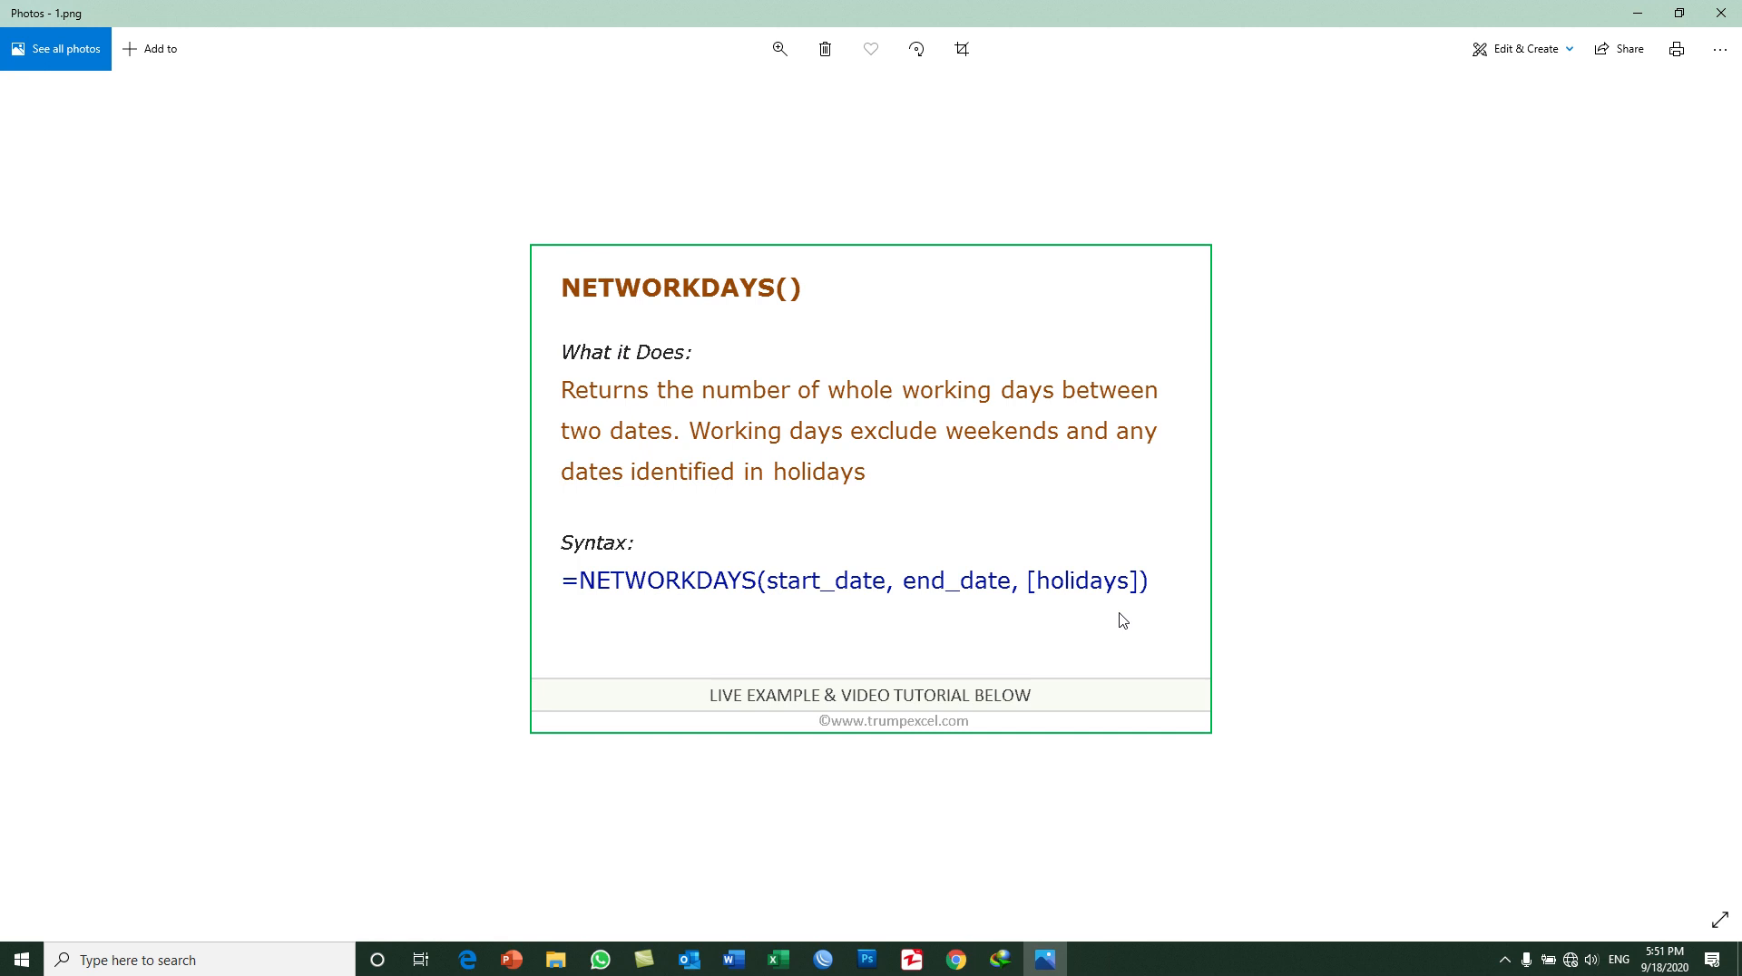
# Step: Switch from the syntax picture to the Excel workbook and enter the label "Project Name" in C14
pyautogui.click(1637, 13)
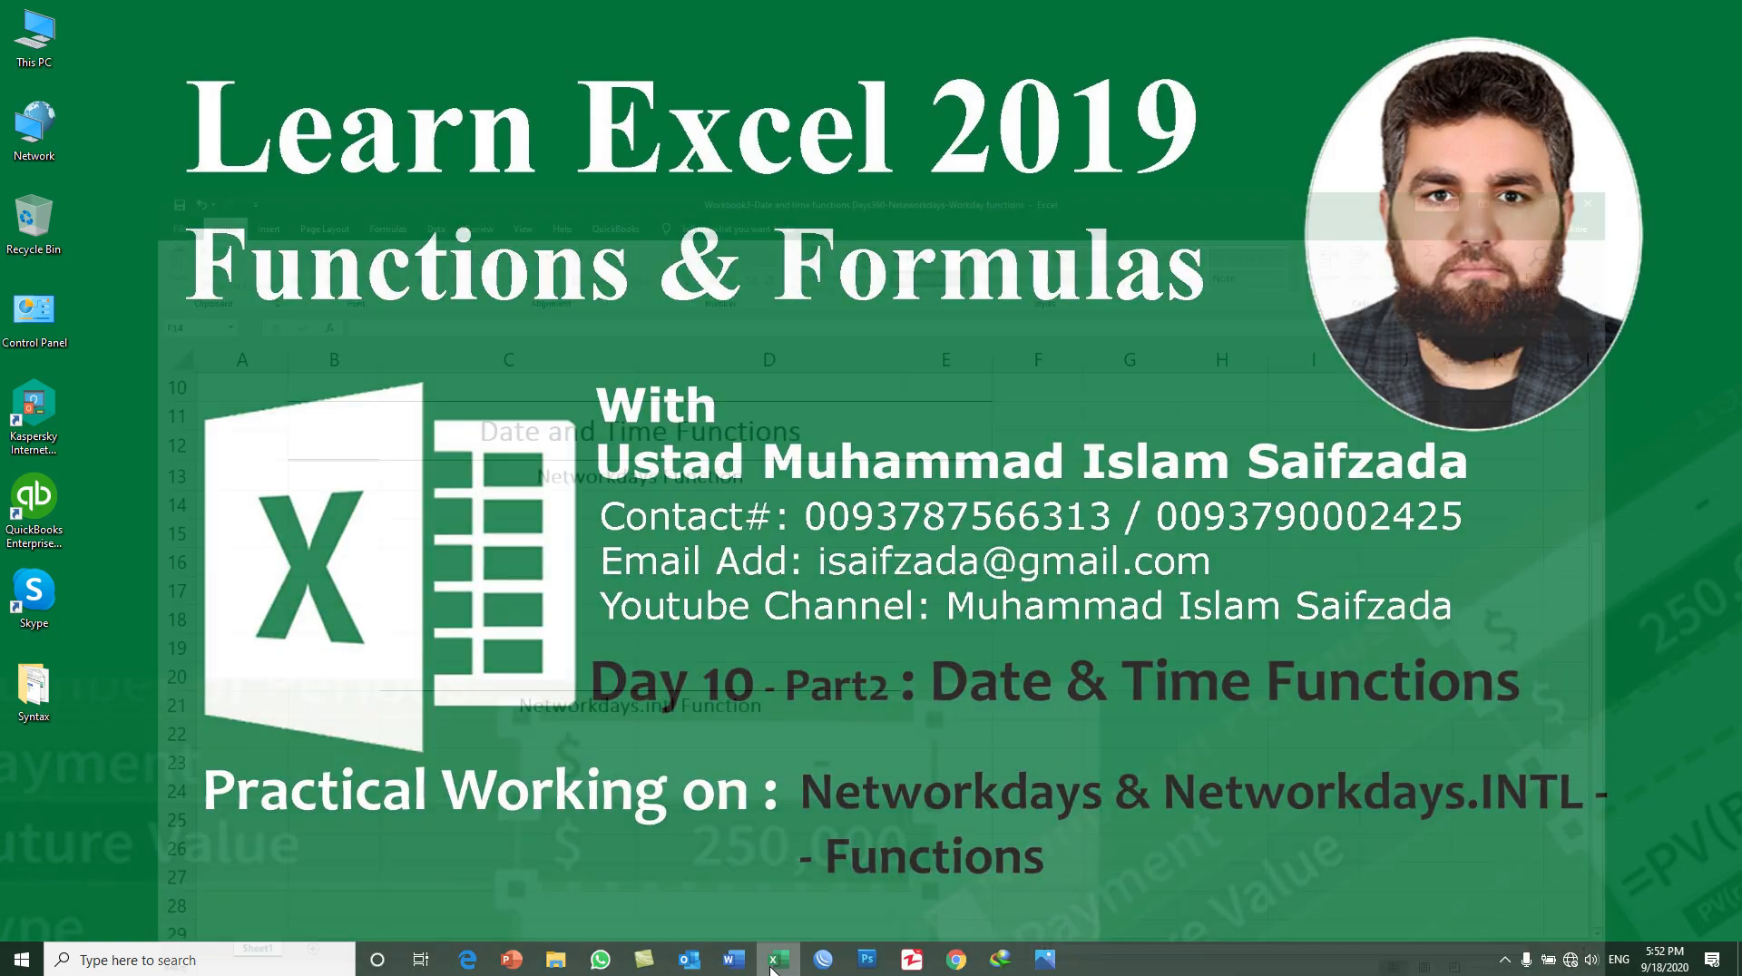
pyautogui.click(775, 964)
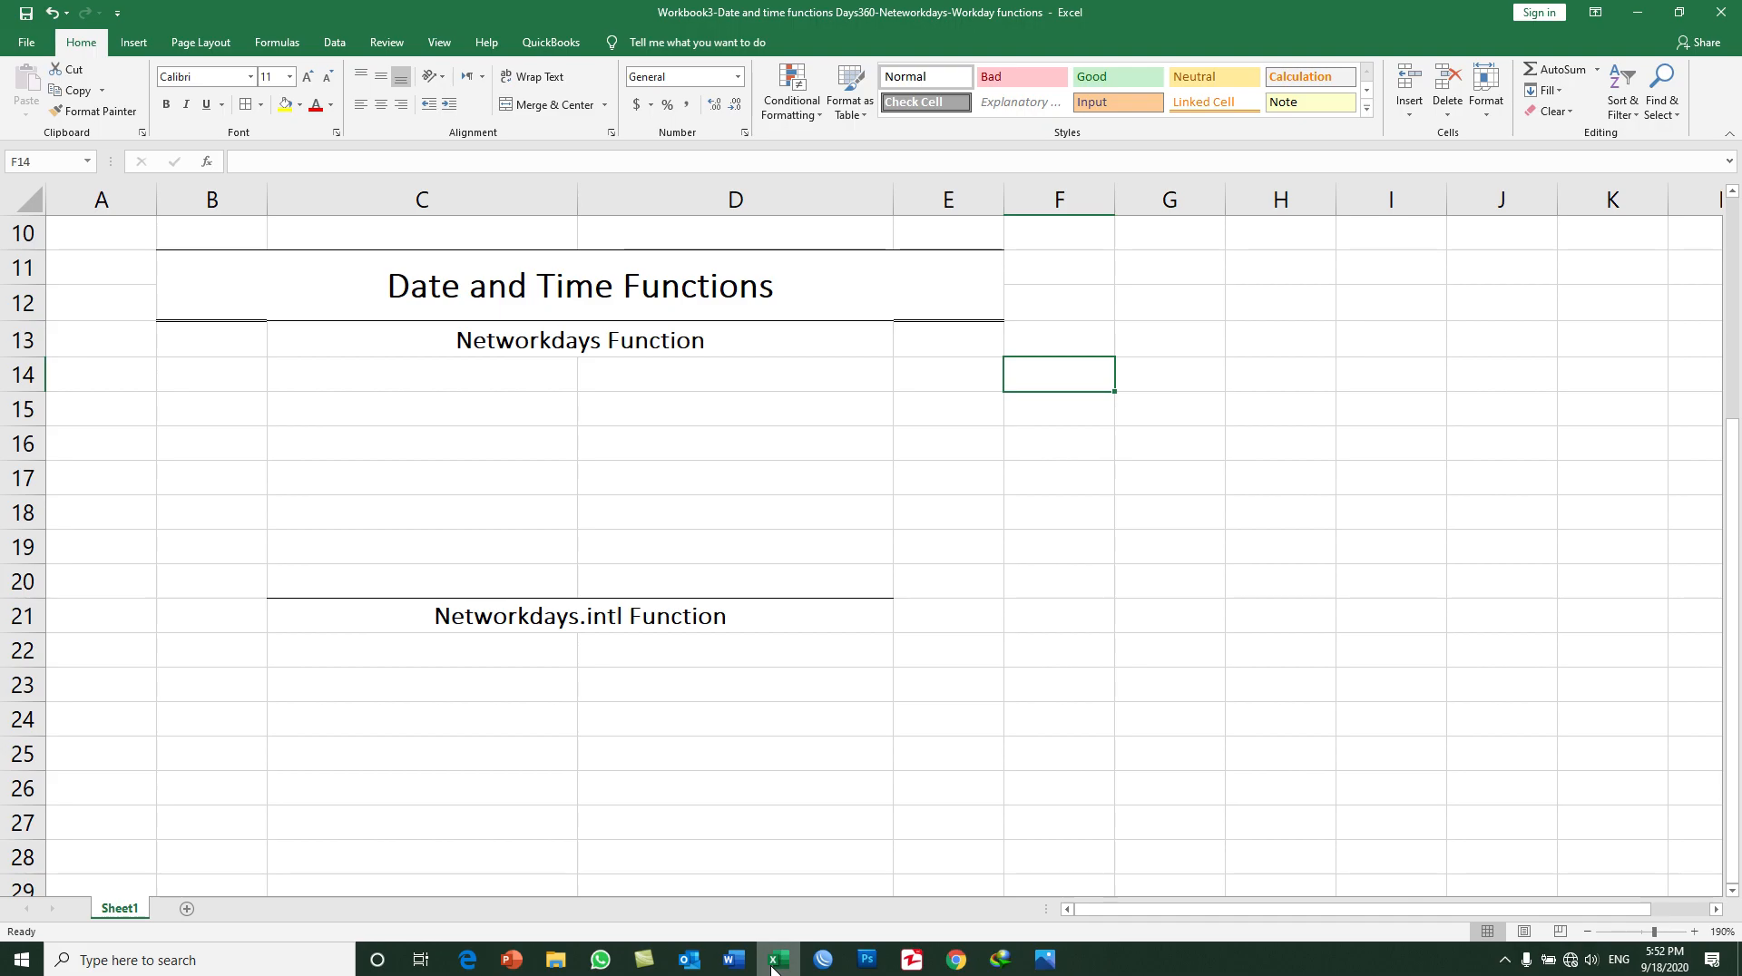
pyautogui.click(502, 376)
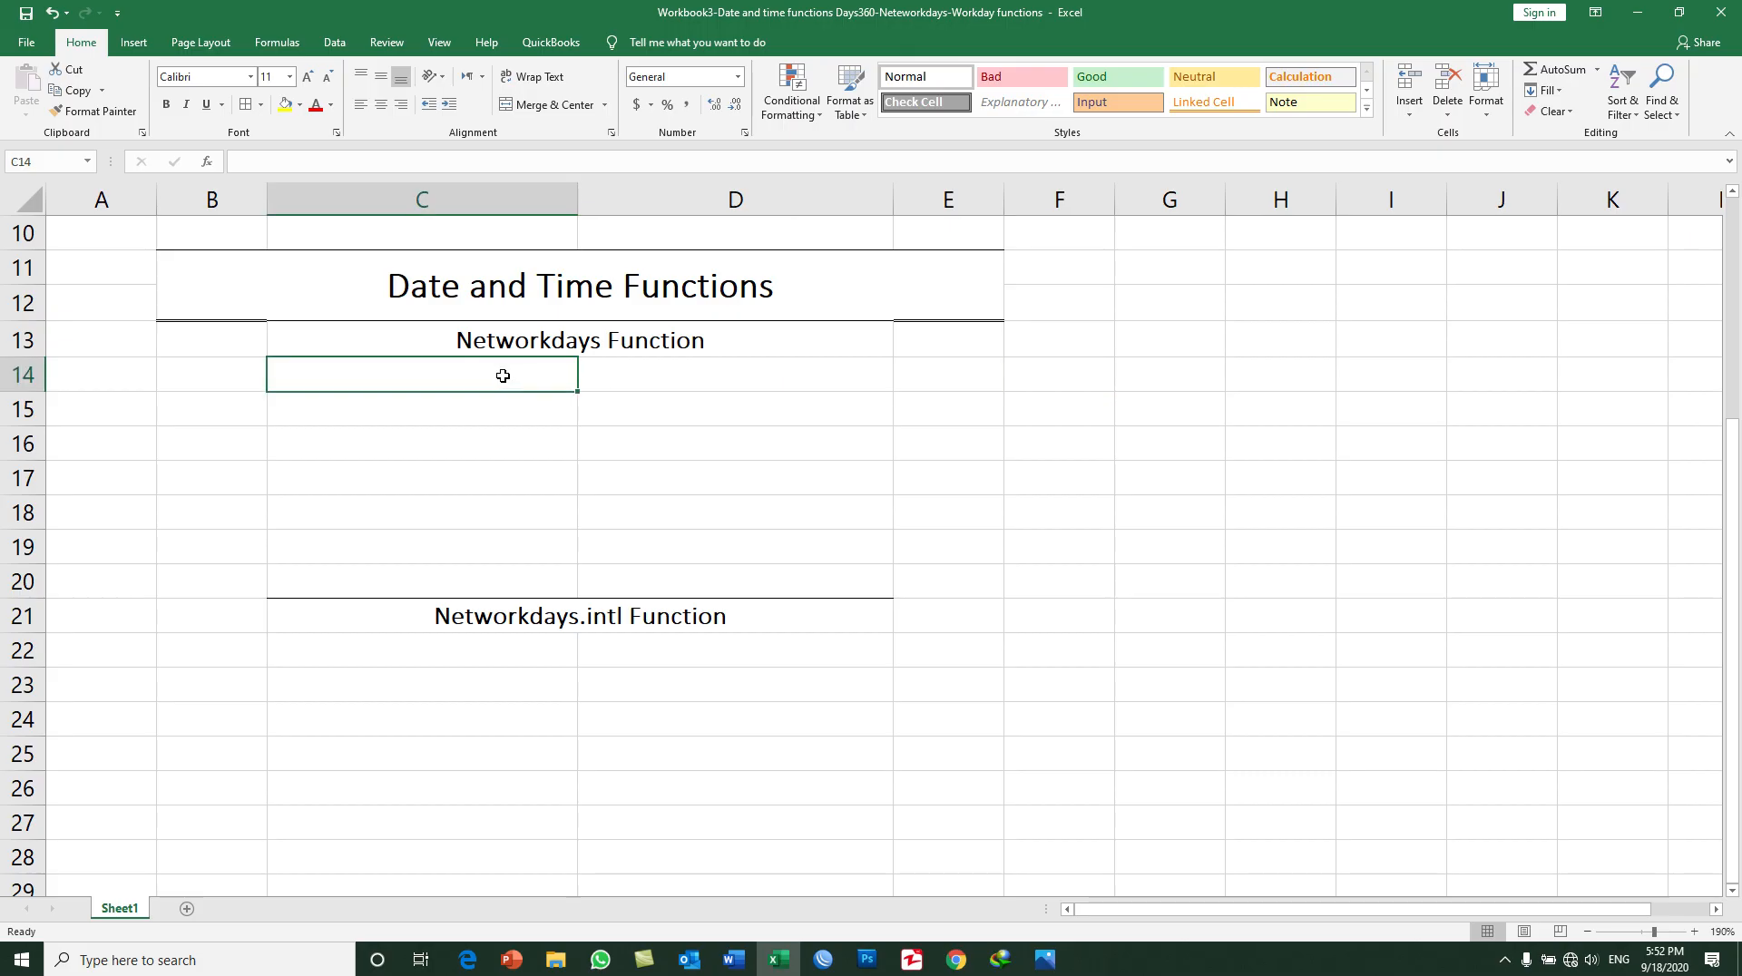
pyautogui.write('Project ')
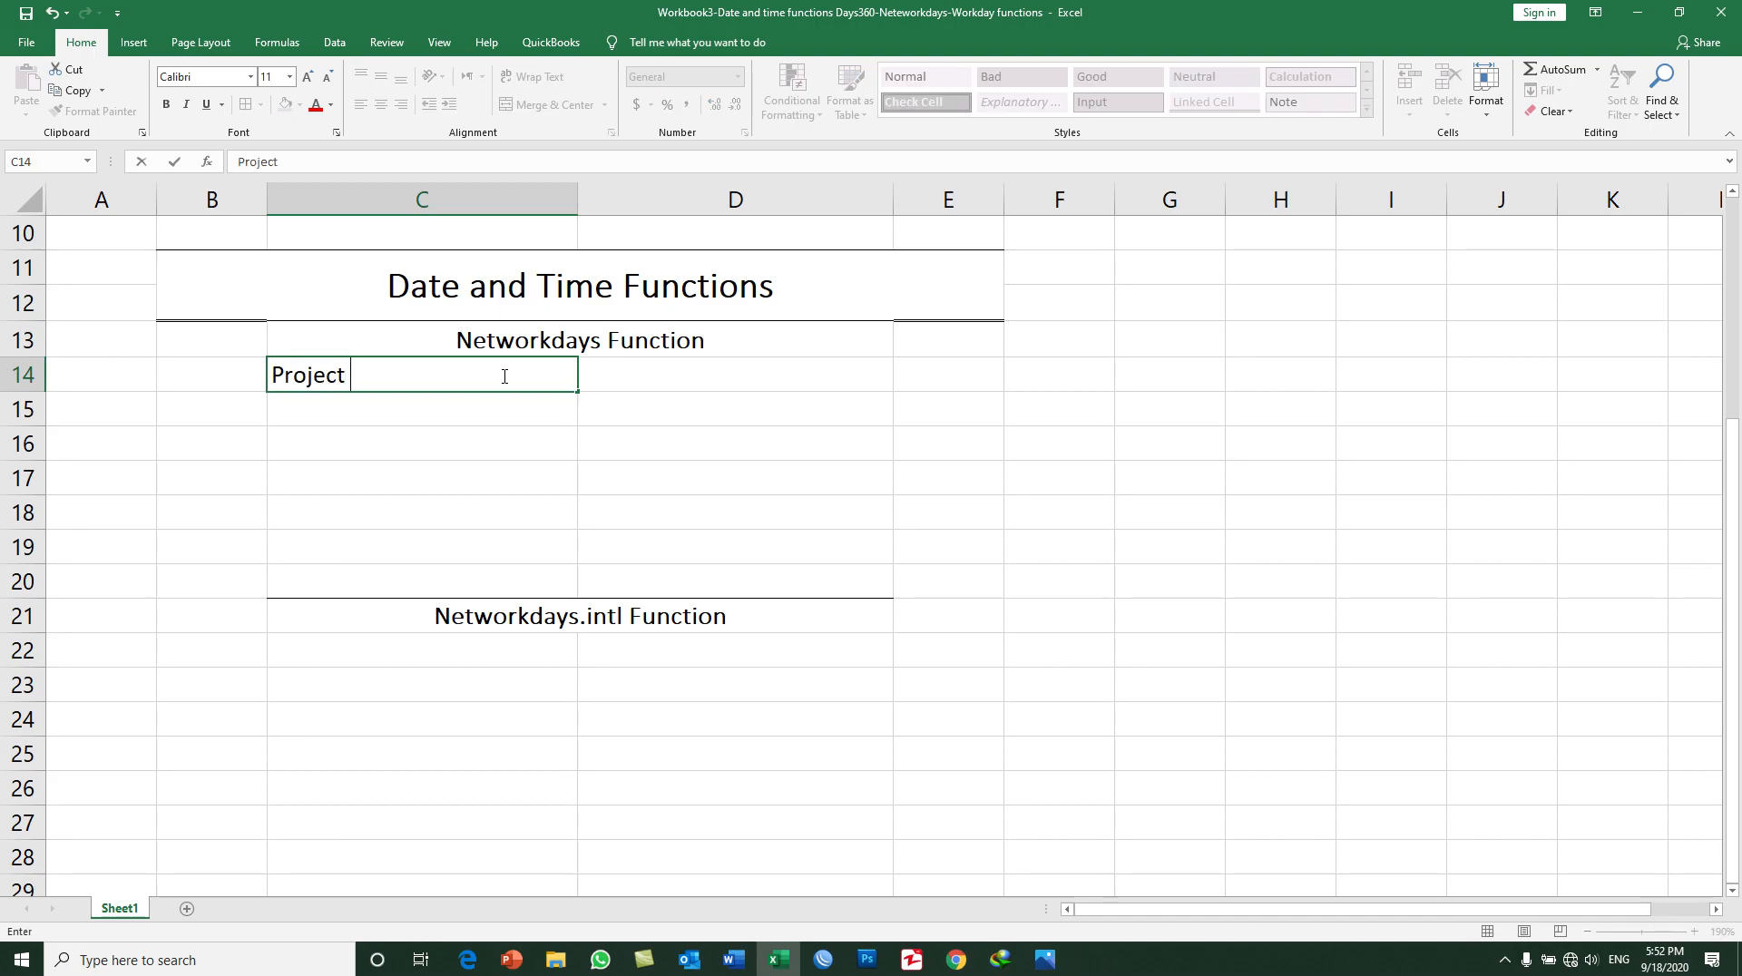
pyautogui.write('Name')
pyautogui.press('Return')
# Step: Enter the label "Project Start Date" in C15
pyautogui.write('P')
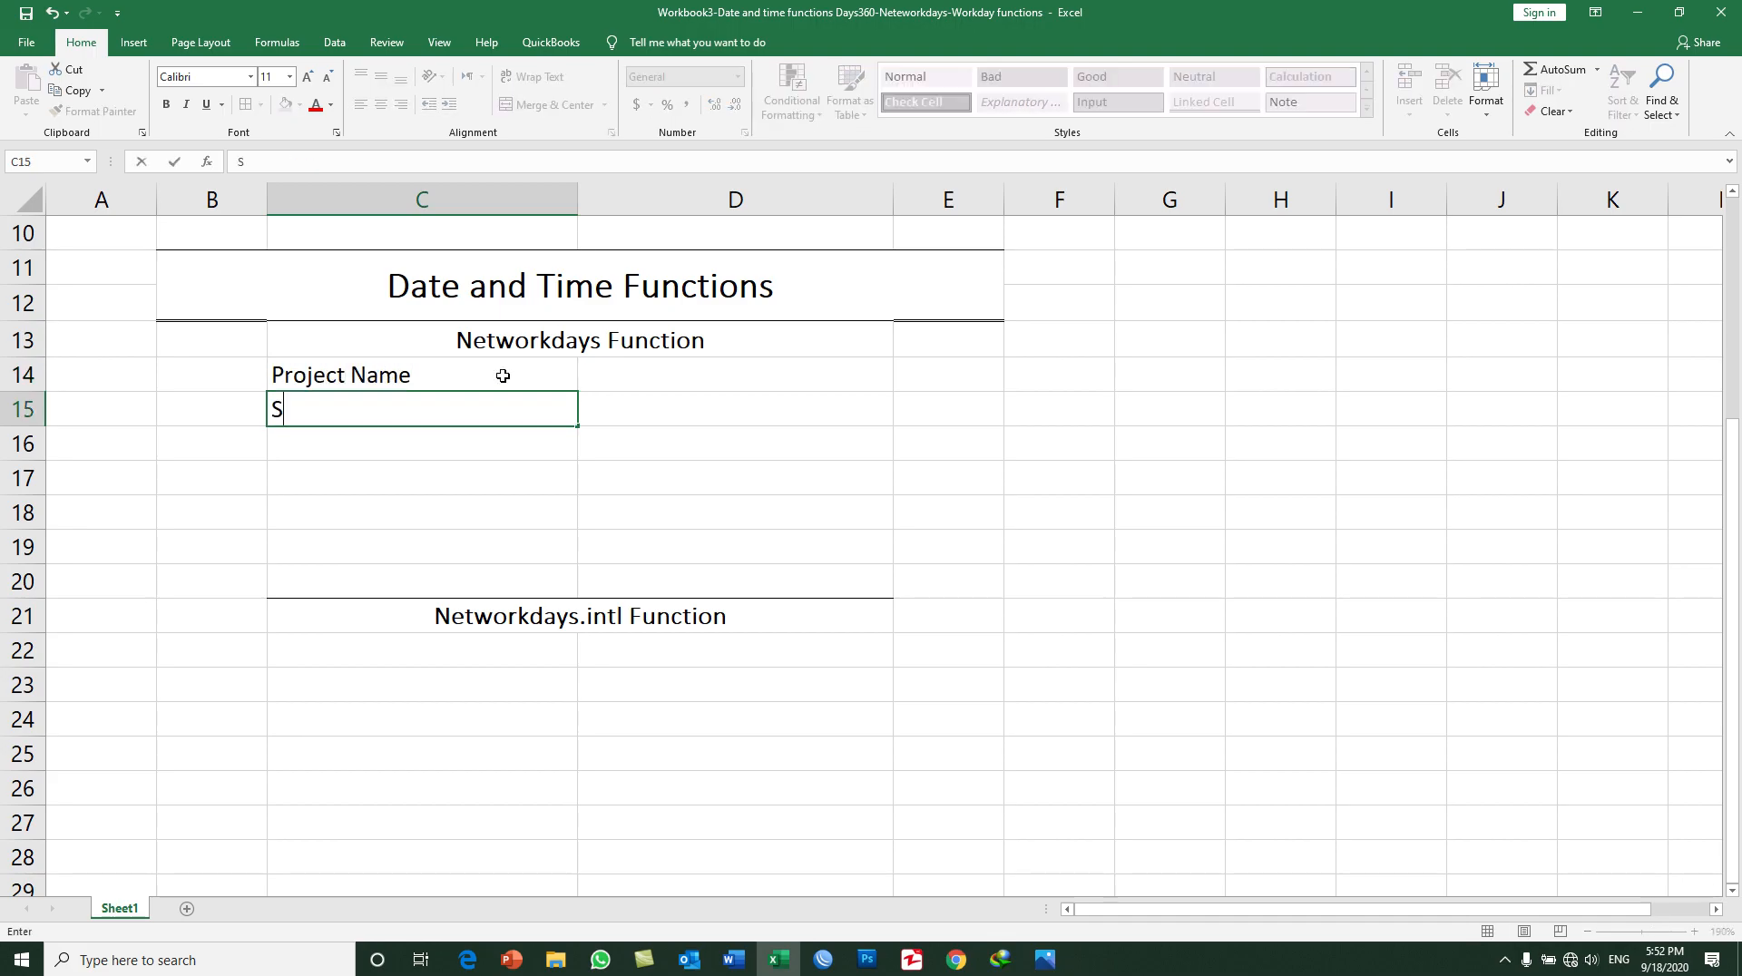
pyautogui.write('roject ')
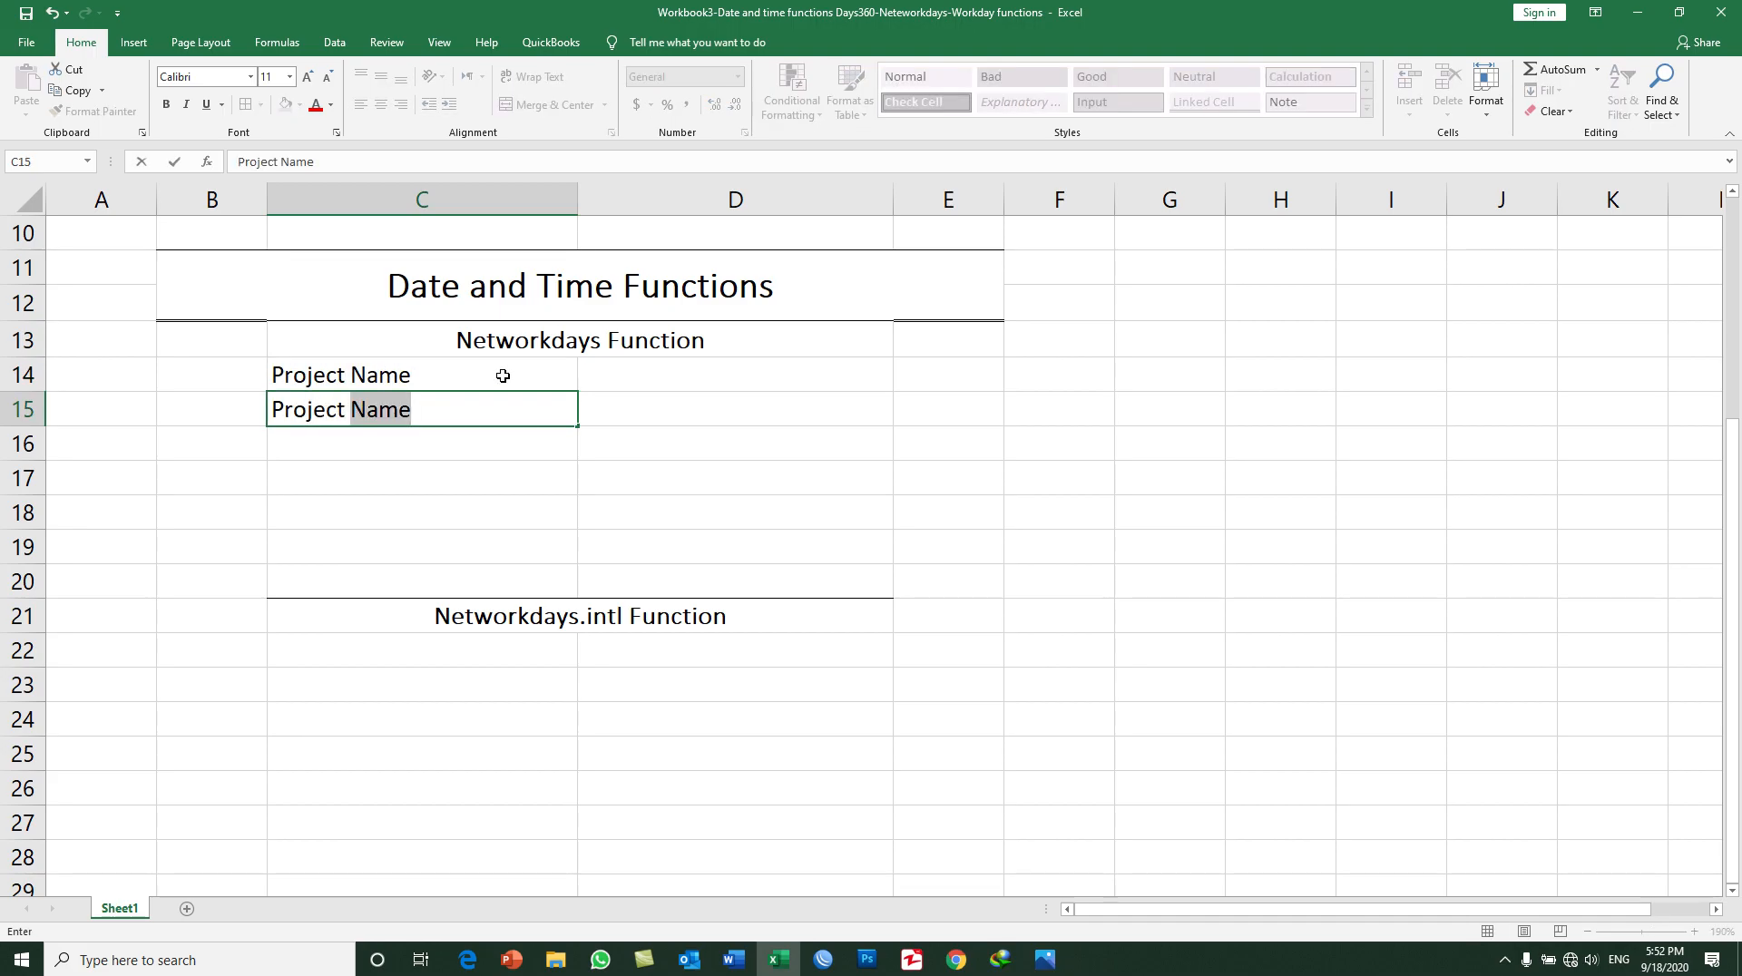
pyautogui.write('Start Dat')
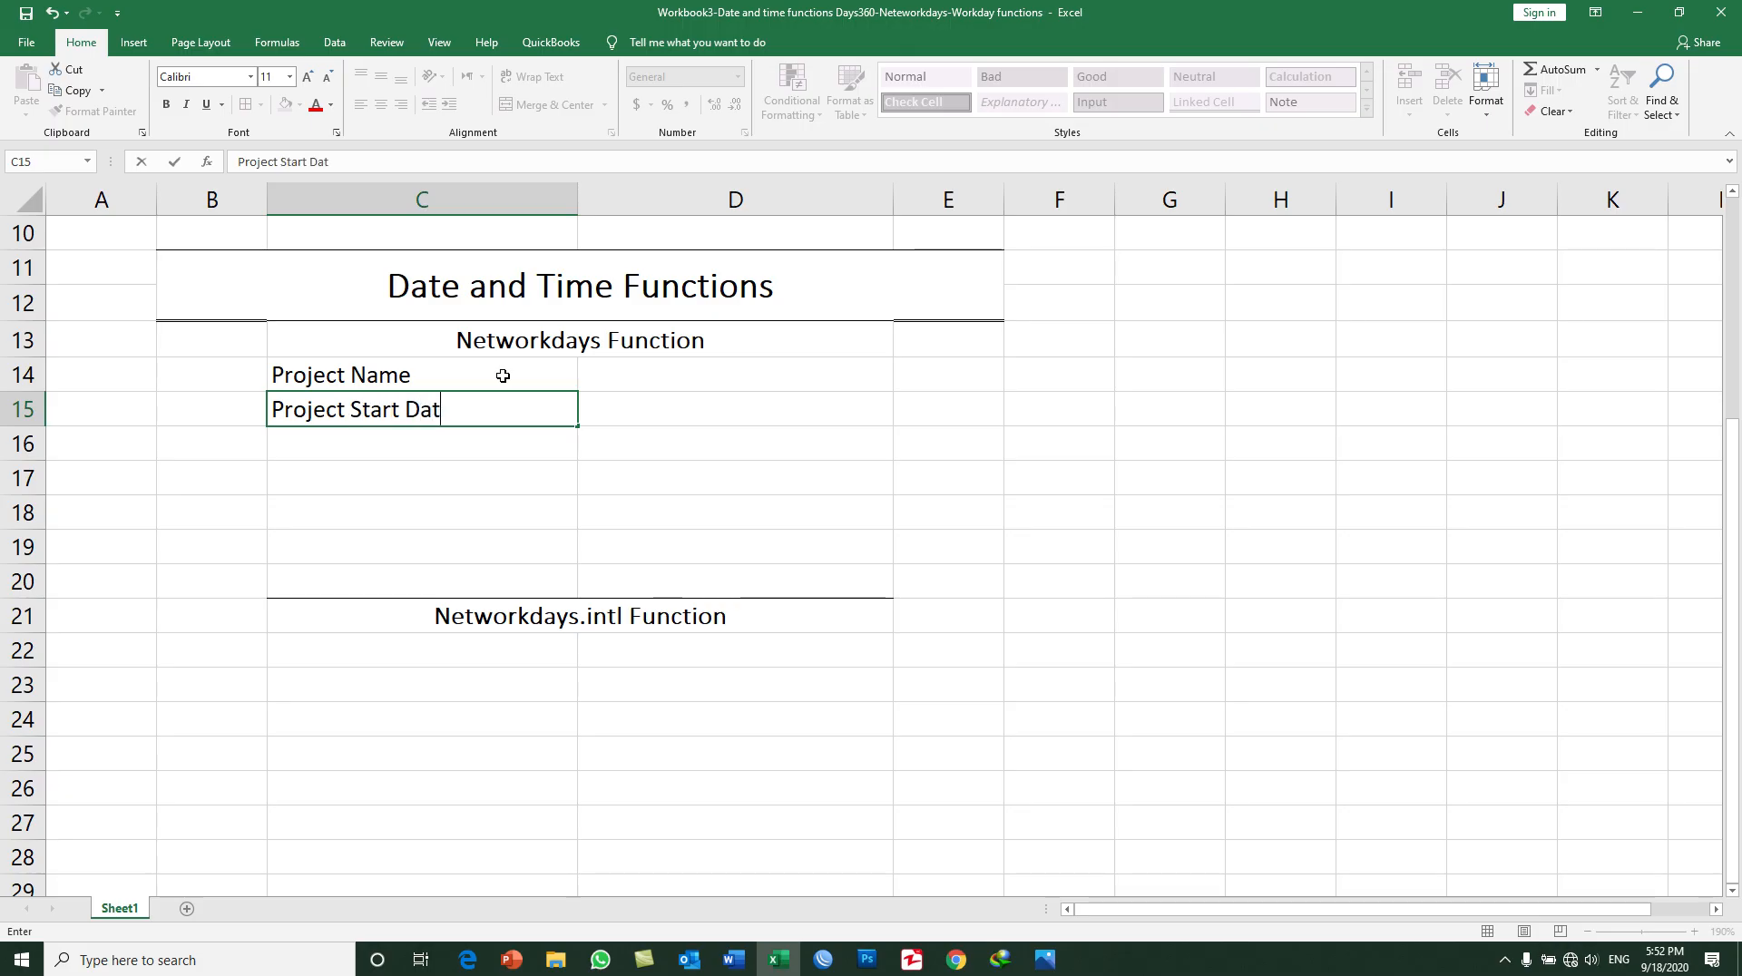
pyautogui.write('e')
pyautogui.press('Return')
# Step: Enter the labels "Project End Date" in C16 and "Project Net Working Days" in C17
pyautogui.write('Project End Date')
pyautogui.press('Return')
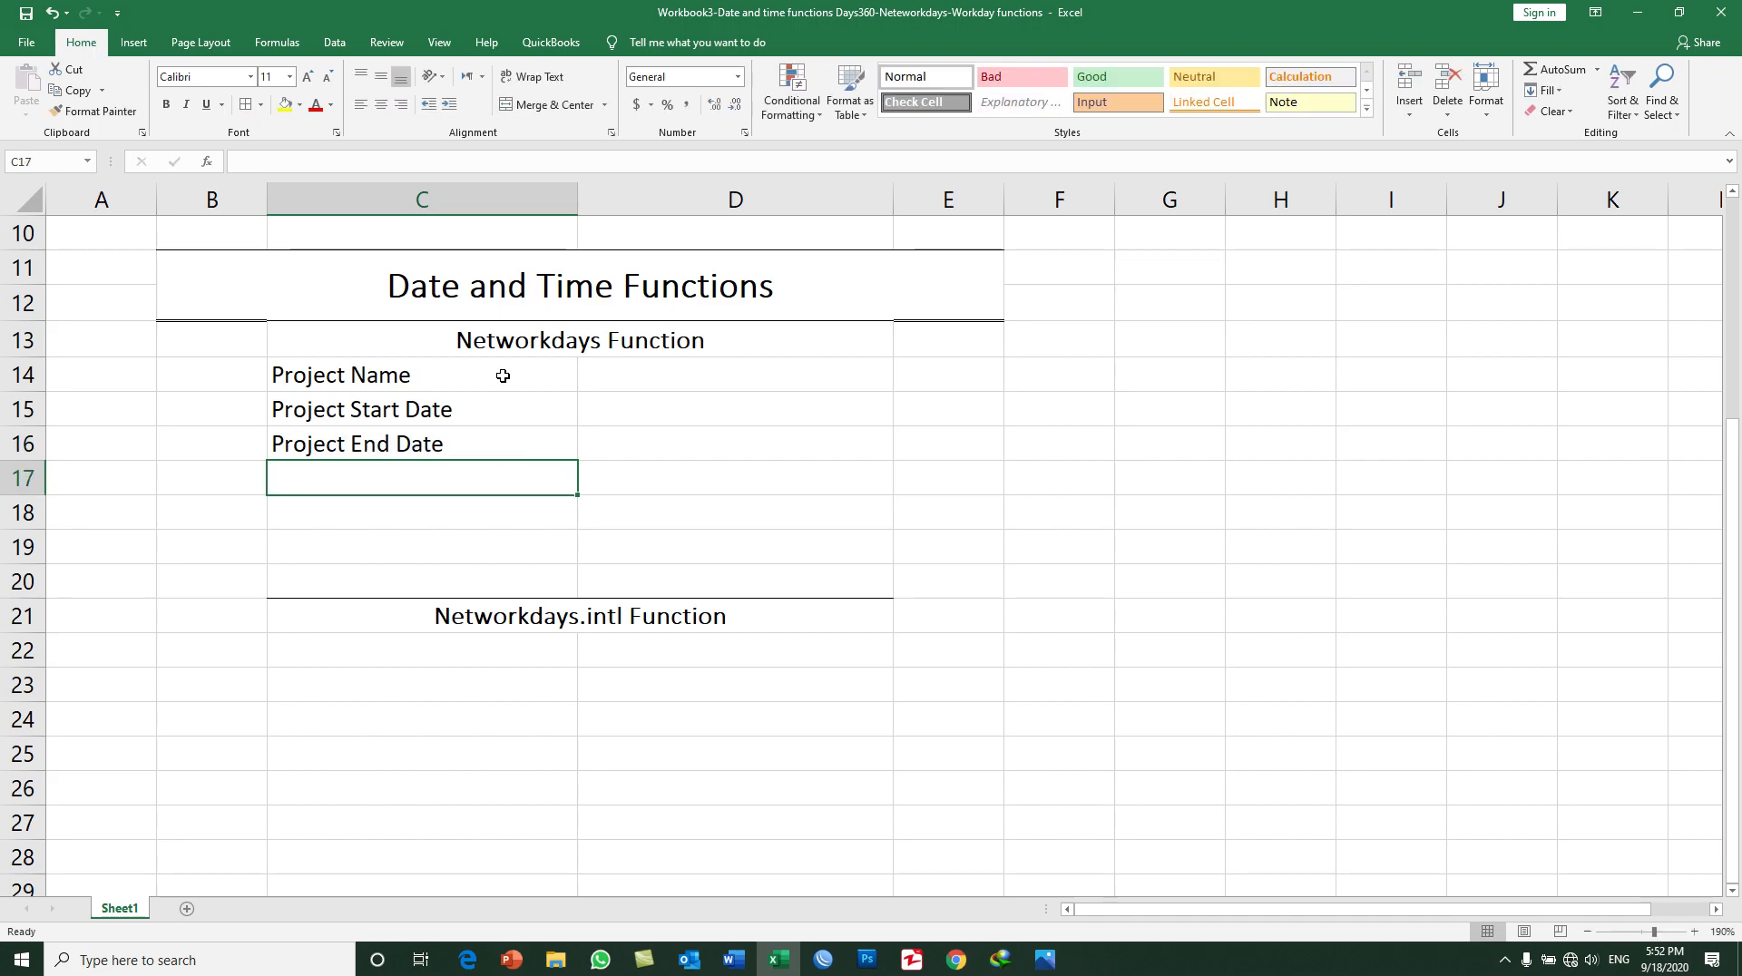
pyautogui.write('Proje')
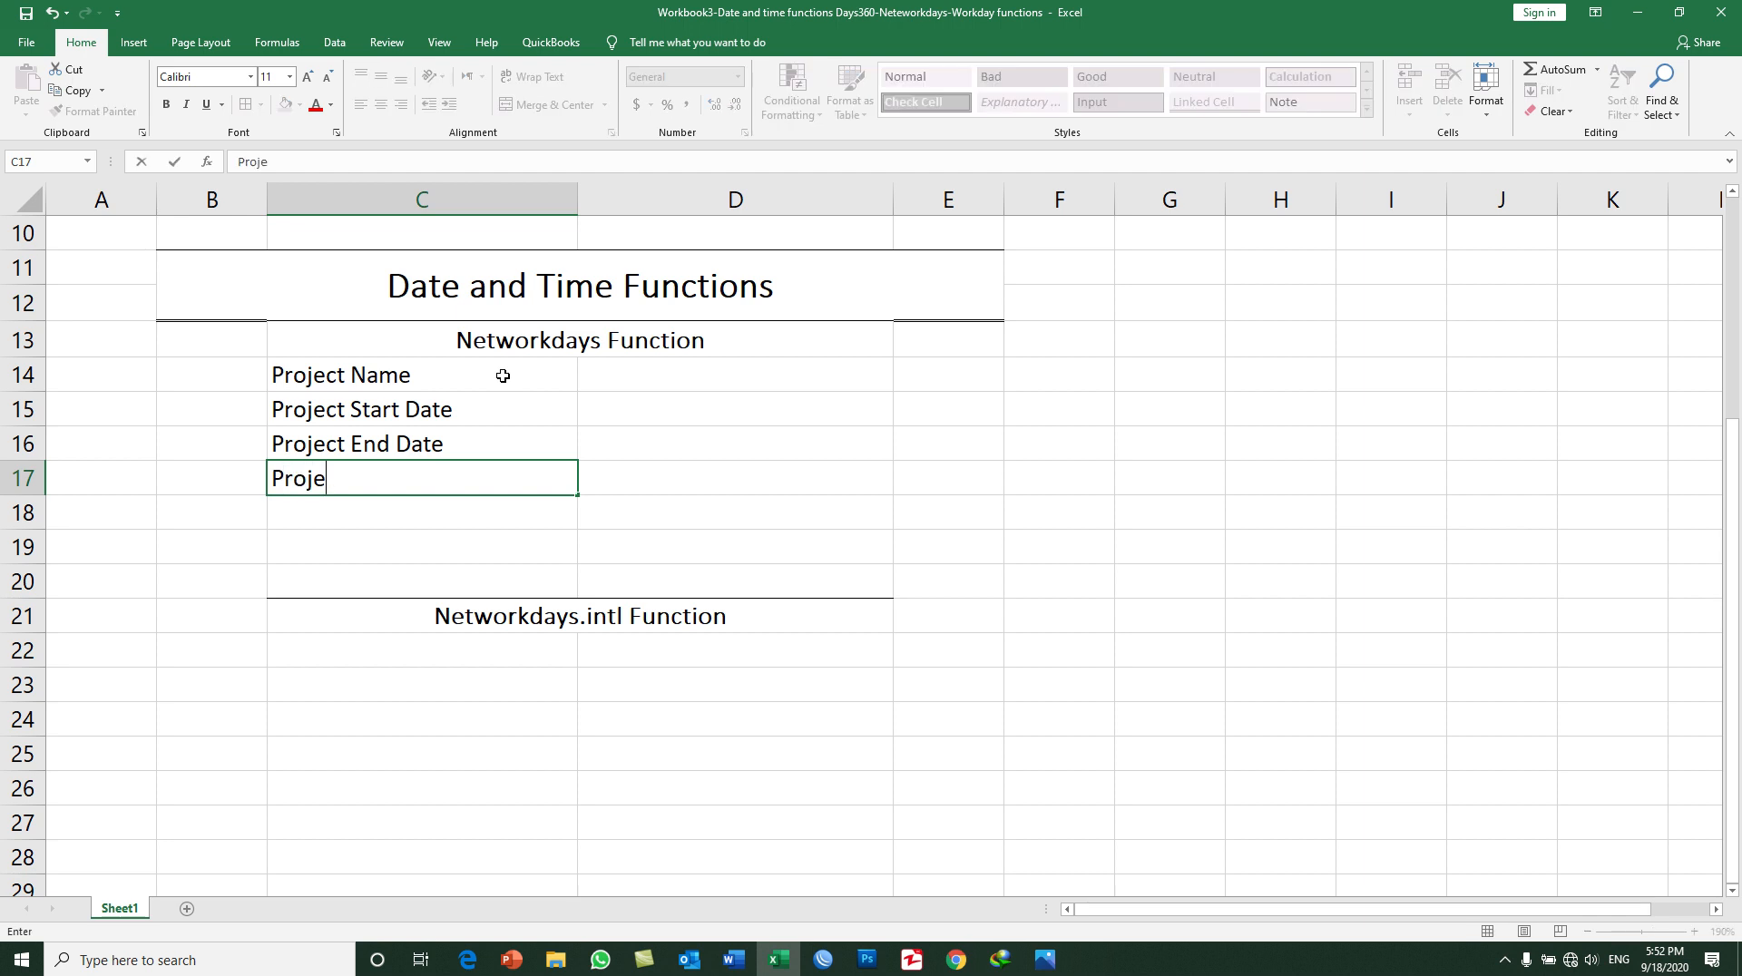
pyautogui.write('ct Net Working Days')
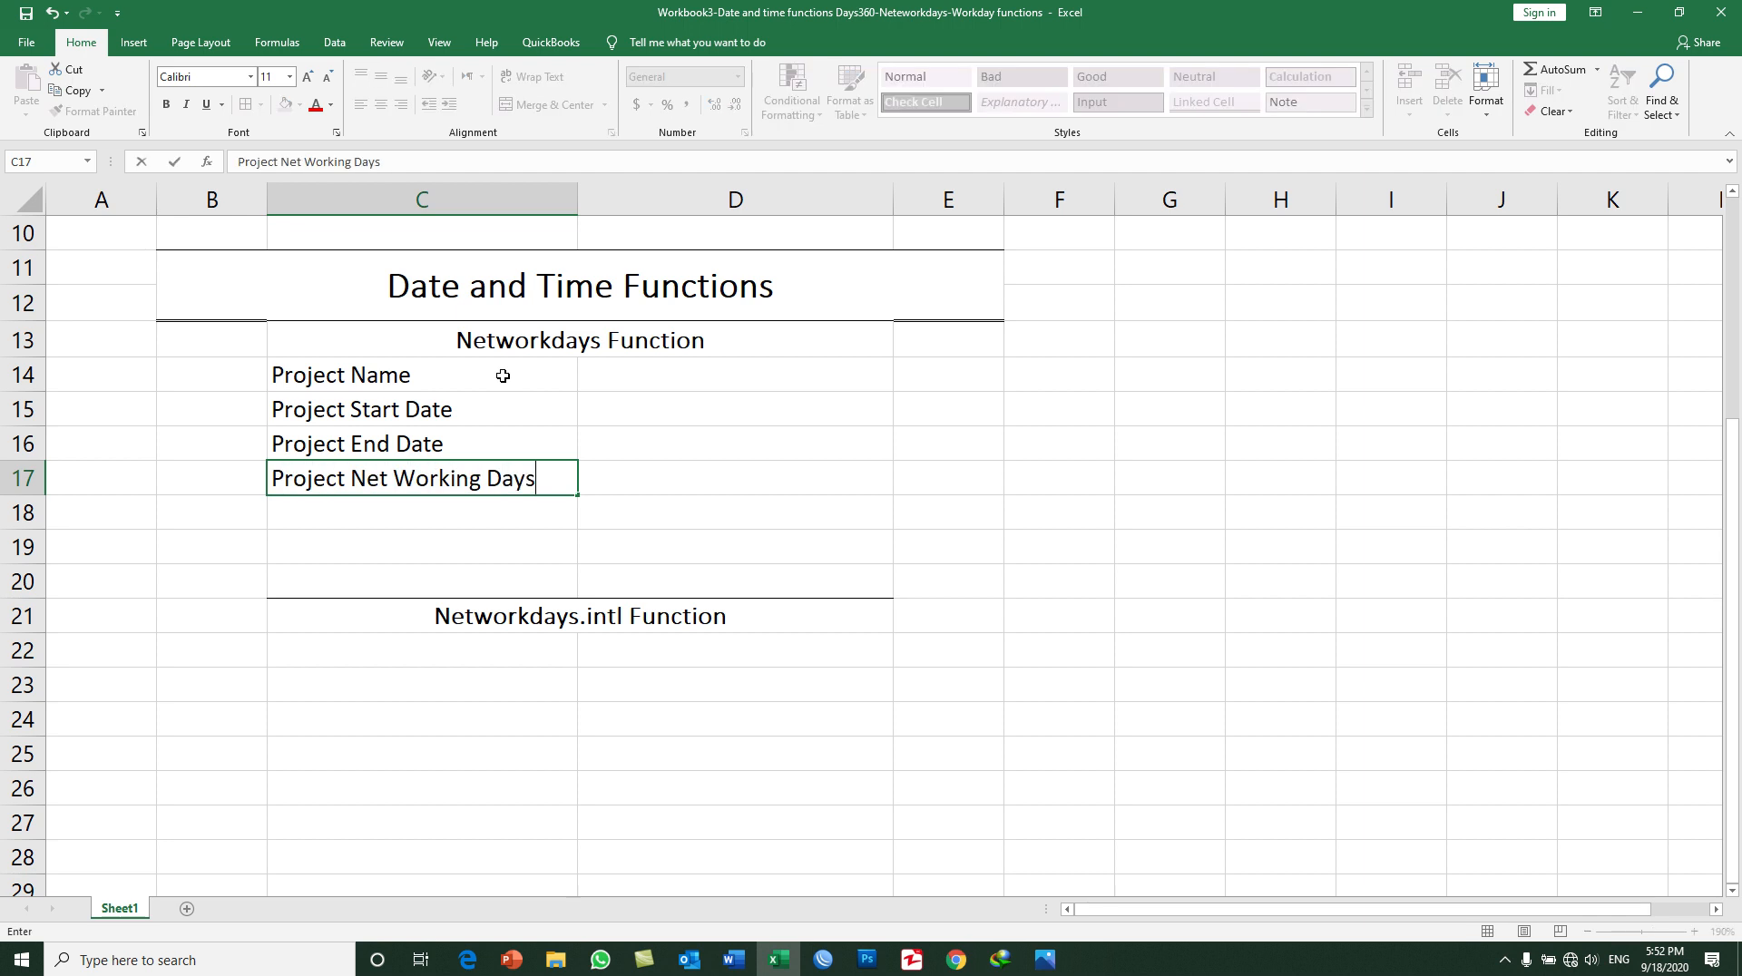
pyautogui.press('Return')
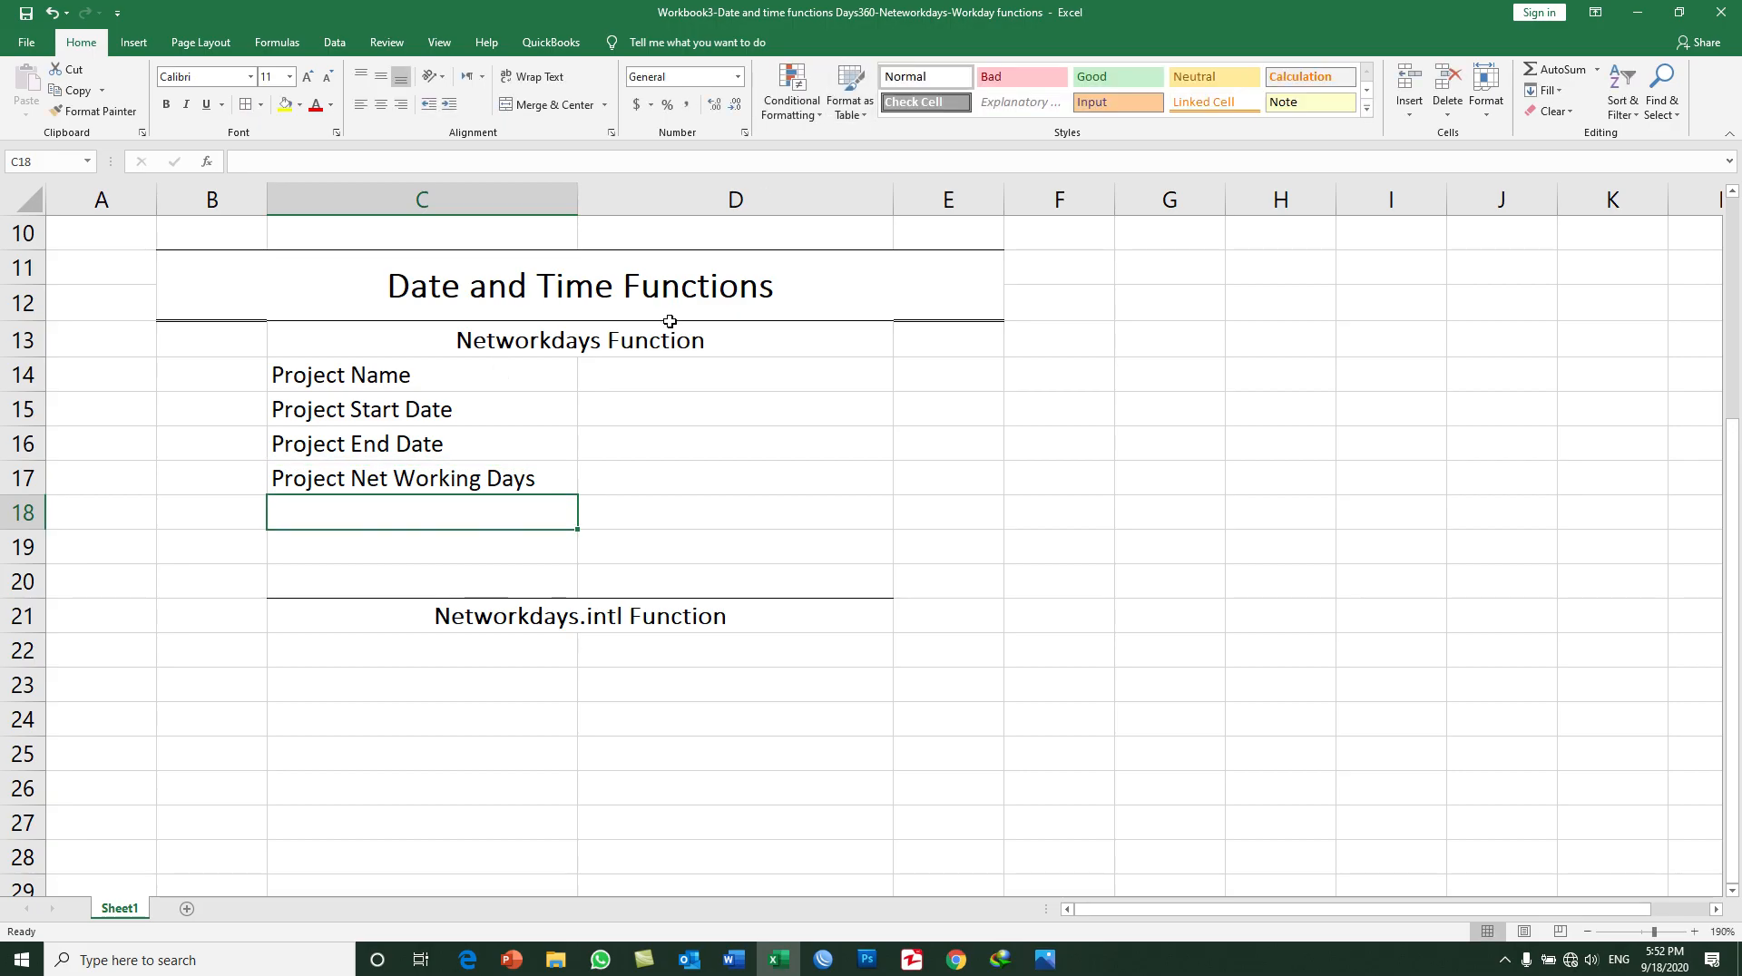
# Step: Enter "QB training to MOF Staff" as the project name in D14
pyautogui.click(636, 371)
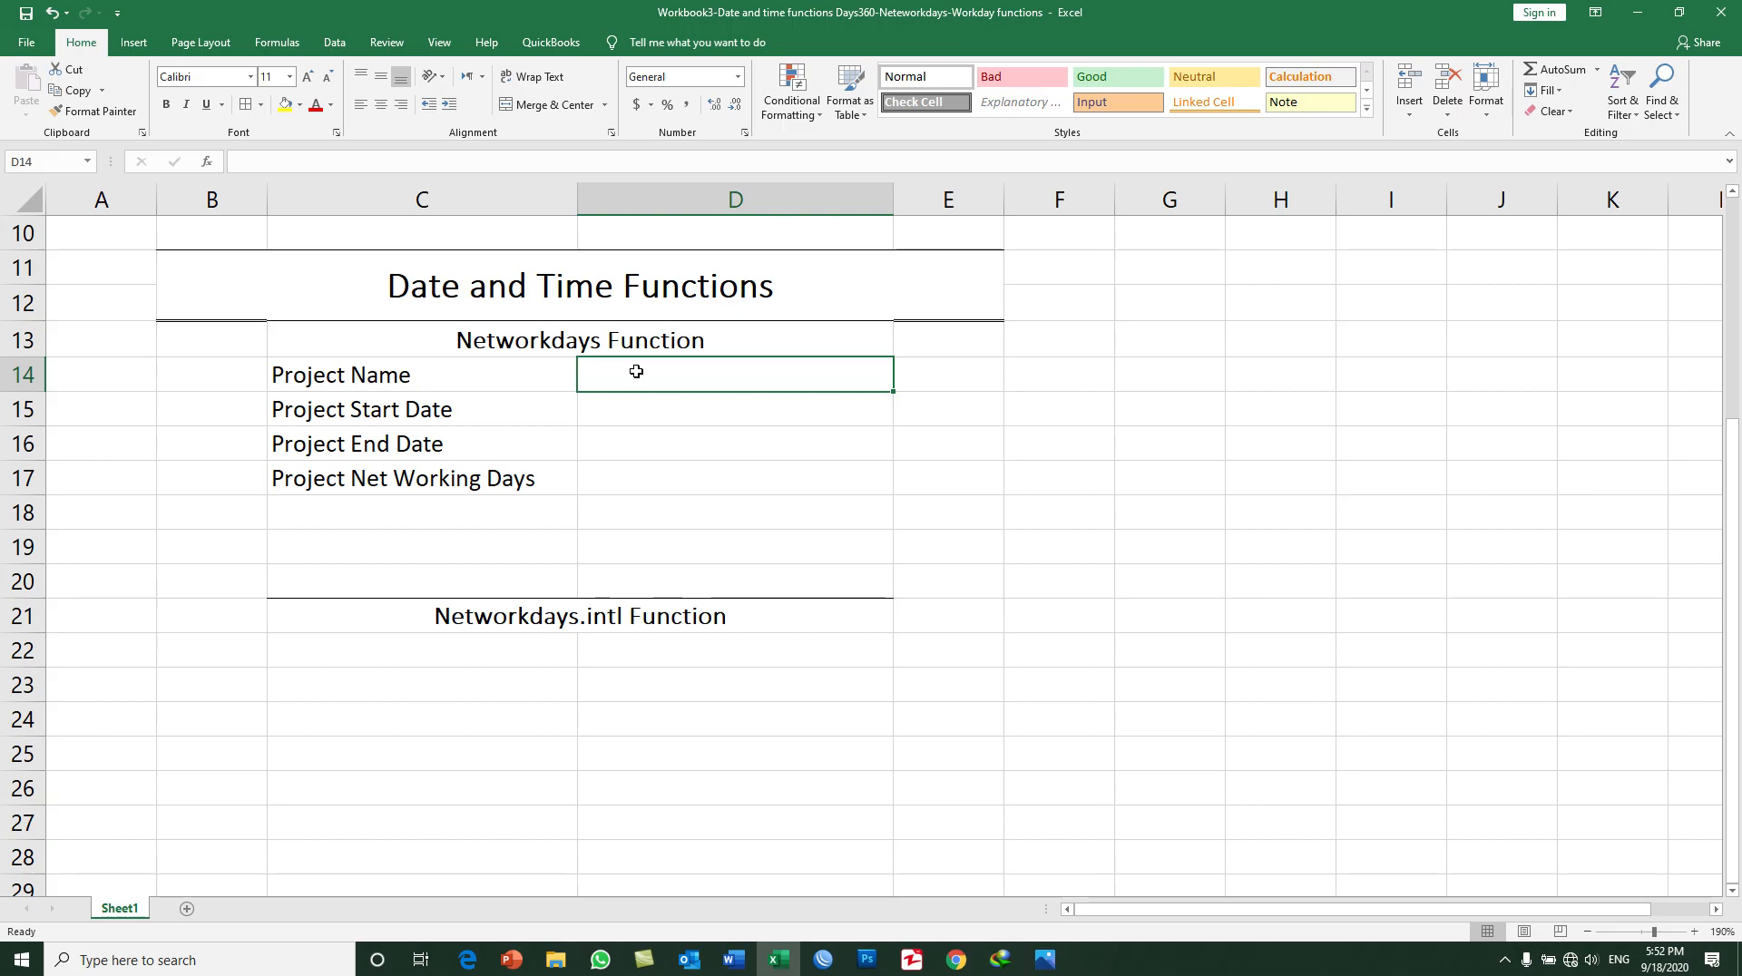
pyautogui.write('QB')
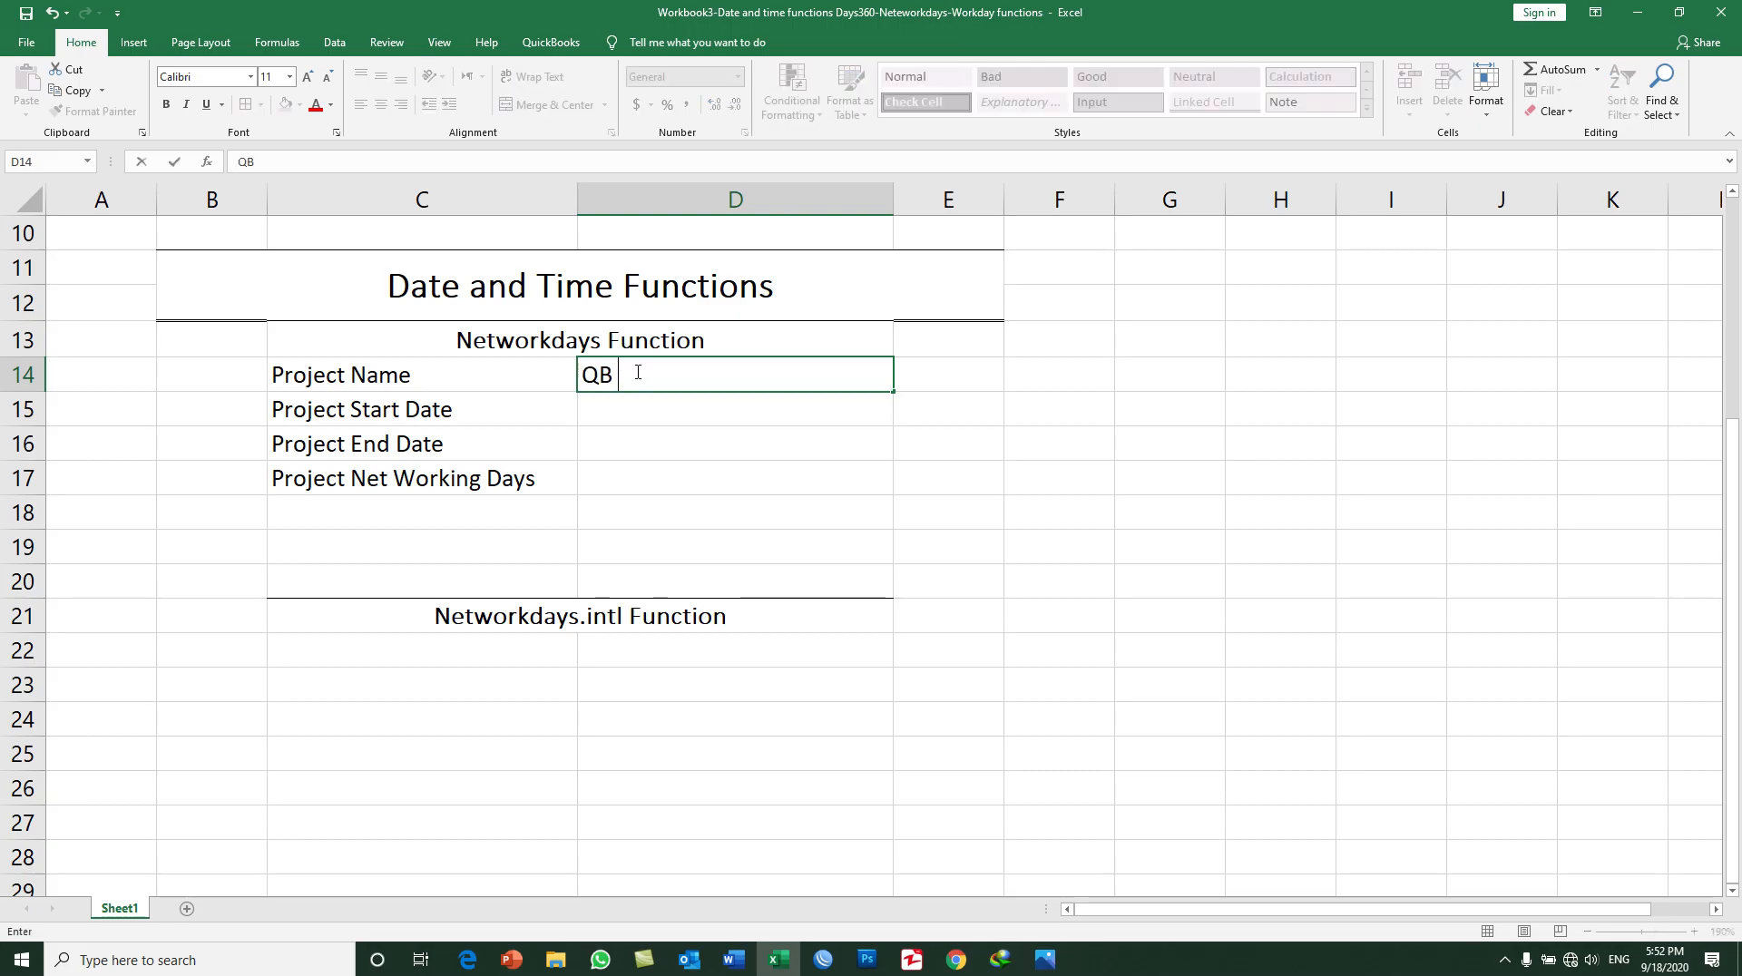
pyautogui.write(' training to MOF')
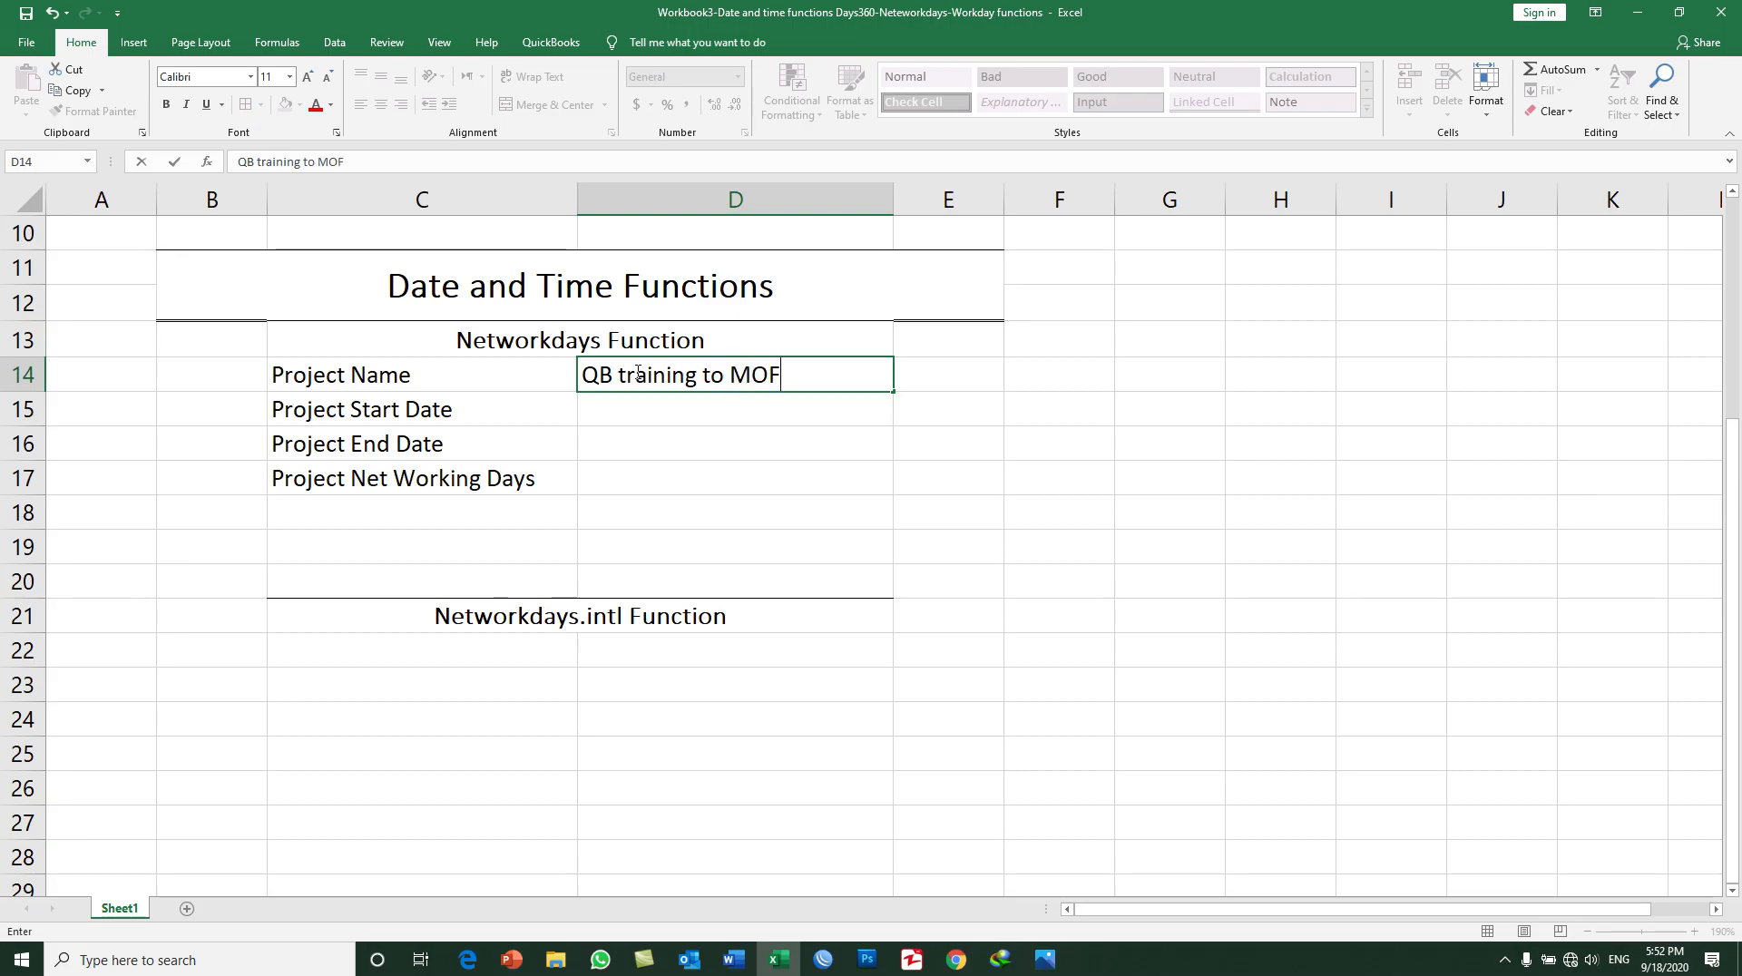
pyautogui.write(' Staff')
pyautogui.press('Return')
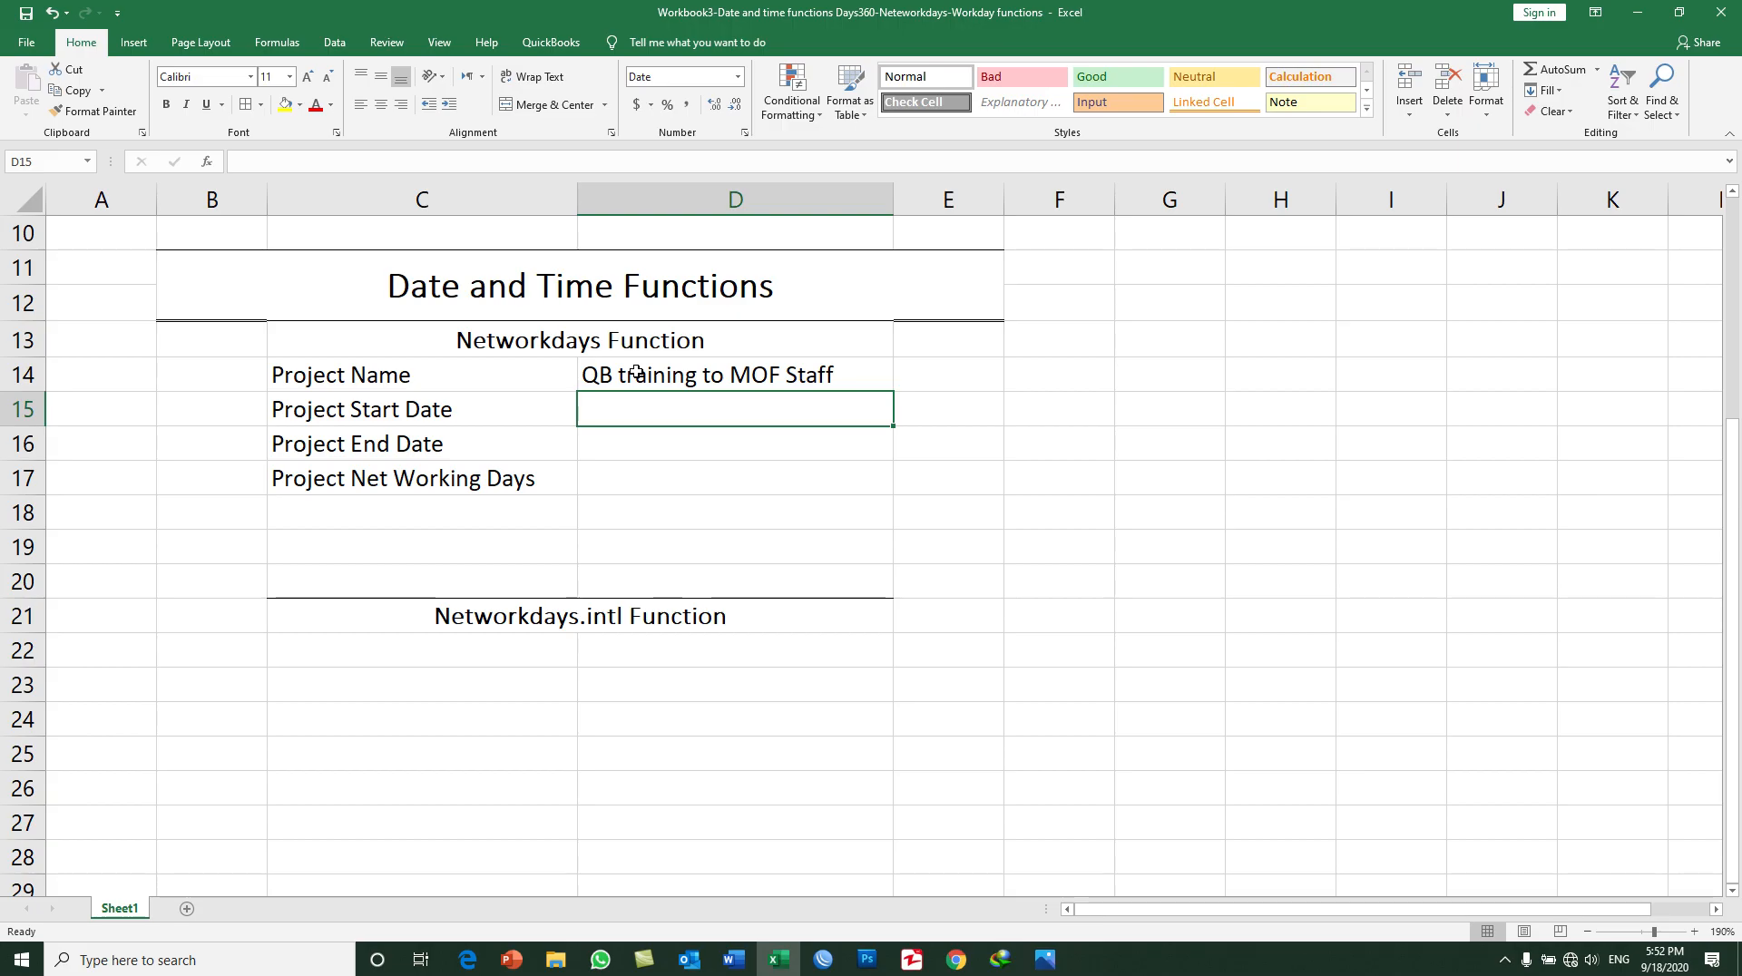
# Step: Enter 9/1/2020 as the project start date in D15
pyautogui.write('1')
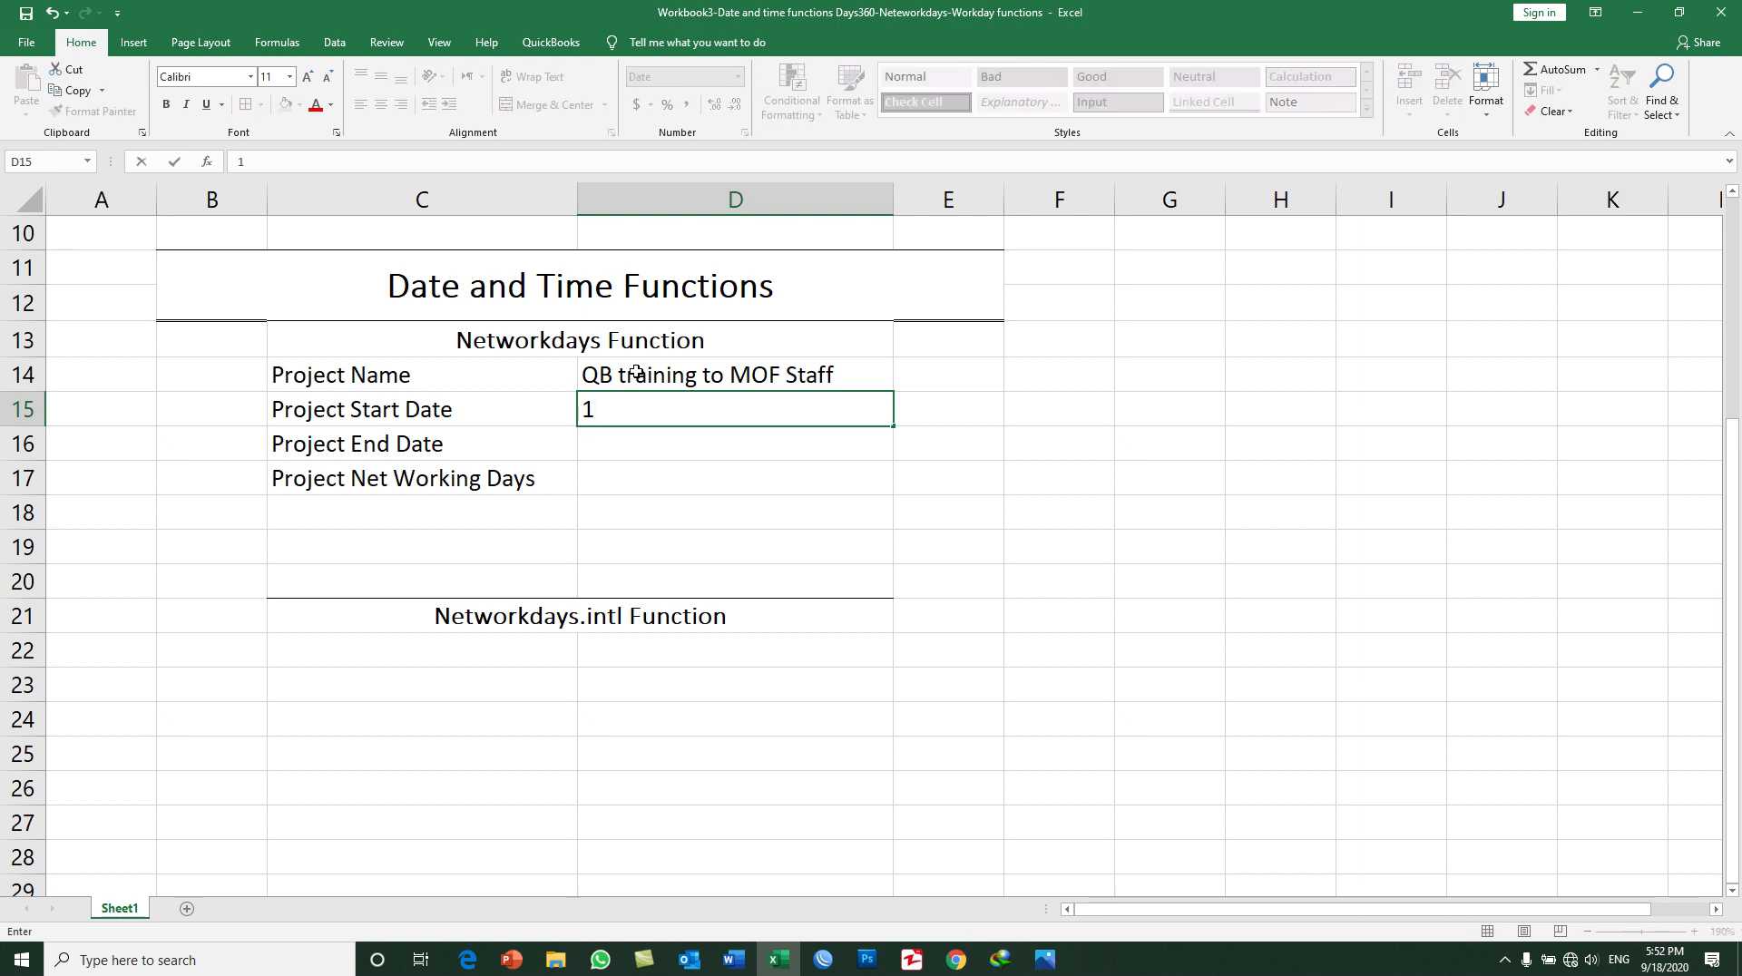
pyautogui.write('/')
pyautogui.press('BackSpace')
pyautogui.press('BackSpace')
pyautogui.write('9/1/2020')
pyautogui.press('Return')
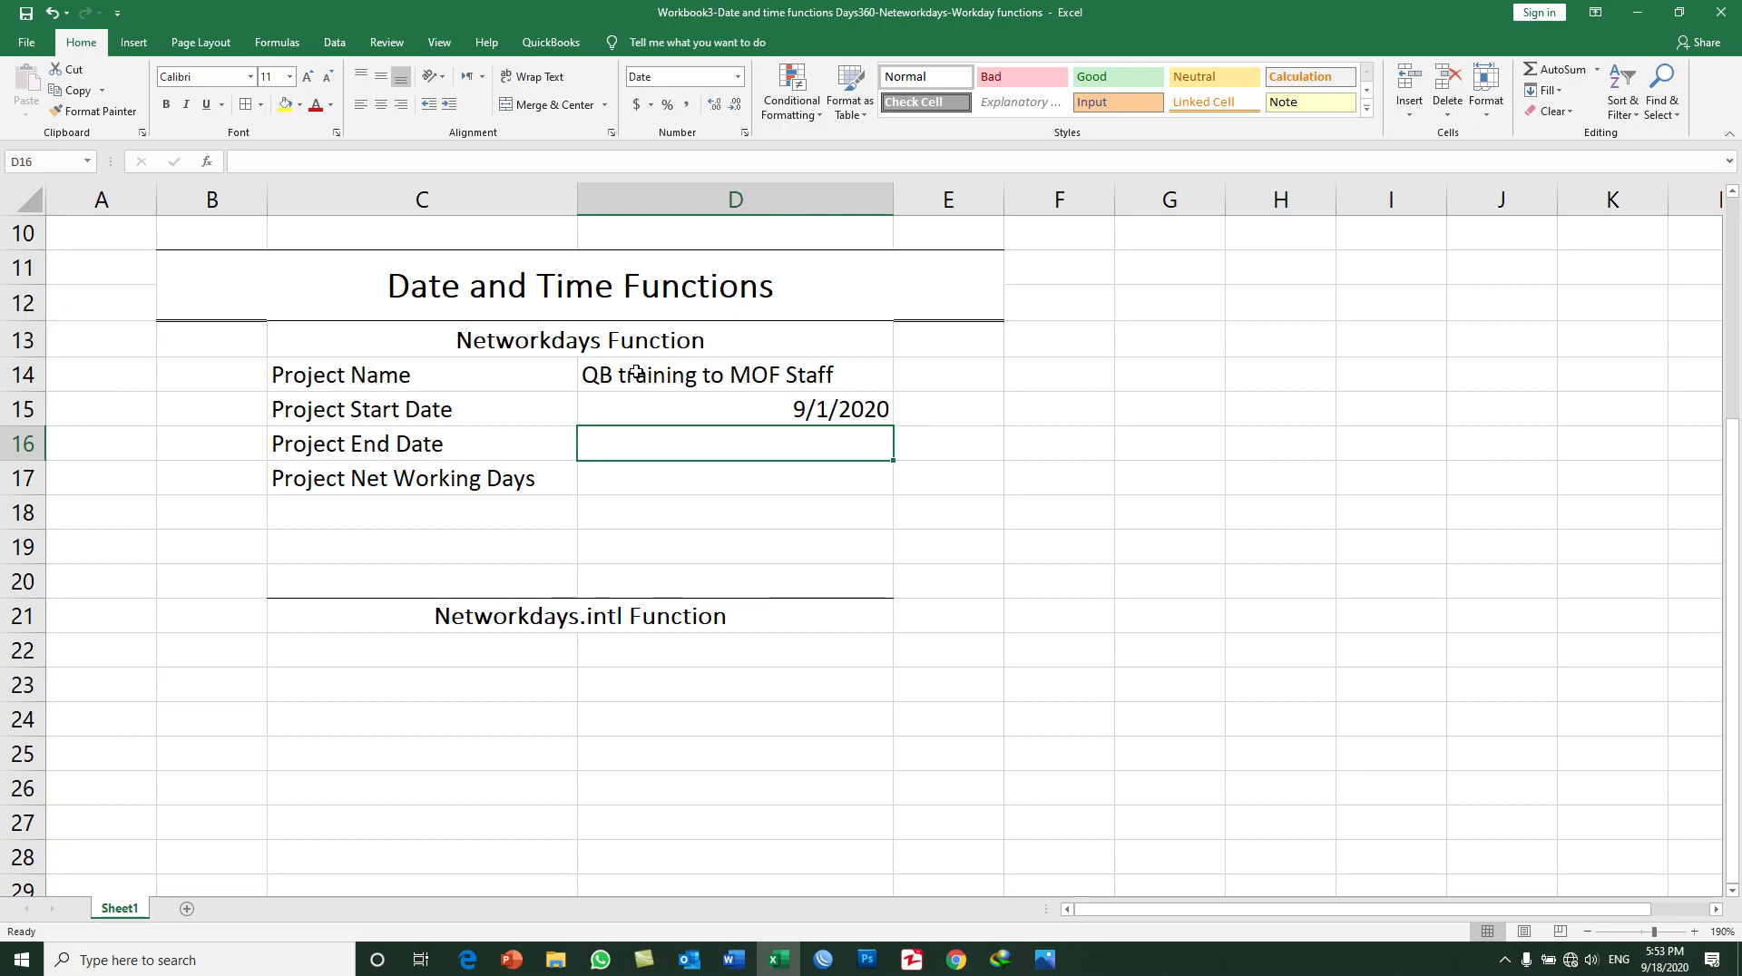
# Step: Enter 9/11/2020 as the project end date in D16 and bring up the system calendar for September 2020
pyautogui.write('9/11/20')
pyautogui.write('0')
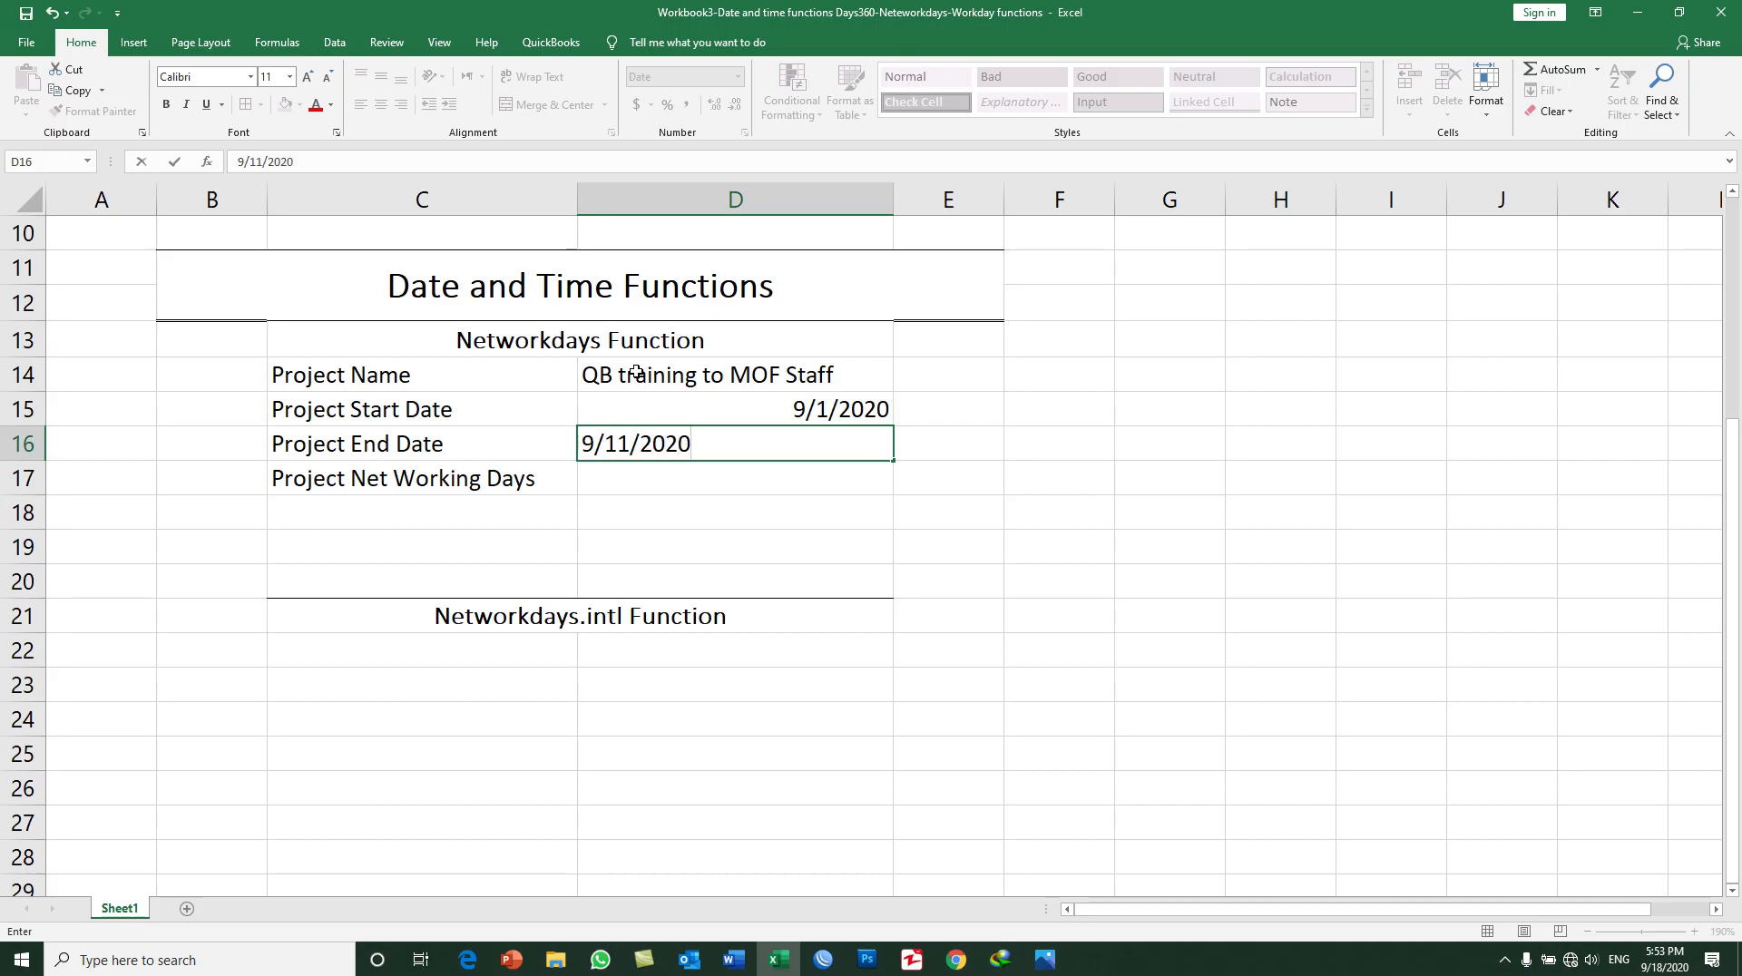
pyautogui.press('Return')
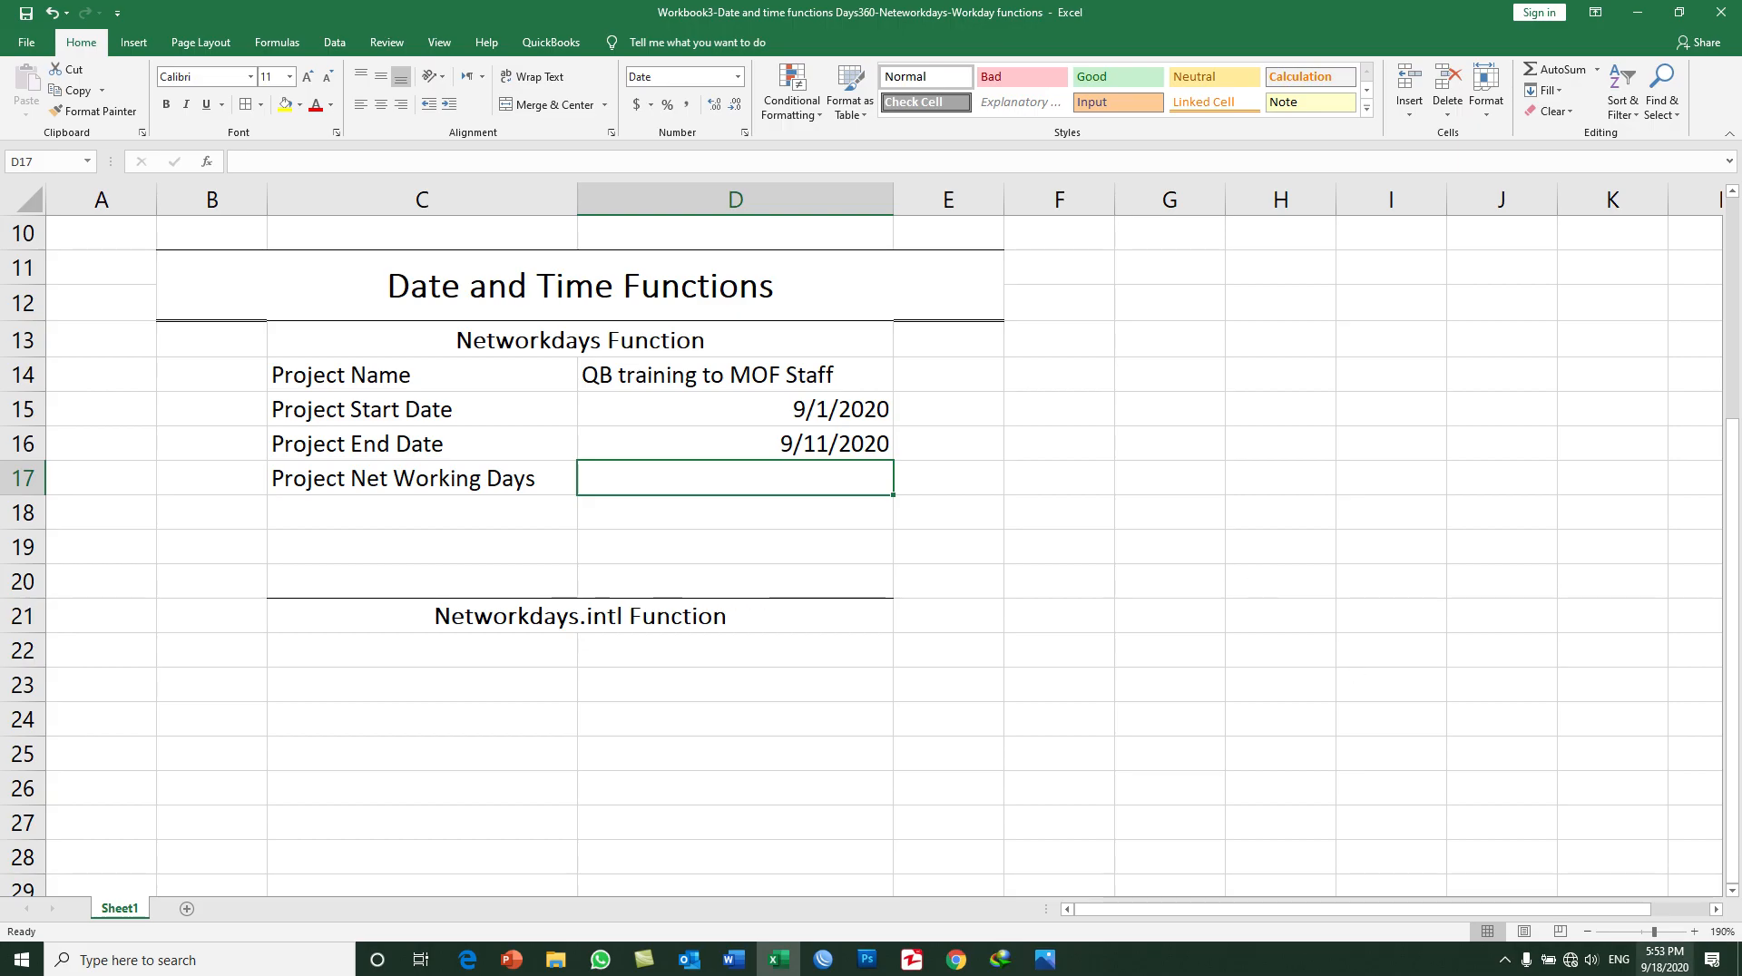
pyautogui.click(1665, 959)
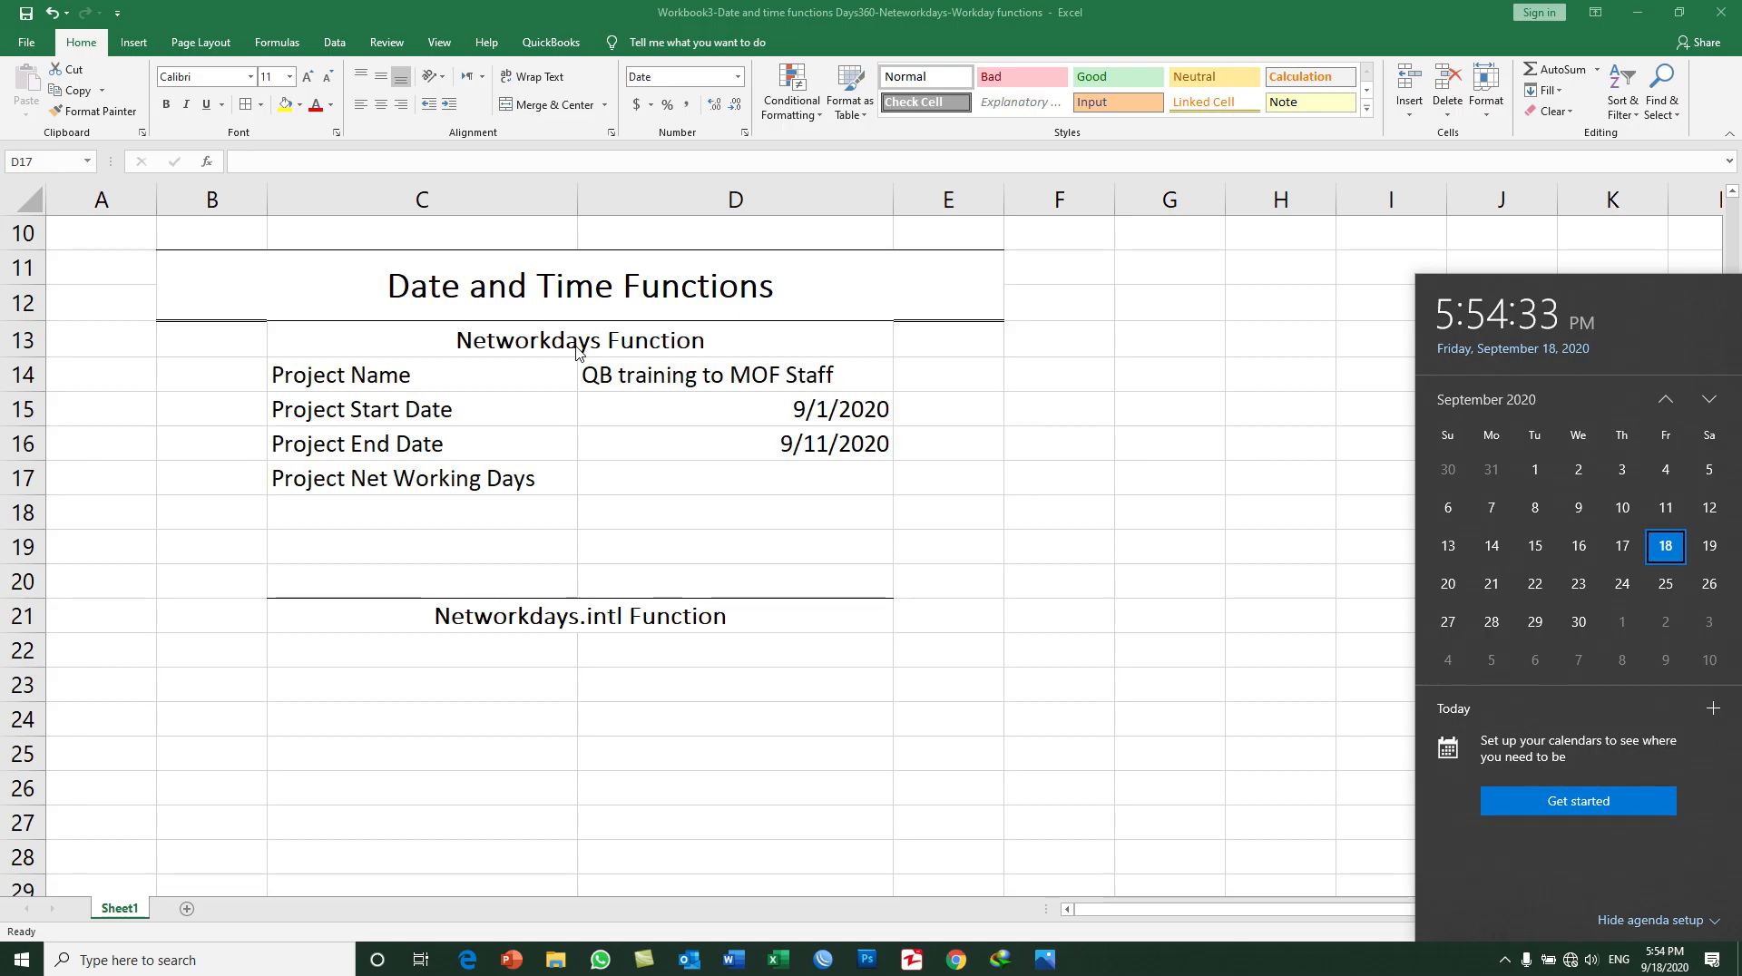
# Step: Calculate the project's net working days in D17 with =NETWORKDAYS(D15,D16)
pyautogui.click(773, 478)
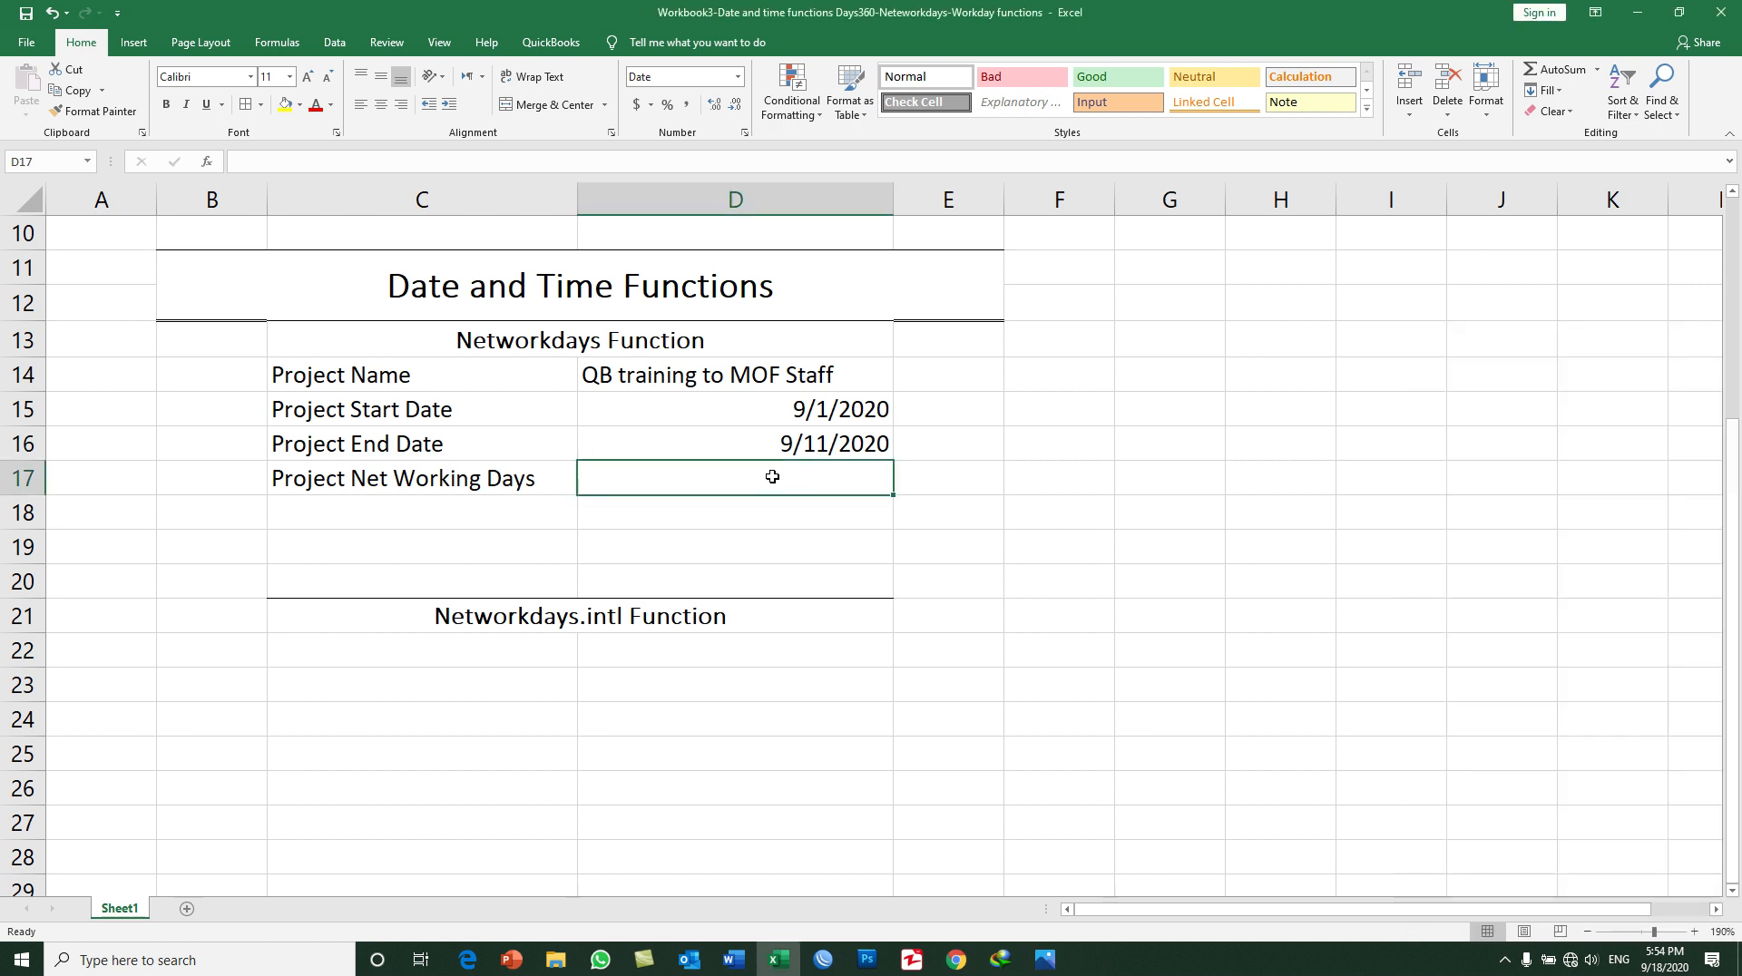
pyautogui.write('=net')
pyautogui.press('Tab')
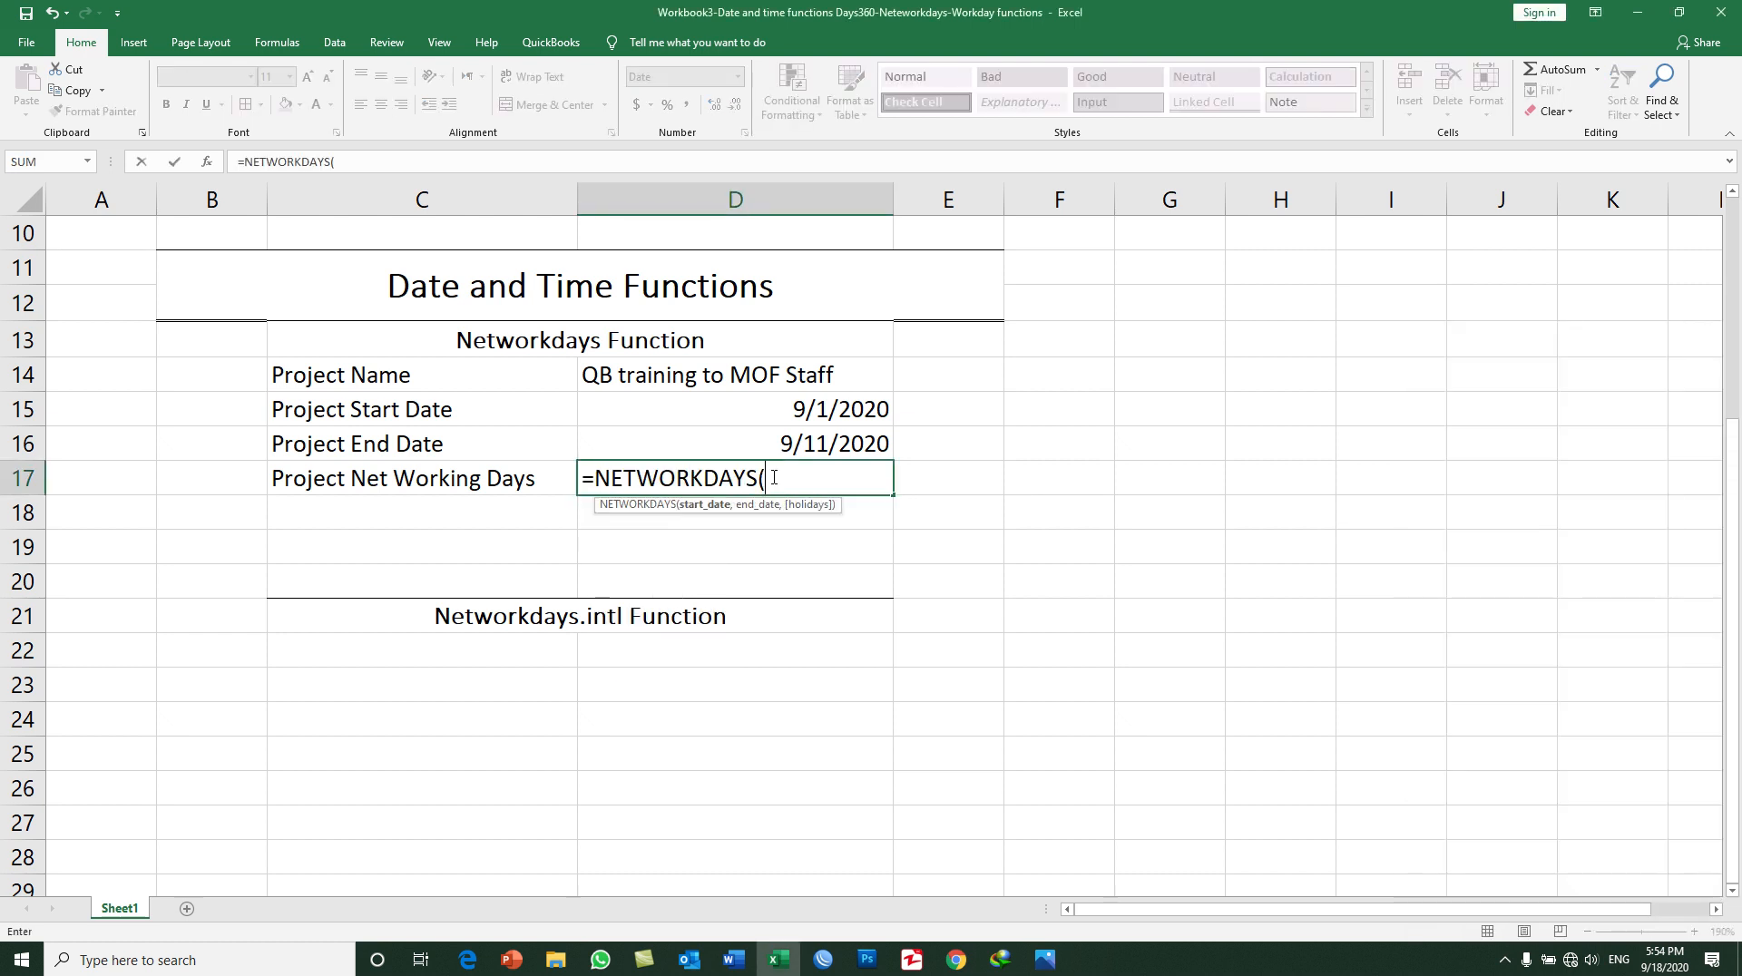
pyautogui.click(856, 413)
pyautogui.write(',')
pyautogui.click(842, 441)
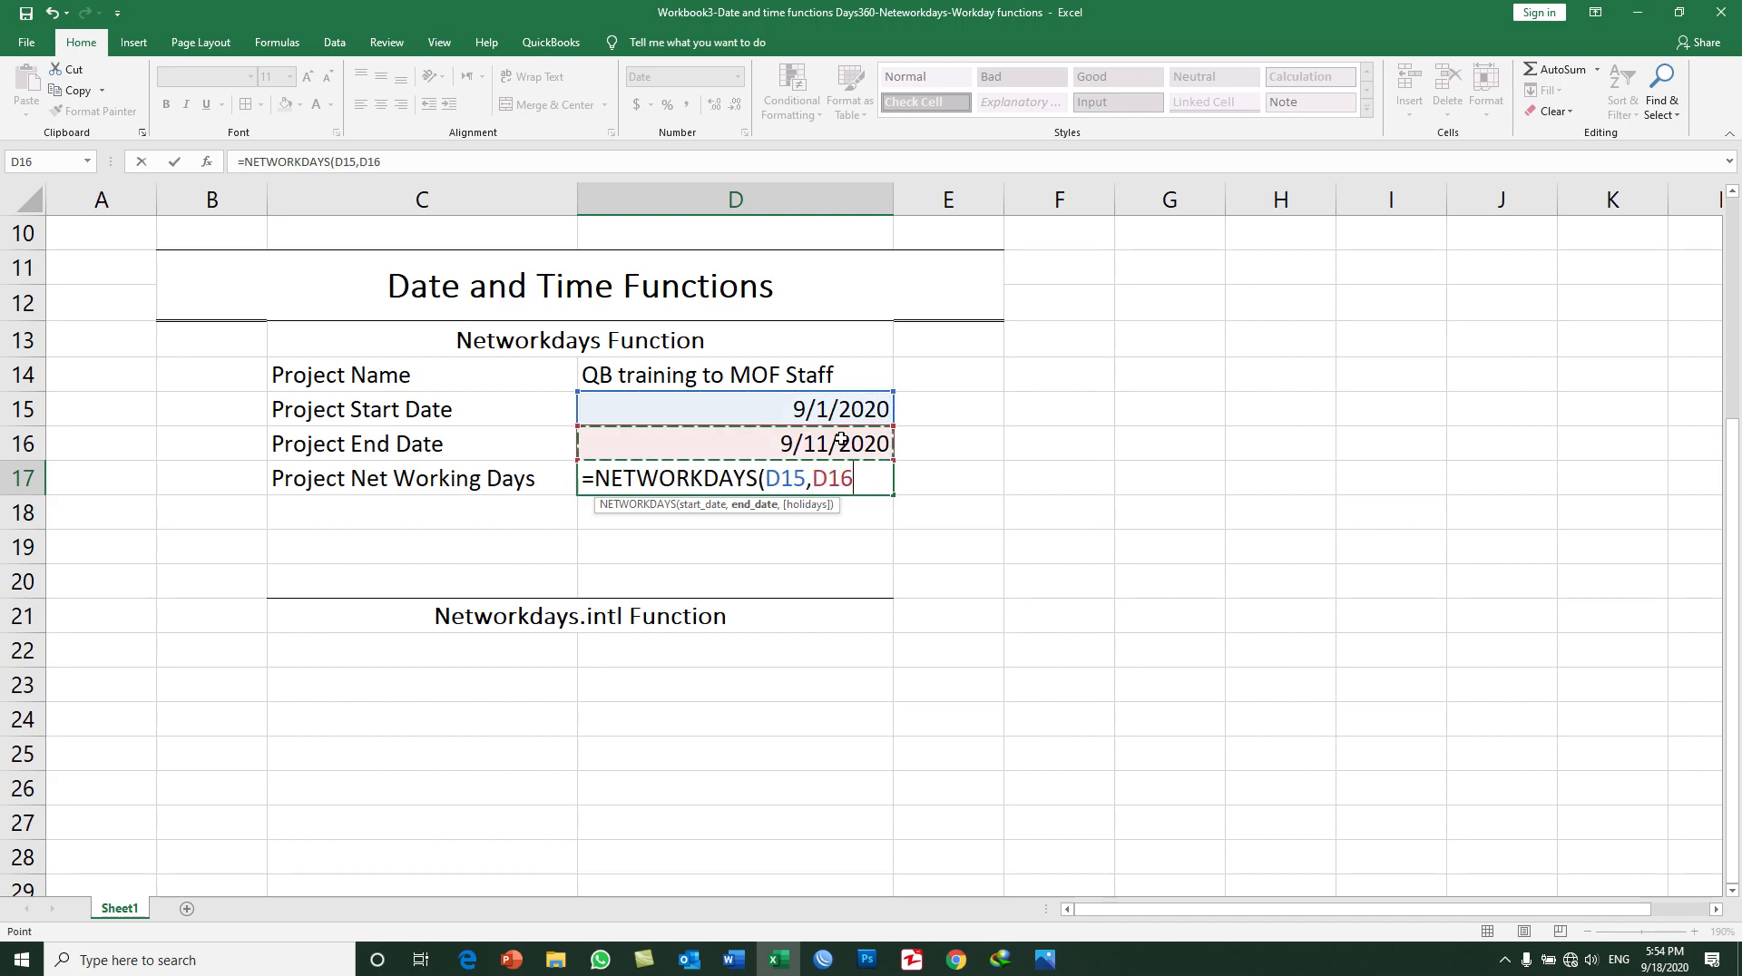
pyautogui.write(')')
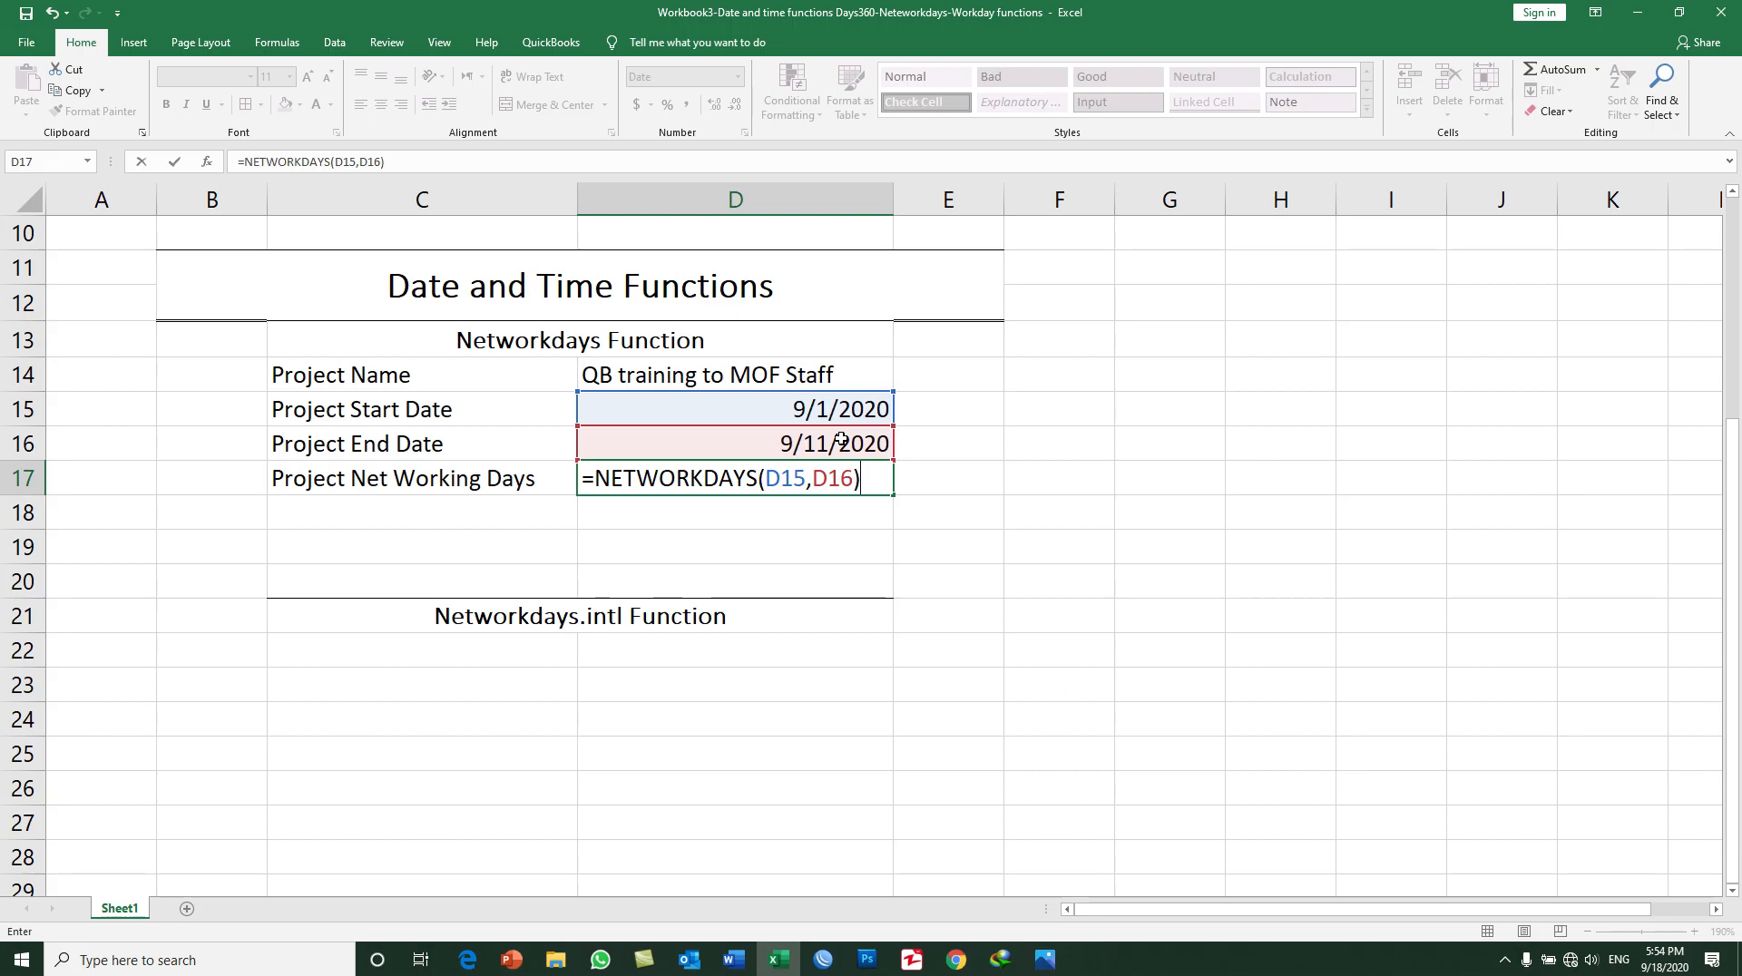
pyautogui.press('Return')
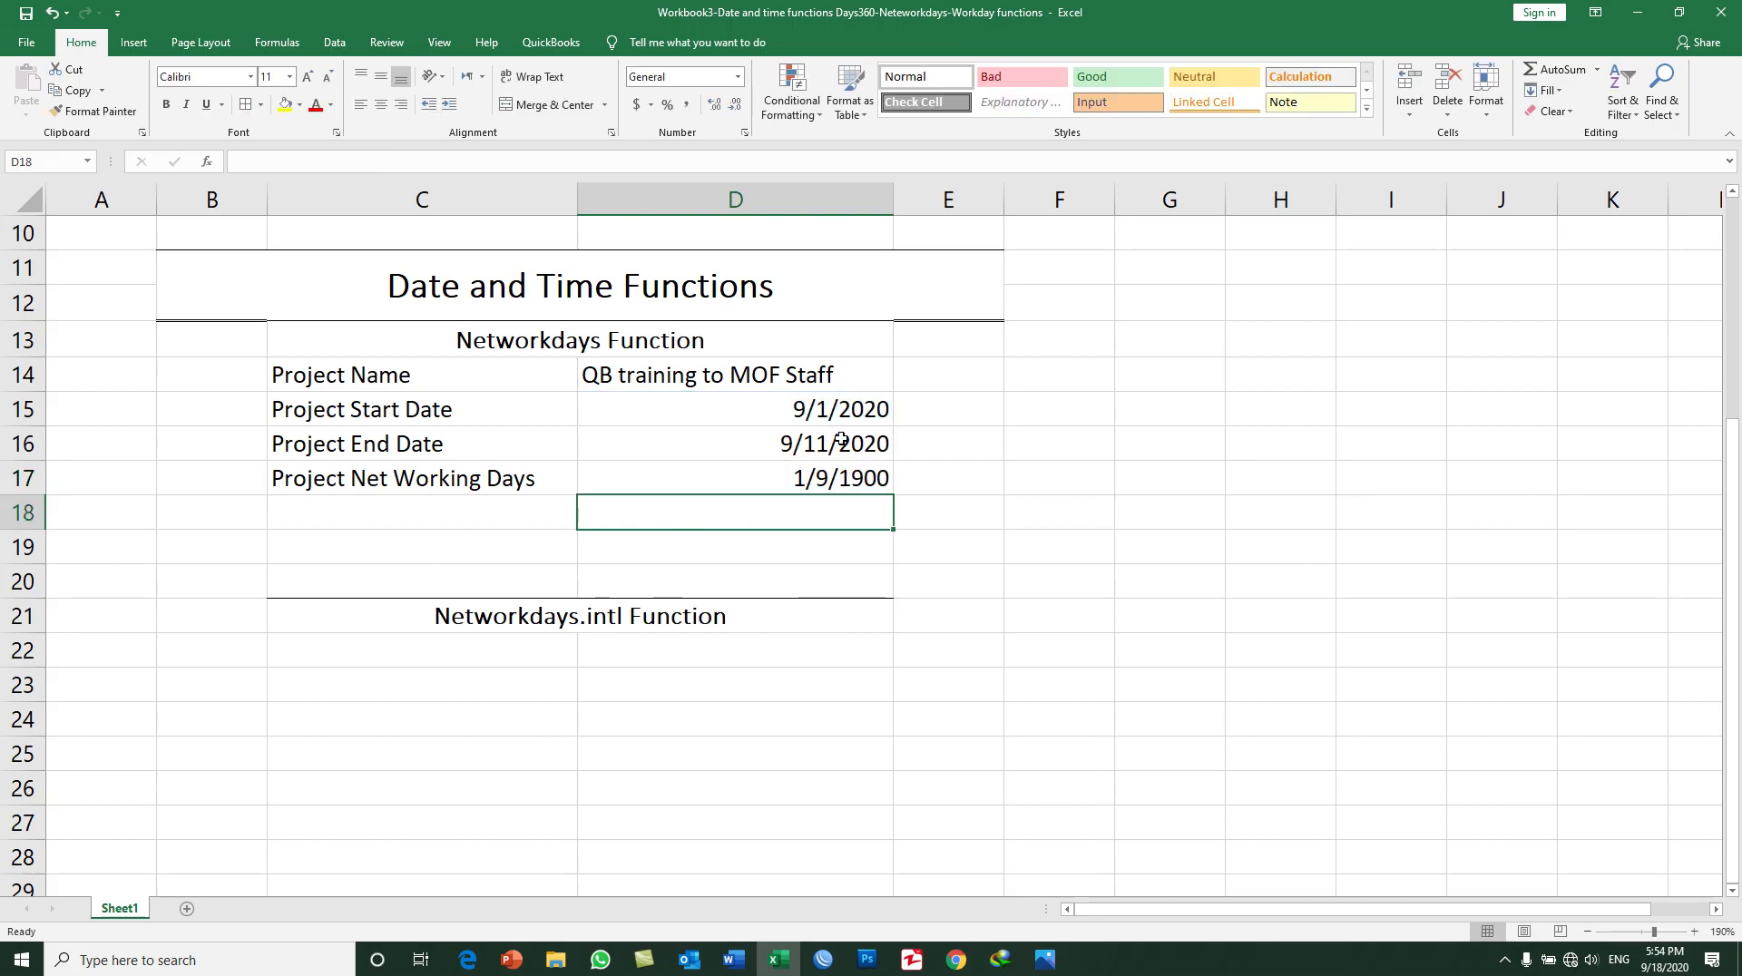
# Step: Set the number format of D17 to General and check the project dates against the system calendar
pyautogui.click(804, 481)
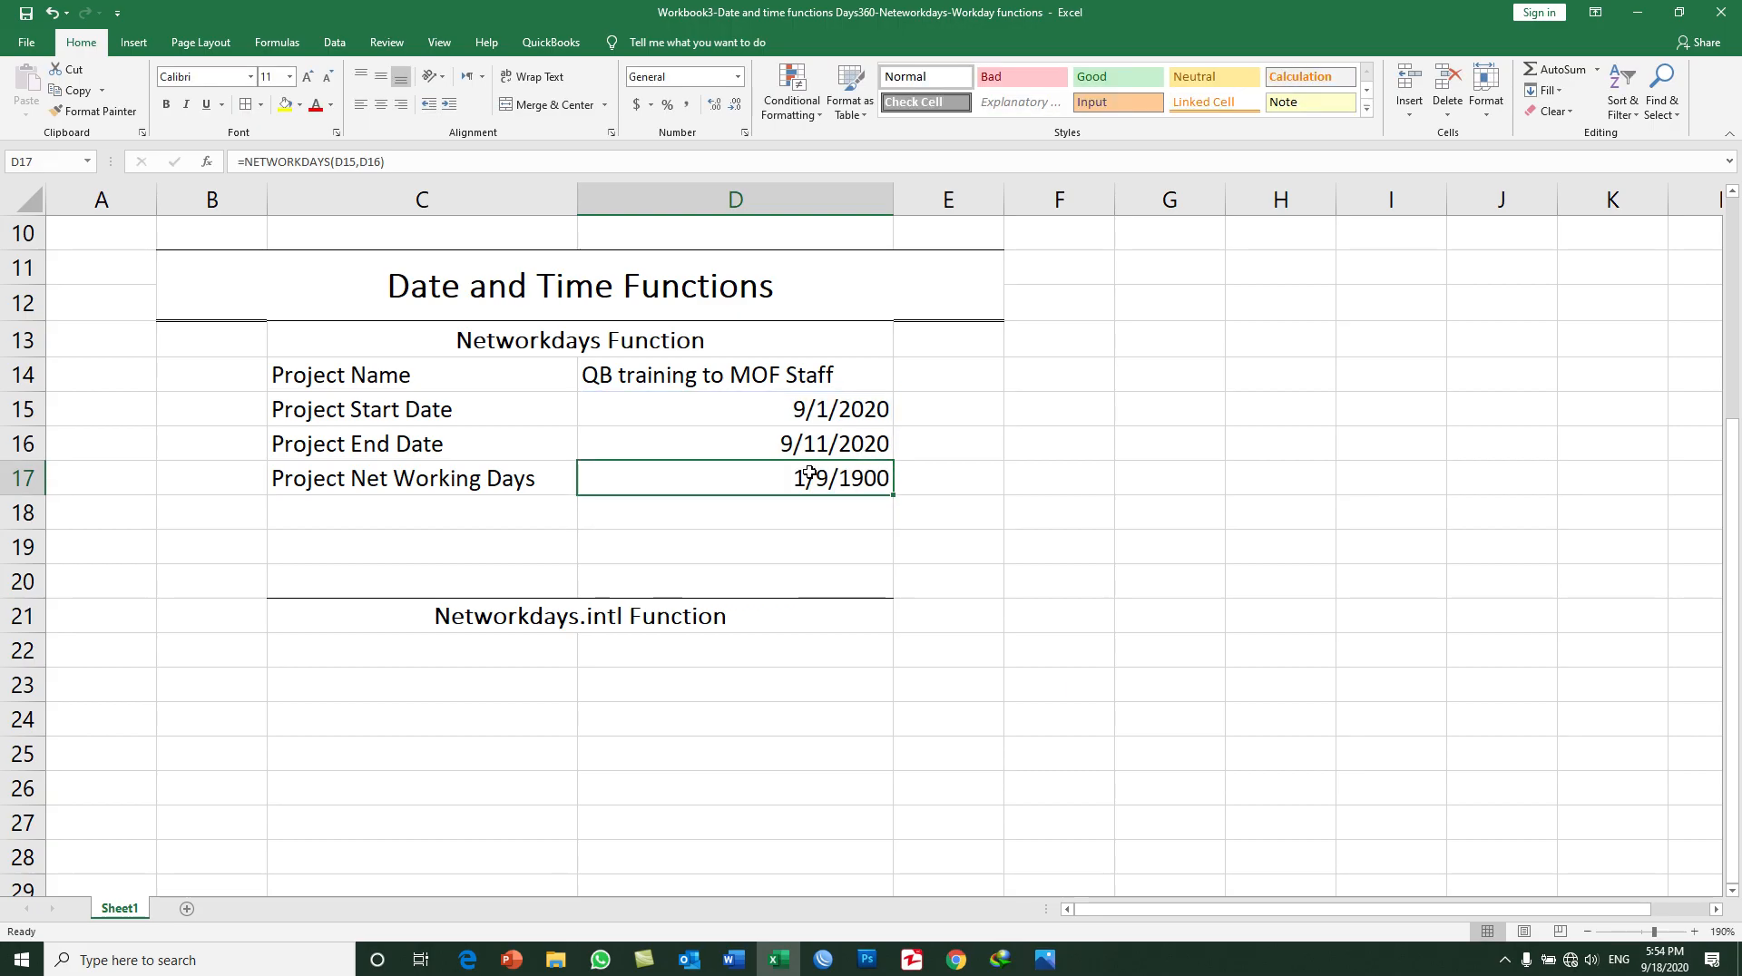
pyautogui.click(738, 78)
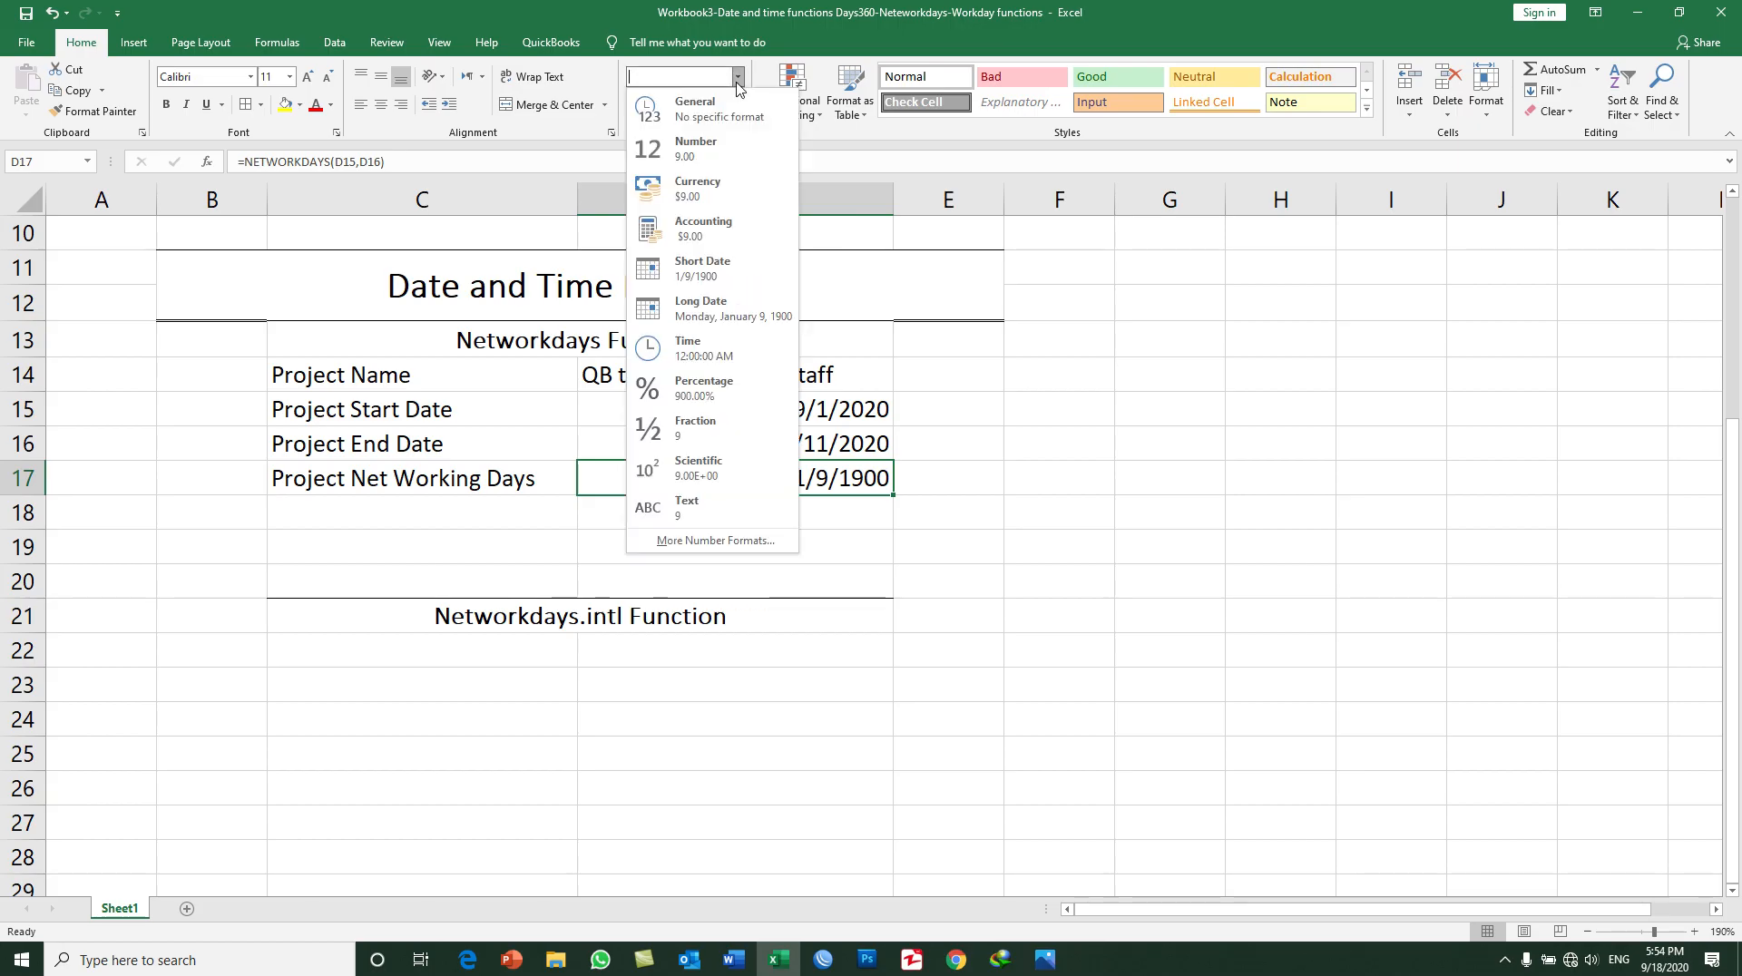
pyautogui.click(727, 109)
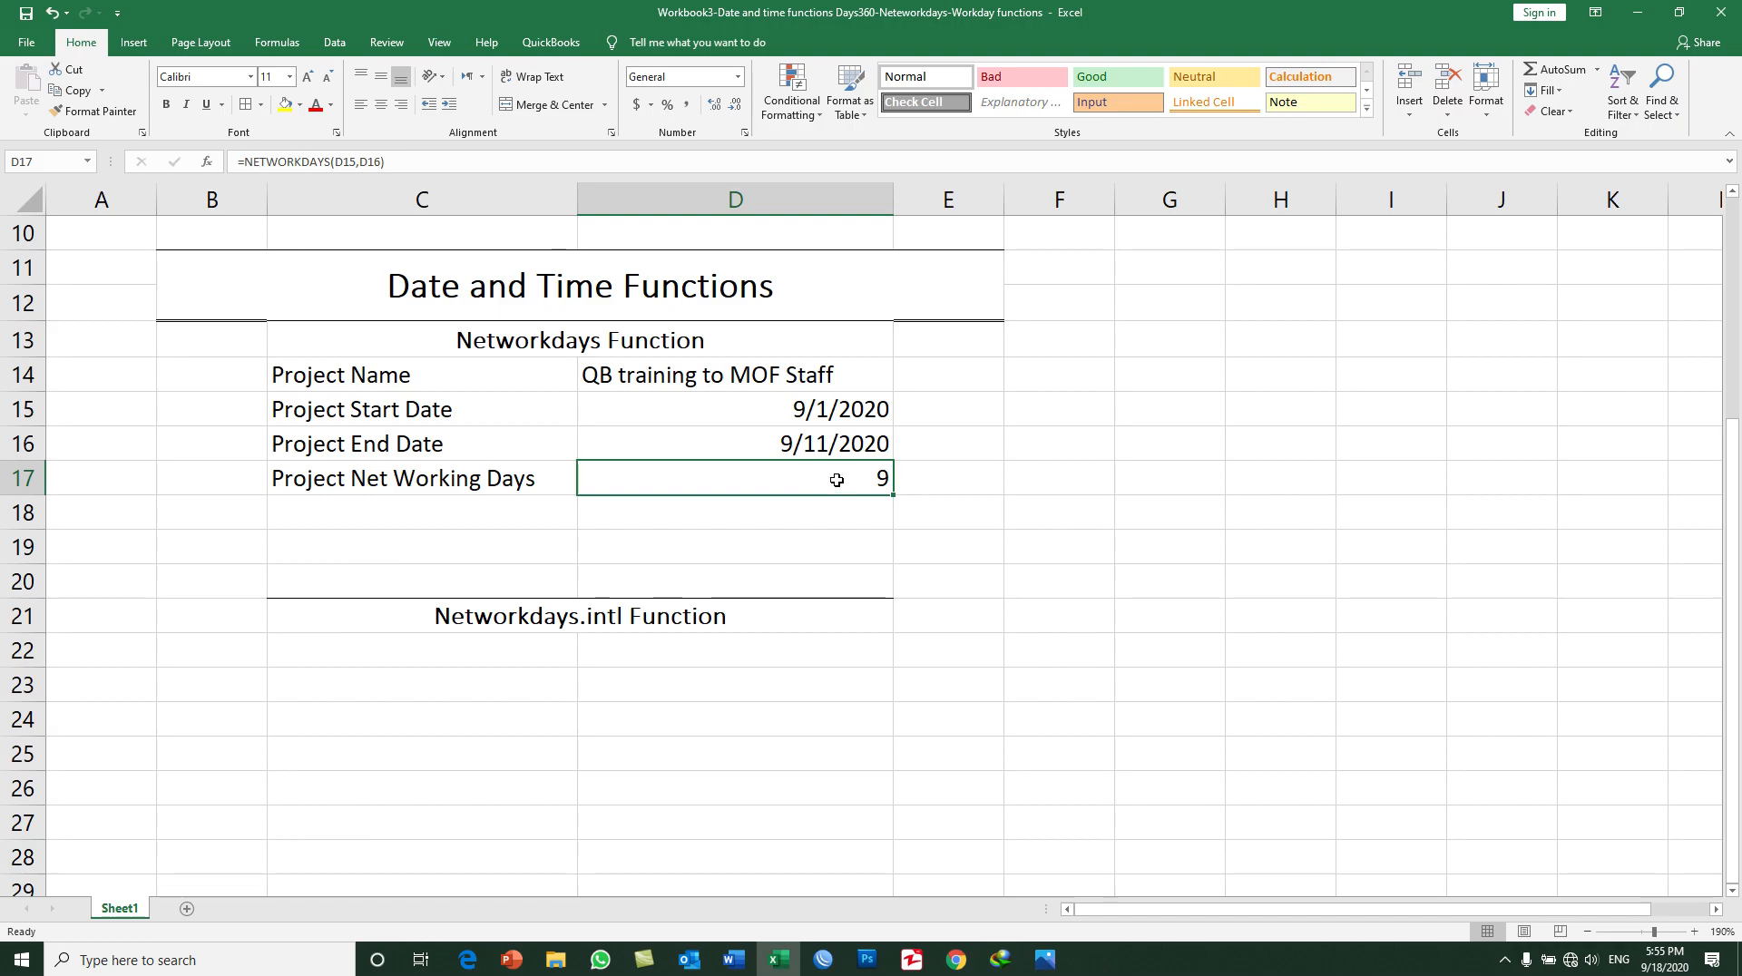
pyautogui.click(1665, 959)
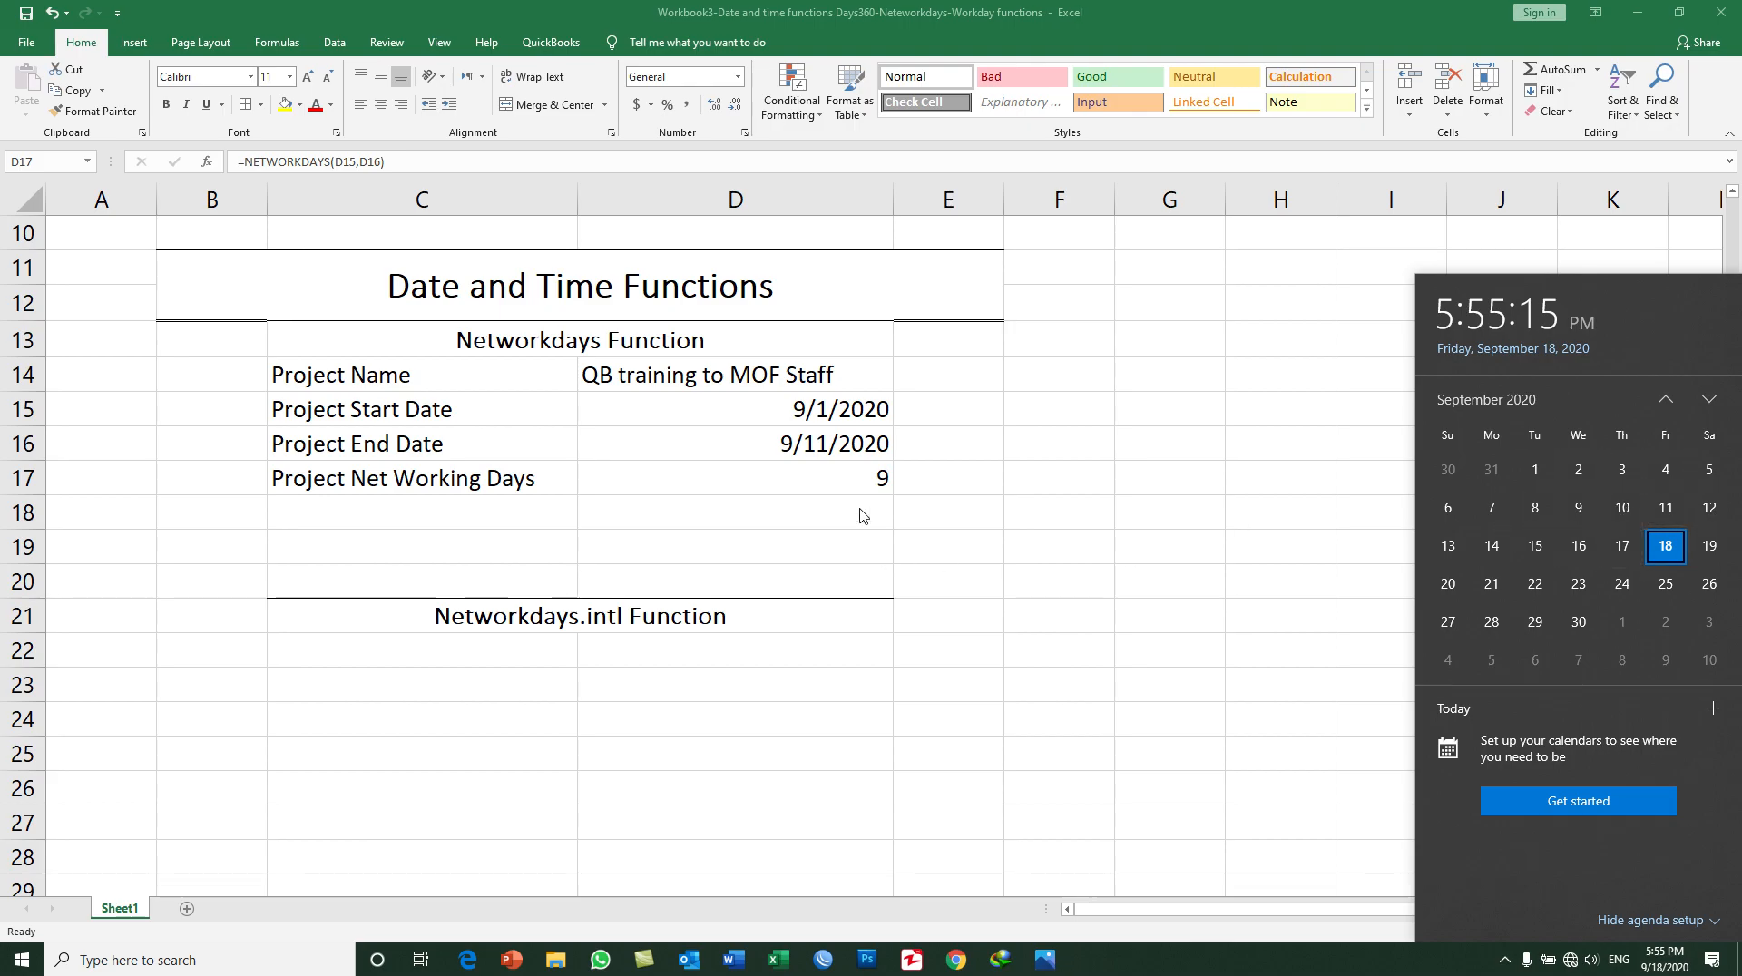
pyautogui.click(865, 477)
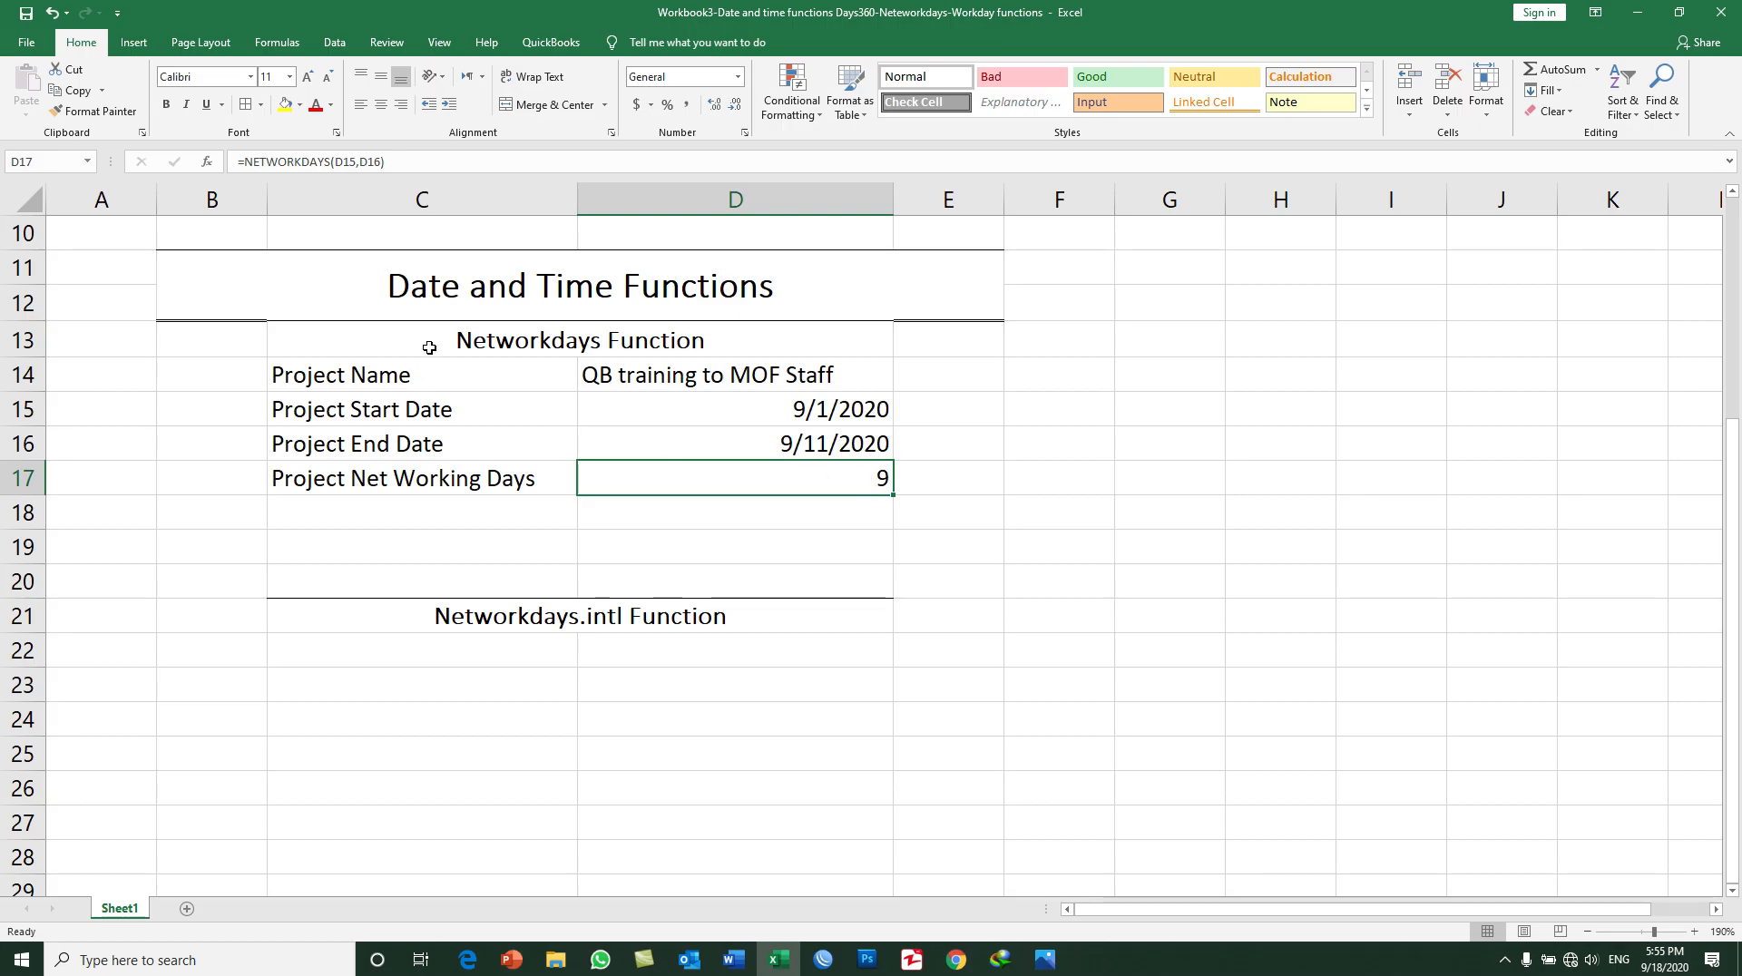
# Step: Copy the project table C14:D17 to F14 and autofit columns F and G to their contents
pyautogui.moveTo(429, 349); pyautogui.dragTo(463, 368)
pyautogui.moveTo(354, 372); pyautogui.dragTo(757, 477)
pyautogui.hotkey('ctrl', 'c')
pyautogui.click(1050, 373)
pyautogui.hotkey('ctrl', 'v')
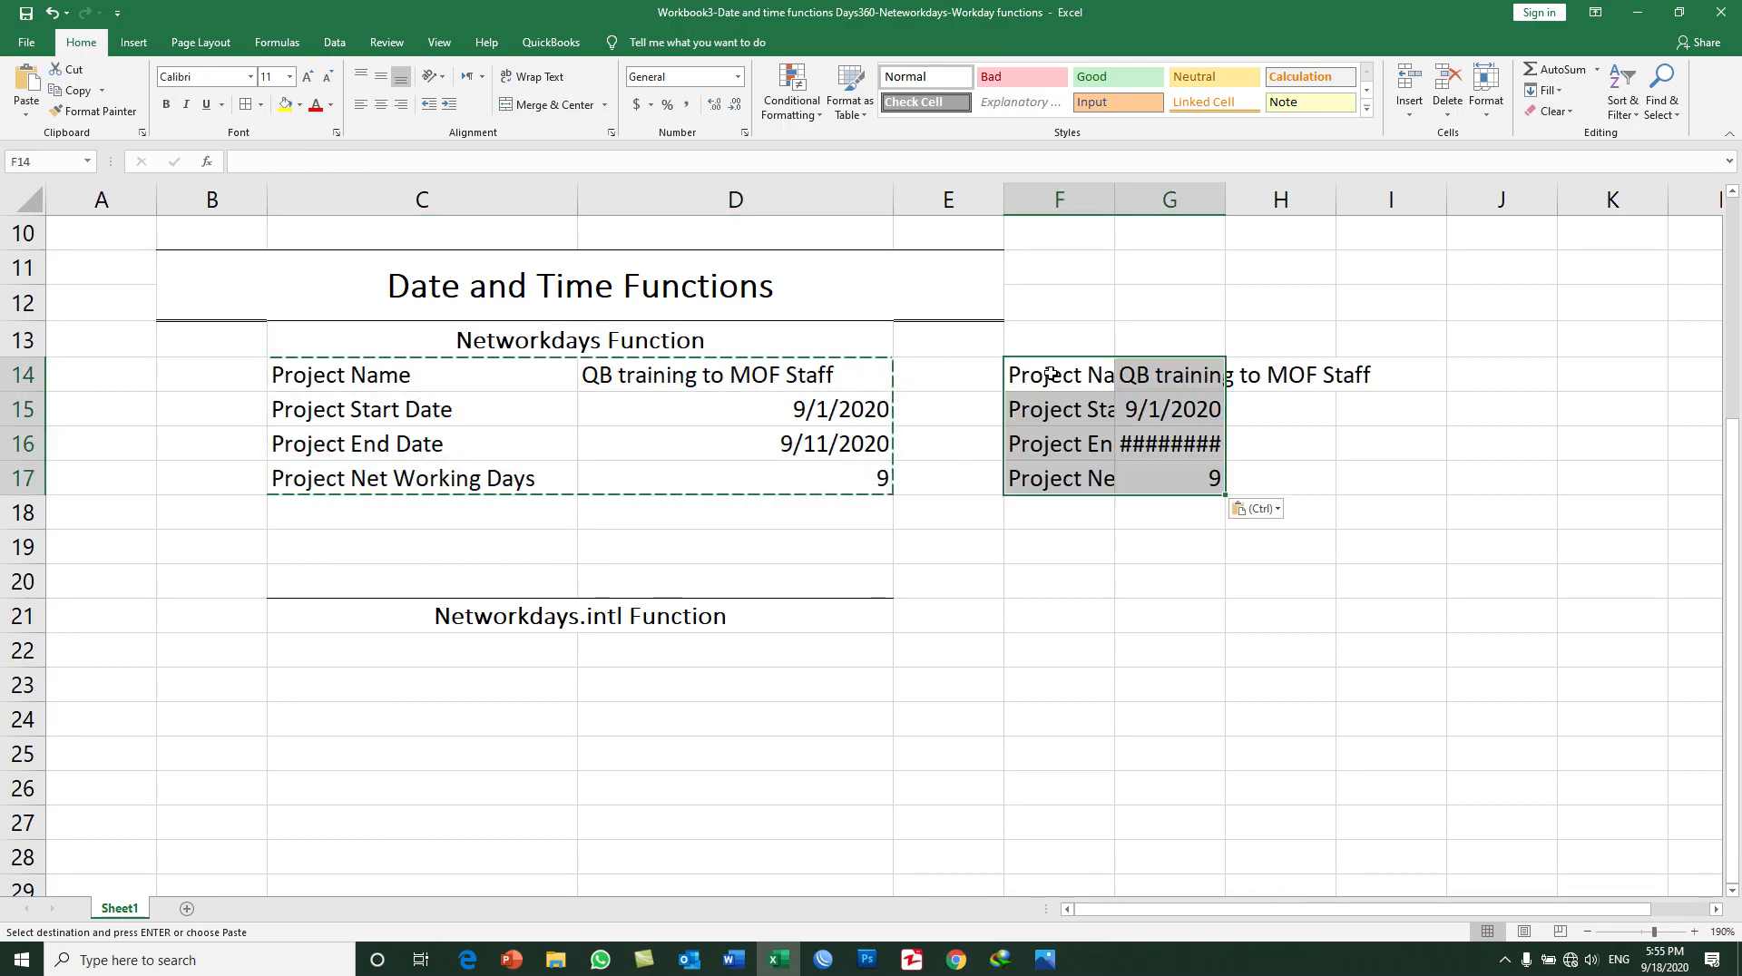
pyautogui.doubleClick(1115, 199)
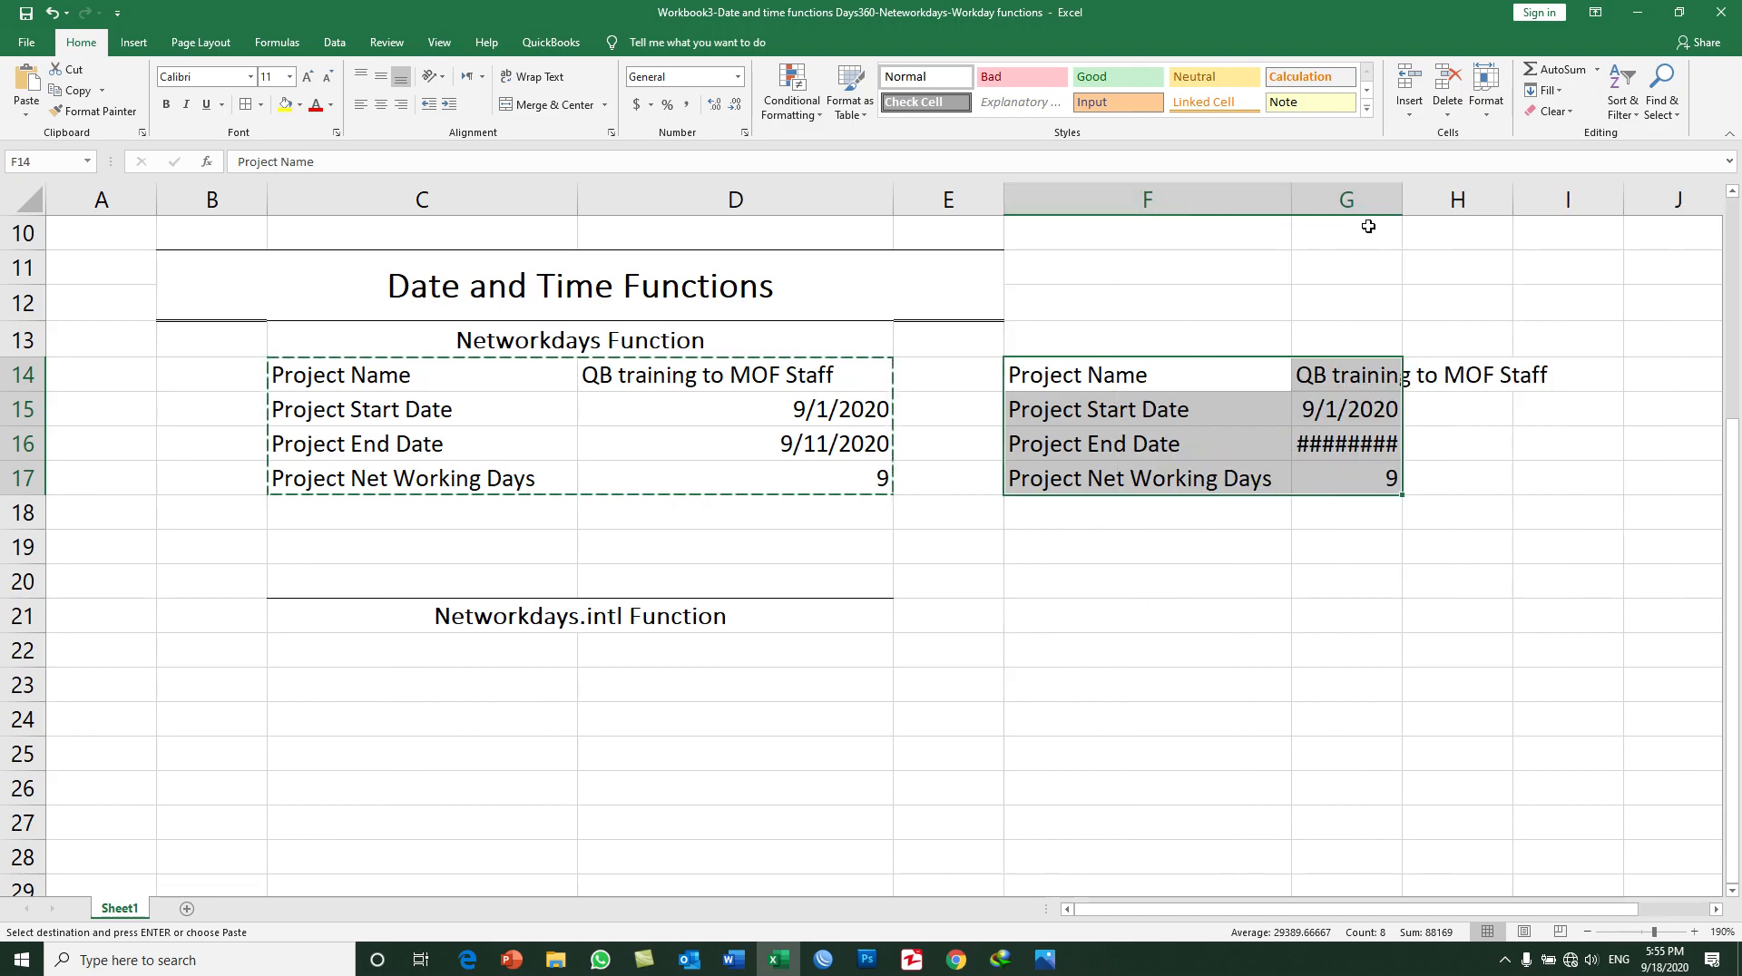
pyautogui.doubleClick(1408, 193)
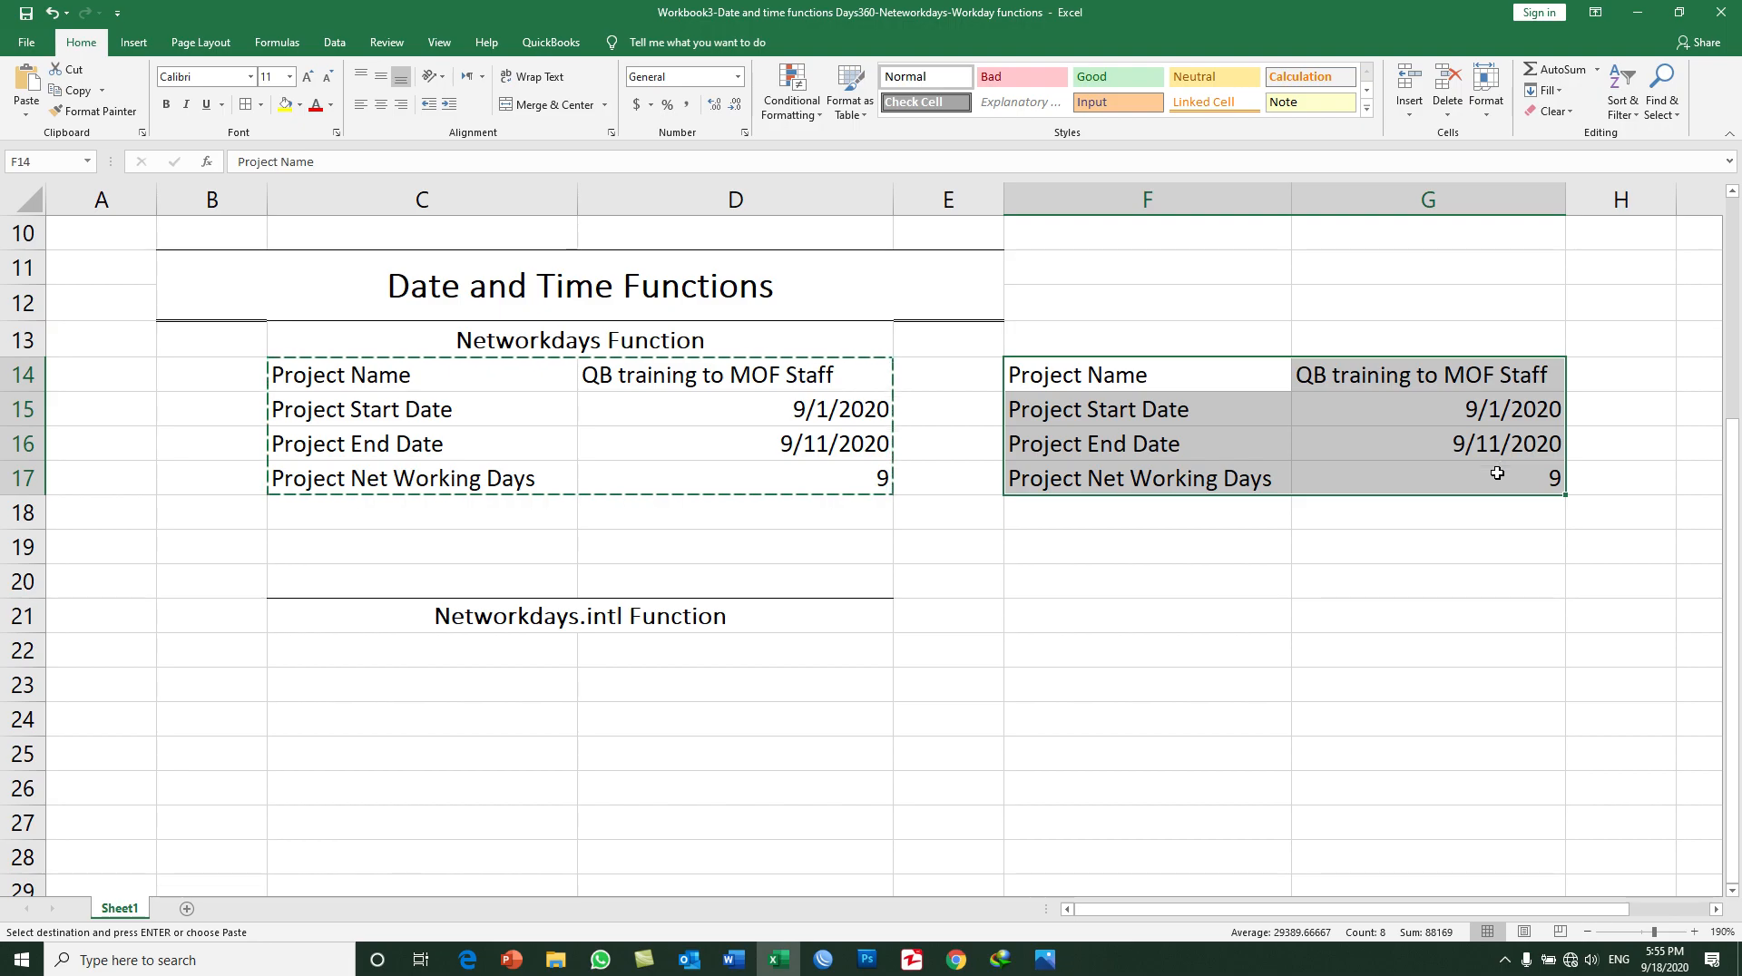
# Step: Clear the copied NETWORKDAYS formula from G17 and select the label cell F17
pyautogui.click(1493, 477)
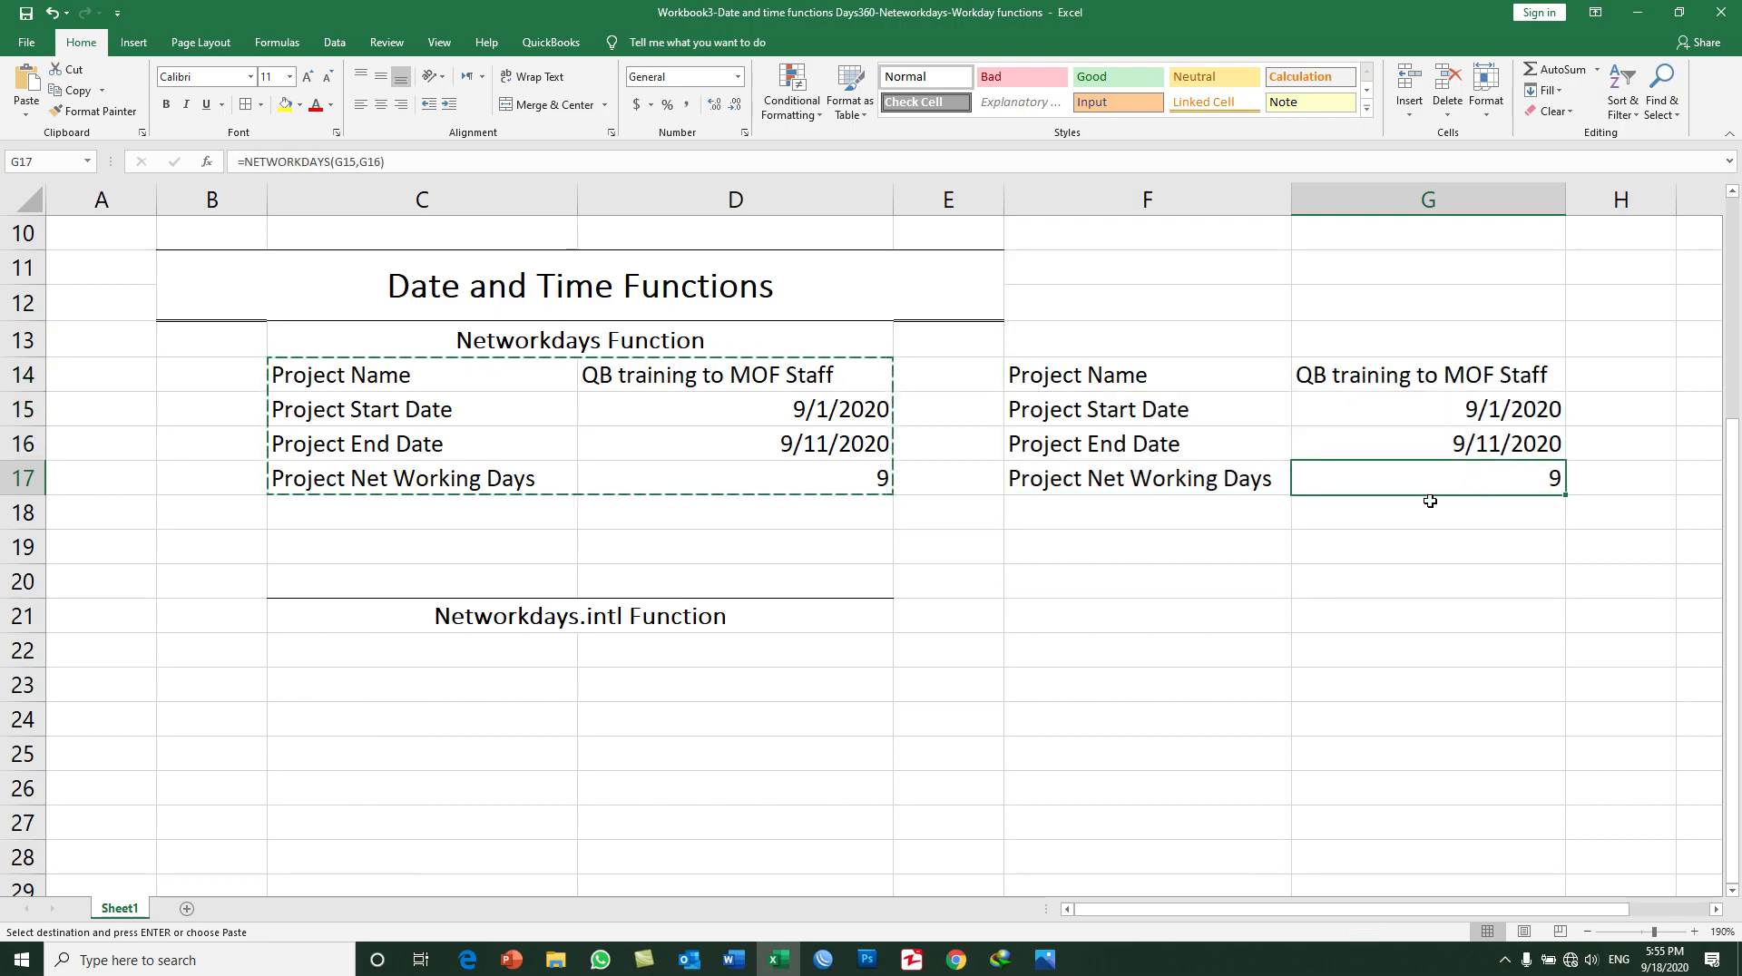
pyautogui.press('Delete')
pyautogui.click(1246, 495)
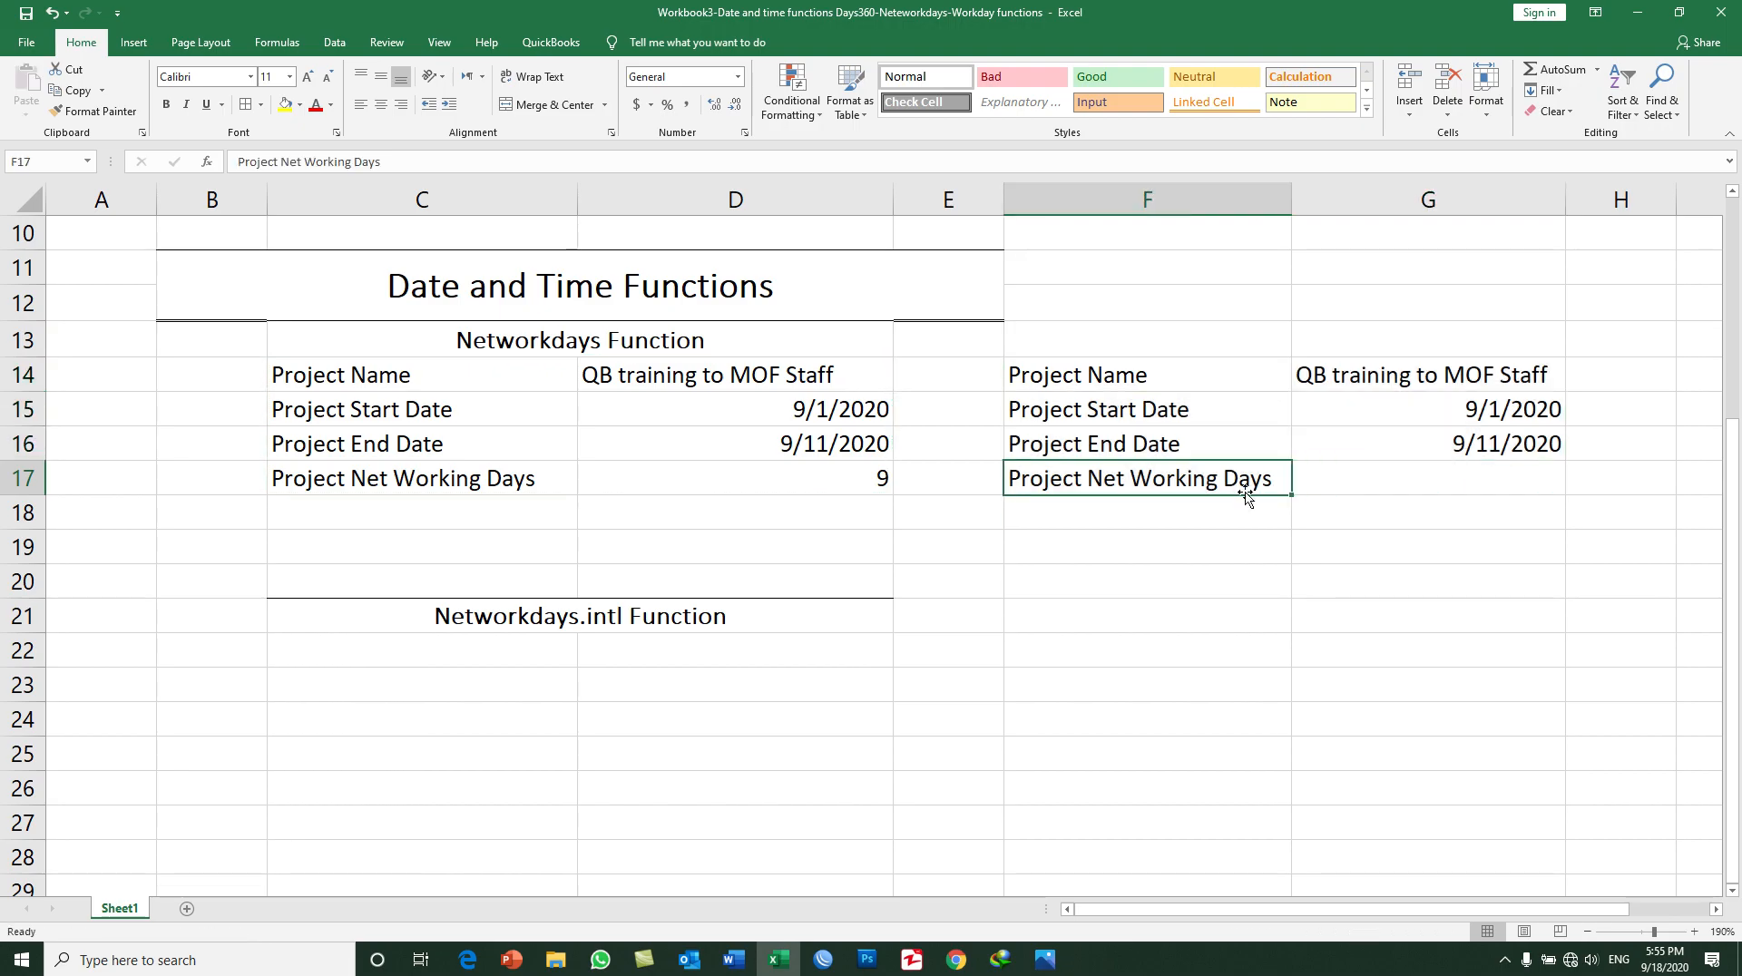
# Step: Replace the label in F17 with Holidays and copy it to F18
pyautogui.write('Holidays')
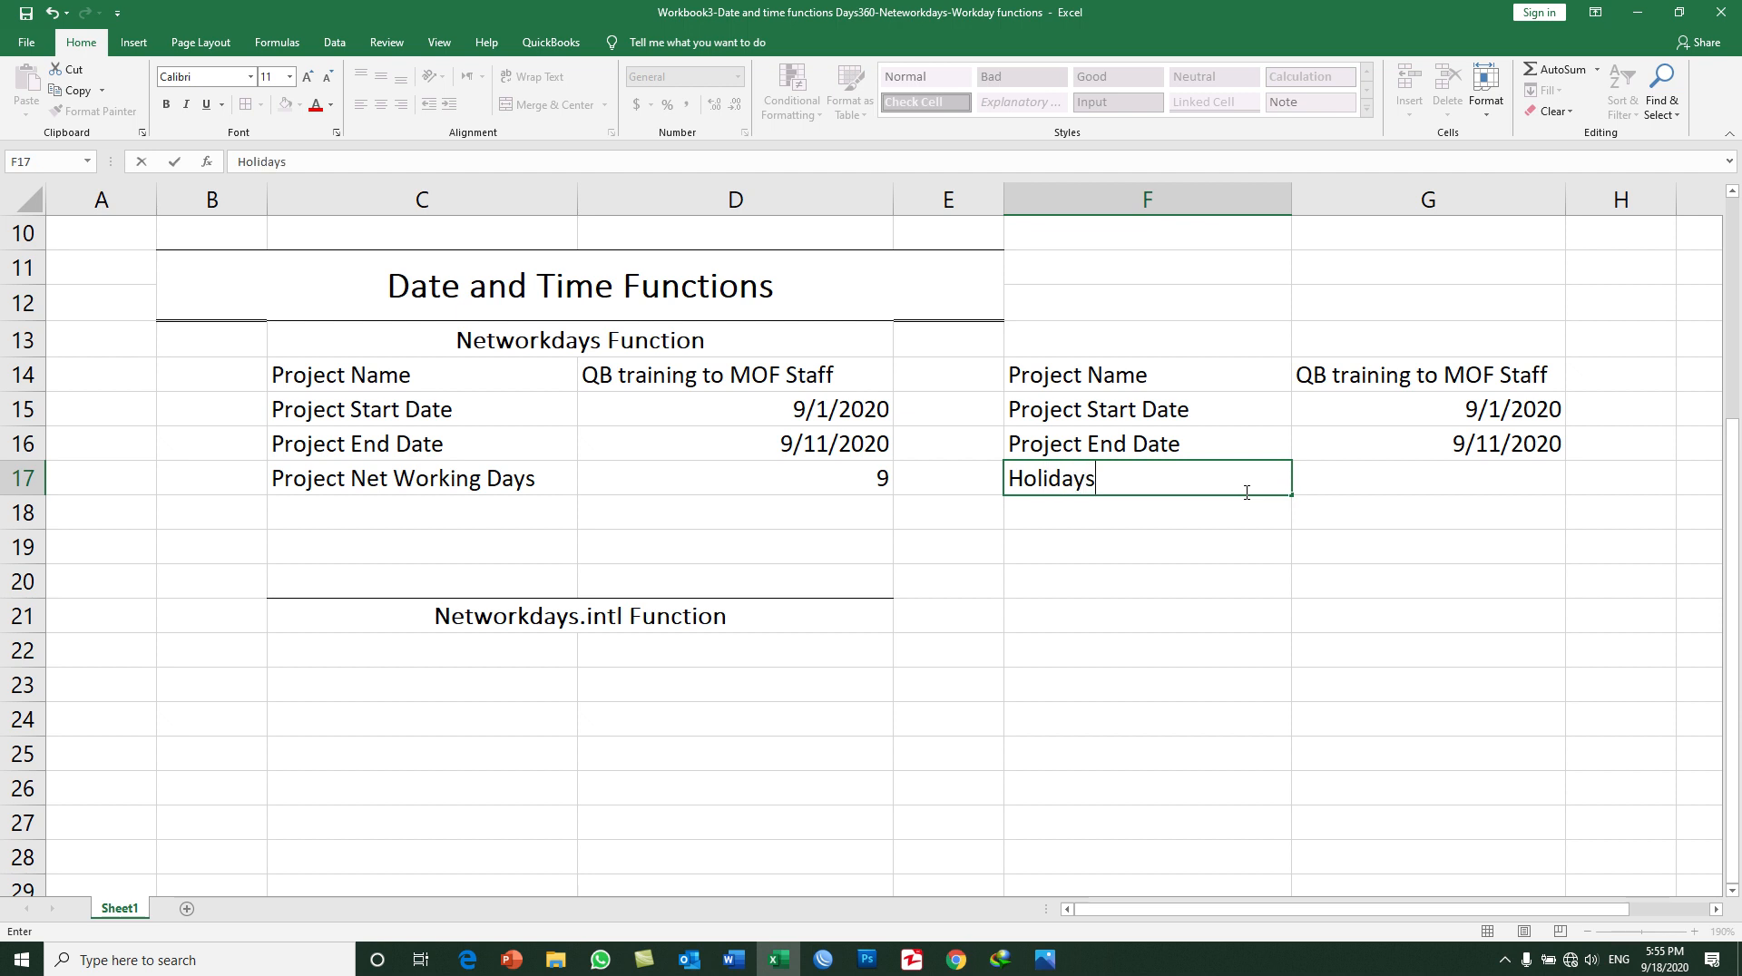
pyautogui.press('Return')
pyautogui.press('Up')
pyautogui.hotkey('ctrl', 'c')
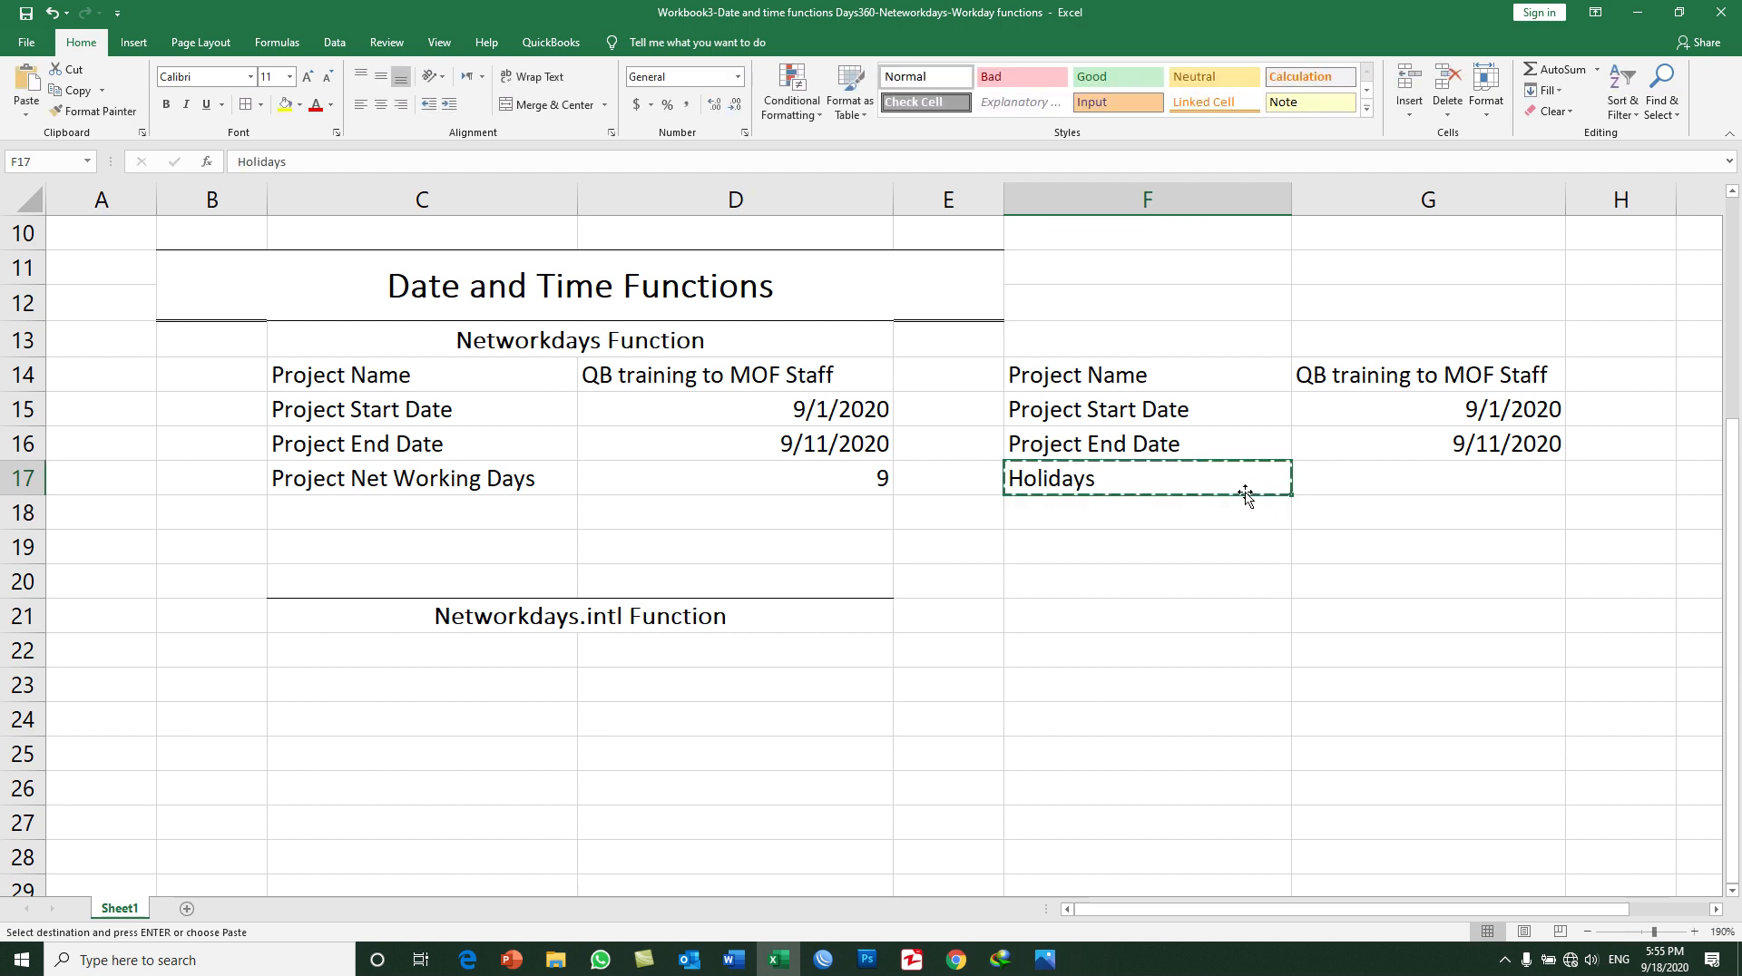
pyautogui.press('Down')
pyautogui.press('Return')
pyautogui.press('Down')
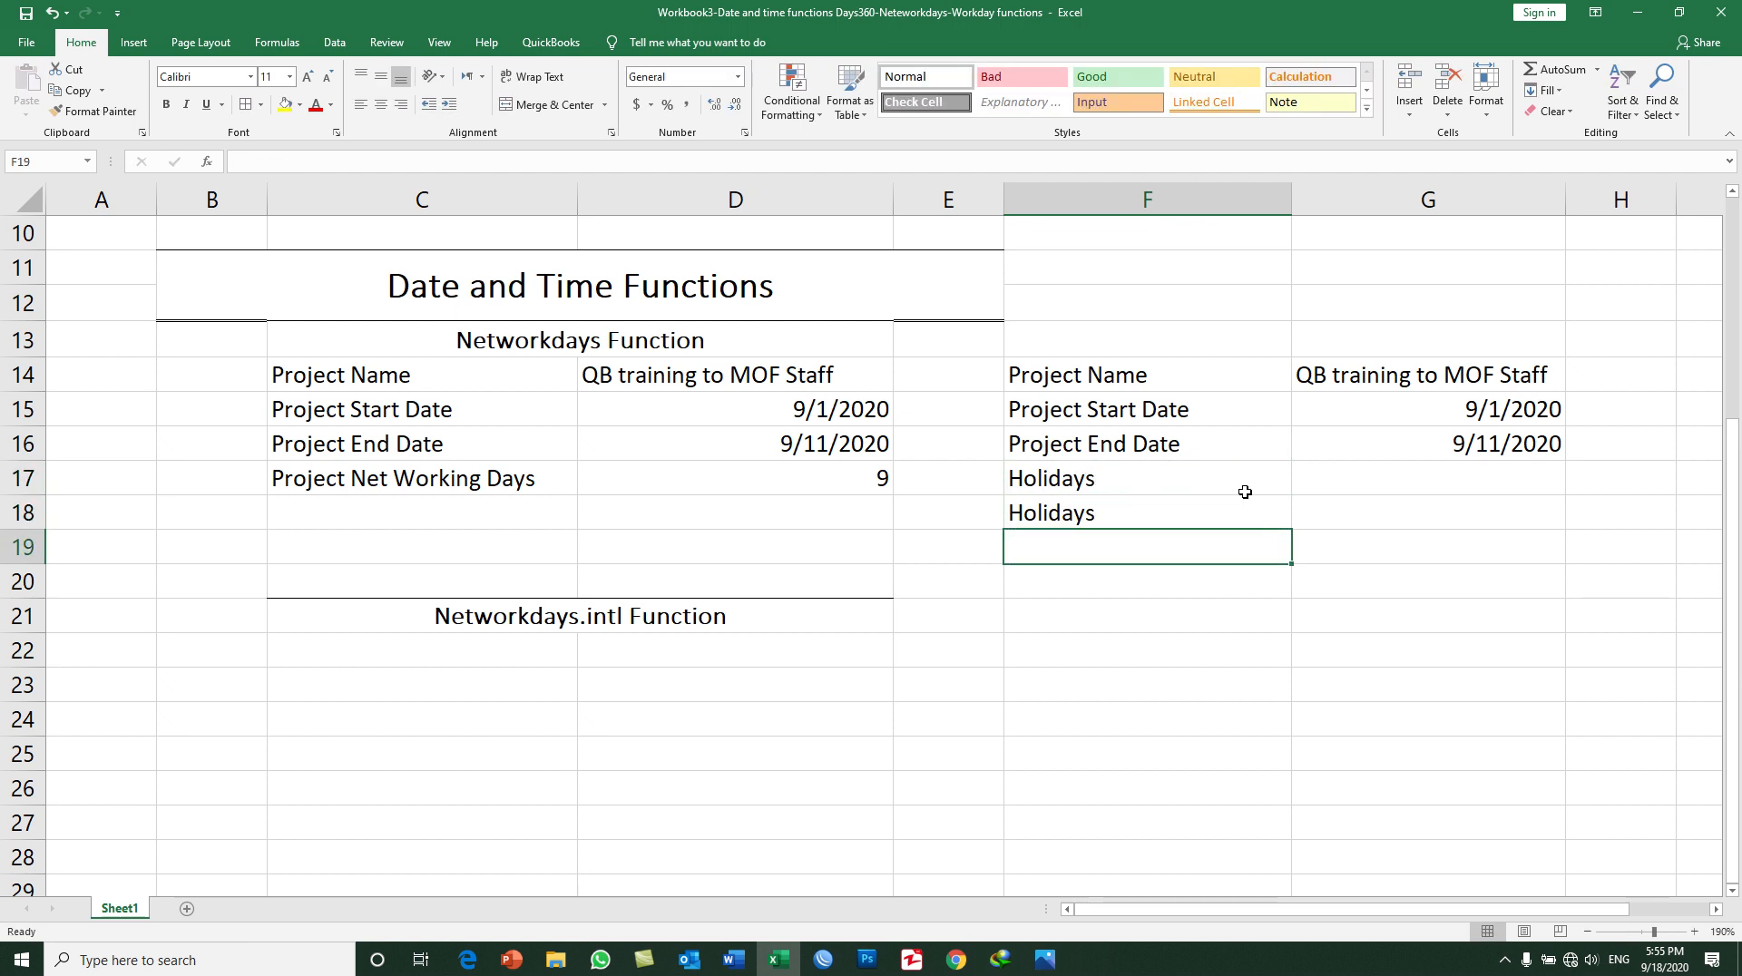
# Step: Enter the label Net Working Days in F19, below the two Holidays labels
pyautogui.write('Netw')
pyautogui.press('BackSpace')
pyautogui.write('Working Days')
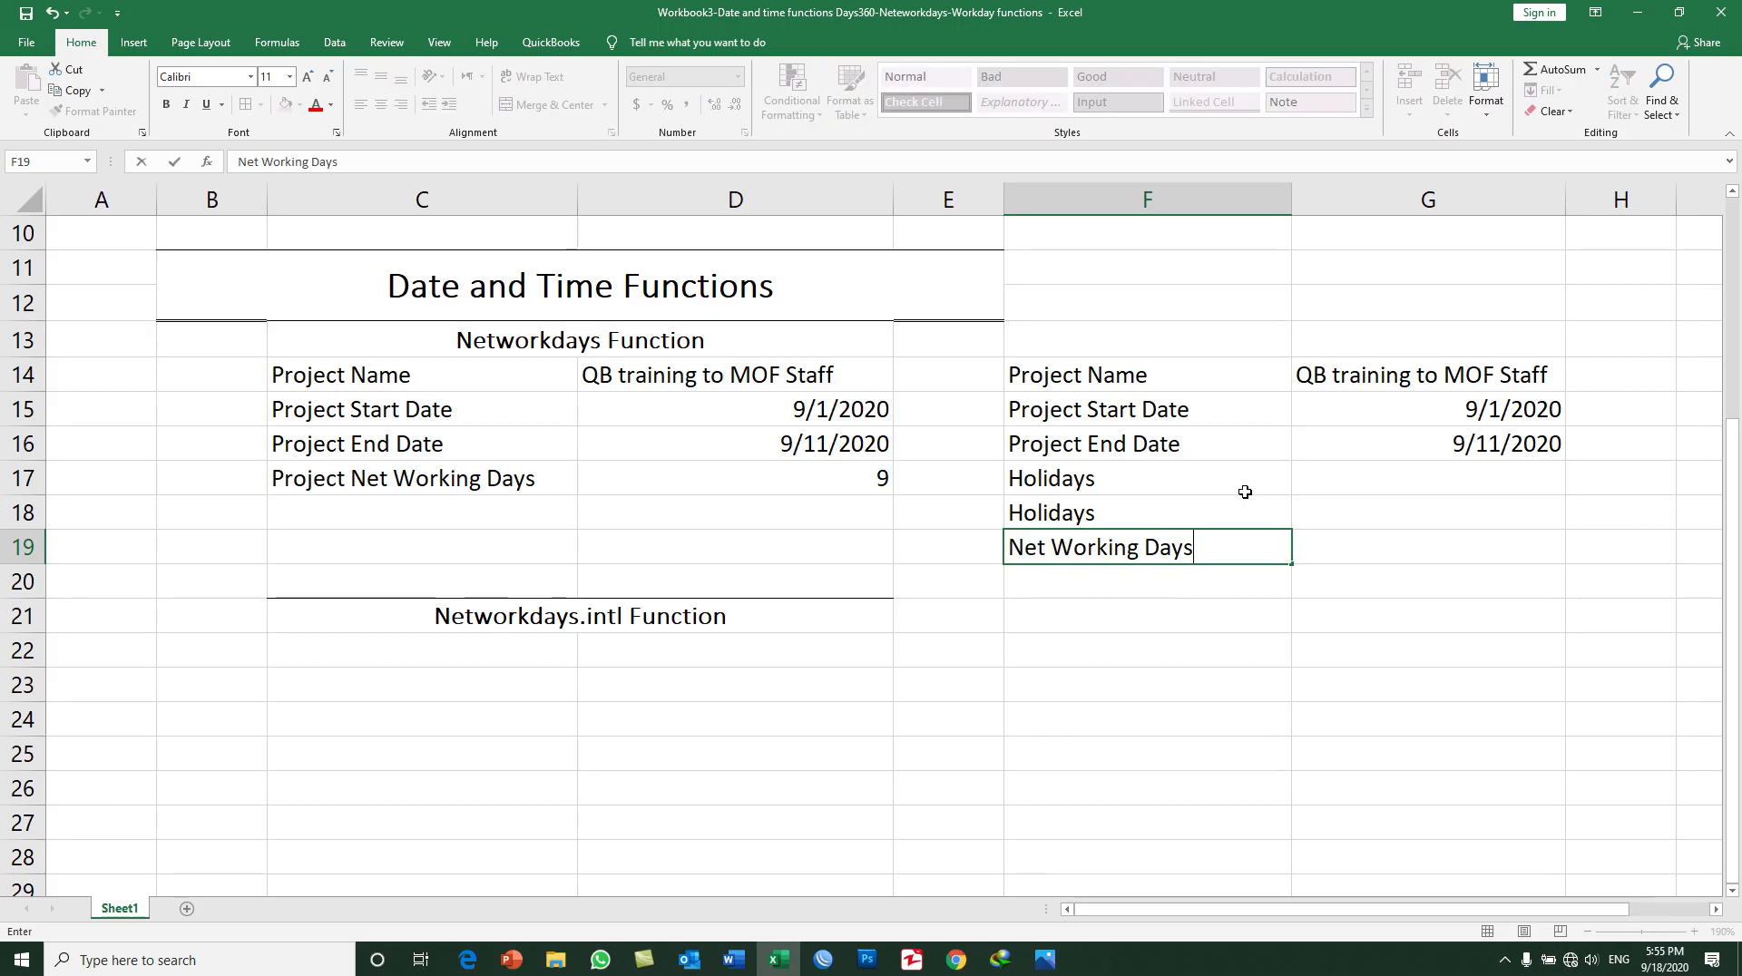
pyautogui.press('Return')
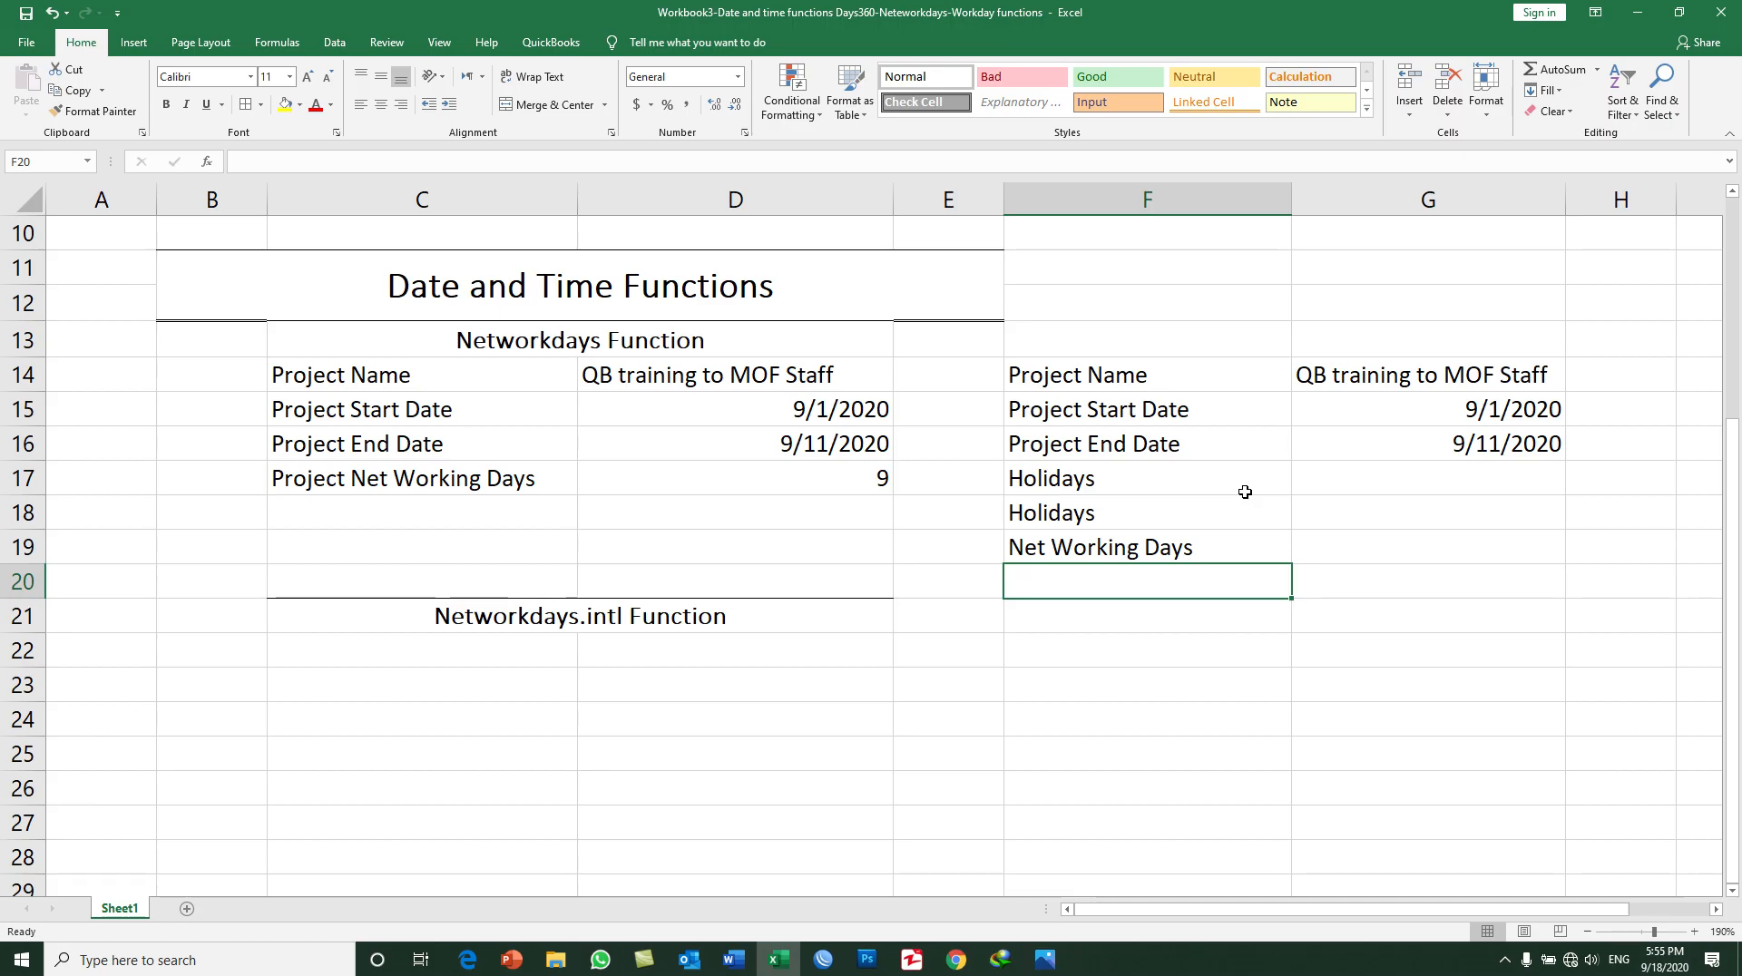
# Step: Enter the holiday dates 9/2/2020 in G17 and 9/10/2020 in G18
pyautogui.click(1450, 413)
pyautogui.click(1452, 432)
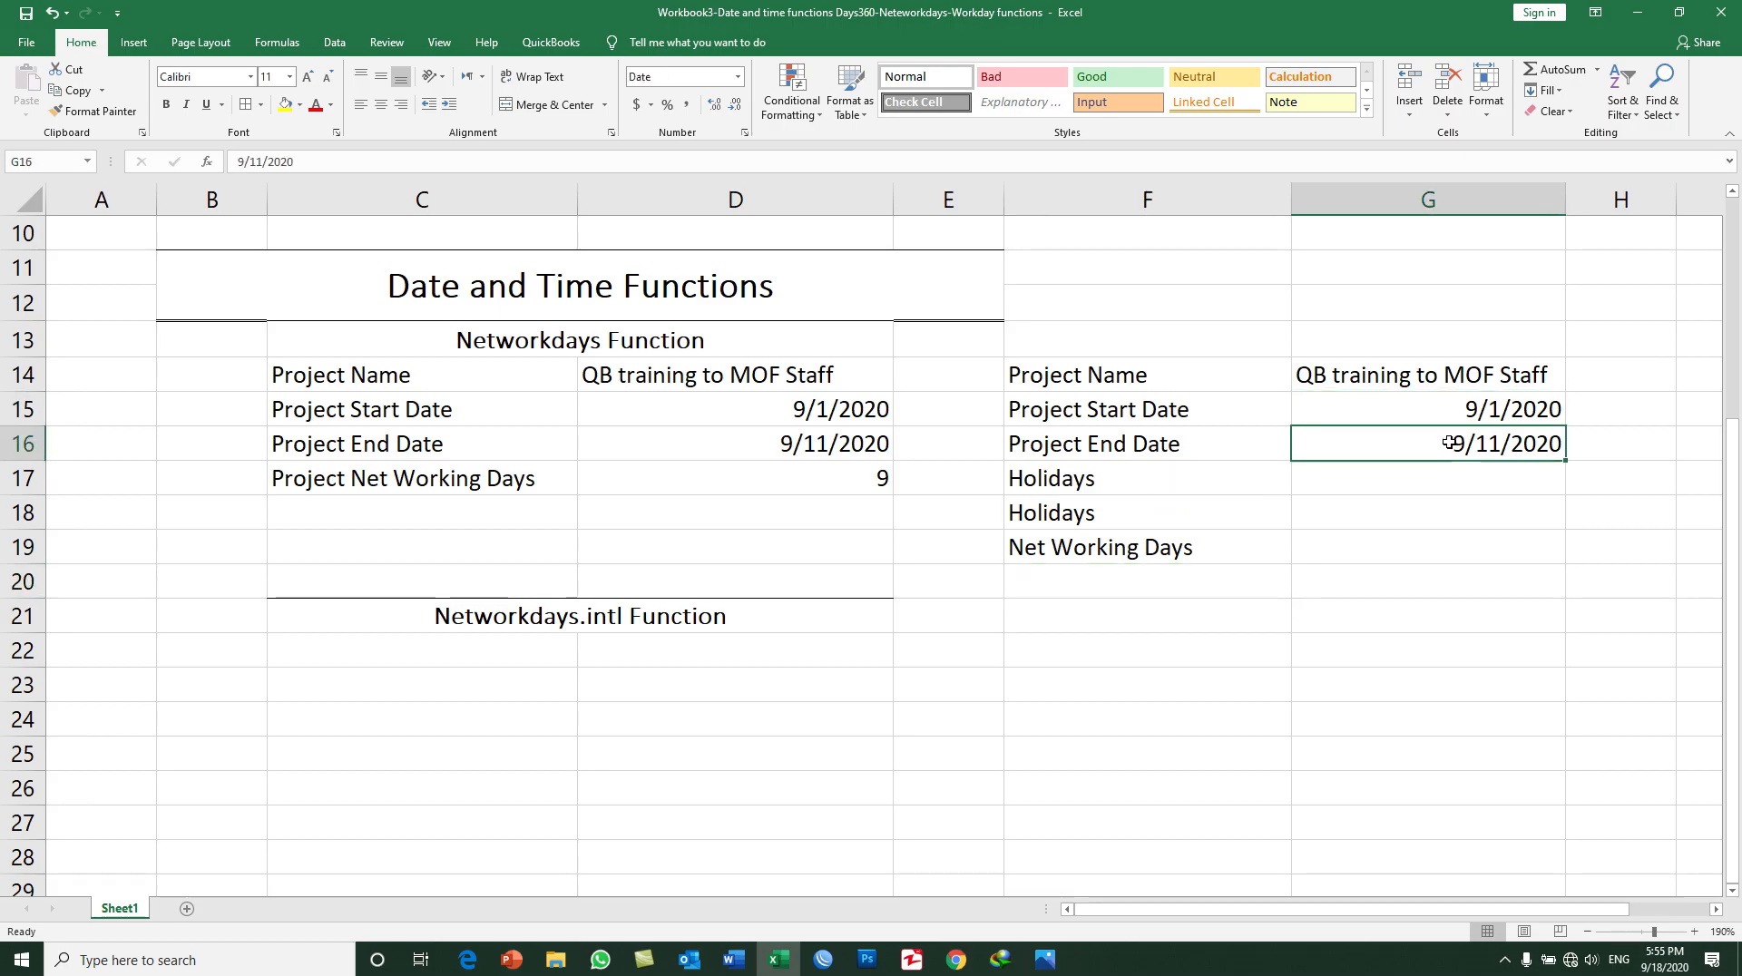
pyautogui.click(1428, 485)
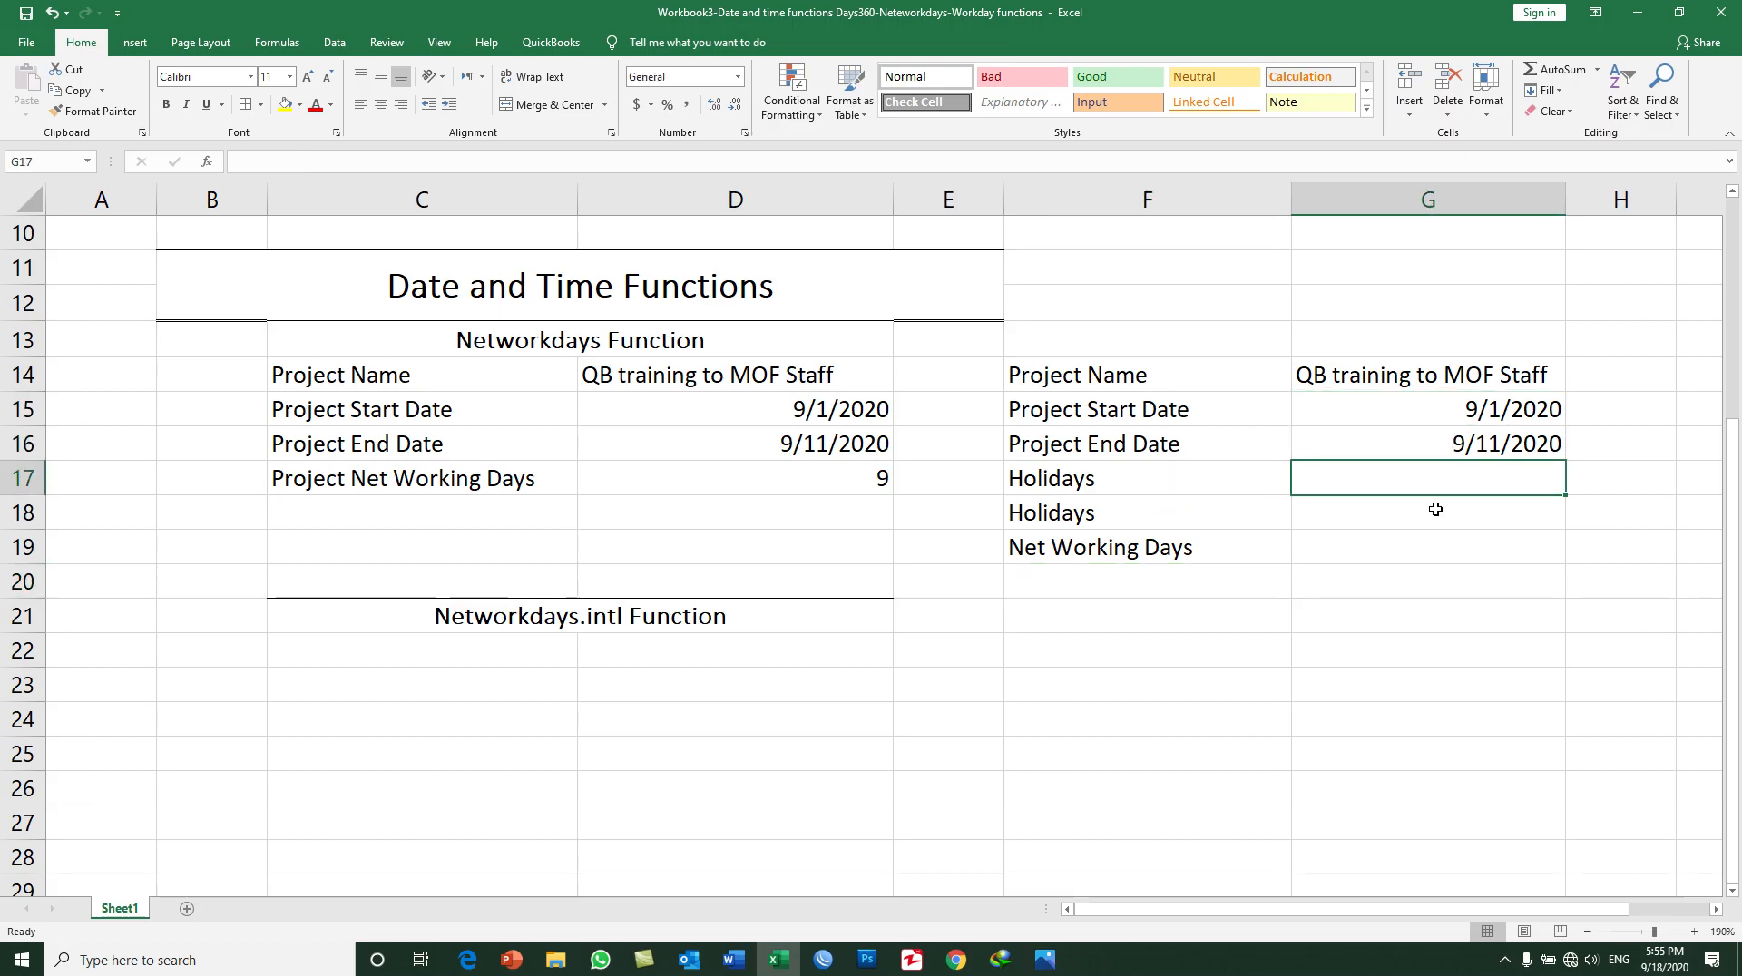
pyautogui.write('9')
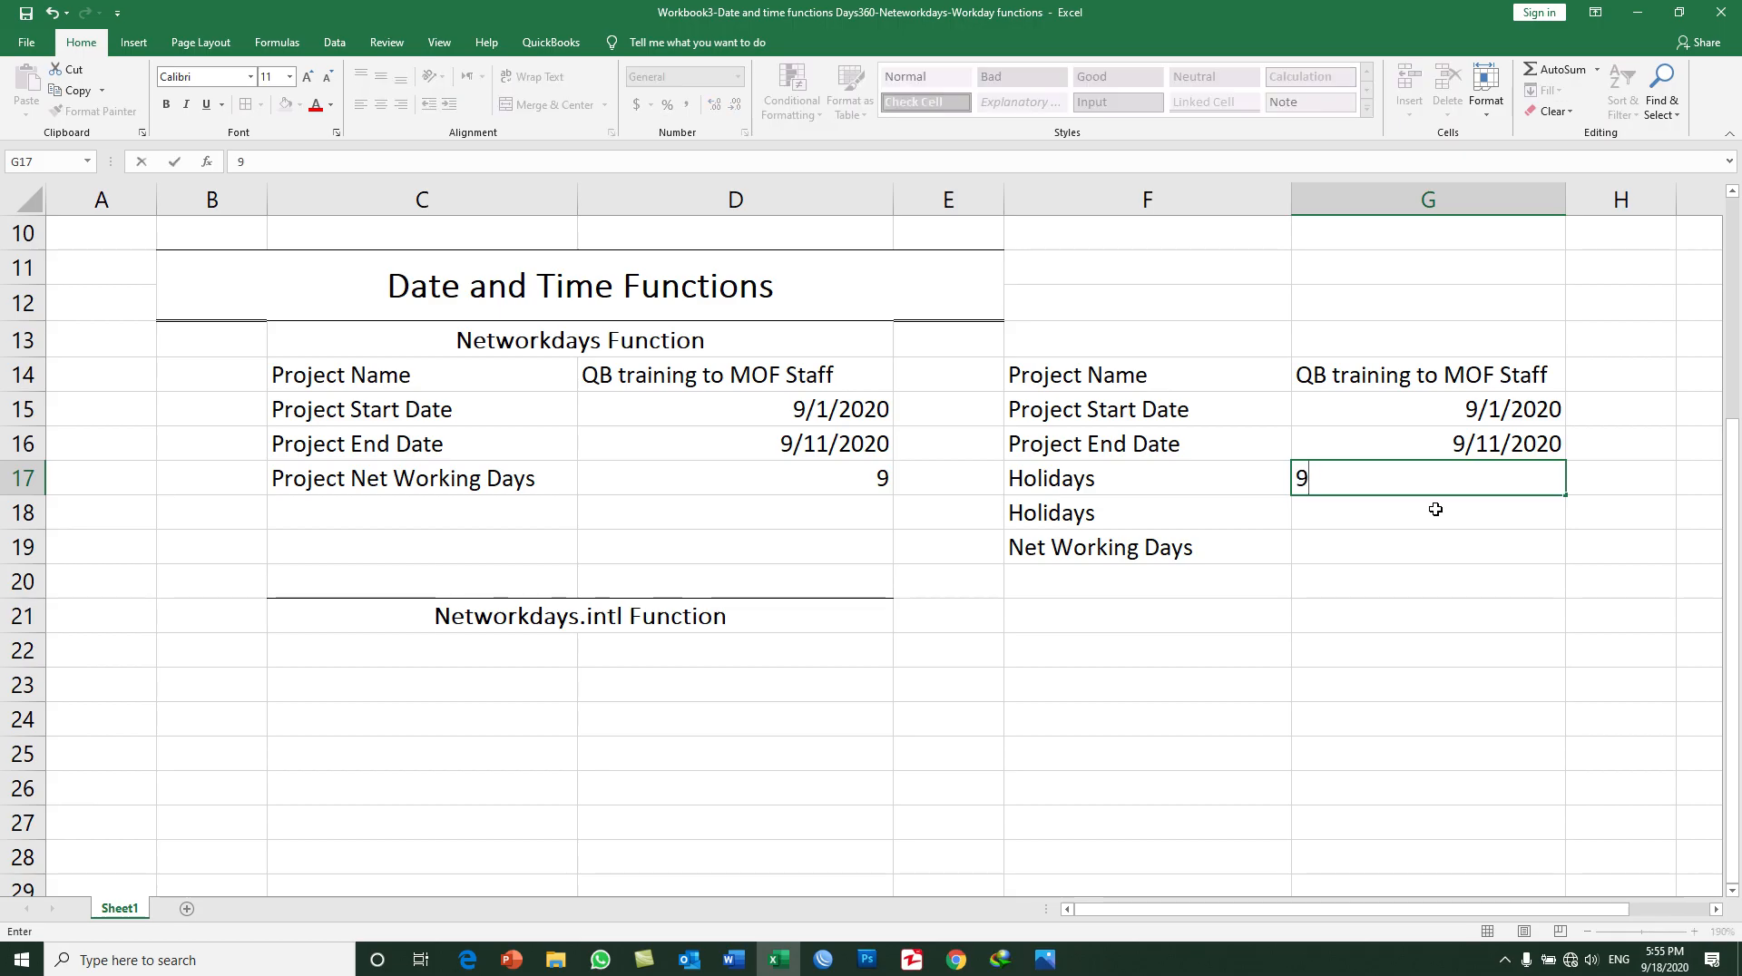
pyautogui.write('/2/2020')
pyautogui.press('Return')
pyautogui.write('9/10/2020')
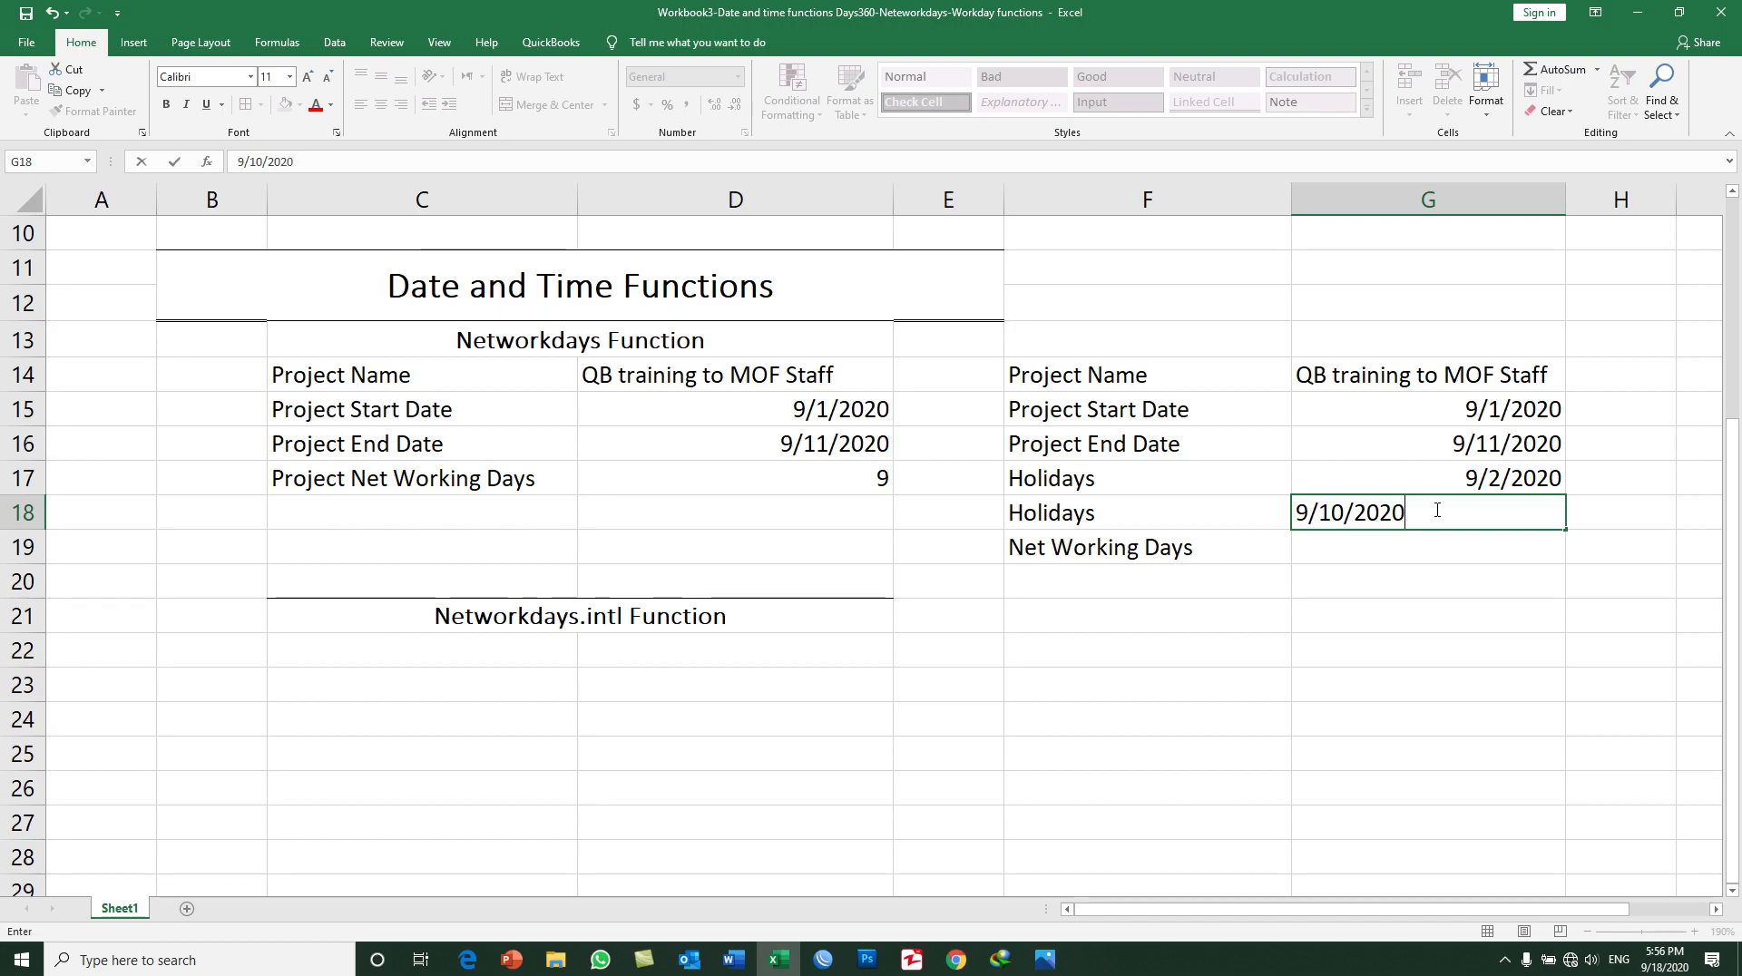
pyautogui.press('Return')
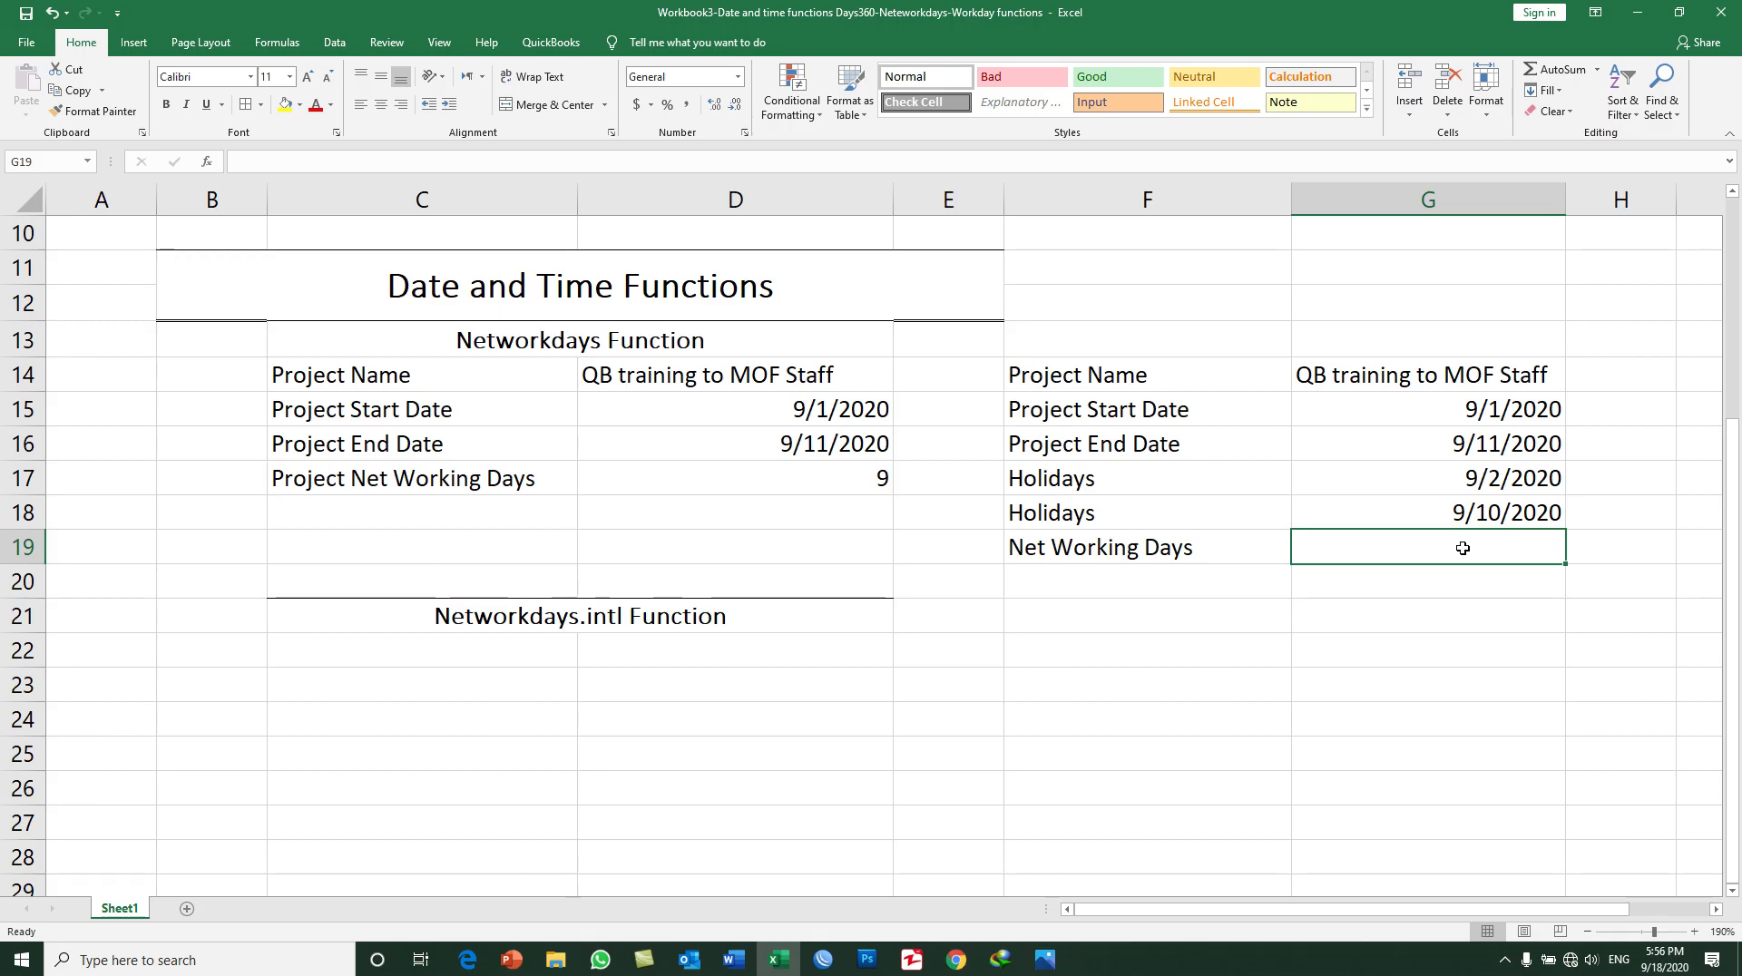
# Step: Calculate the net working days excluding holidays in G19 with =NETWORKDAYS(G15,G16,G17:G18)
pyautogui.write('=netw')
pyautogui.press('Tab')
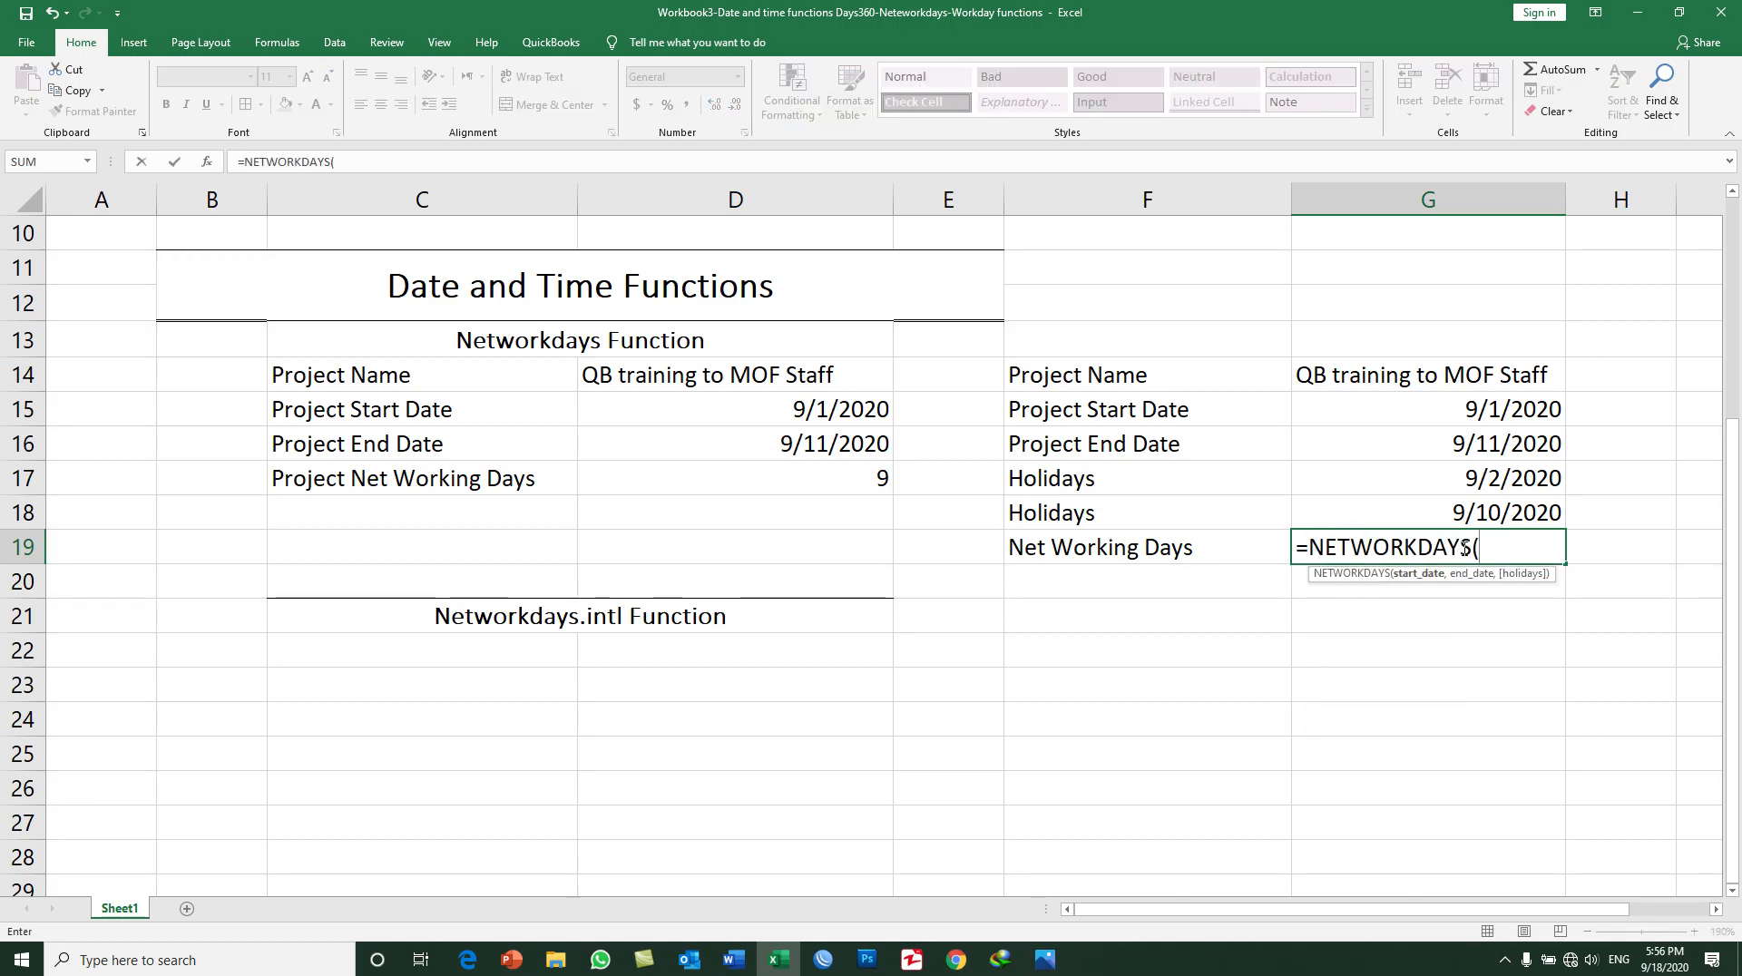
pyautogui.click(1453, 401)
pyautogui.write(',')
pyautogui.click(1438, 442)
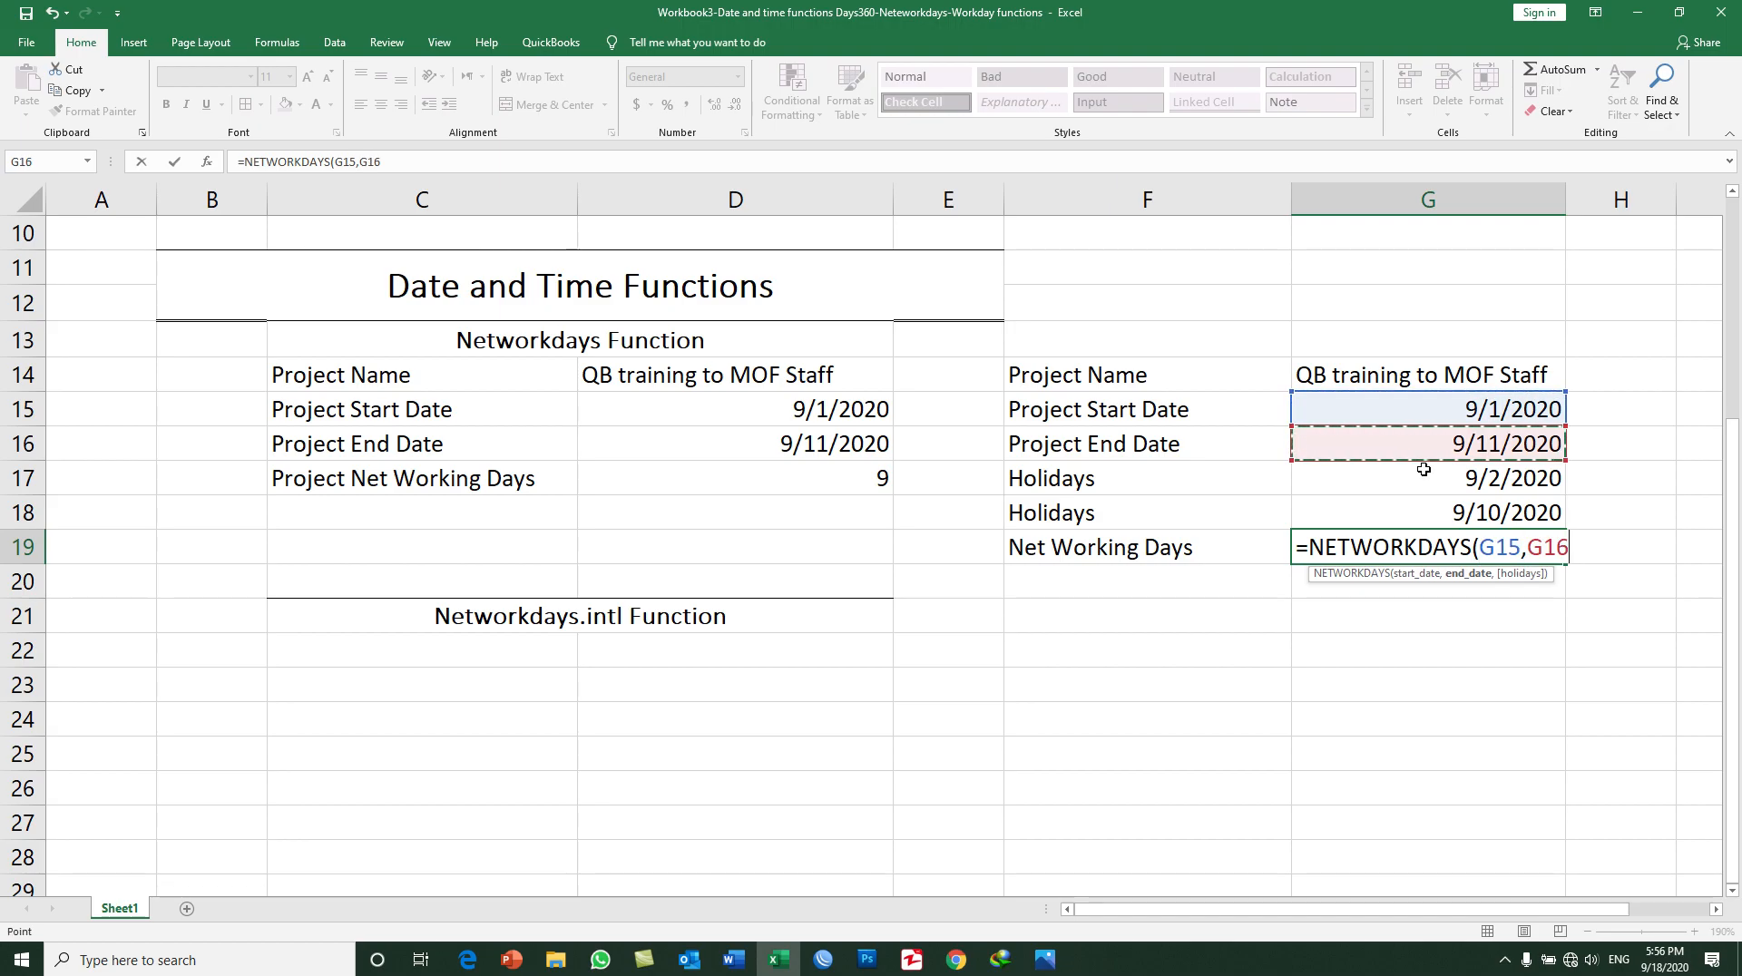
pyautogui.write(',')
pyautogui.moveTo(1424, 475); pyautogui.dragTo(1435, 514)
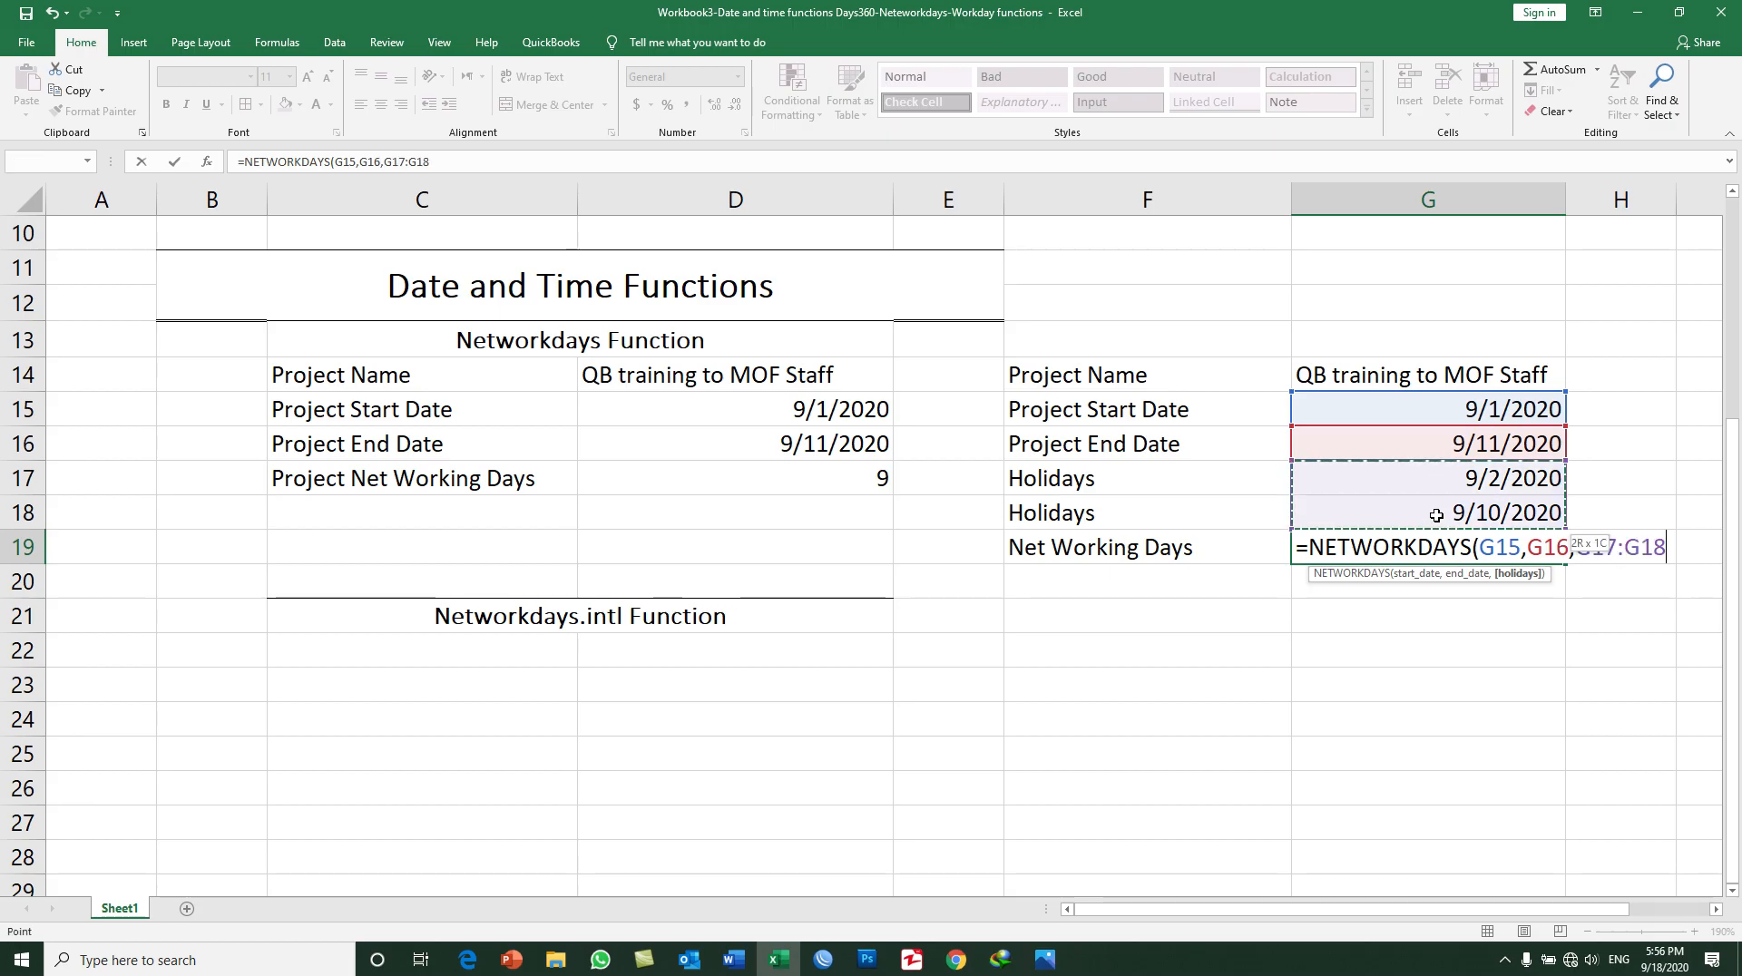
pyautogui.click(1426, 483)
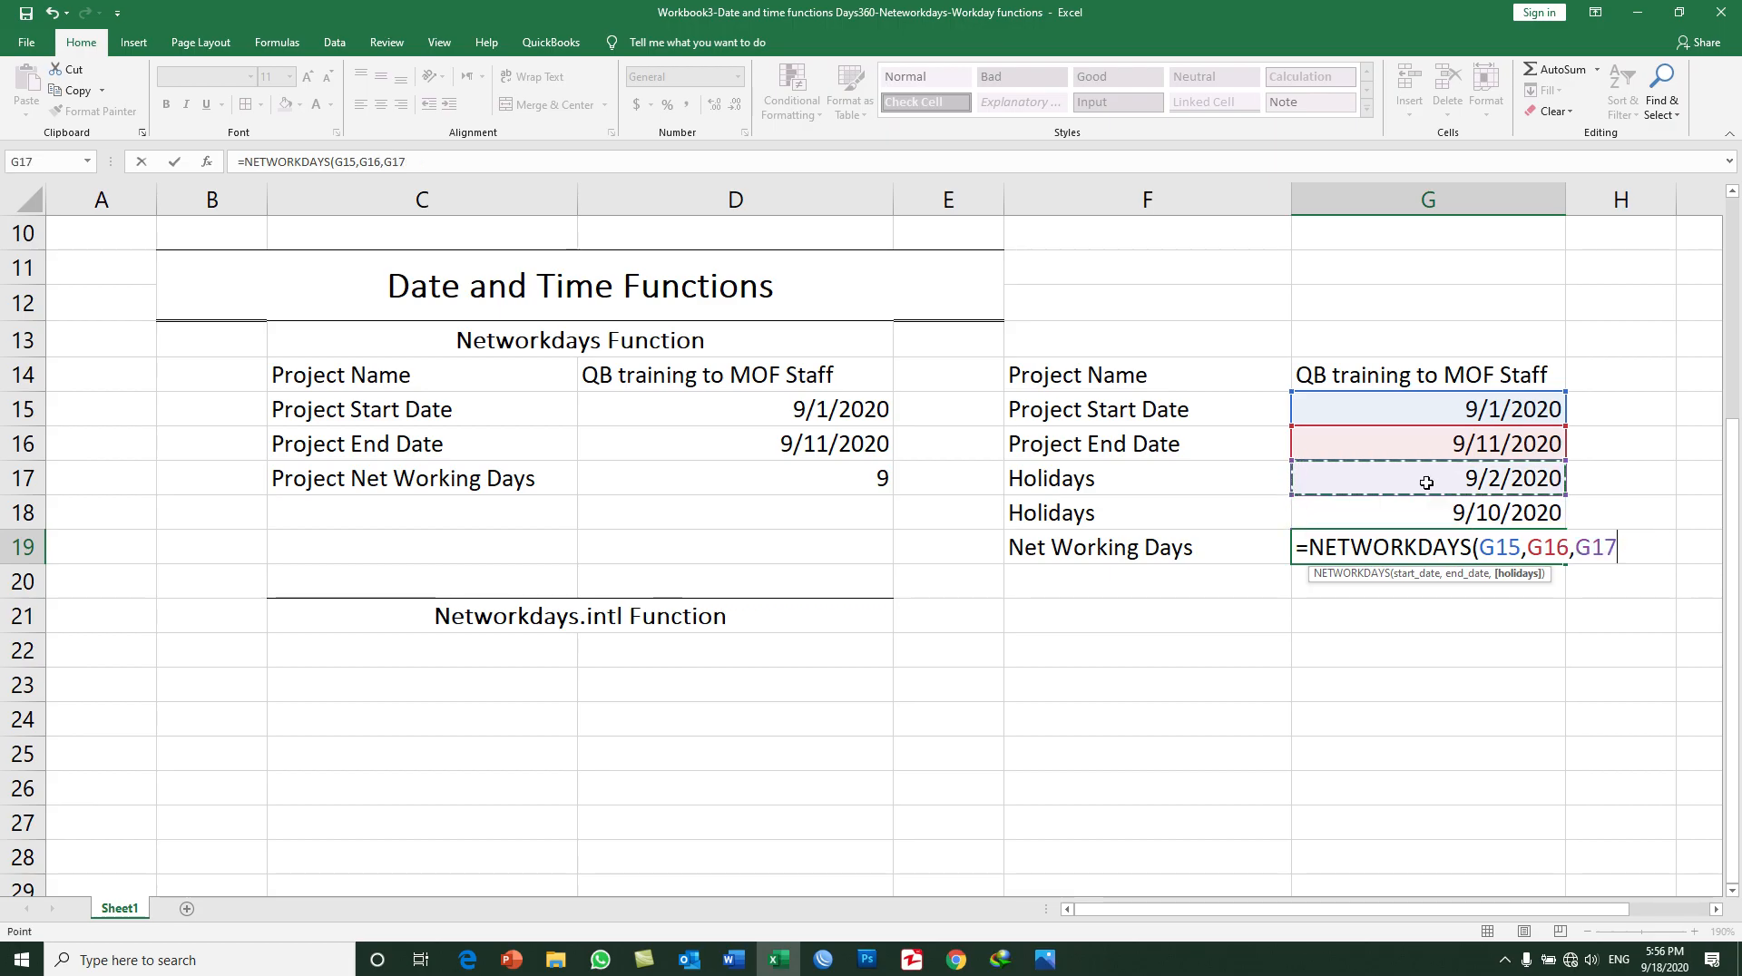
pyautogui.moveTo(1426, 483); pyautogui.dragTo(1433, 511)
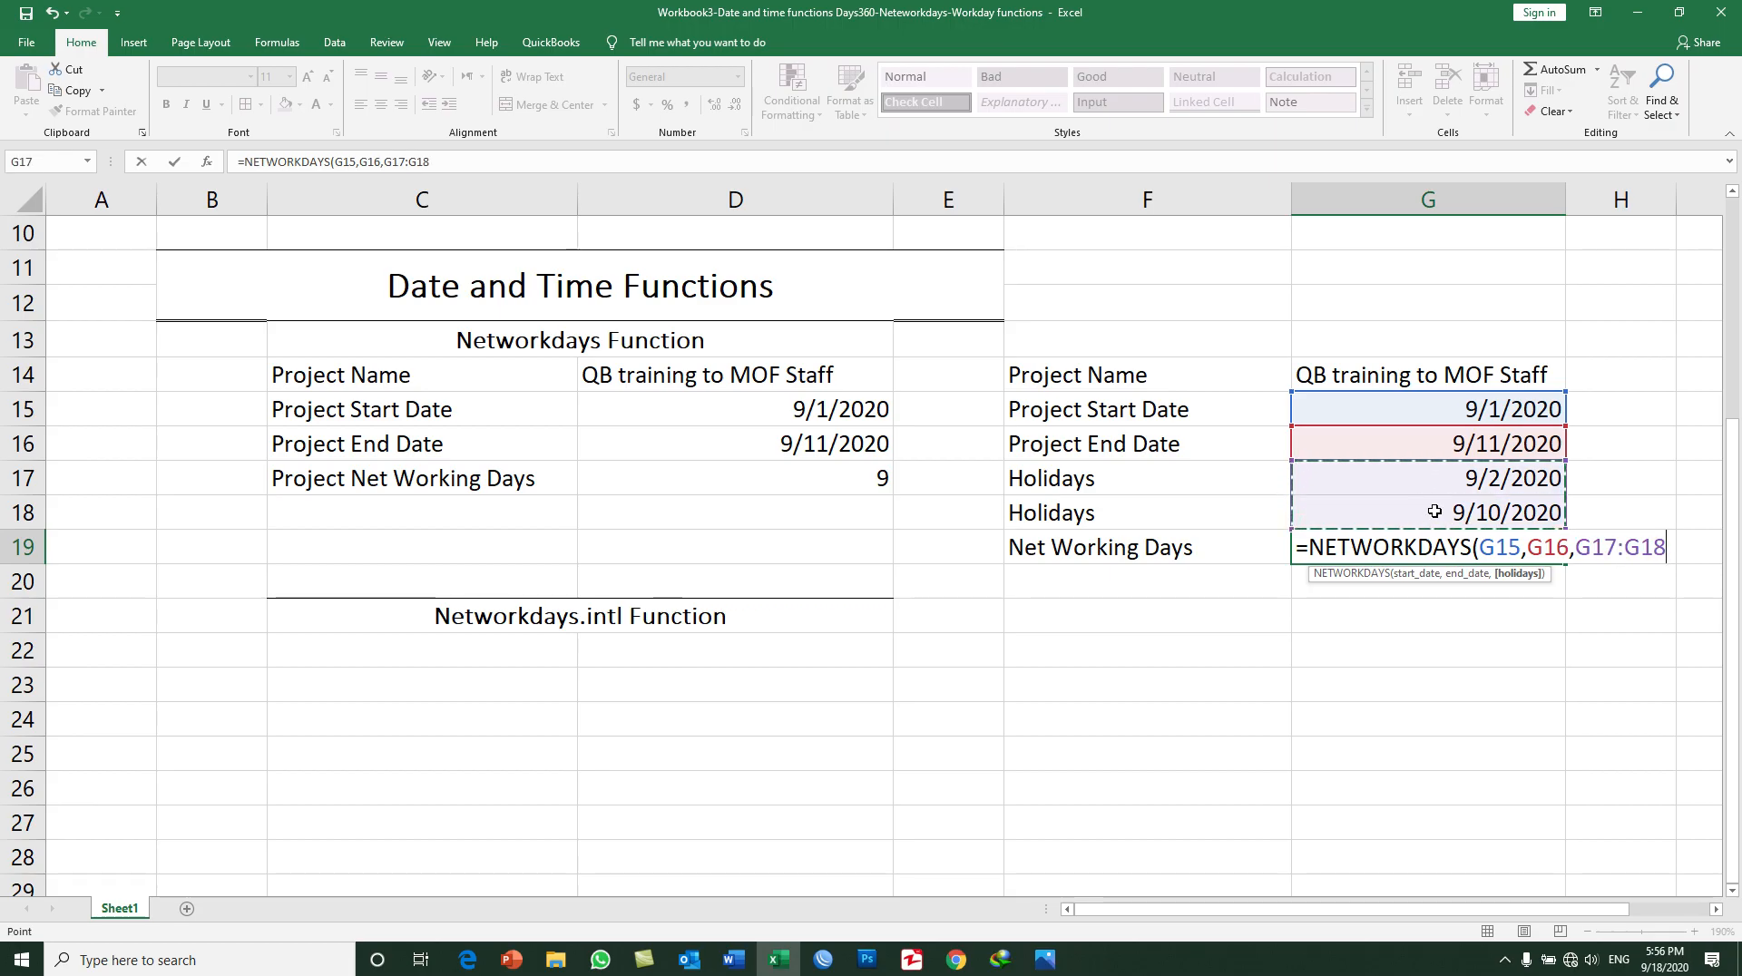
pyautogui.write(')')
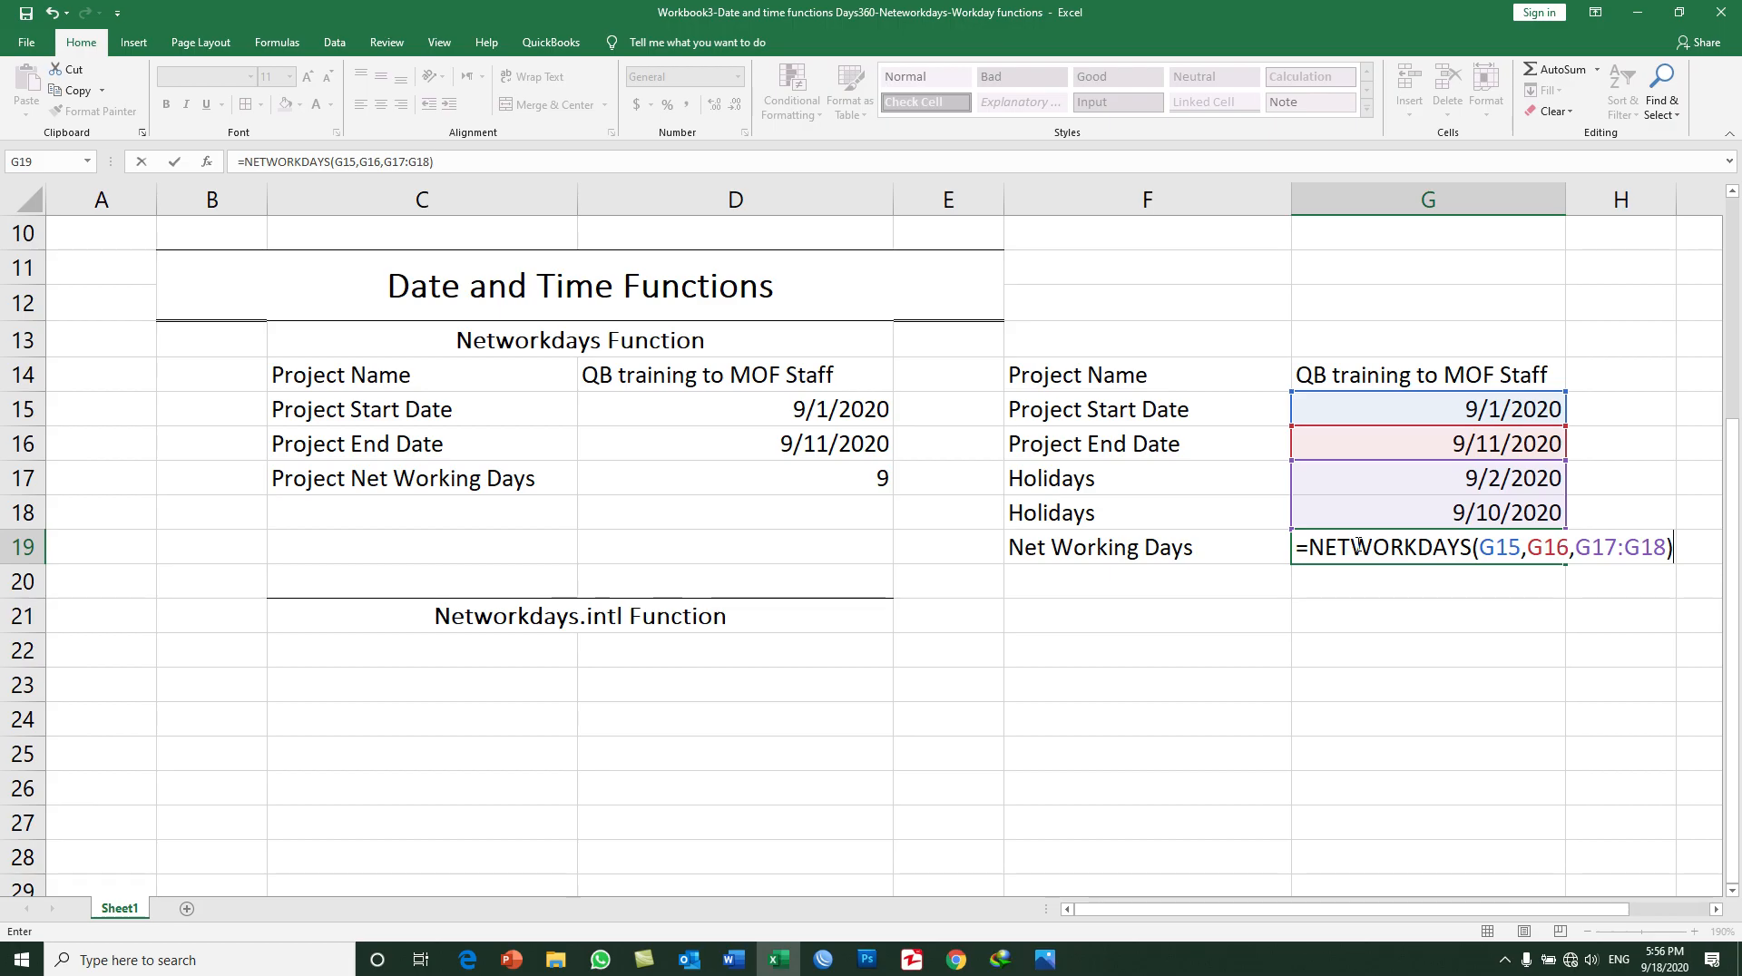
pyautogui.press('Return')
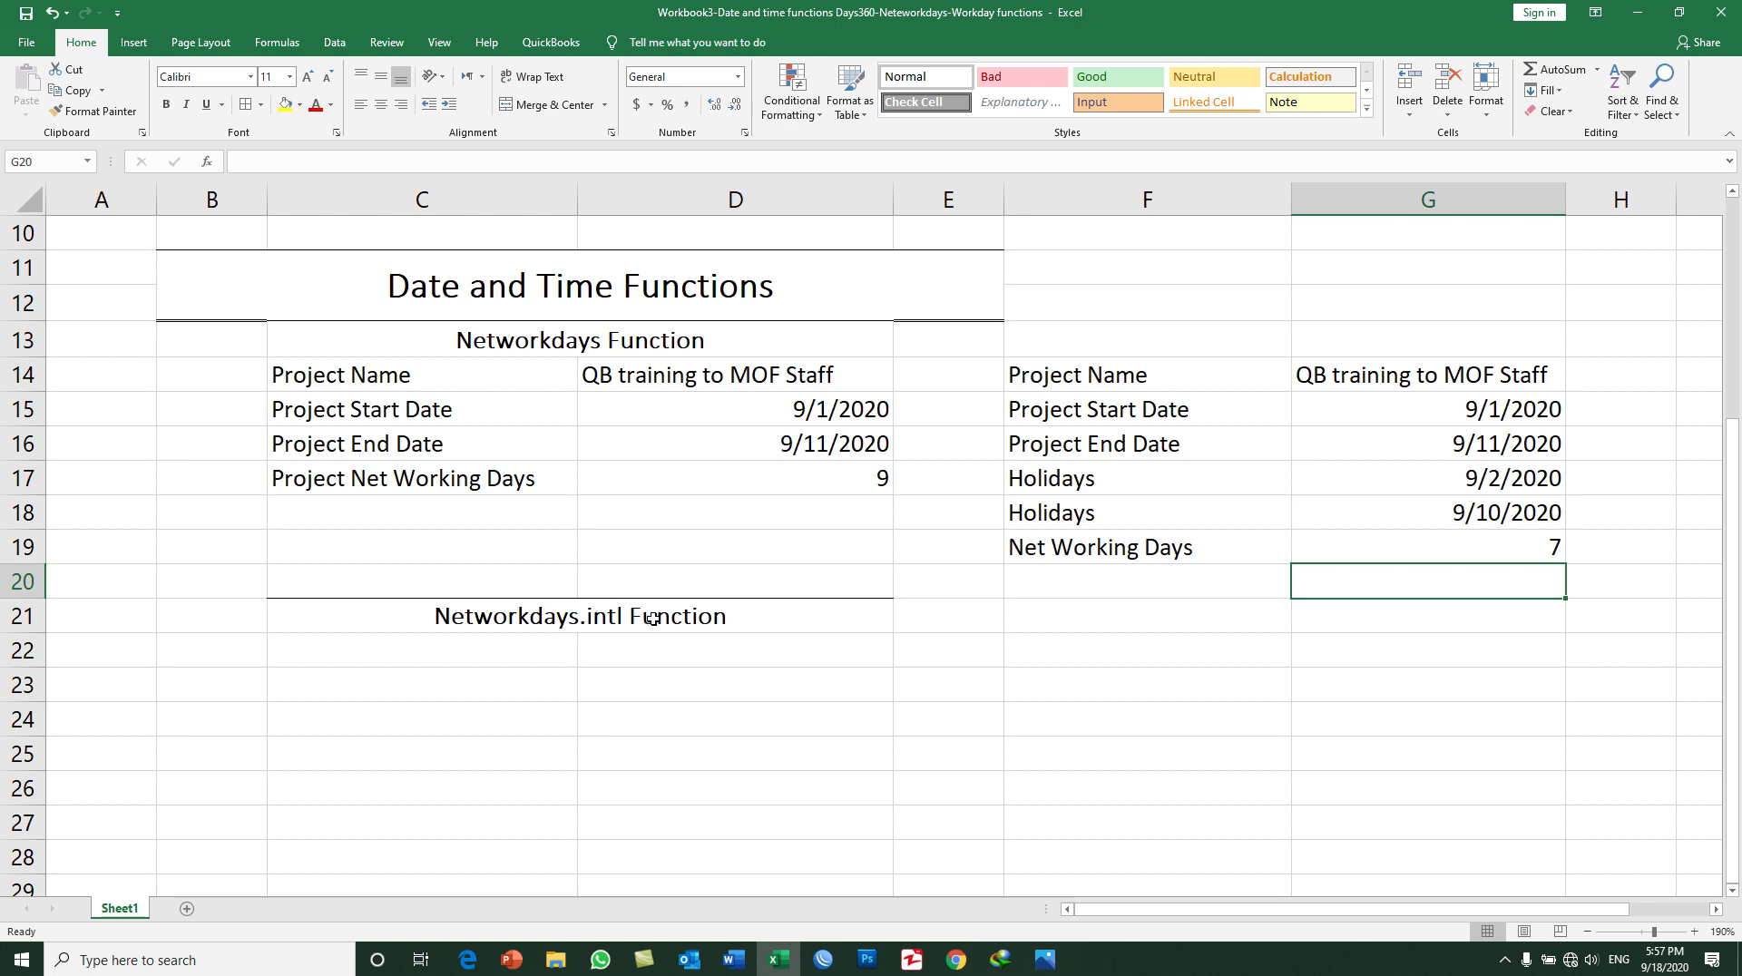
# Step: Compare the Networkdays Function heading in C13 with the Networkdays.intl Function heading in C21
pyautogui.click(575, 624)
pyautogui.click(535, 338)
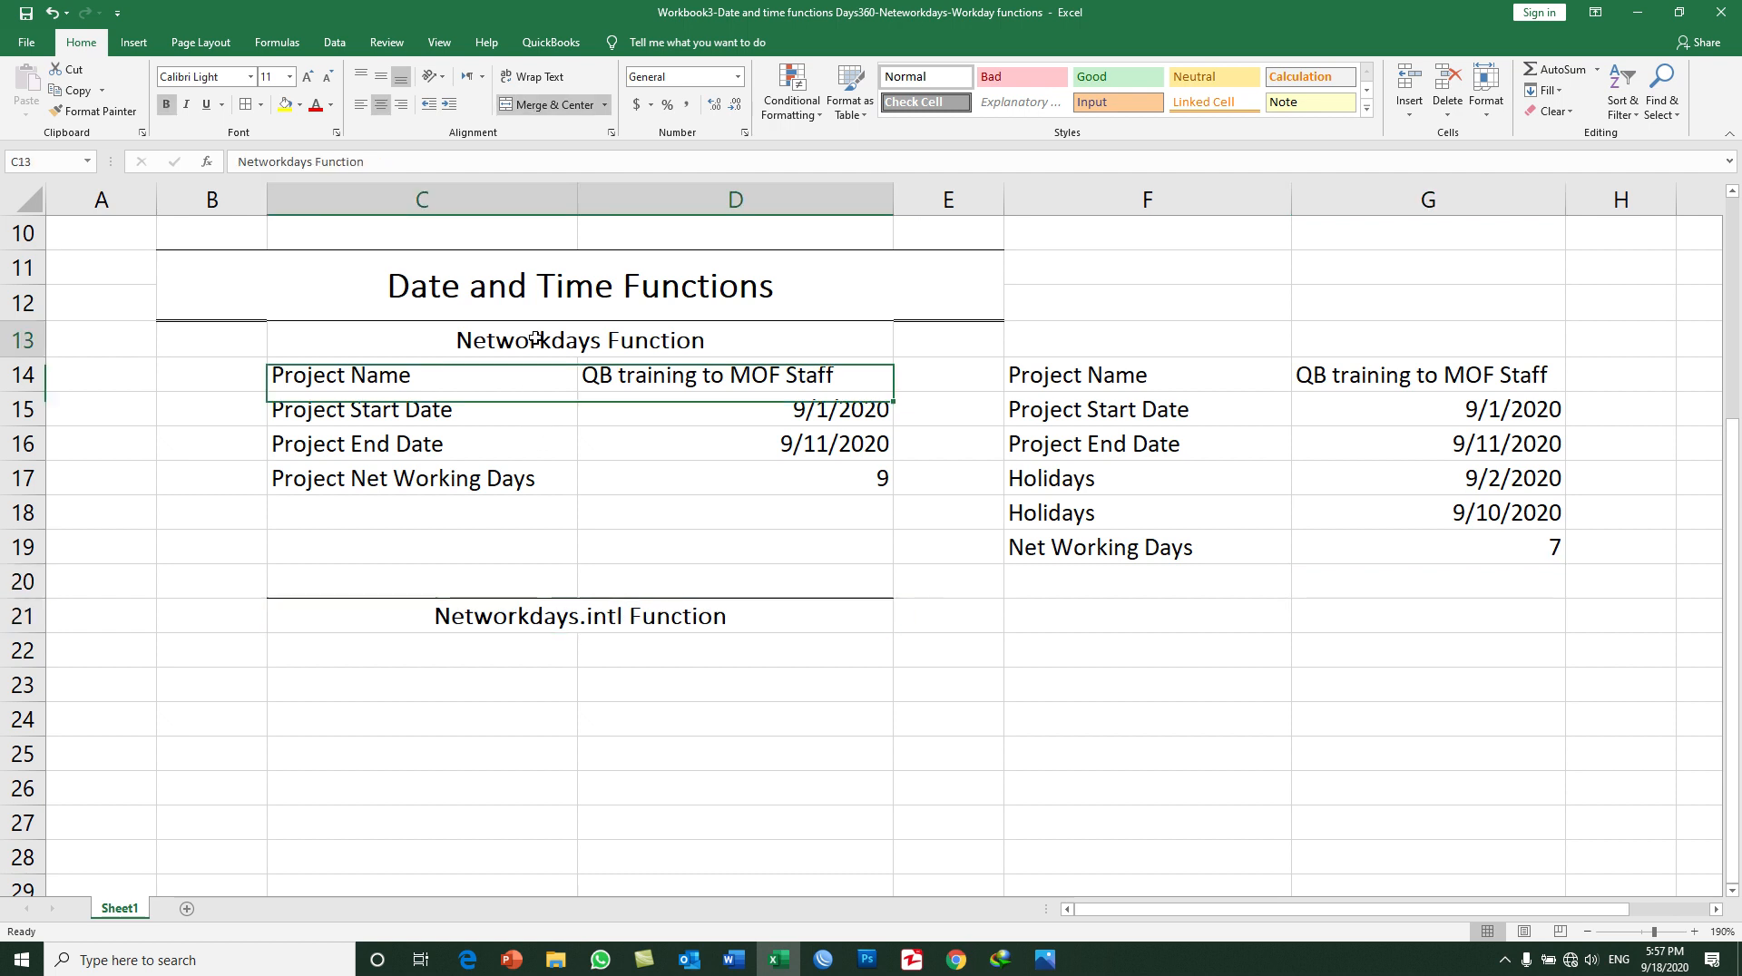
pyautogui.click(516, 614)
pyautogui.click(495, 336)
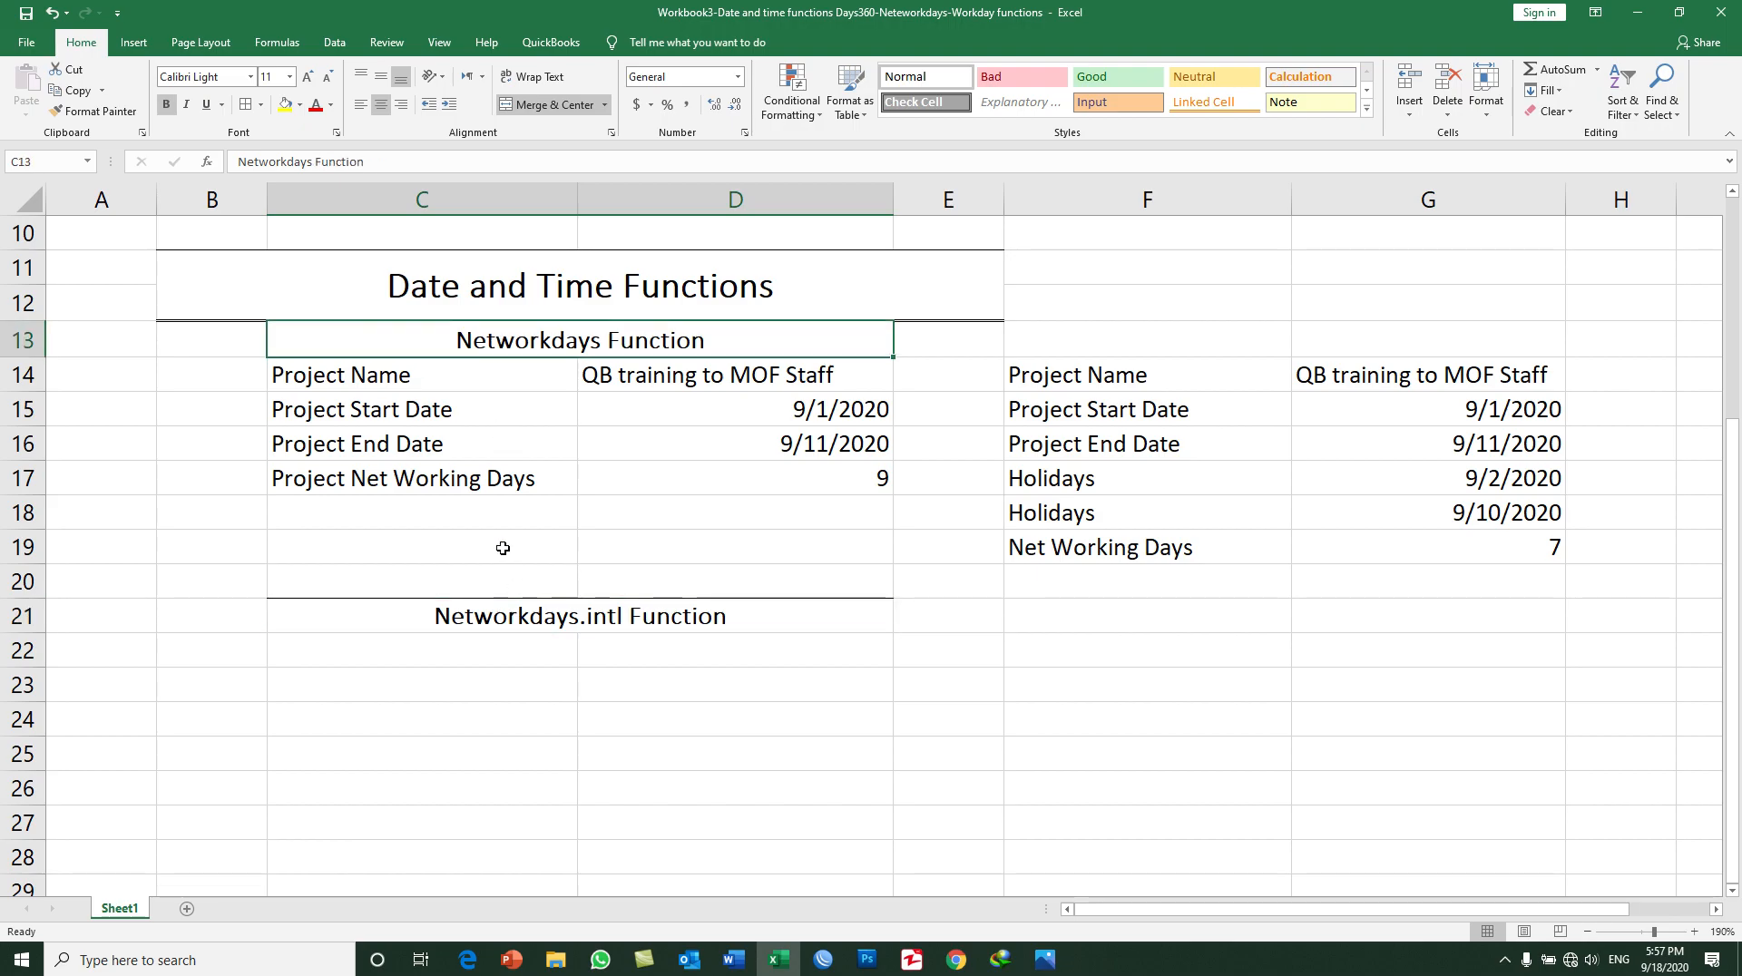
pyautogui.click(520, 618)
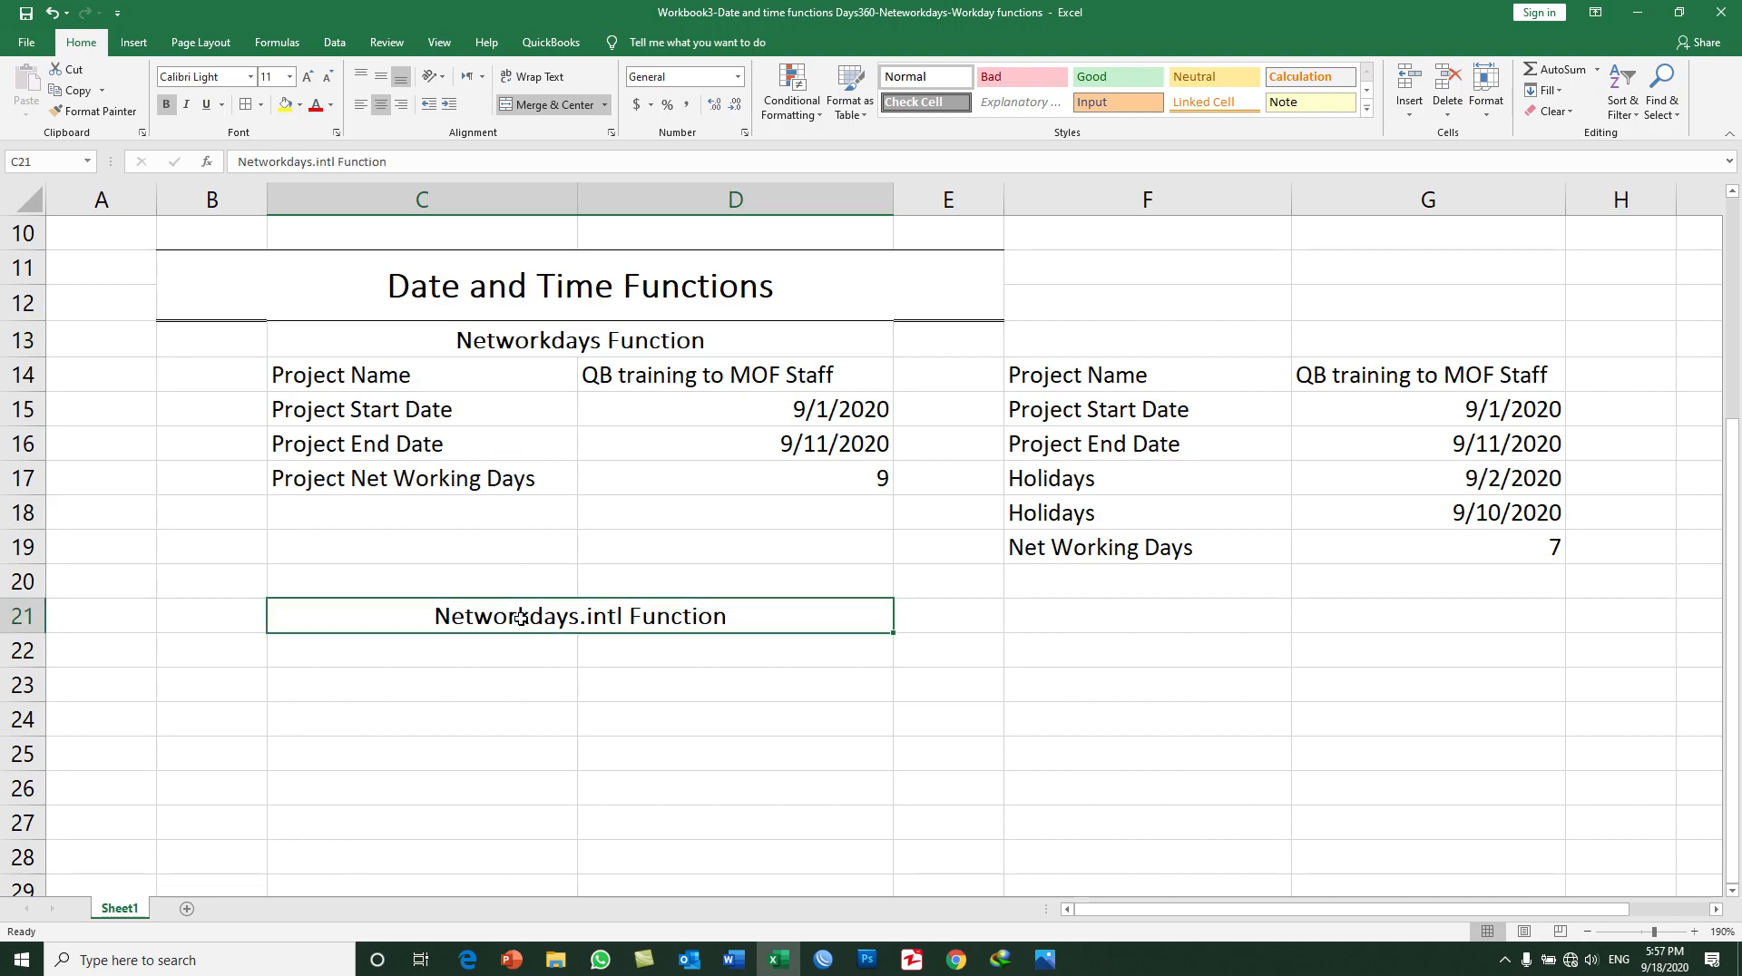
pyautogui.click(504, 342)
pyautogui.click(514, 617)
pyautogui.click(506, 343)
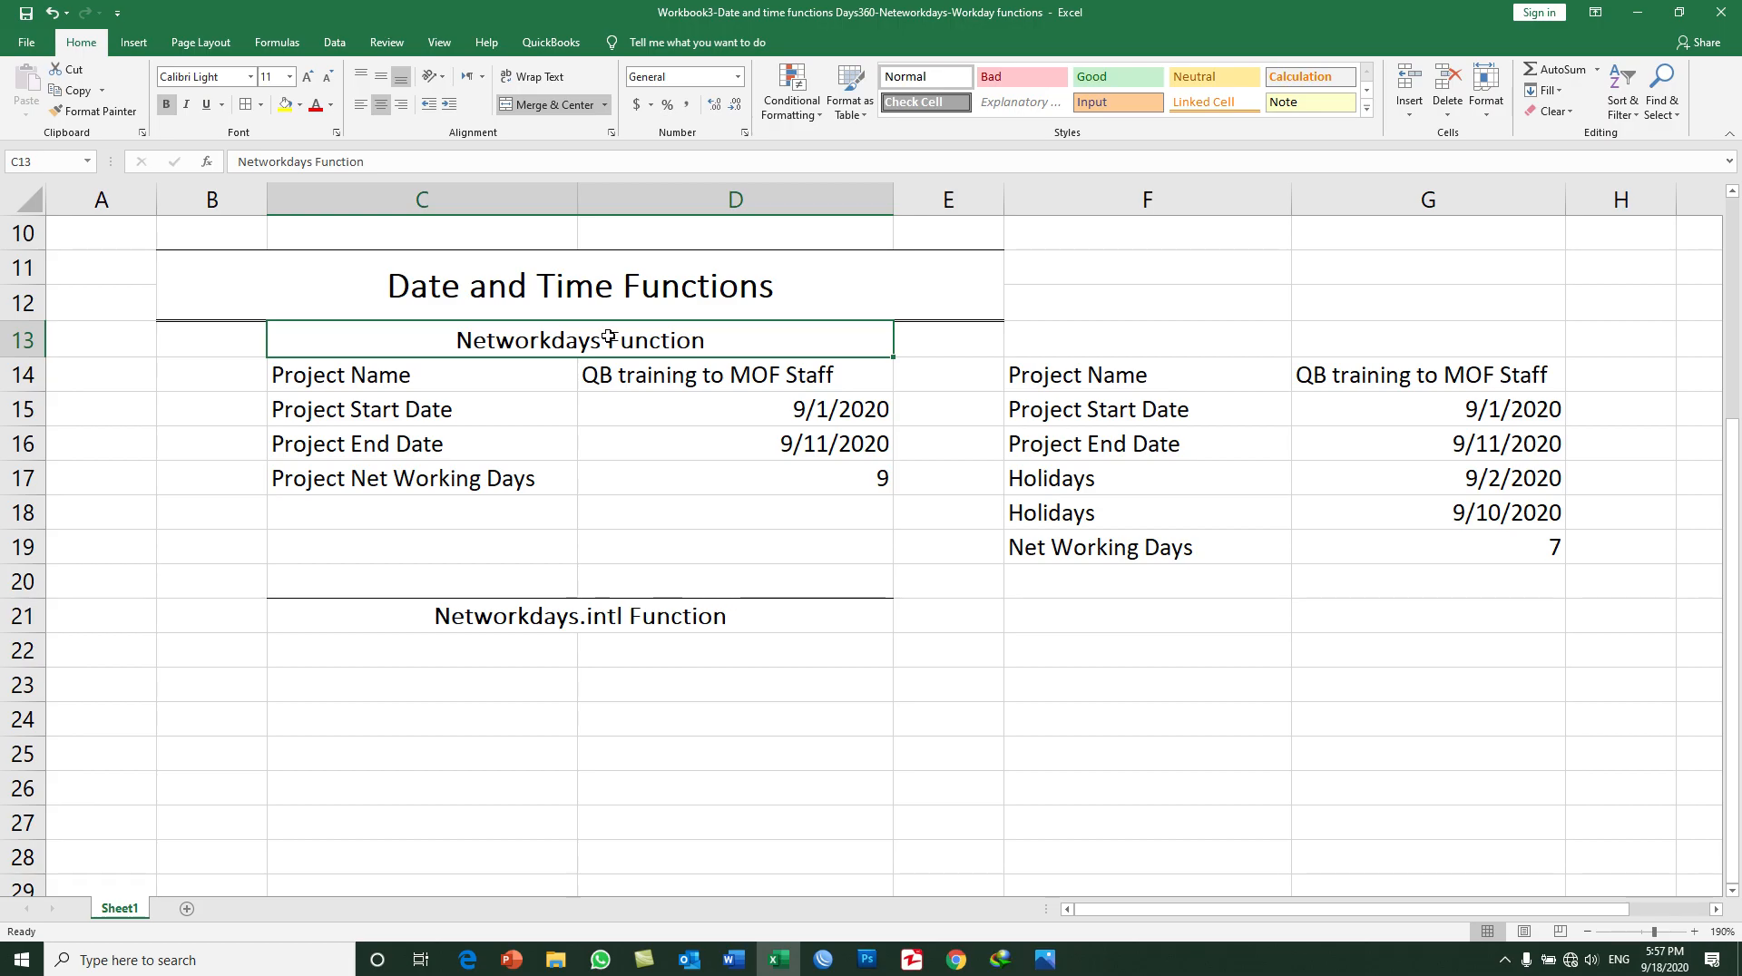
pyautogui.click(543, 618)
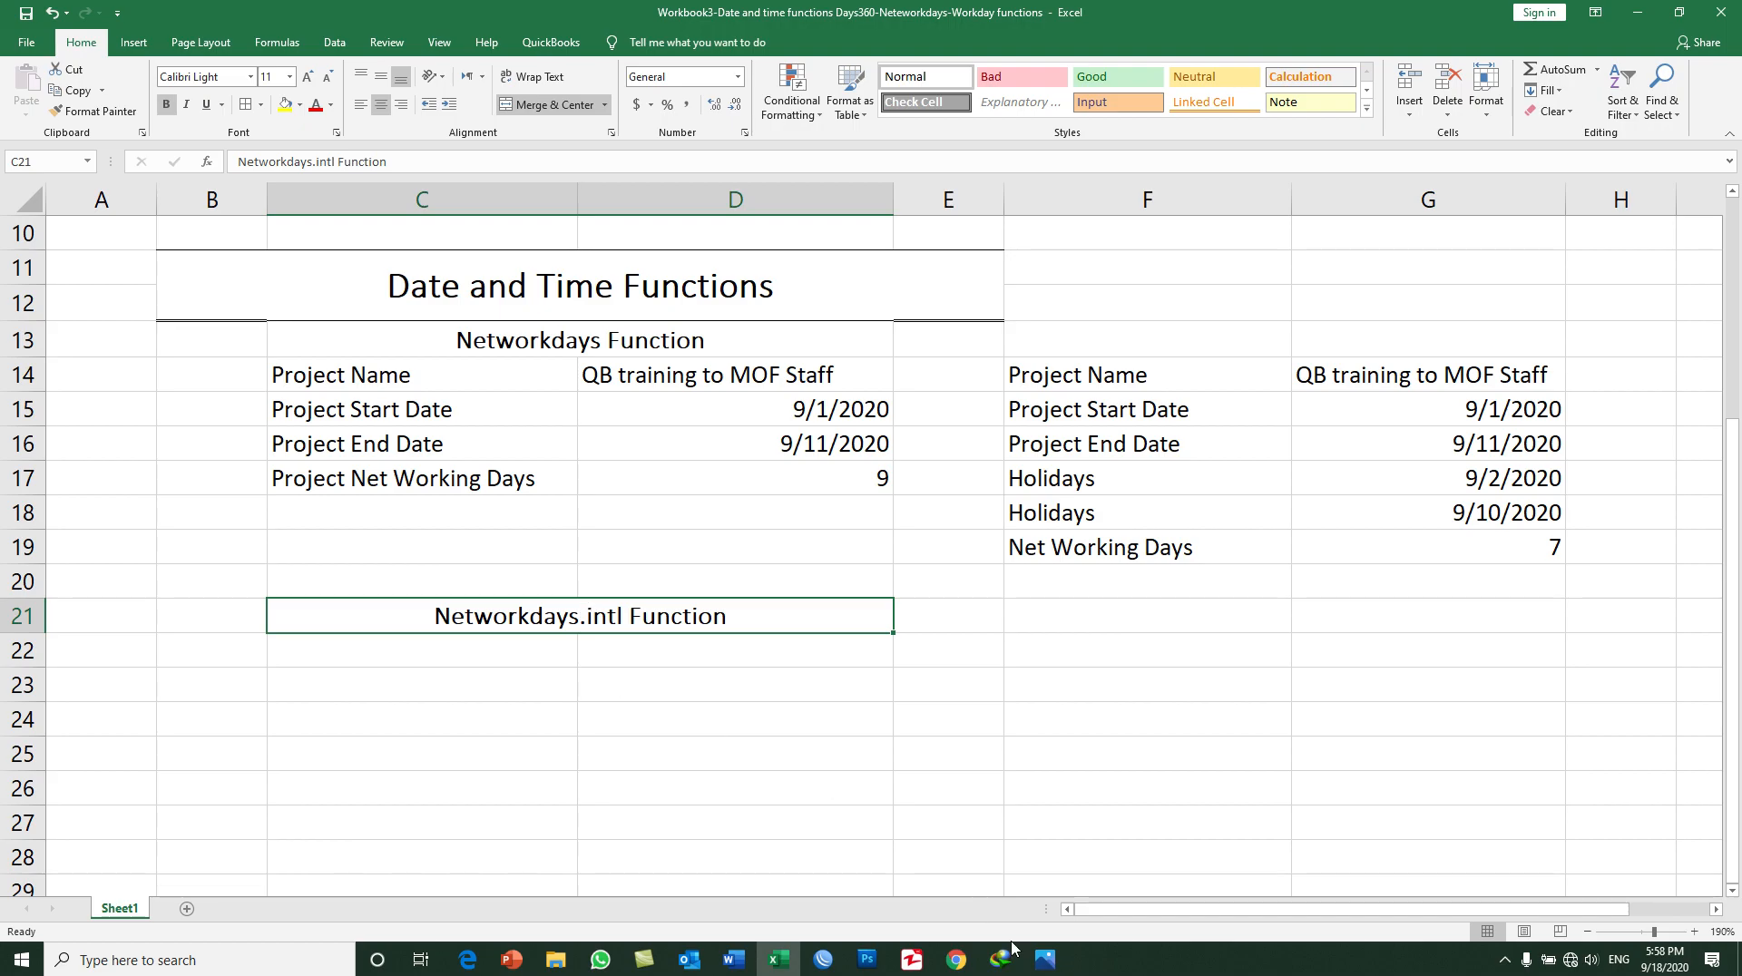
# Step: Switch to Photos, read the NETWORKDAYS and NETWORKDAYS.INTL descriptions and syntax in 1.png and 2.png, and return to the Excel workbook
pyautogui.click(1045, 960)
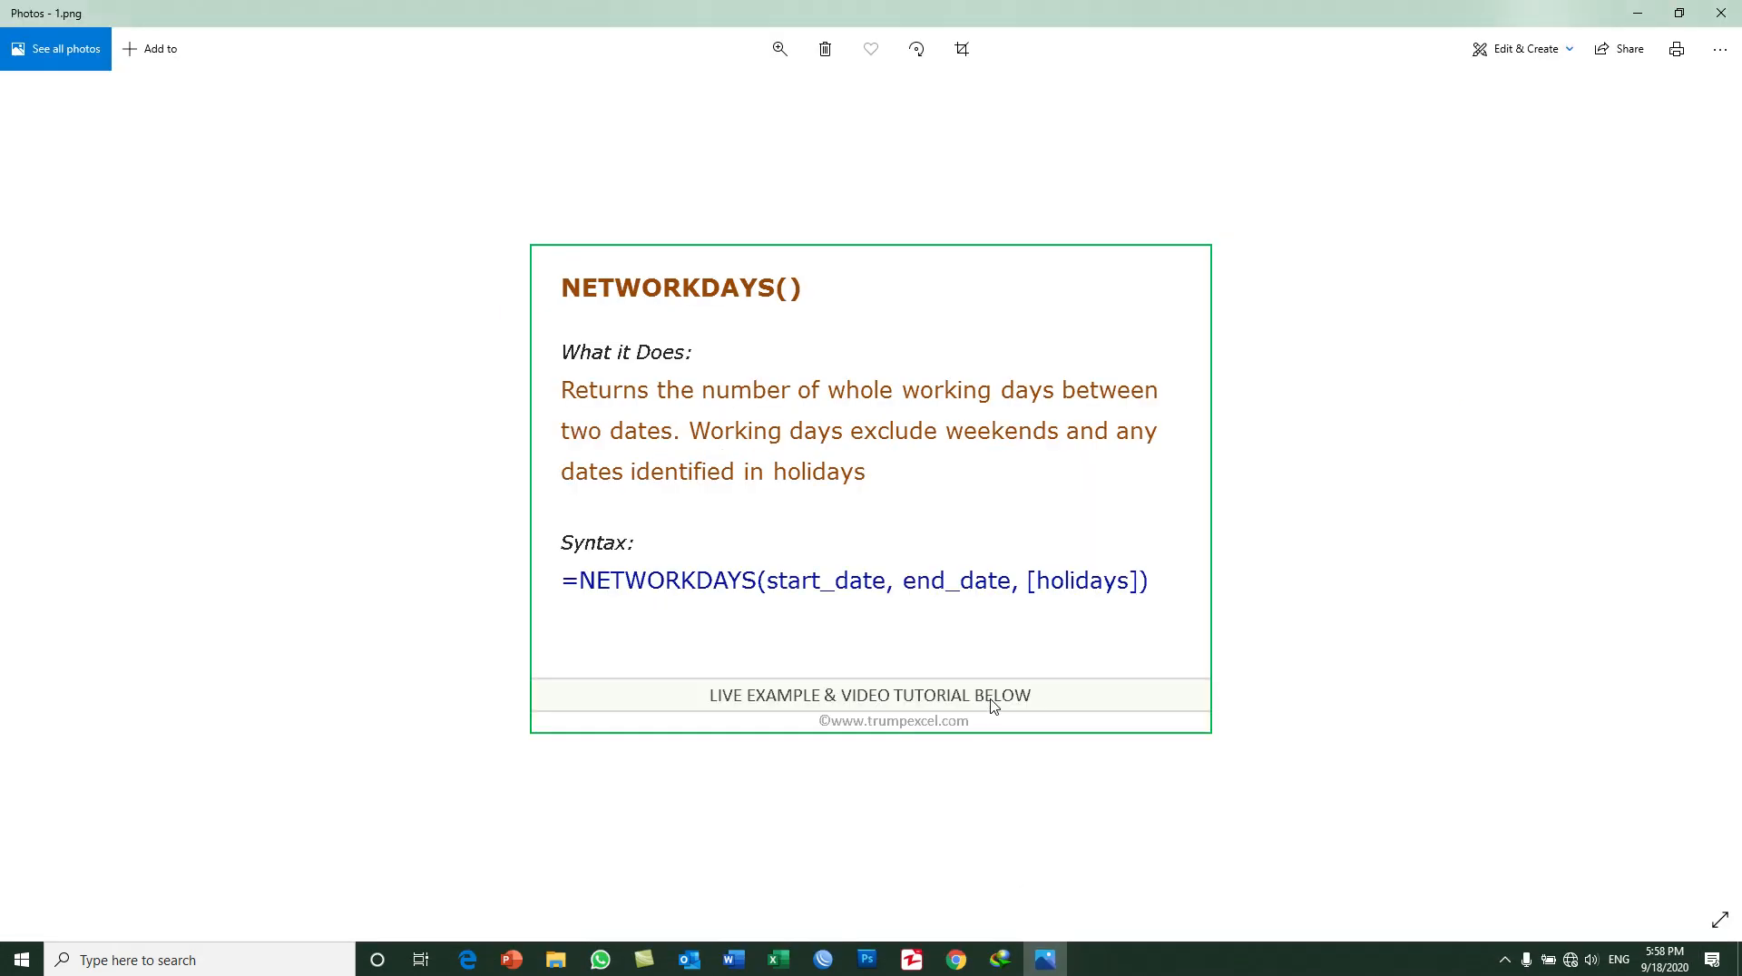
pyautogui.press('Right')
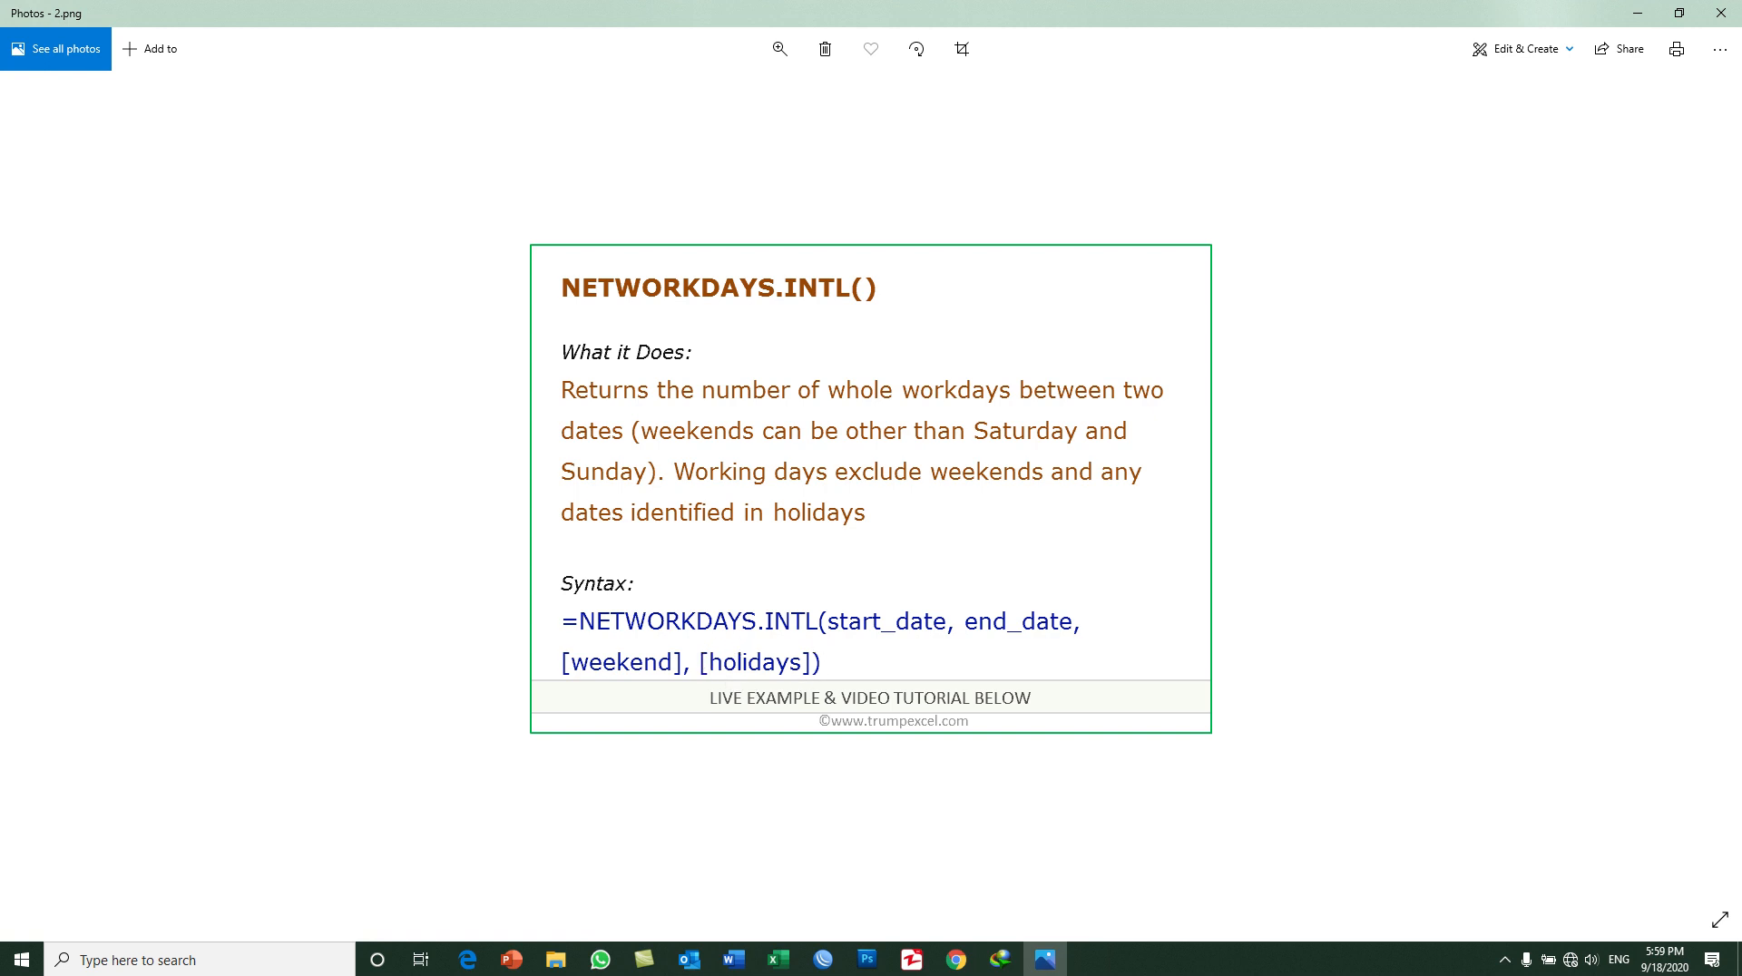
pyautogui.click(1638, 13)
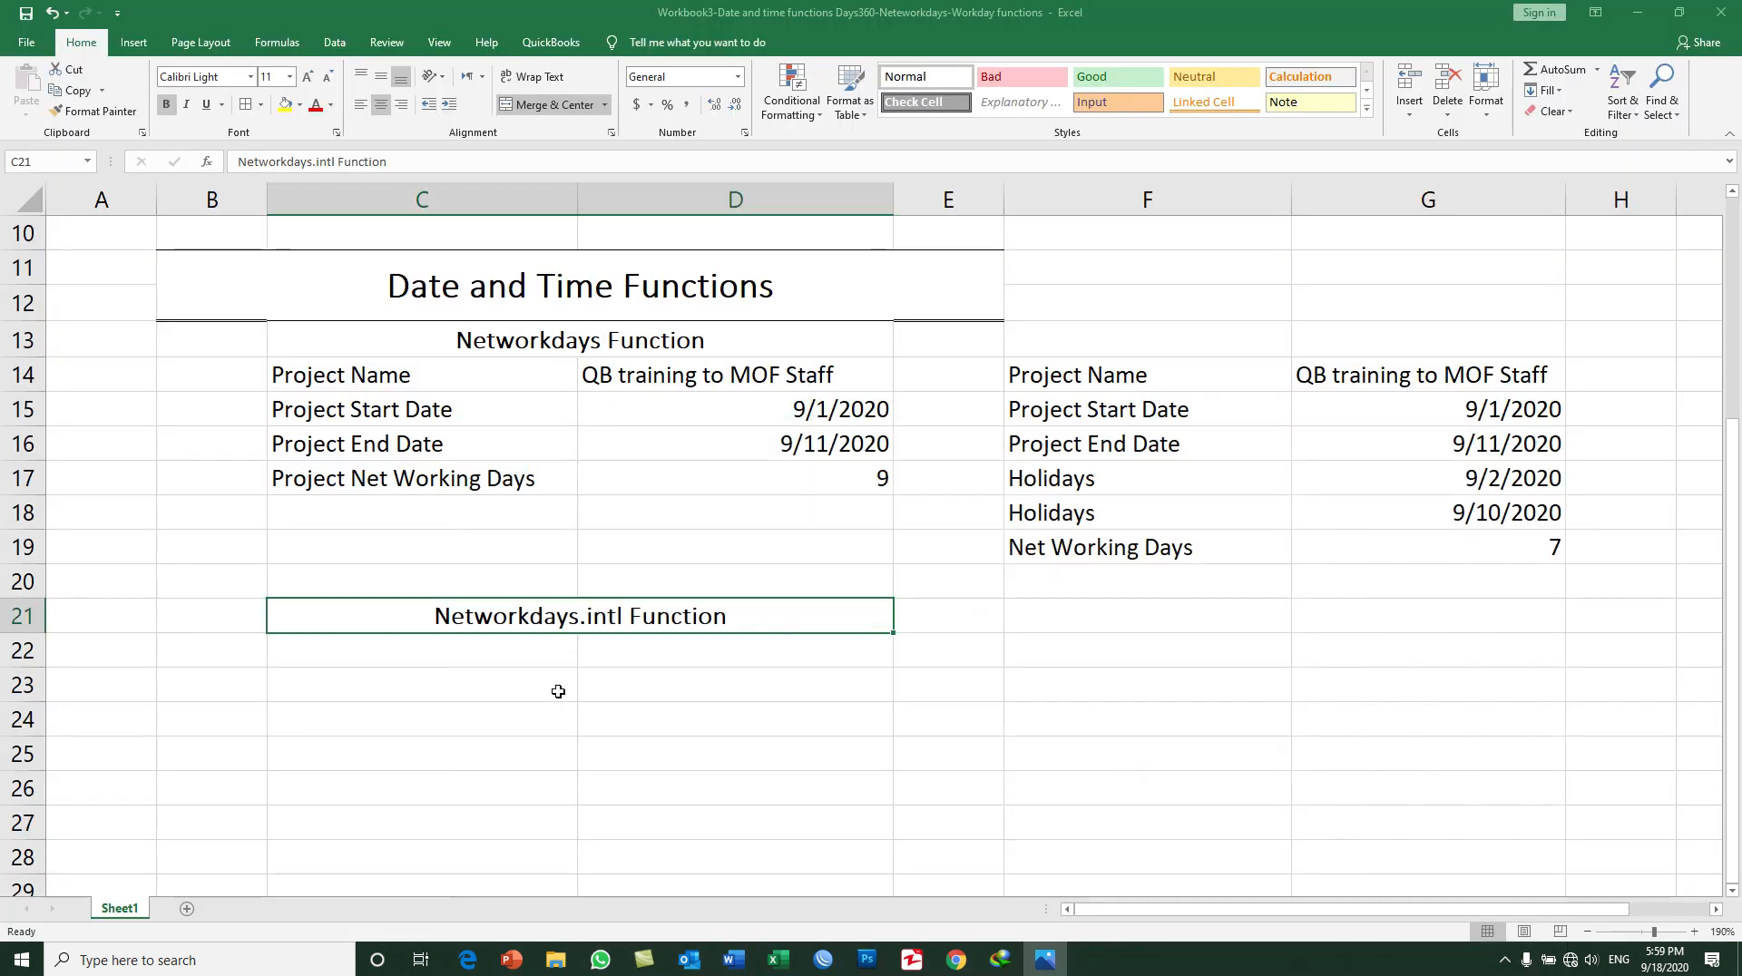
# Step: Enter the labels Project Name, Project Start Date and Project End Date in C22:C24 under the Networkdays.intl Function heading
pyautogui.click(529, 648)
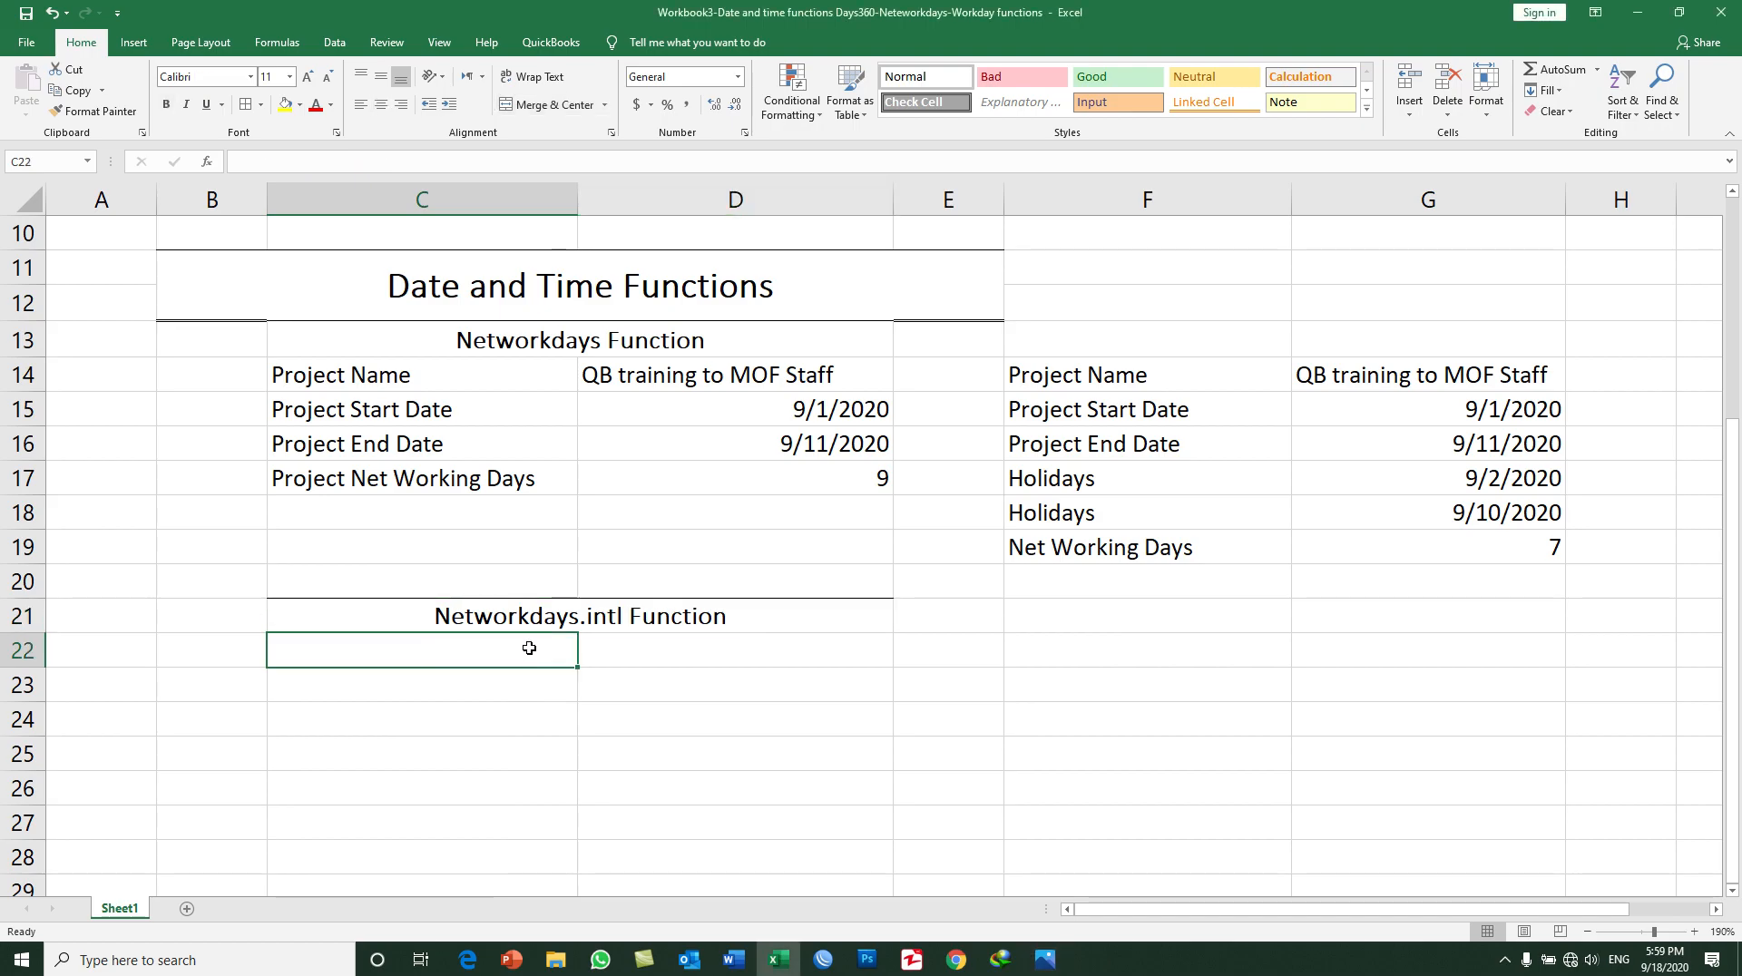
pyautogui.write('Project Name')
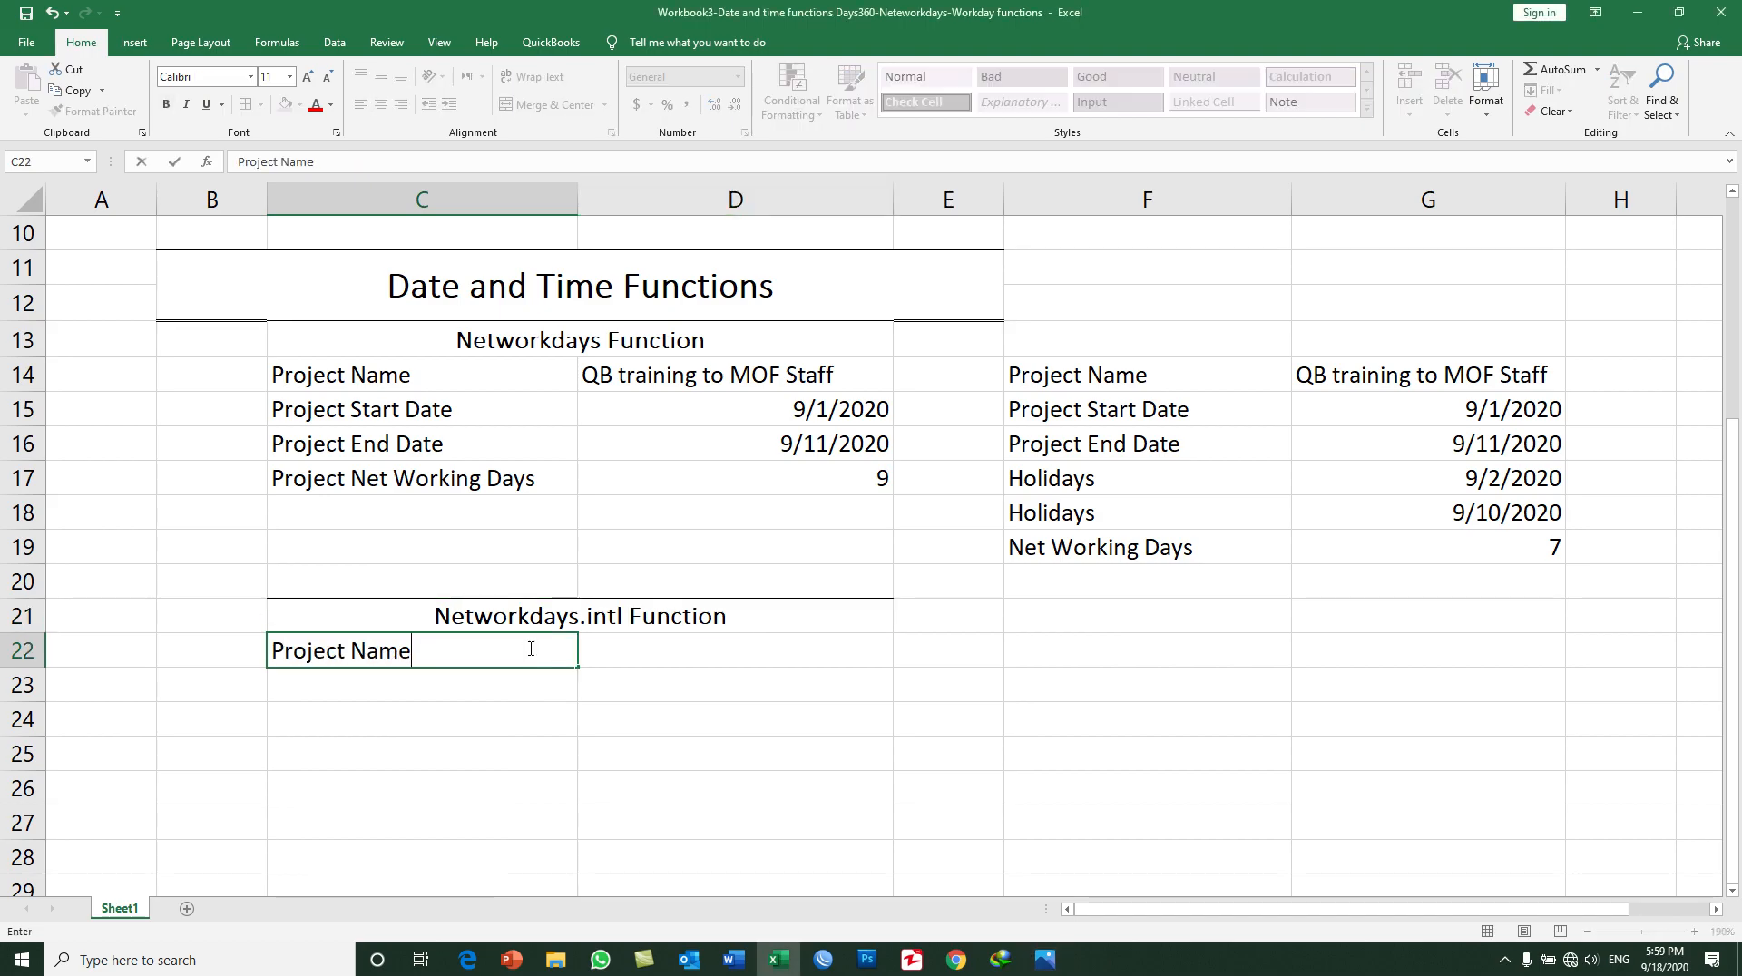
pyautogui.press('Return')
pyautogui.write('Proj')
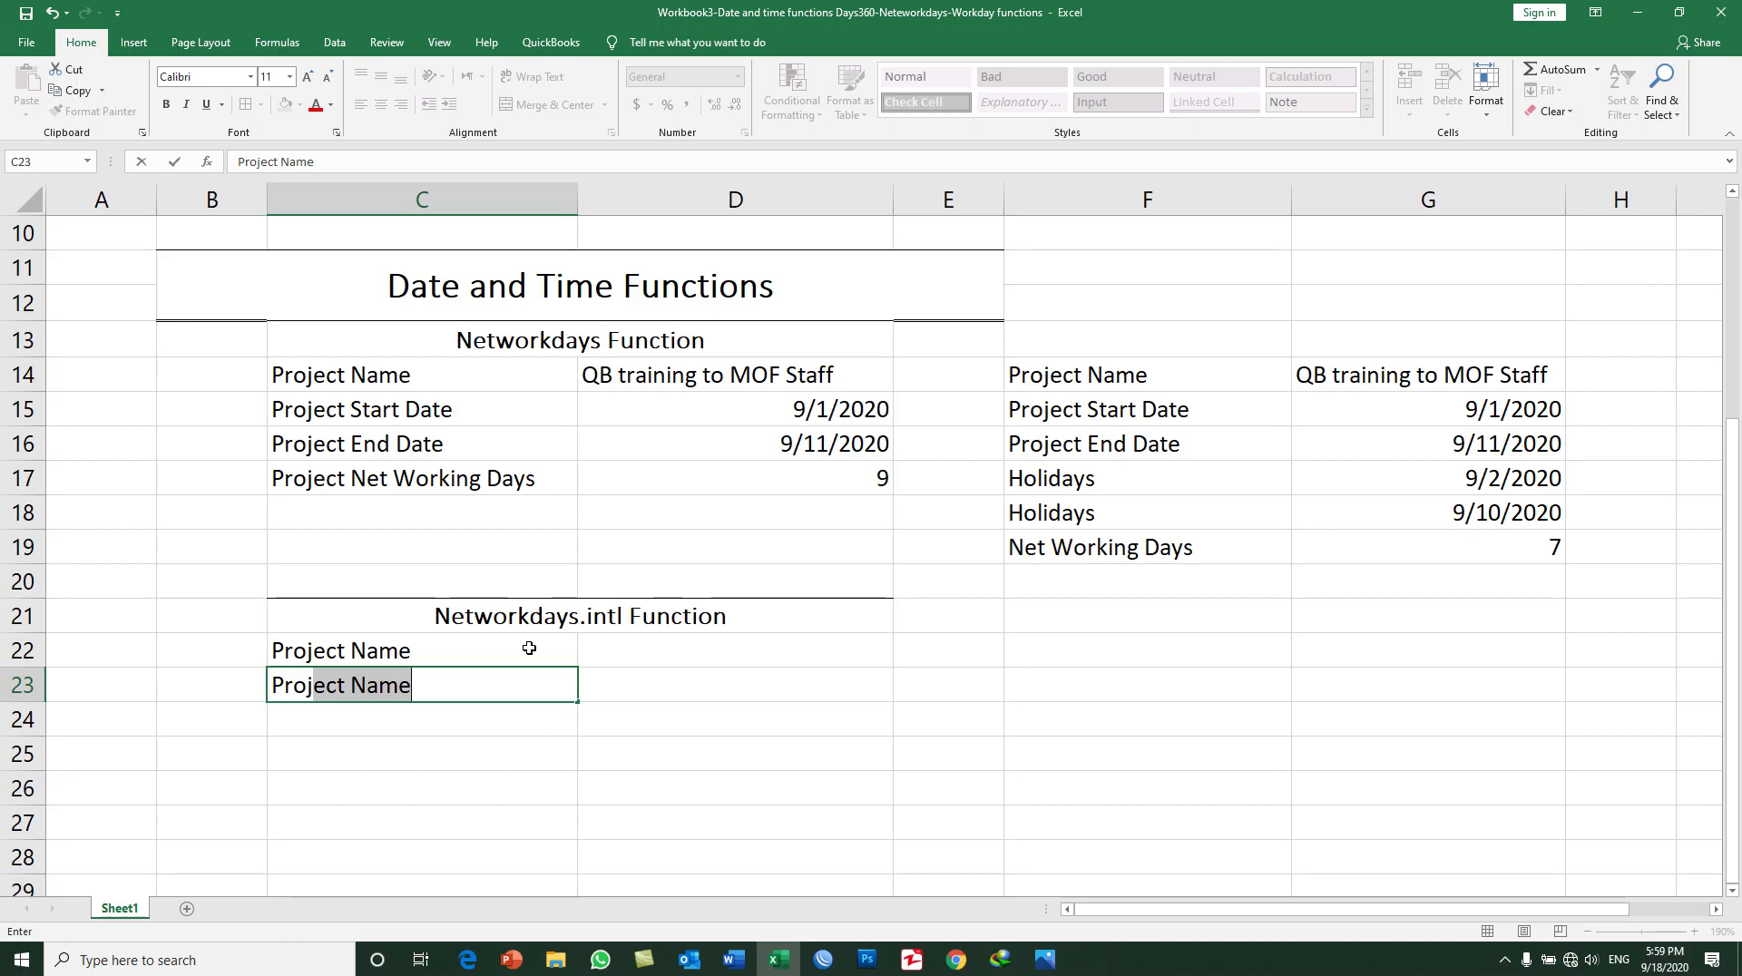
pyautogui.write('ect St')
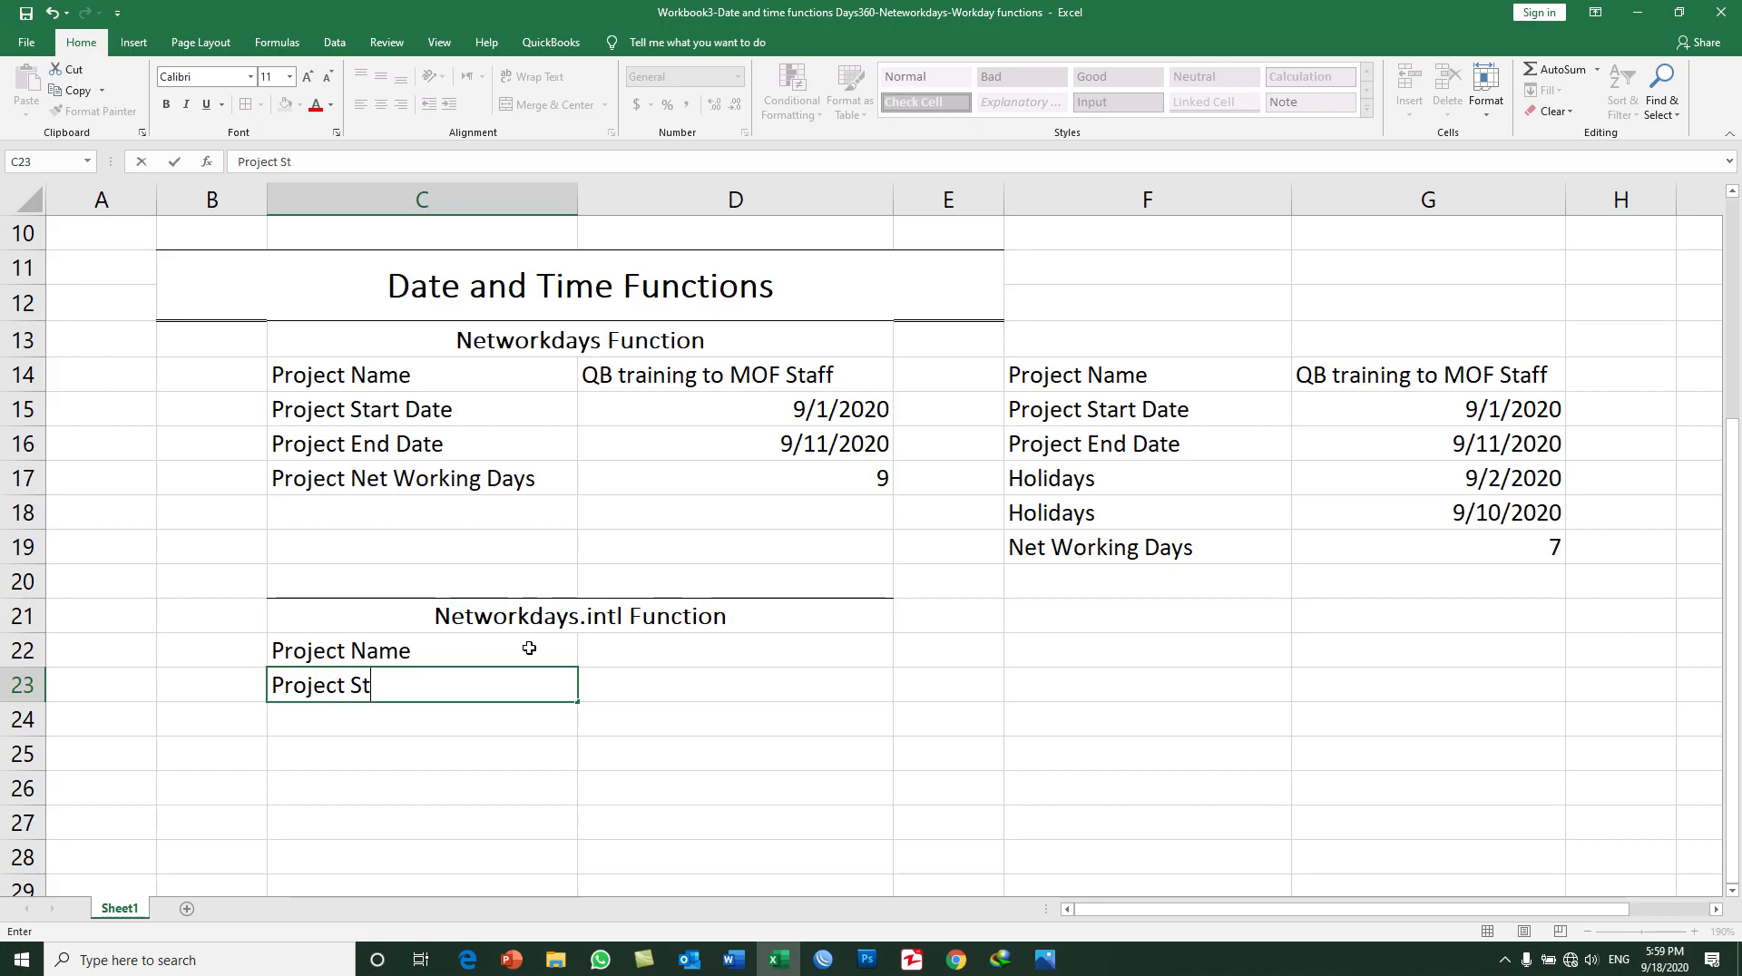
pyautogui.write('art Date')
pyautogui.press('Return')
pyautogui.write('Pr')
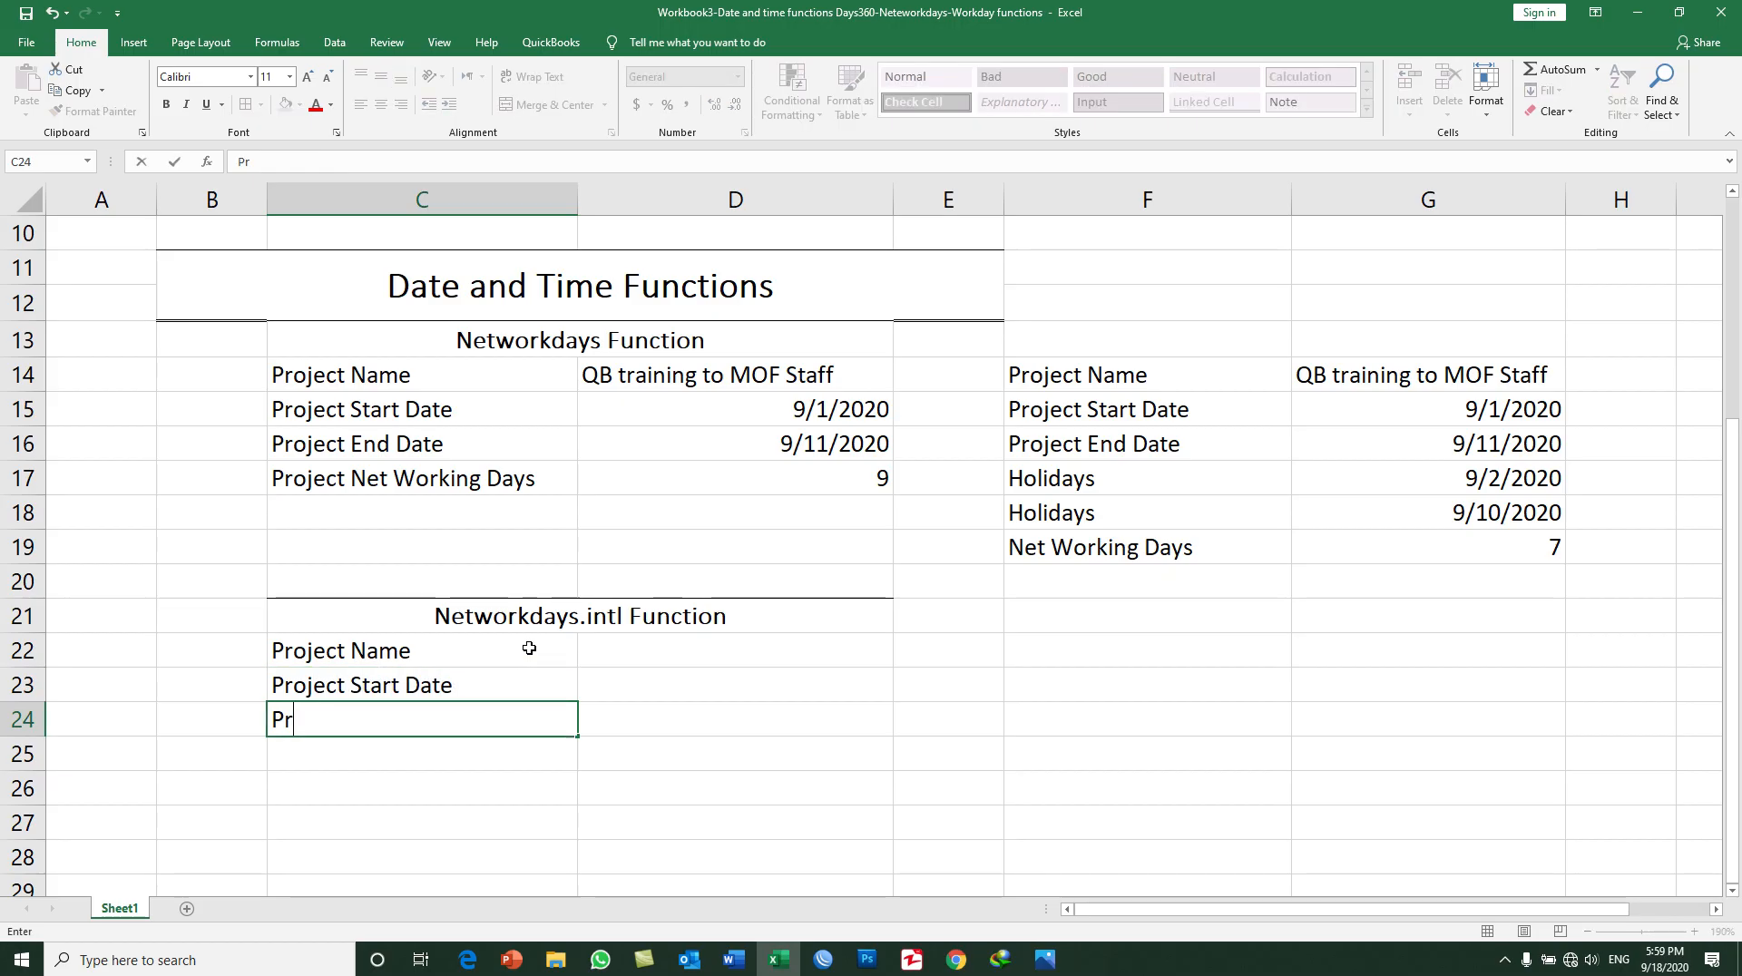
pyautogui.write('oject End ')
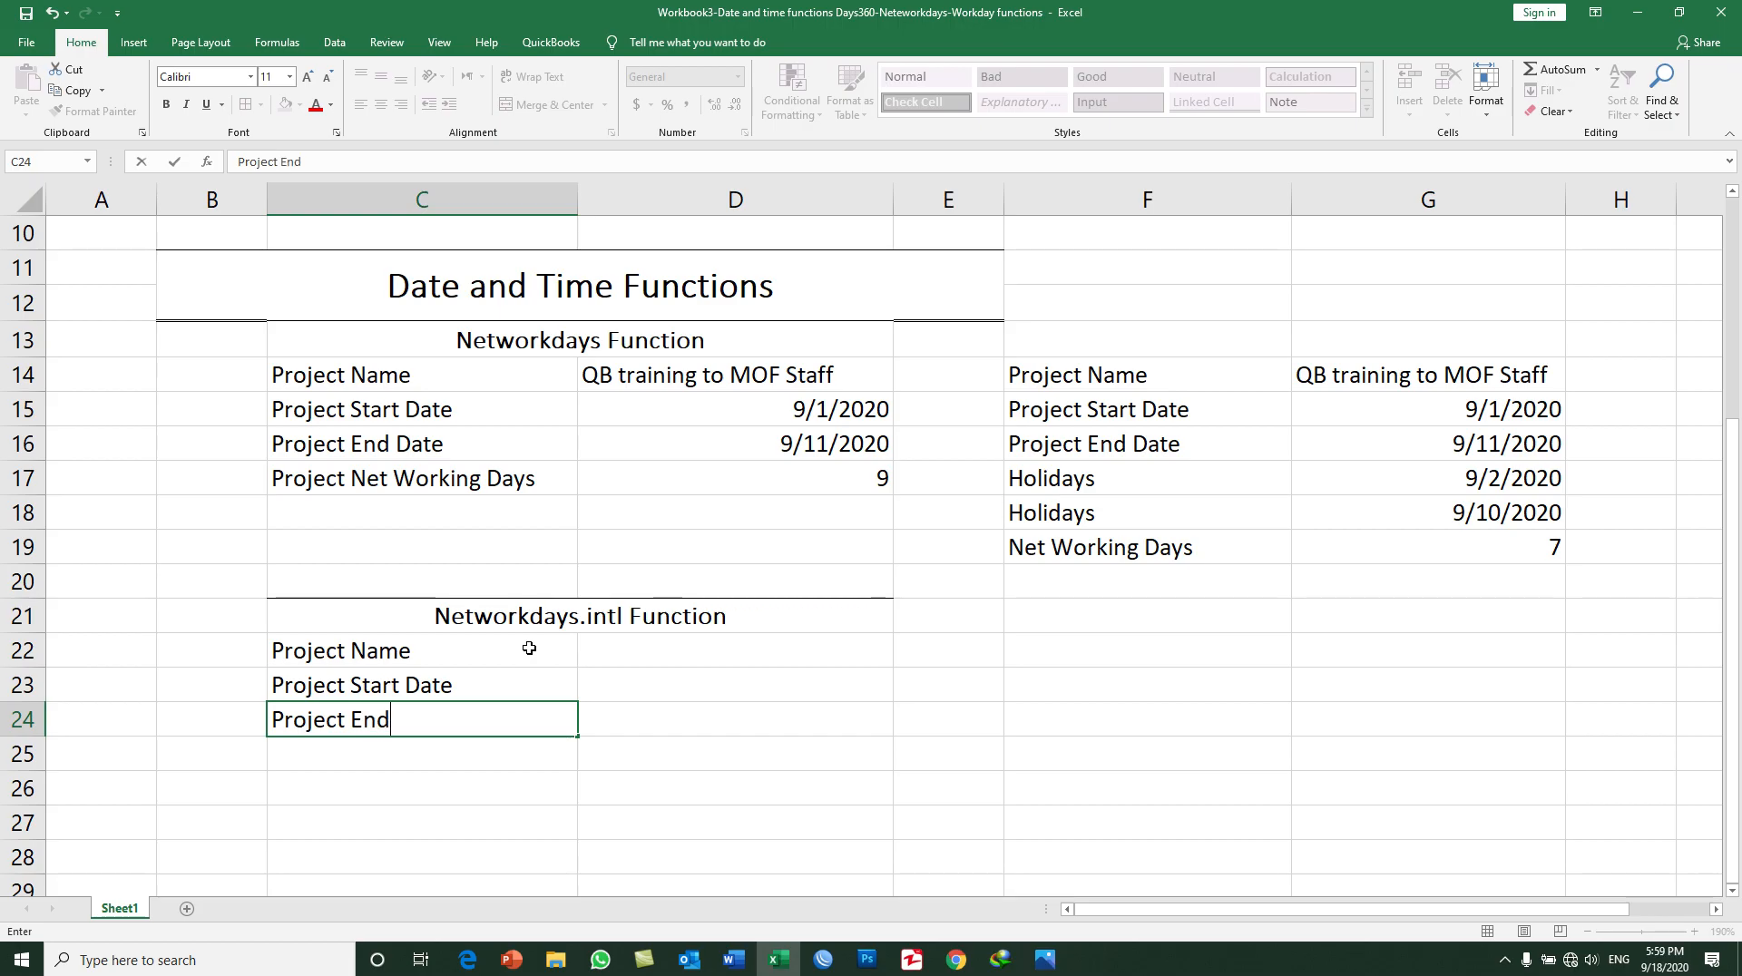
pyautogui.write('Date')
pyautogui.press('Return')
# Step: Enter the label Project Net Working Days in C25 and select the project name's value cell D22
pyautogui.write('Proje')
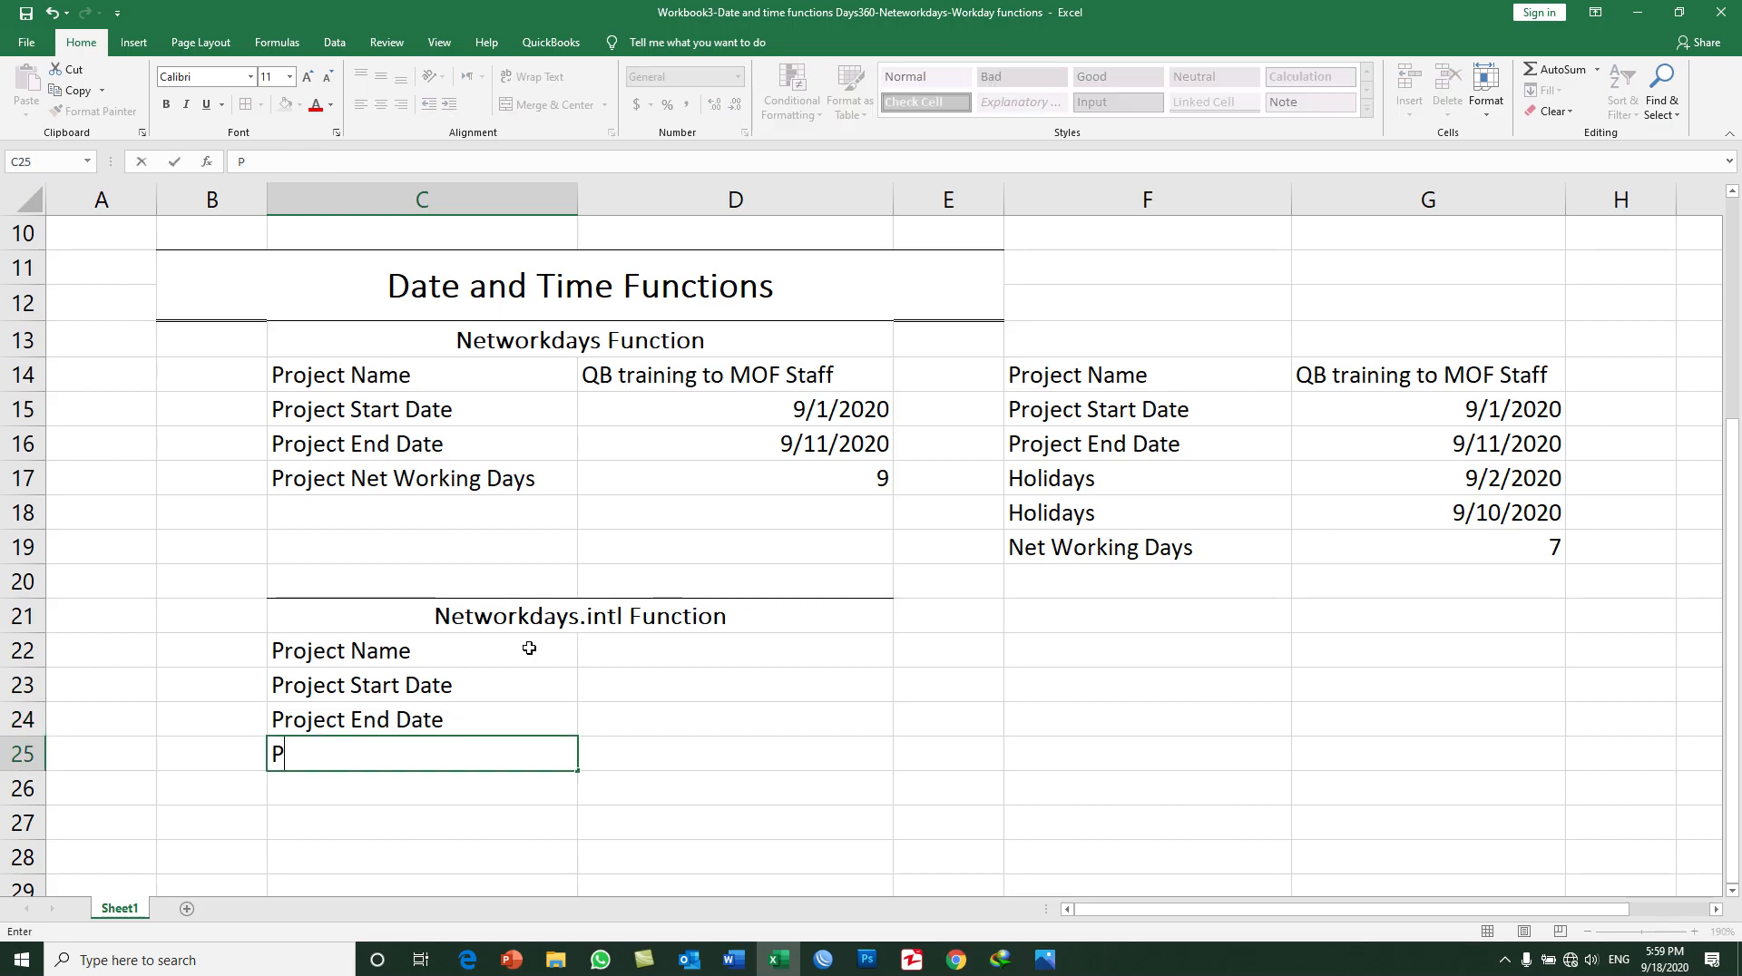
pyautogui.write('ct netw')
pyautogui.press('BackSpace')
pyautogui.press('BackSpace')
pyautogui.press('BackSpace')
pyautogui.press('BackSpace')
pyautogui.write('N')
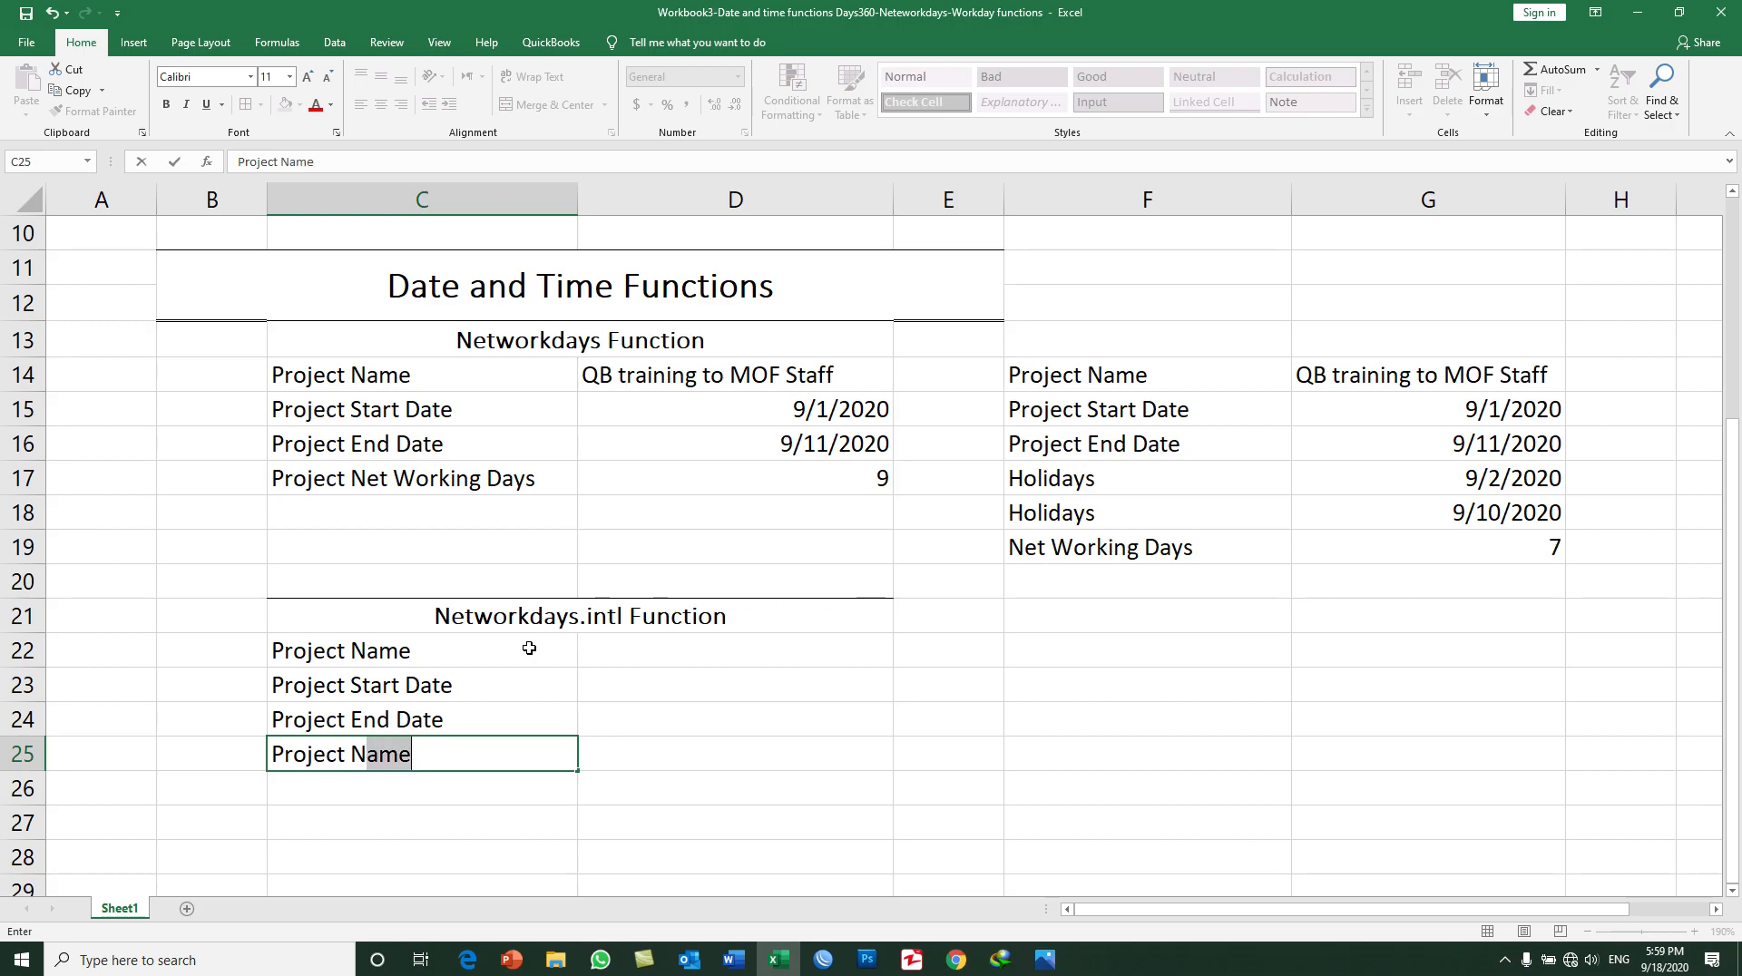
pyautogui.write('et Working Days')
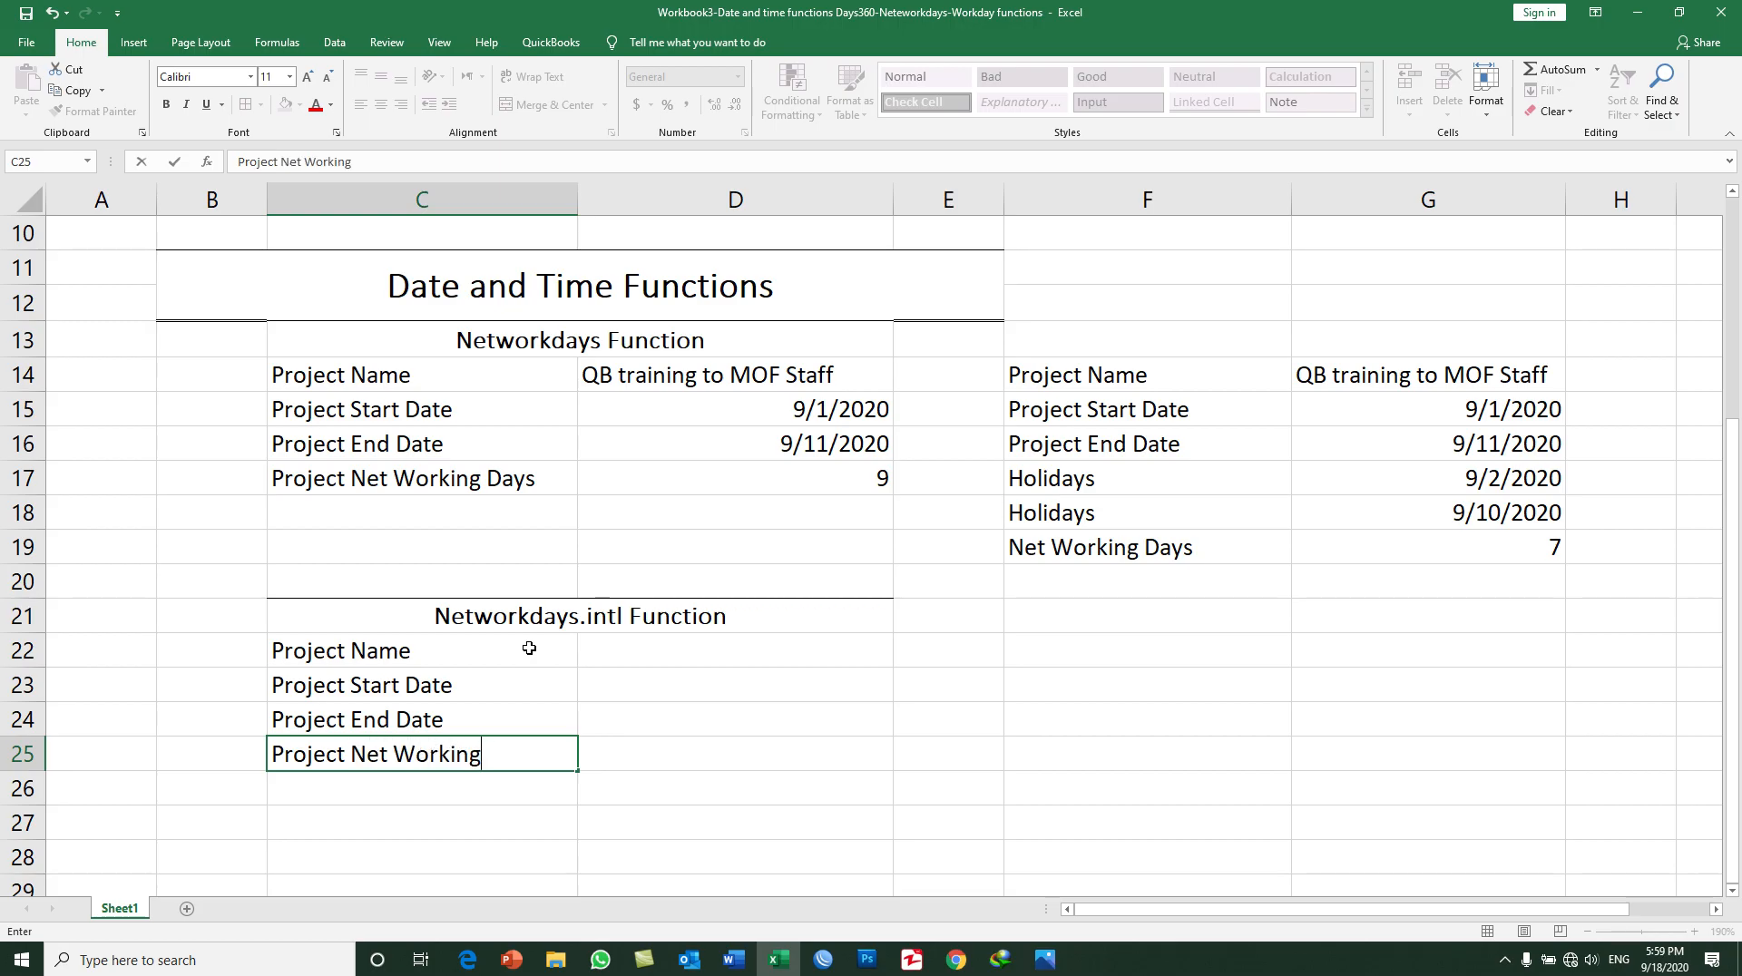
pyautogui.press('Return')
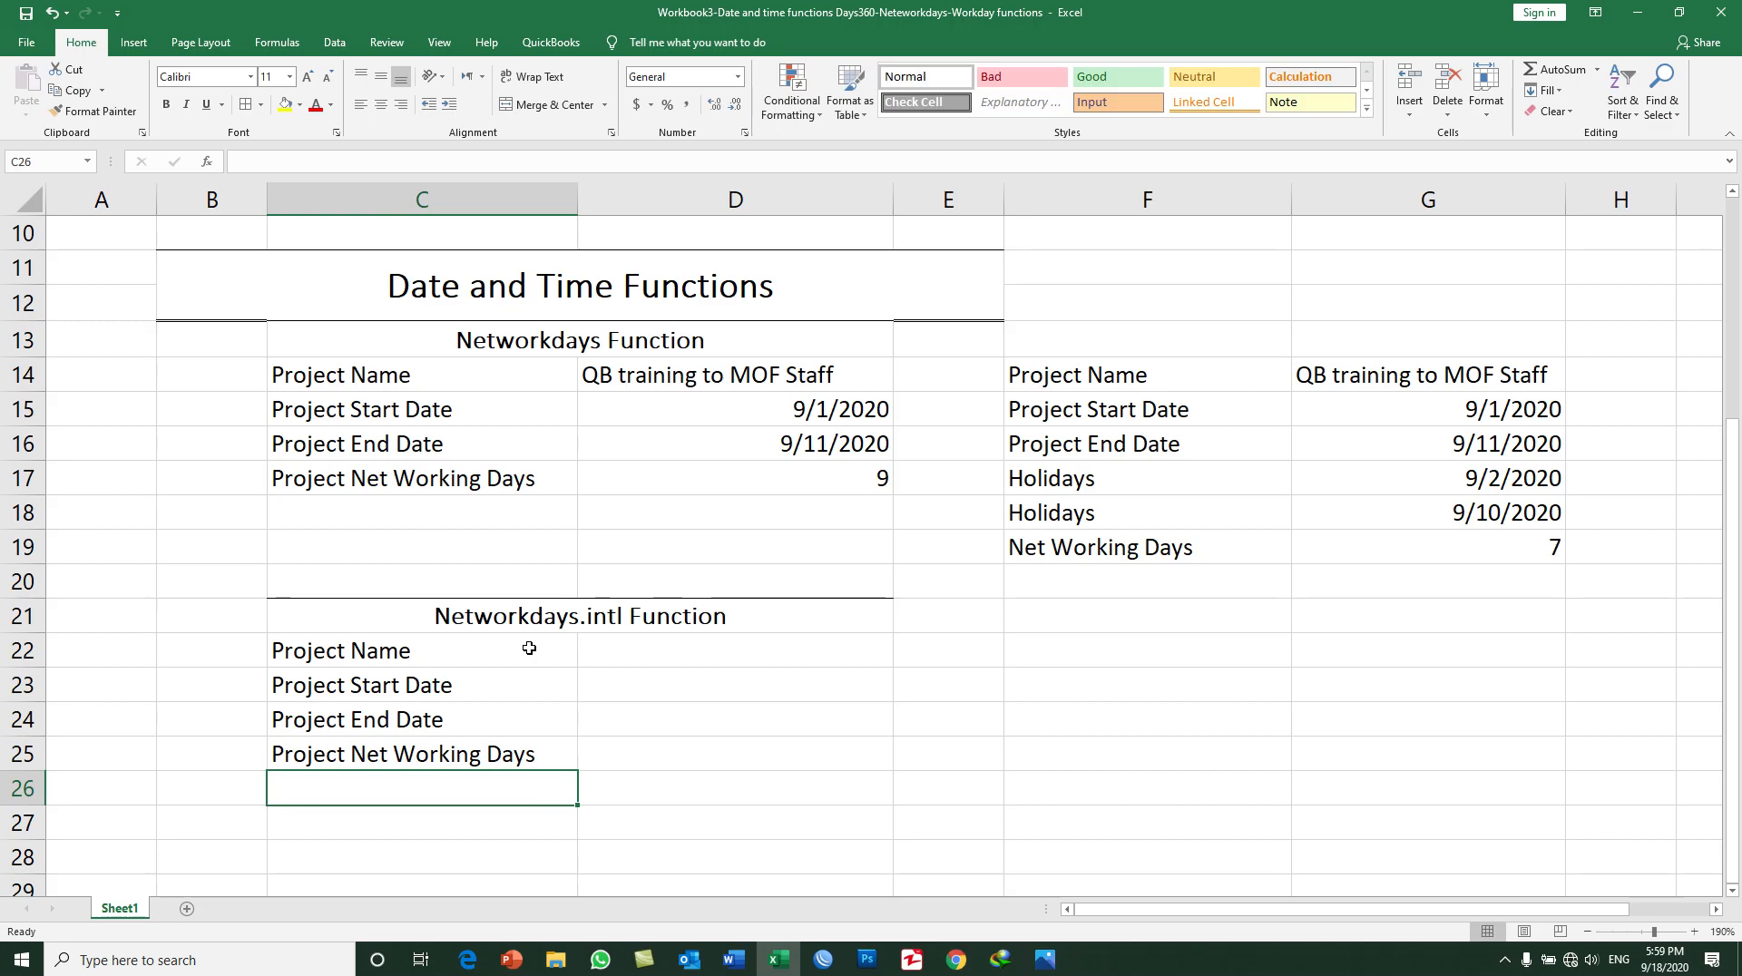
pyautogui.click(632, 653)
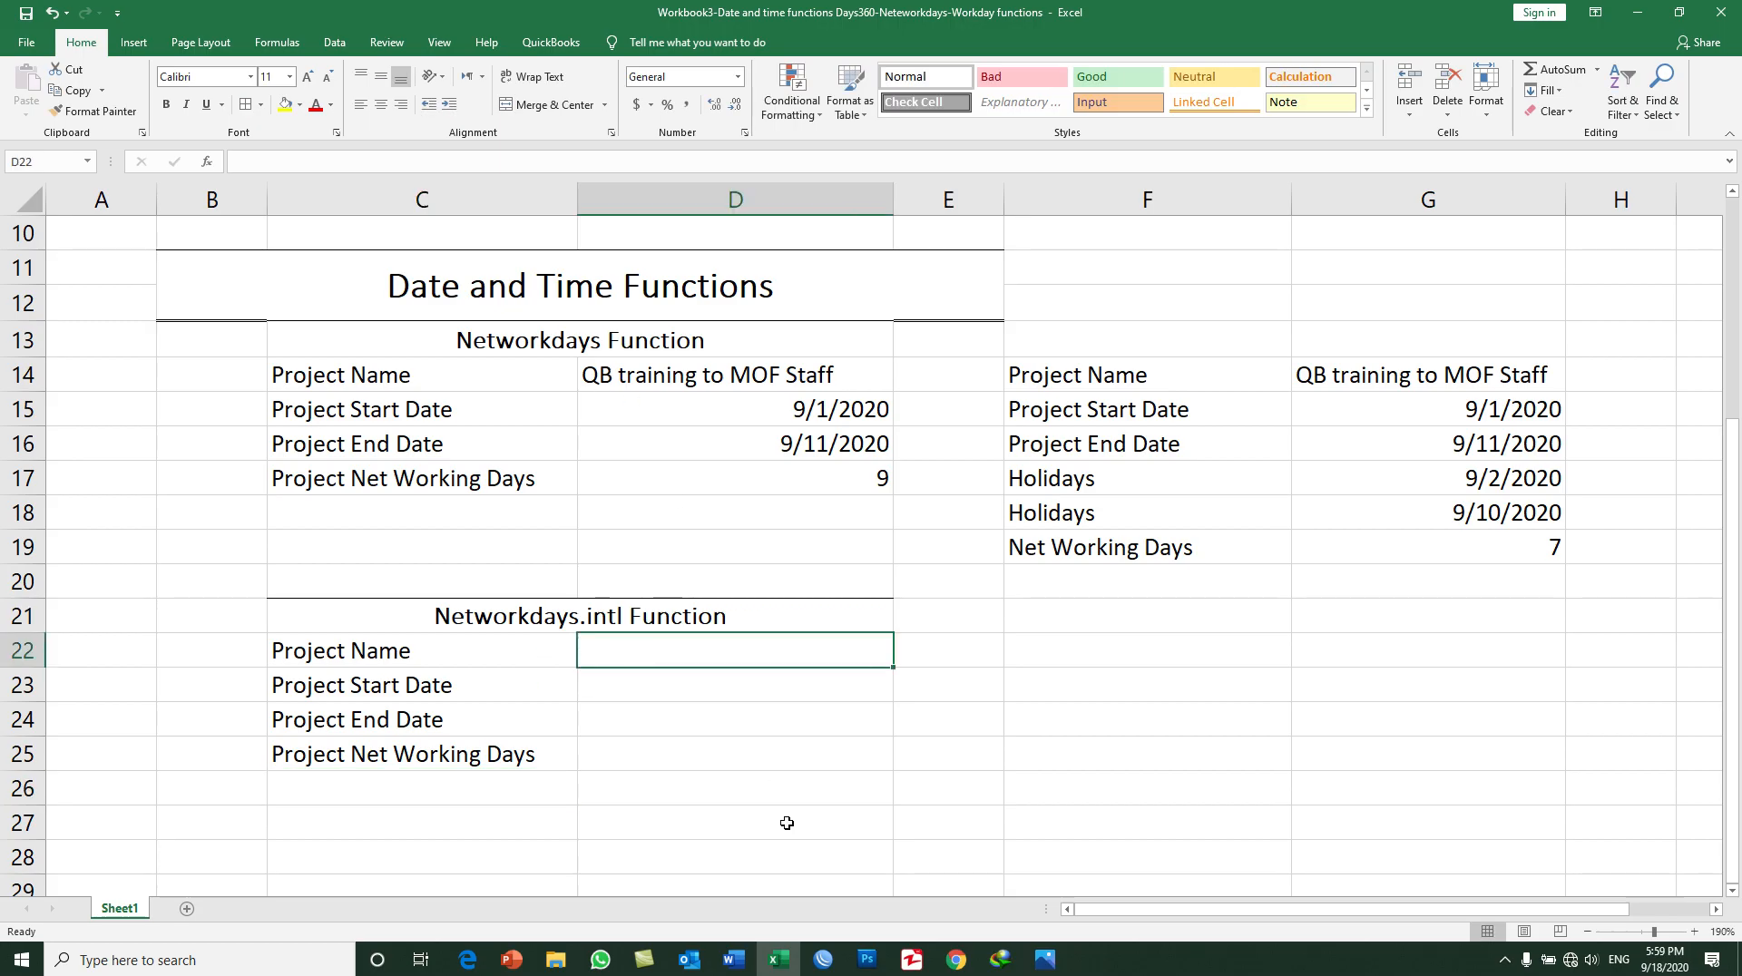
# Step: Enter QB training to MOF Staff as the project name in D22
pyautogui.write('Qb')
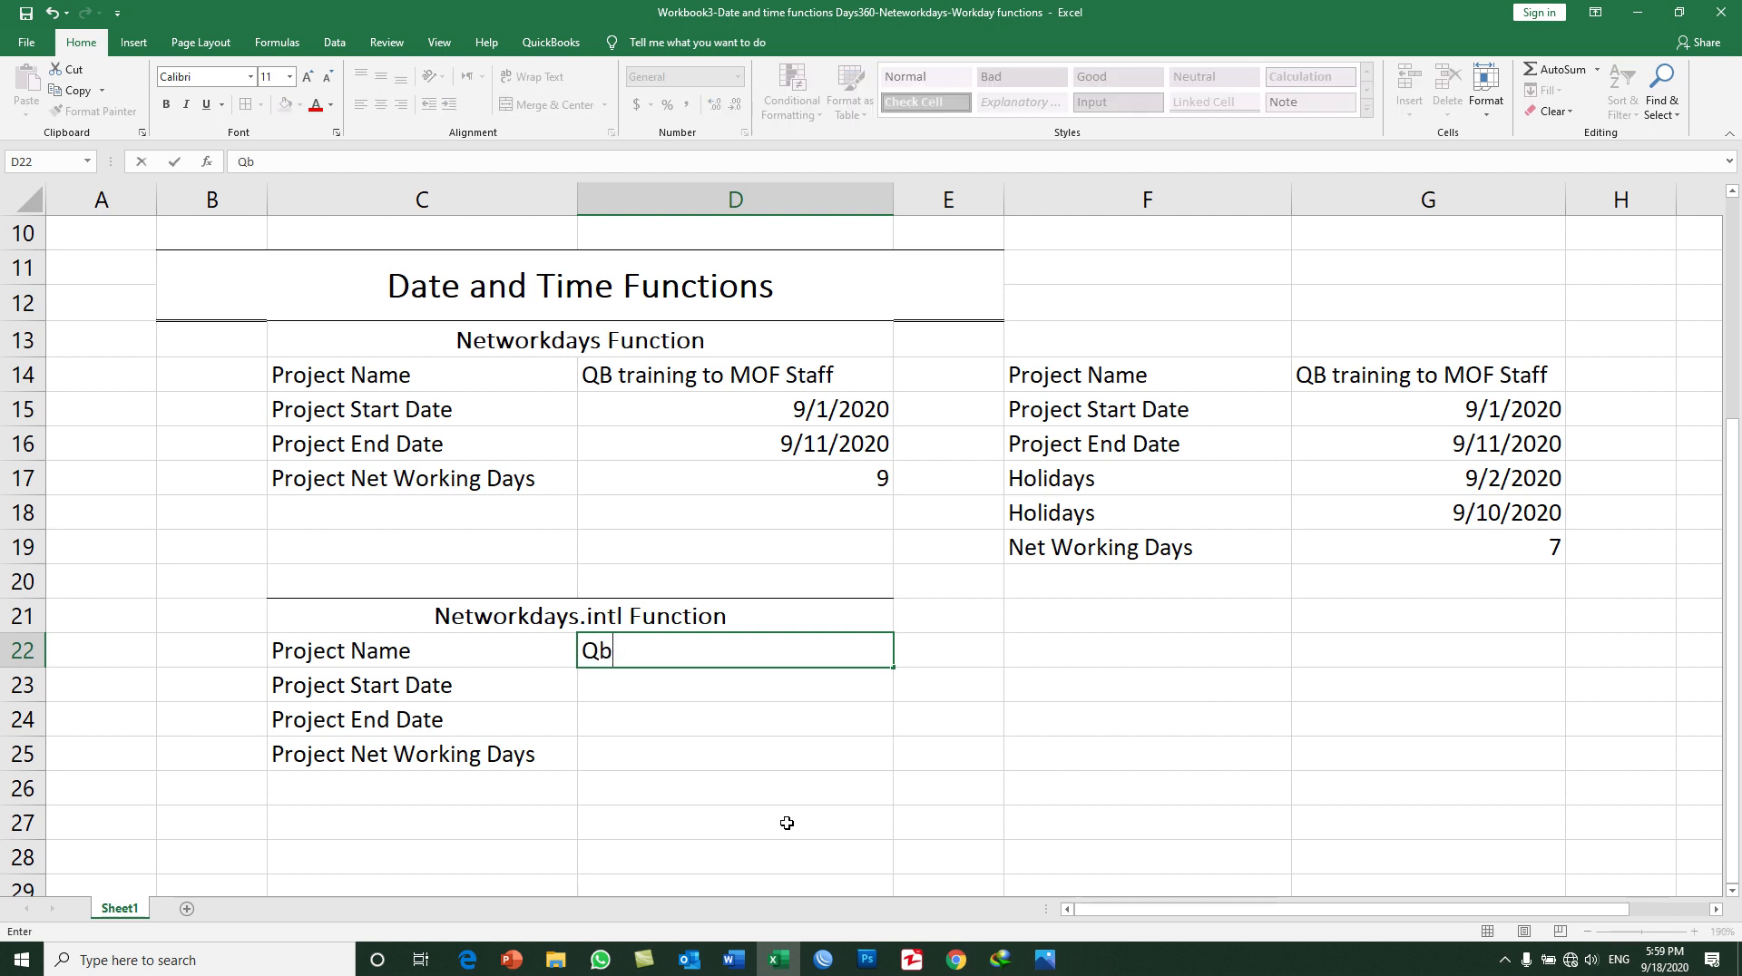
pyautogui.press('BackSpace')
pyautogui.write('training to ')
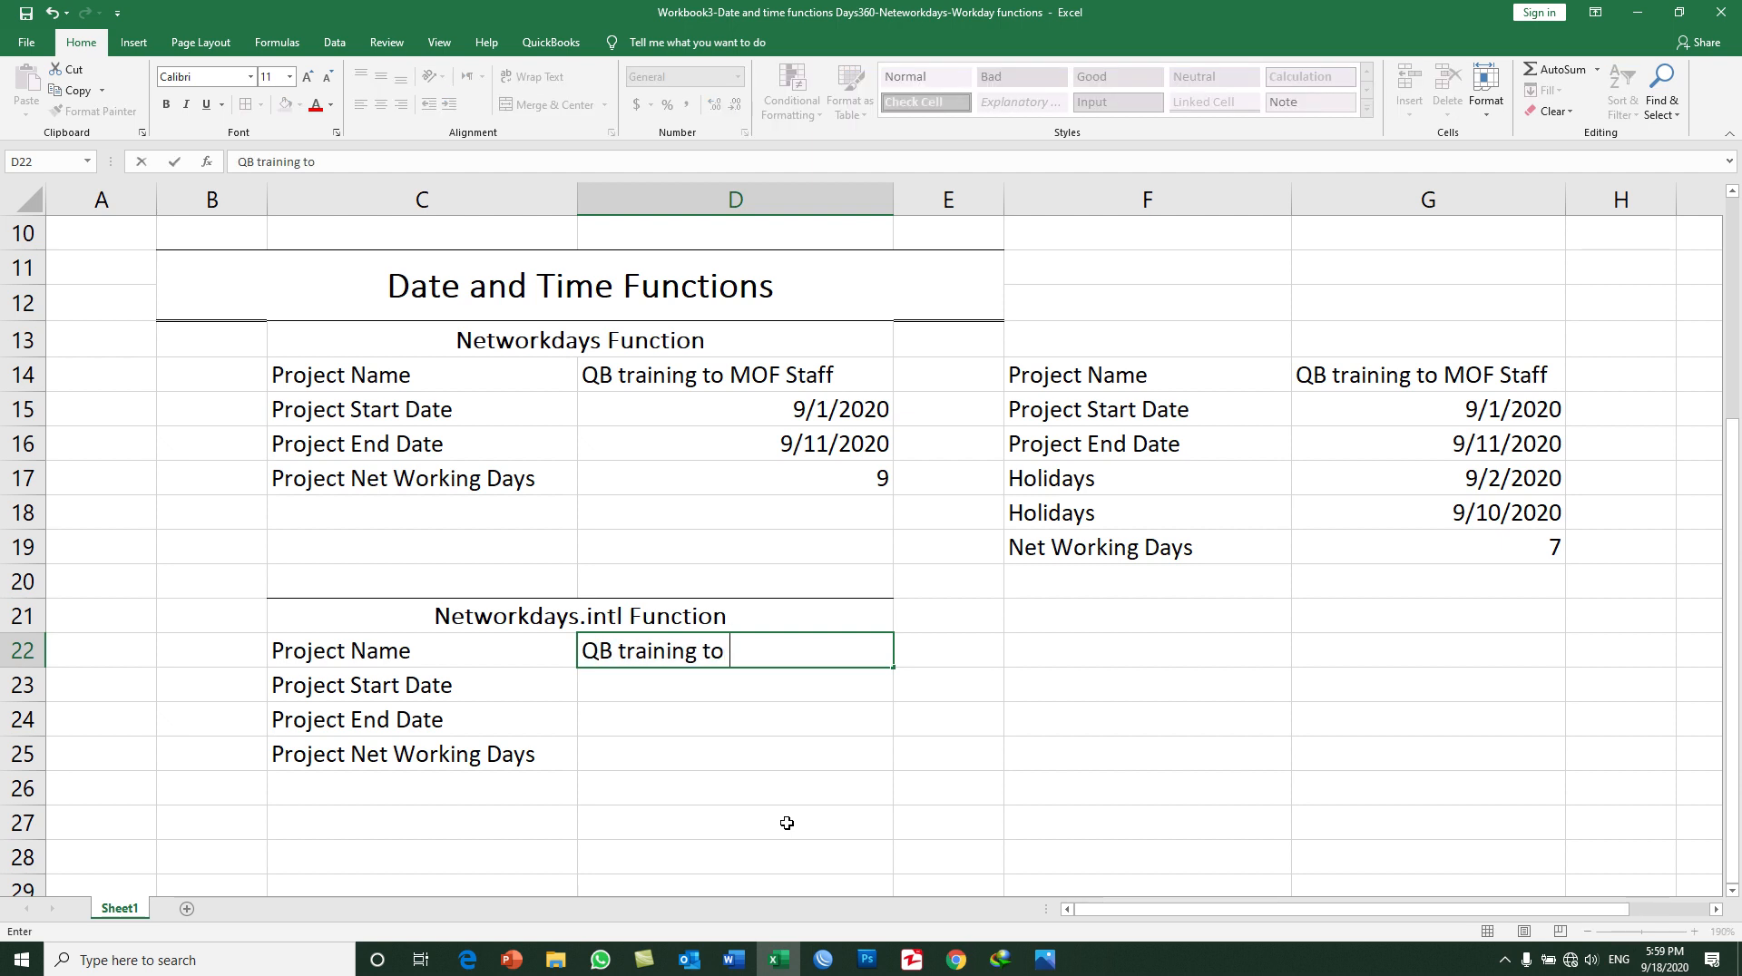
pyautogui.write('MOF Staff')
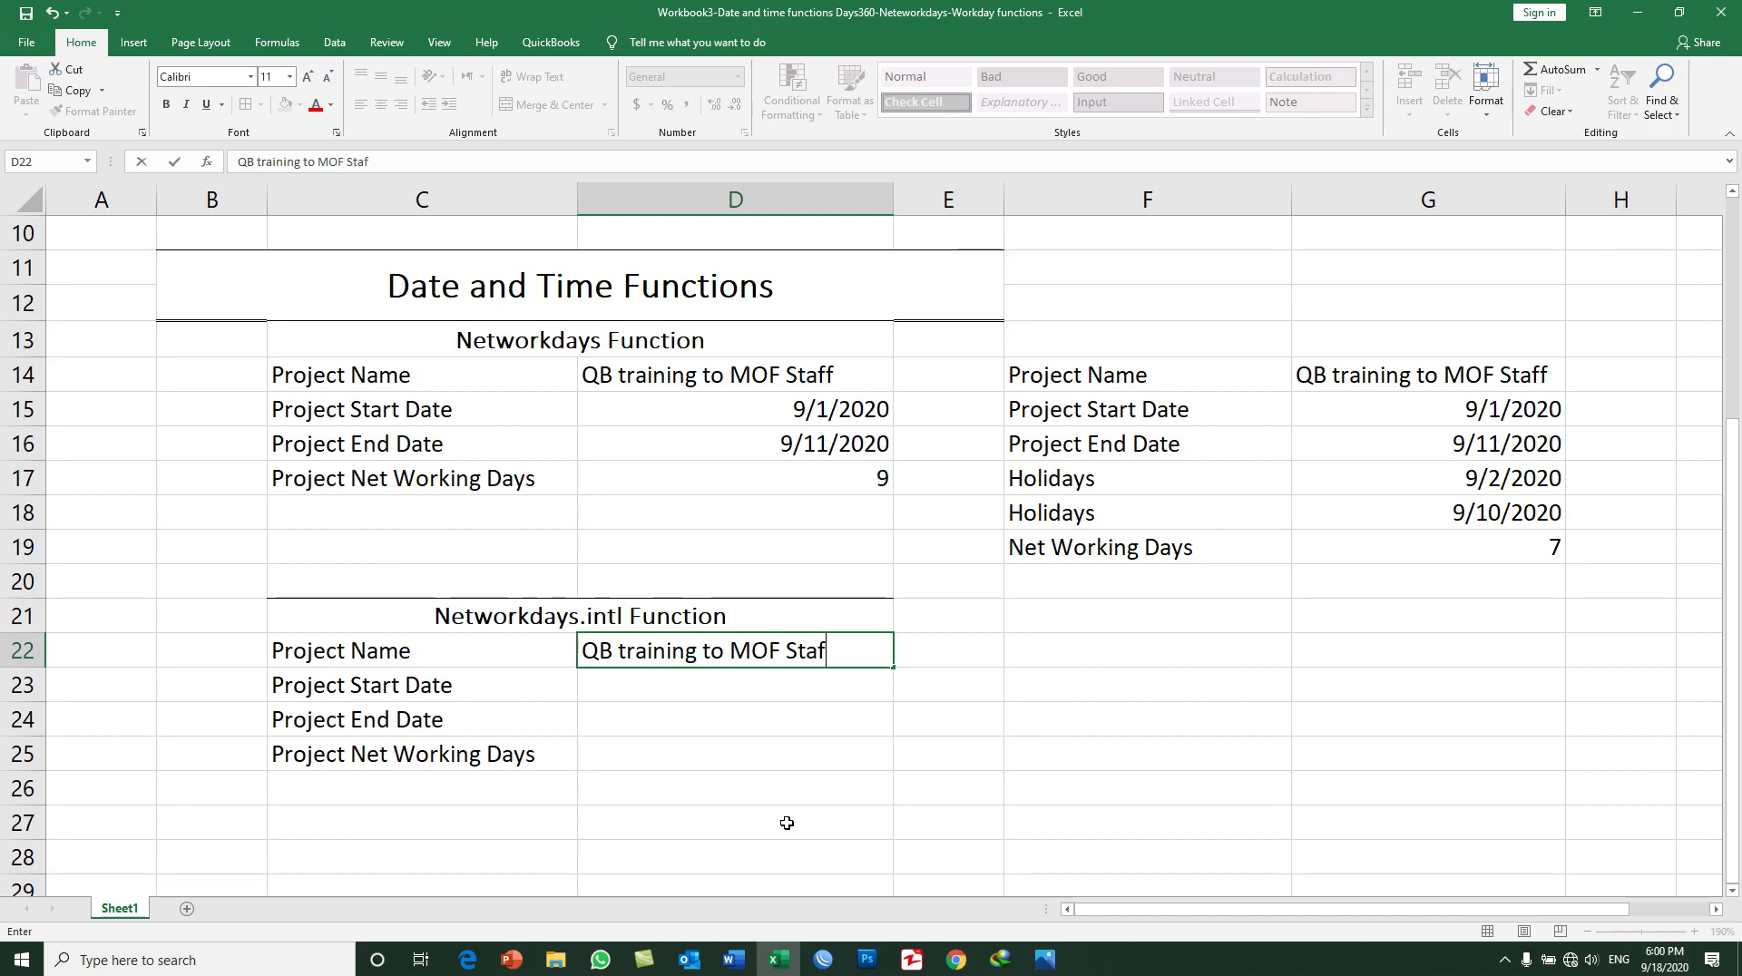
pyautogui.press('Return')
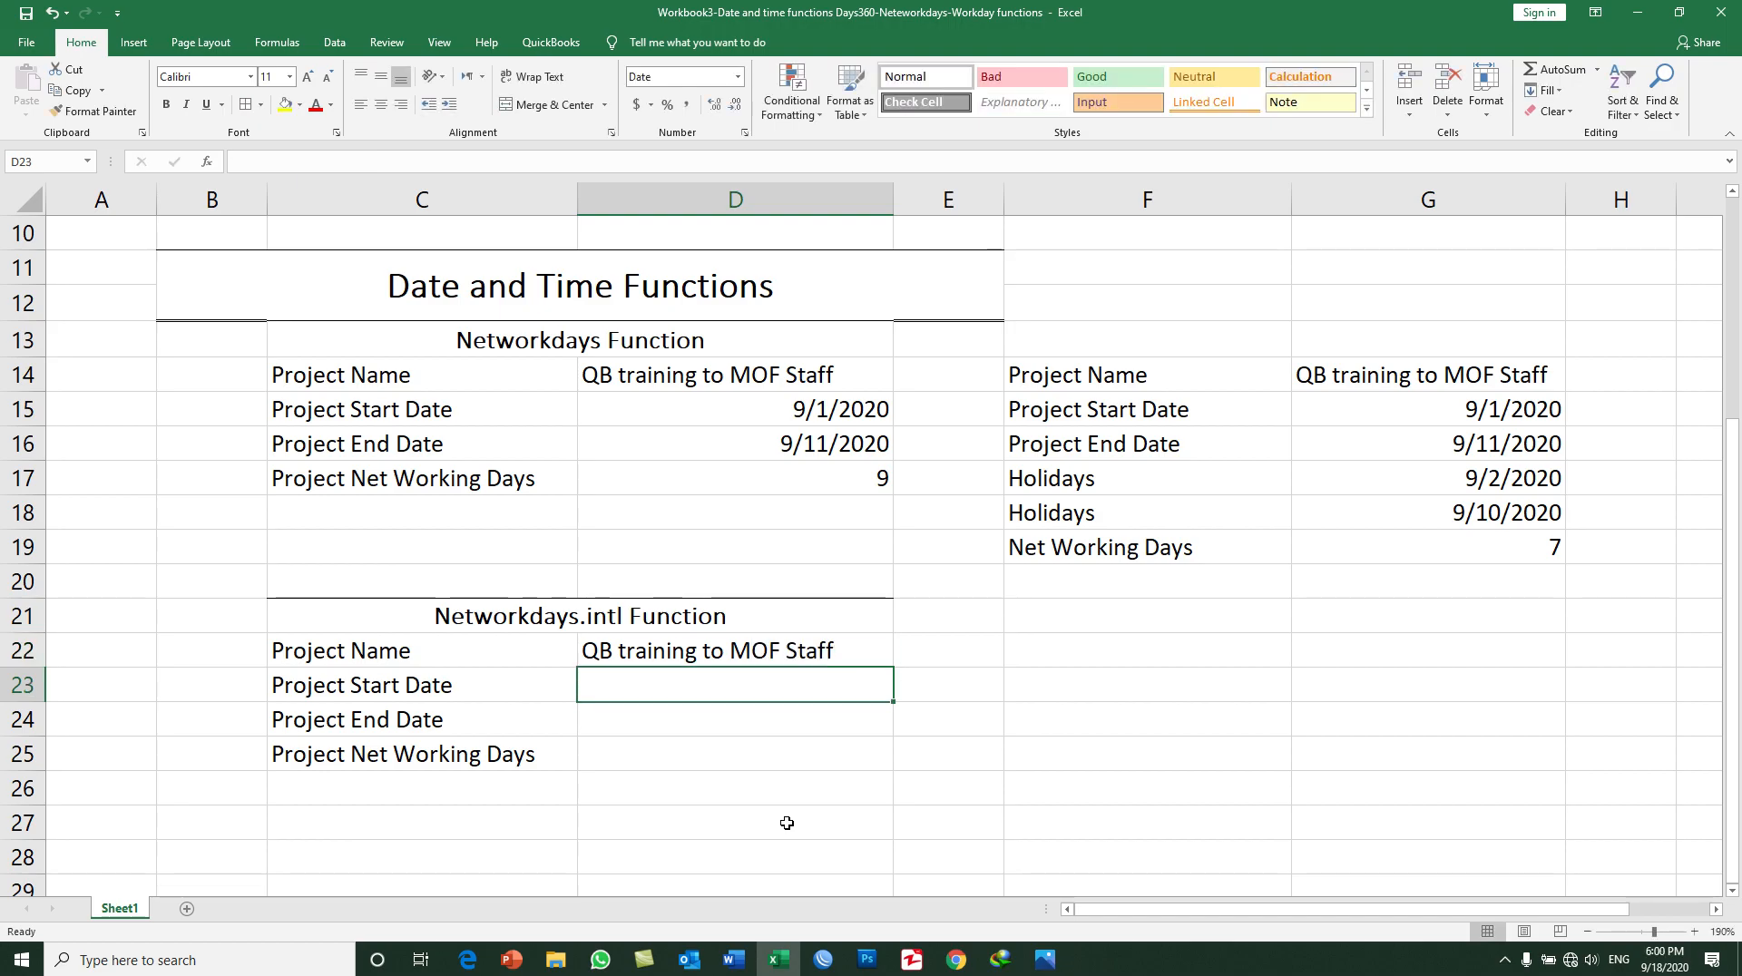
# Step: Enter 9/1/2020 as the project start date in D23 and 9/11/2020 as the project end date in D24
pyautogui.write('9/1/')
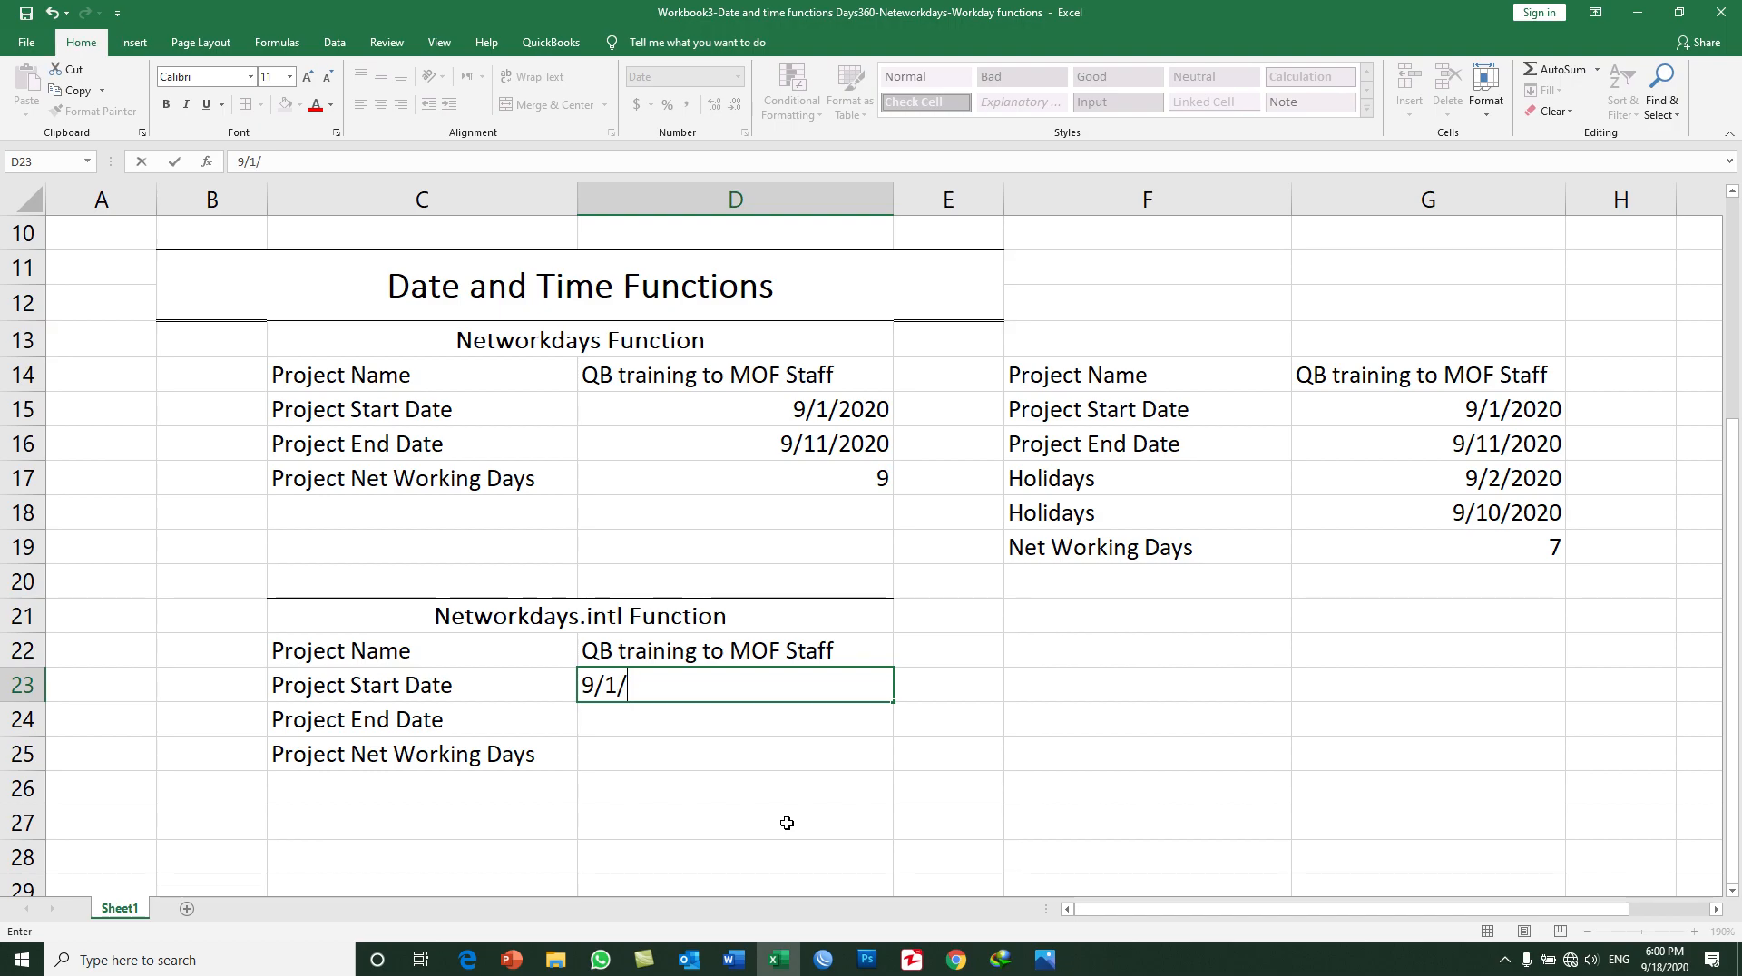
pyautogui.write('2020')
pyautogui.press('Return')
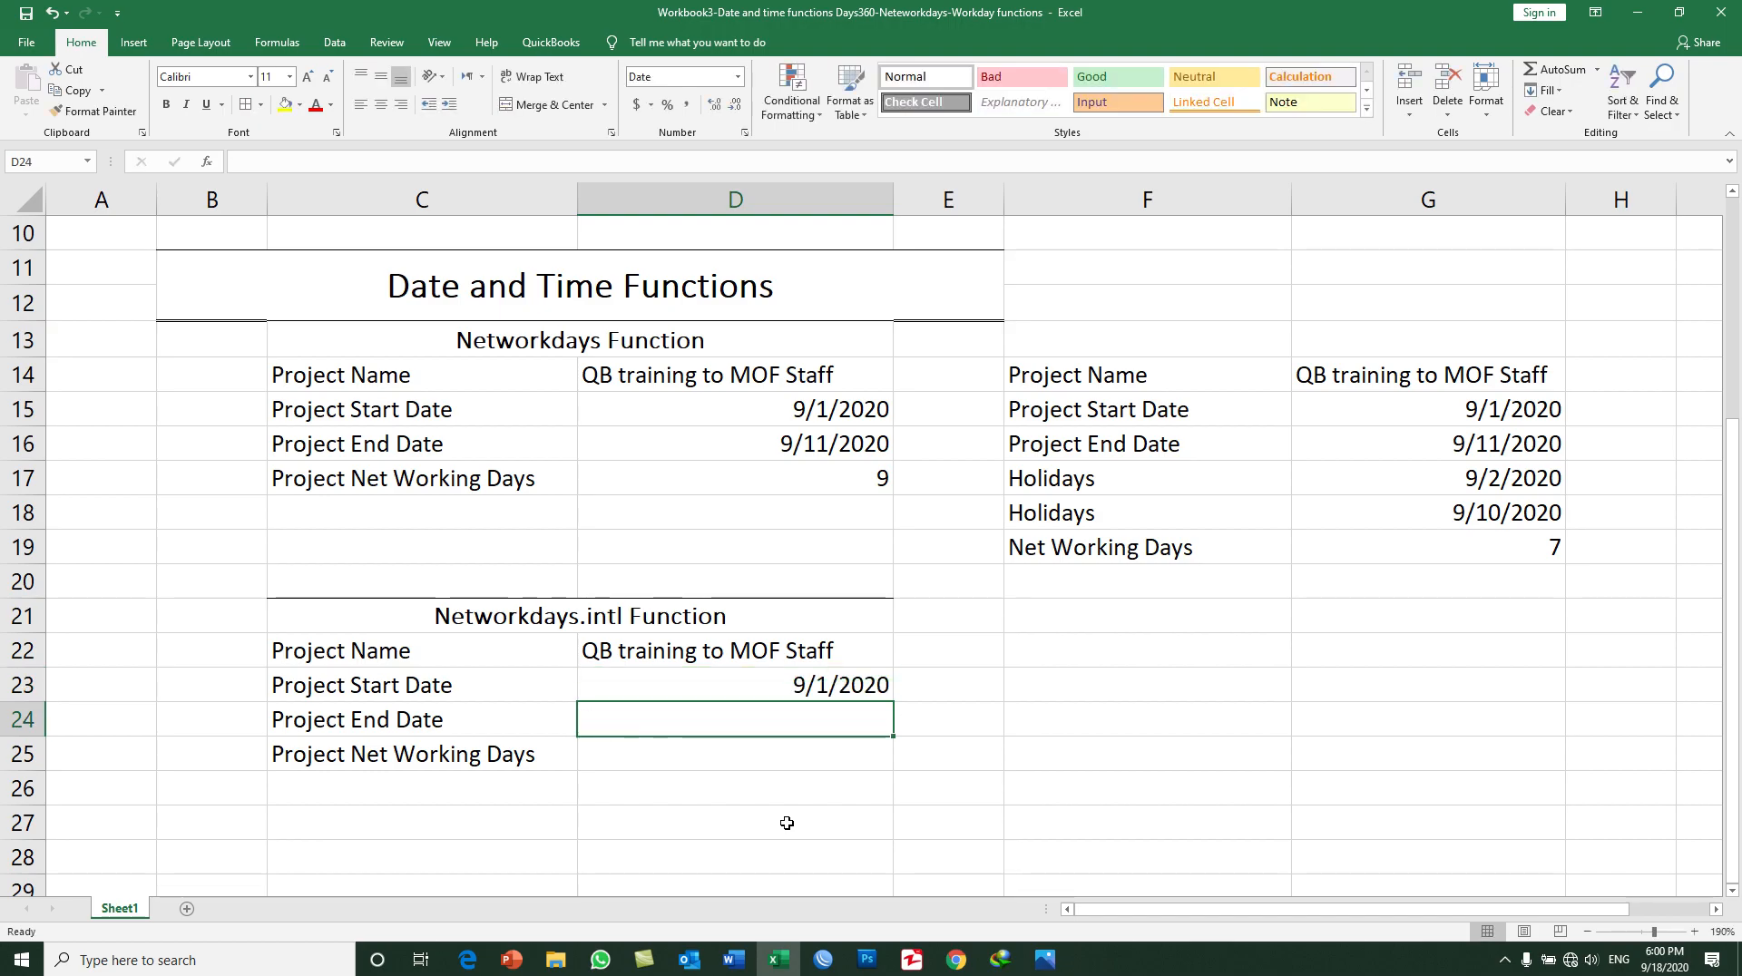
pyautogui.write('9/11/2020')
pyautogui.press('Return')
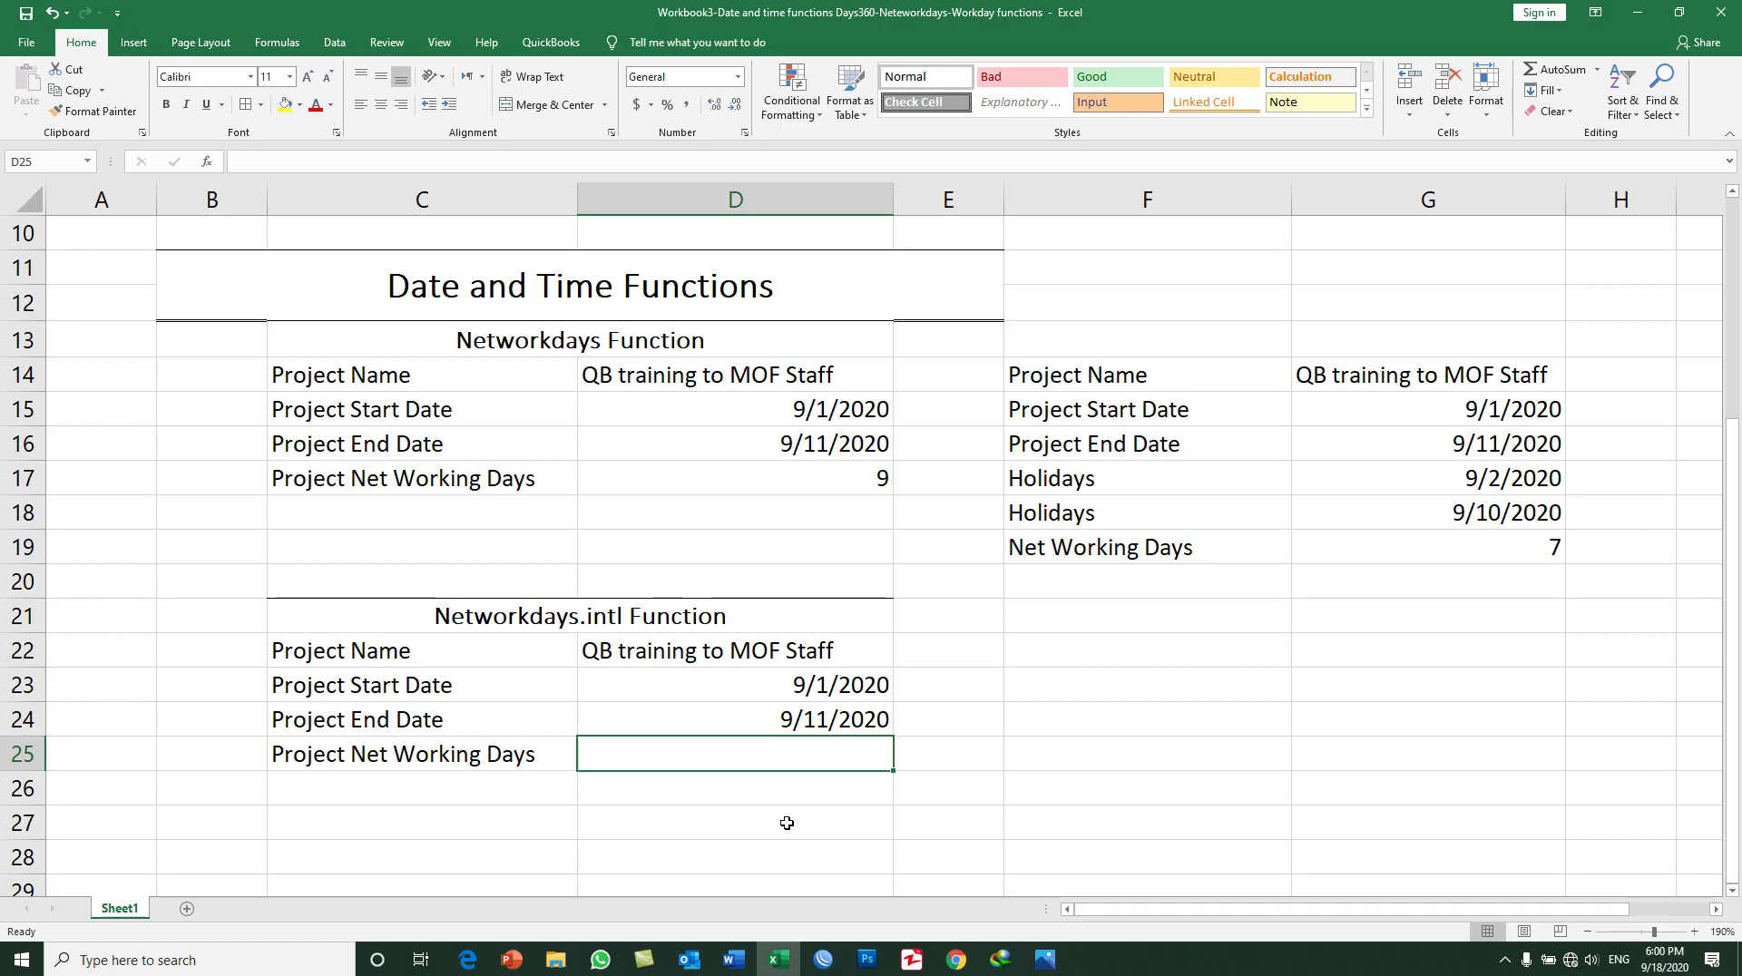
# Step: Begin a NETWORKDAYS.INTL formula in D25 with D23 as the start date and D24 as the end date
pyautogui.write('=net')
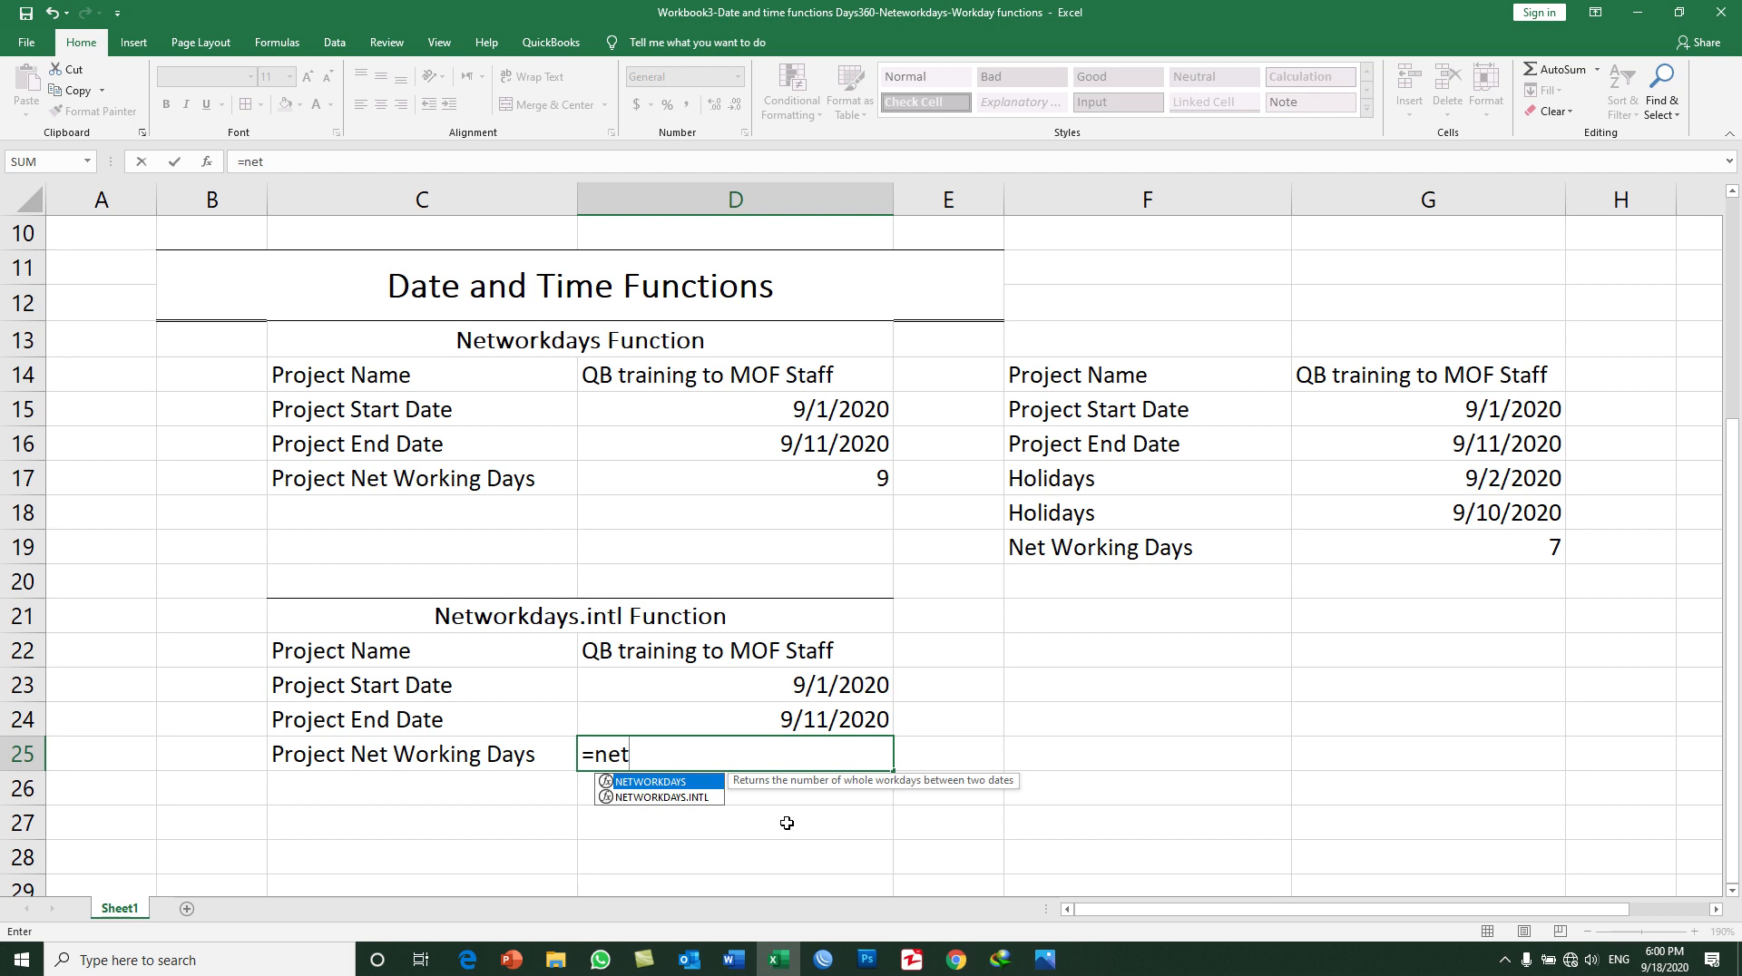
pyautogui.press('Down')
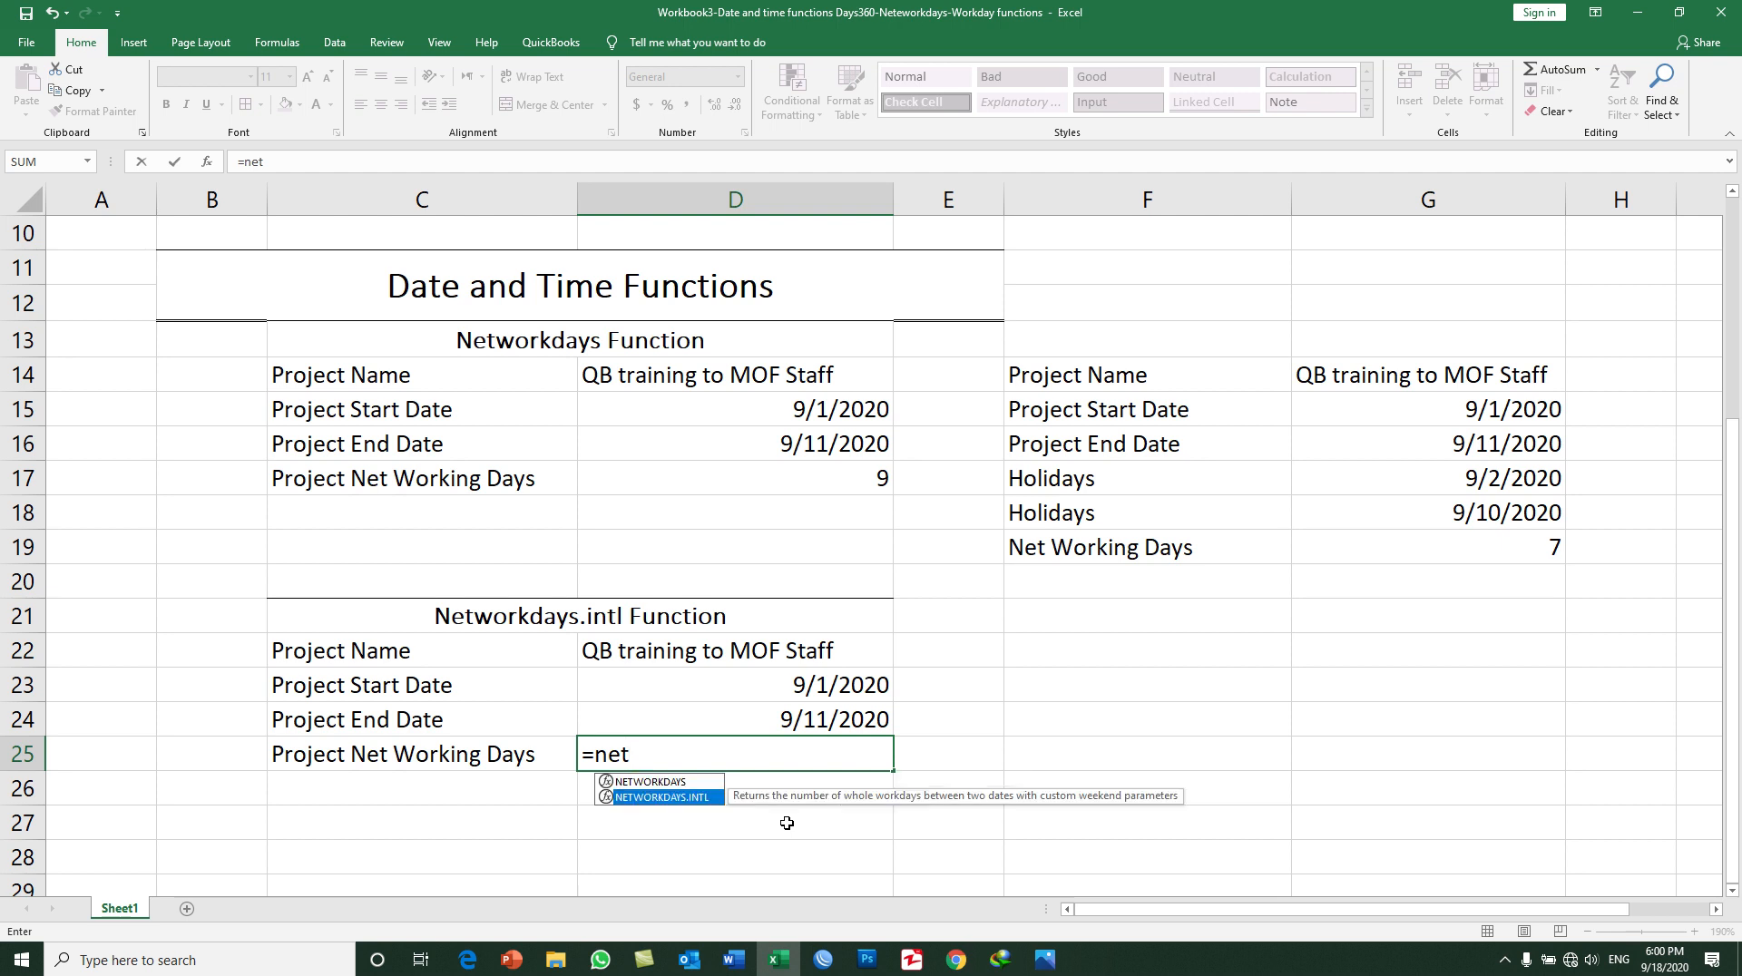
pyautogui.press('Tab')
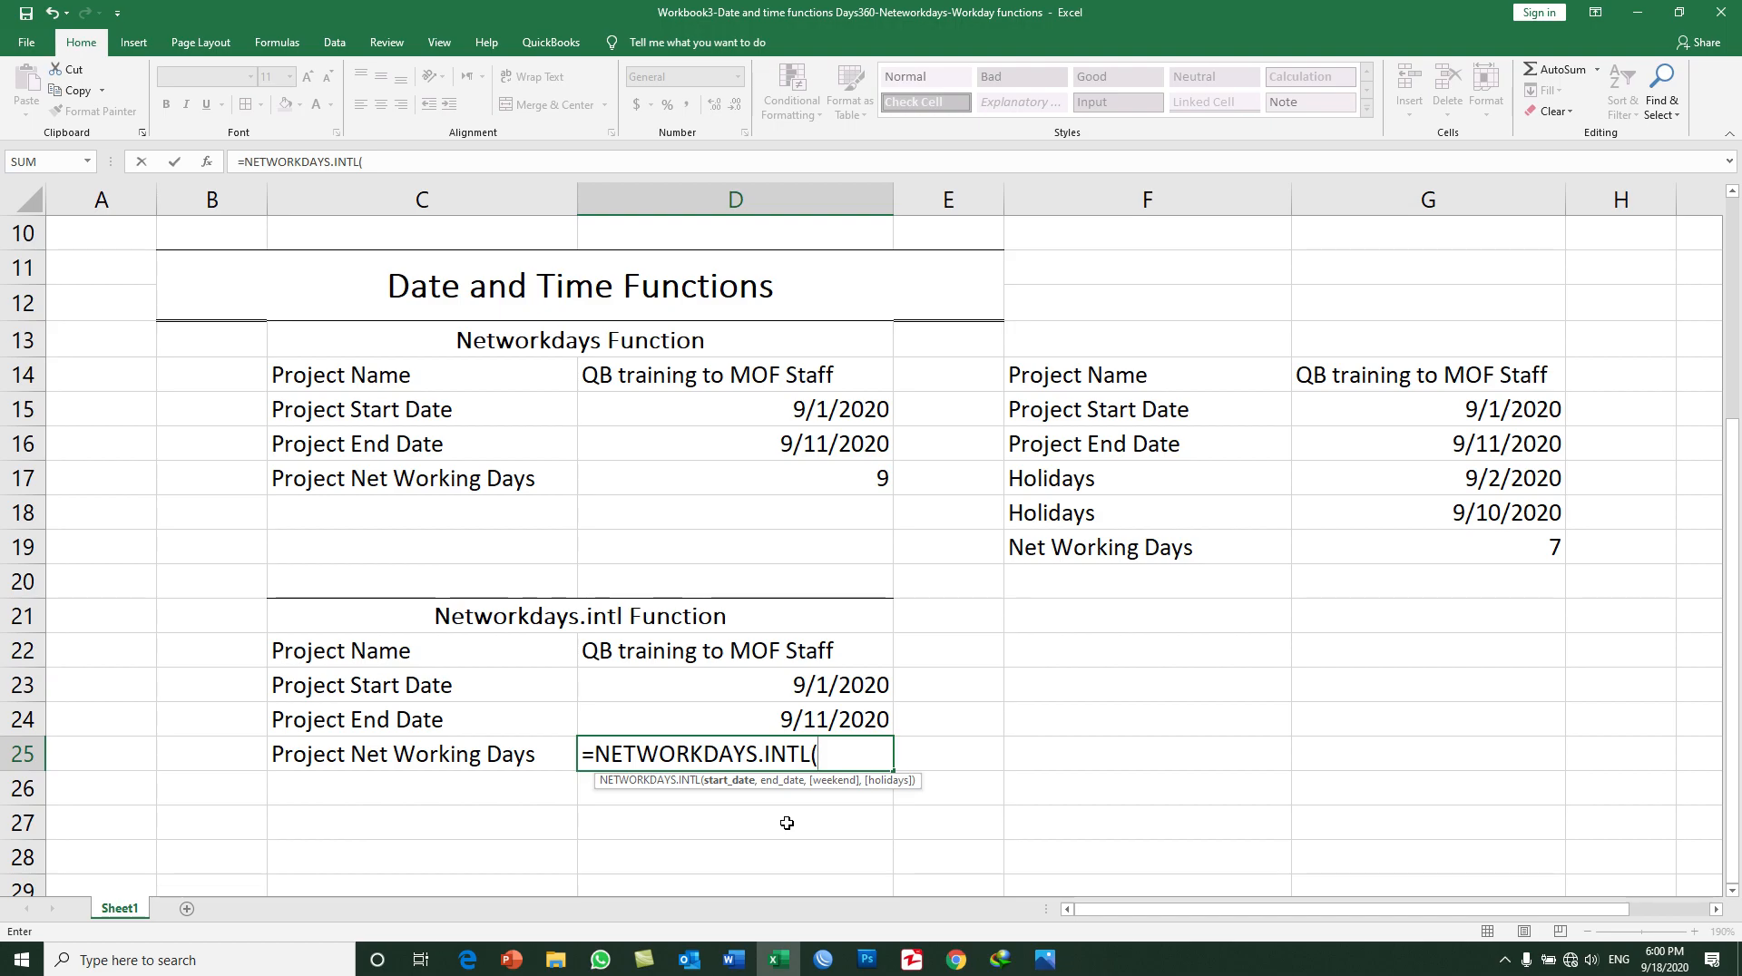
pyautogui.click(845, 688)
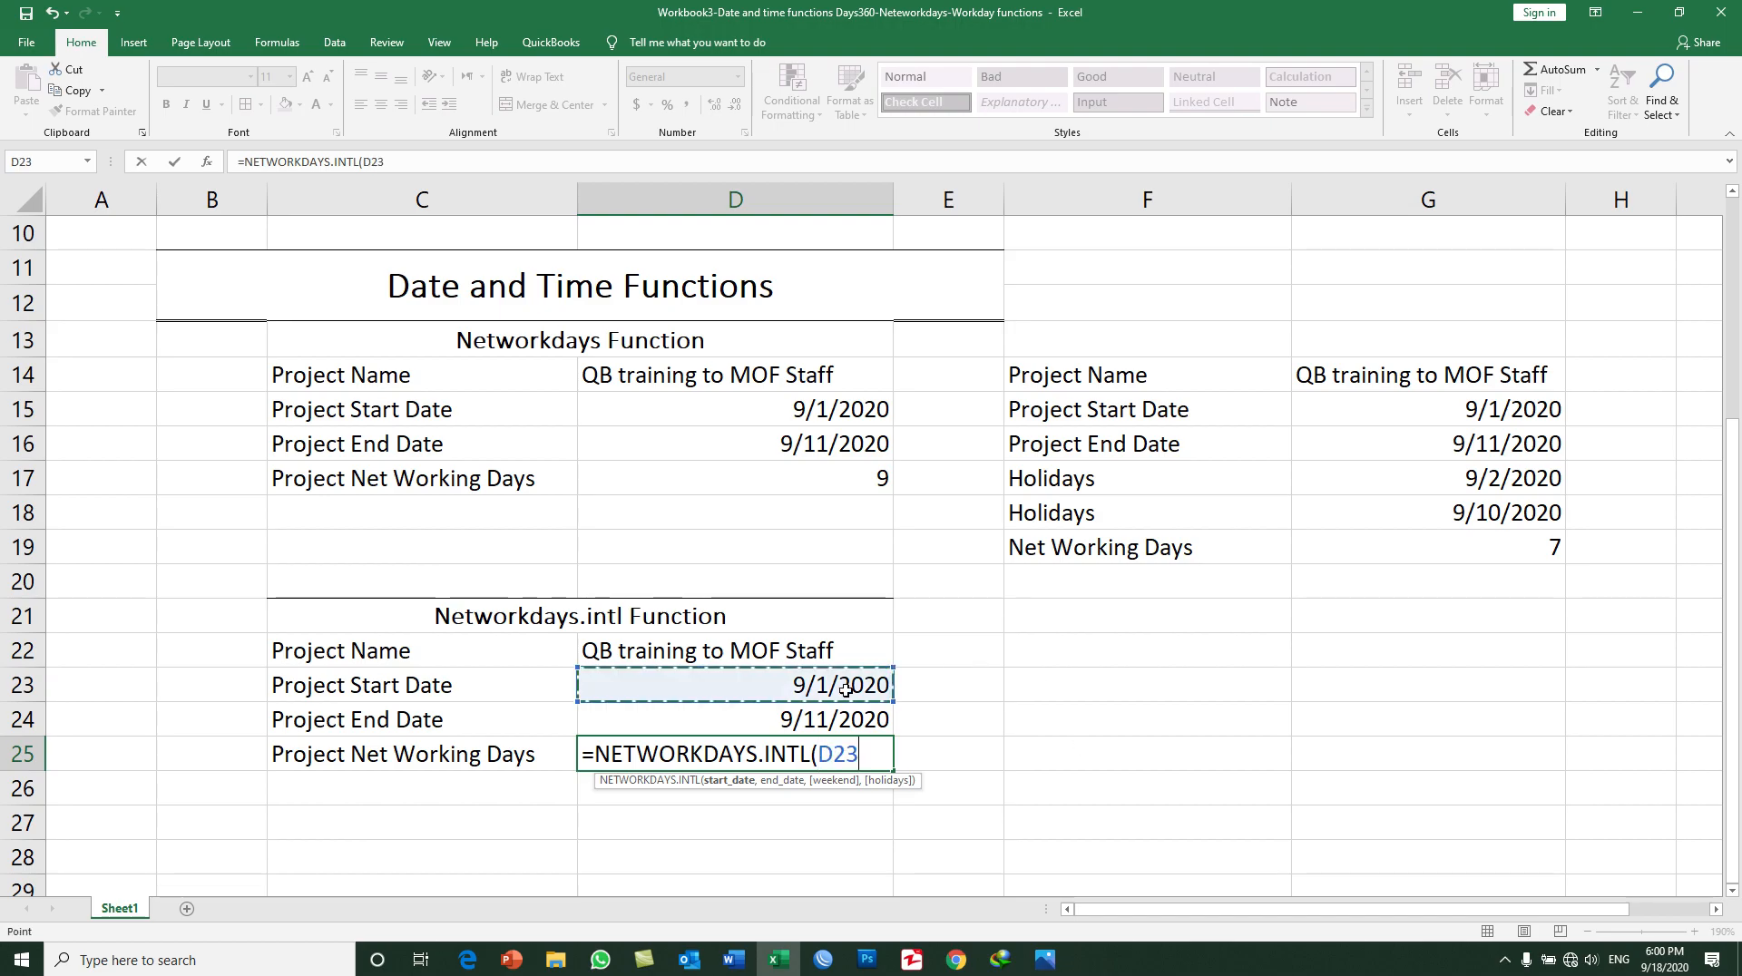
pyautogui.write(',')
pyautogui.click(850, 720)
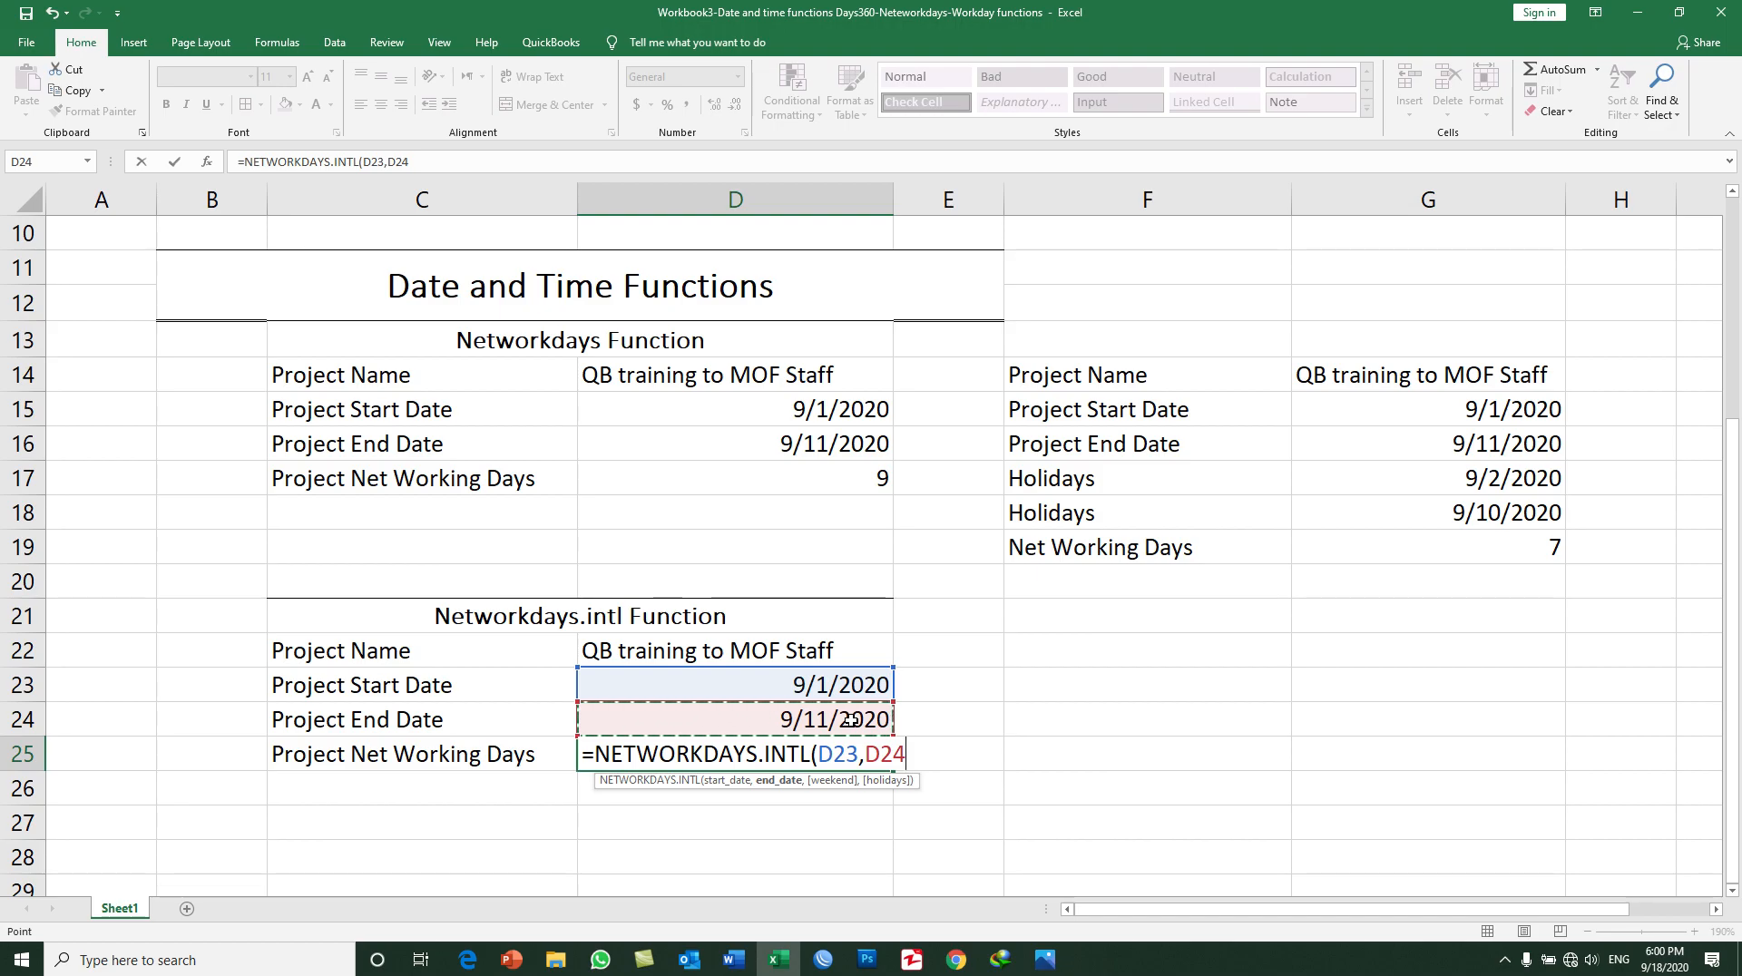
# Step: Add 16 - Friday only as the formula's weekend argument, complete it in D25 and reselect the cell
pyautogui.write(')')
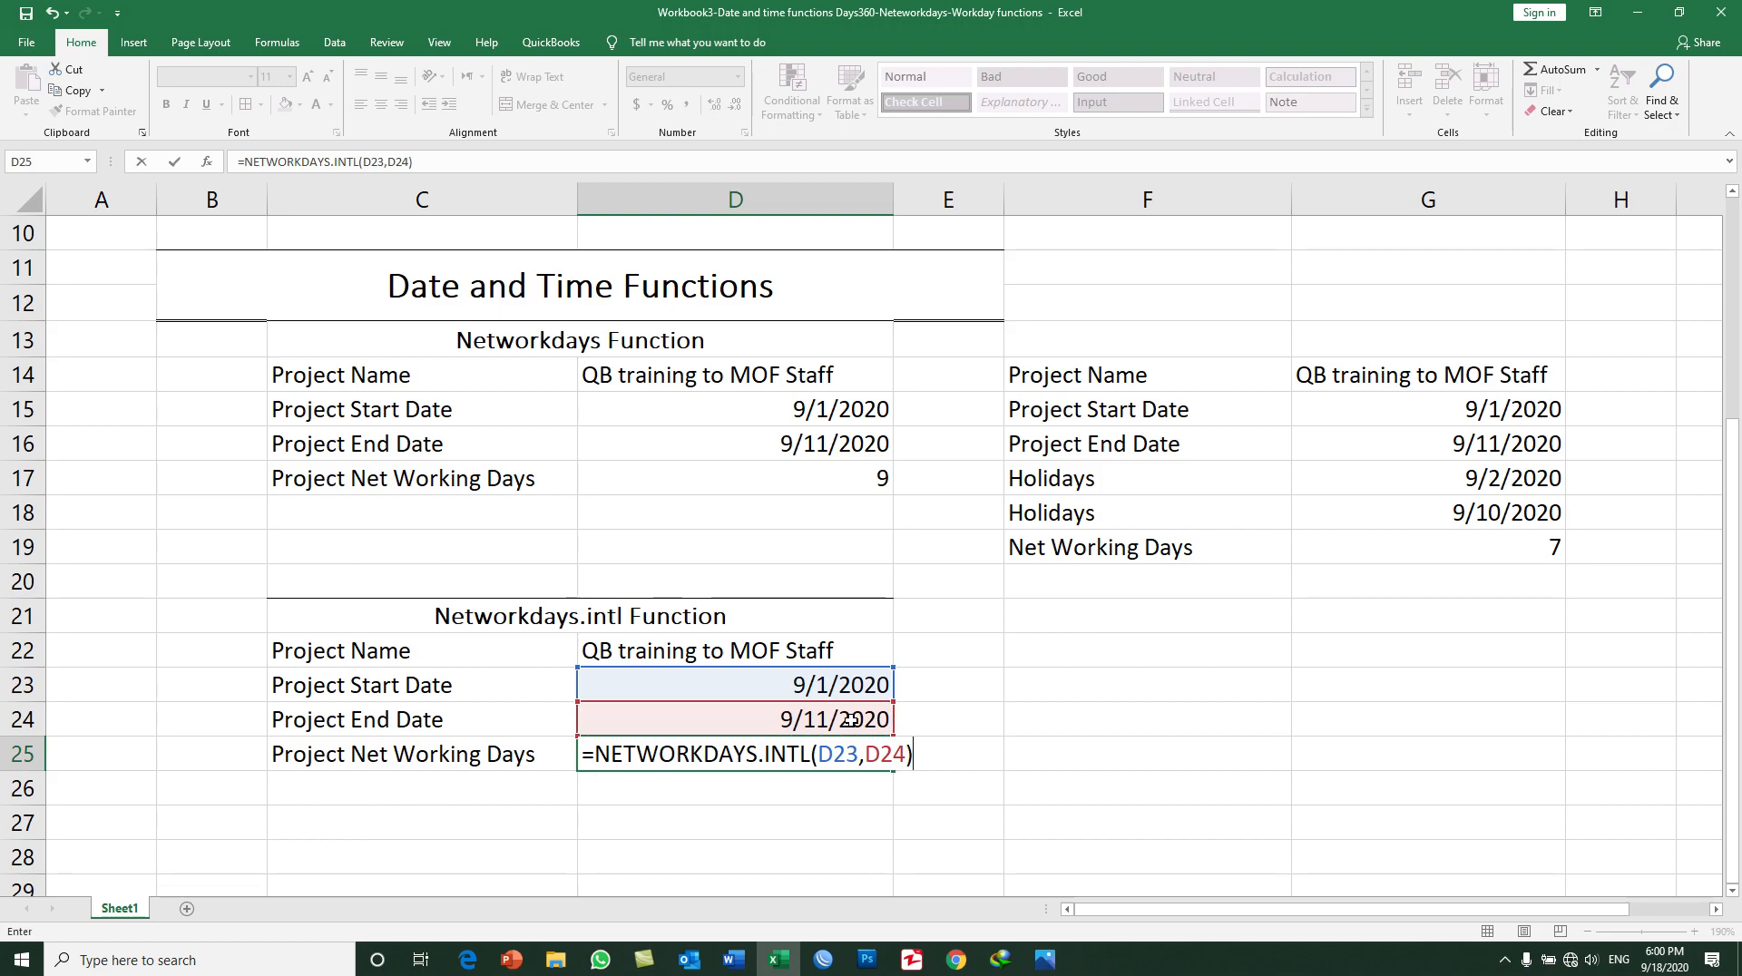
pyautogui.press('BackSpace')
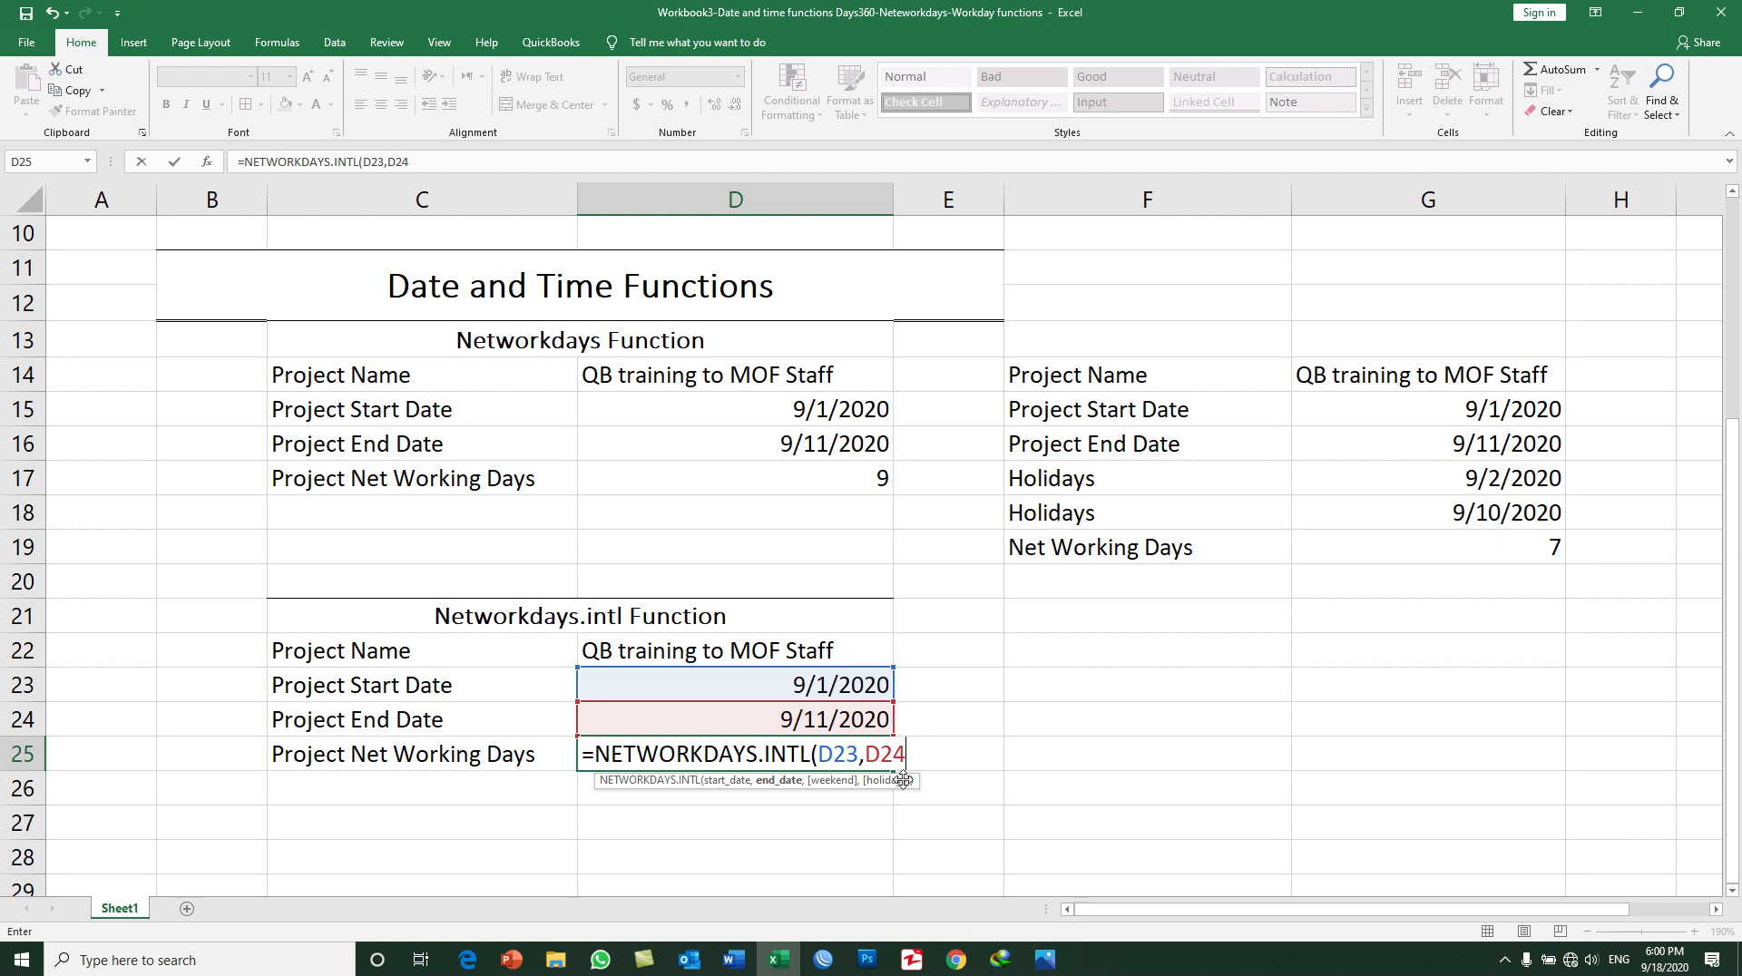
pyautogui.write(',')
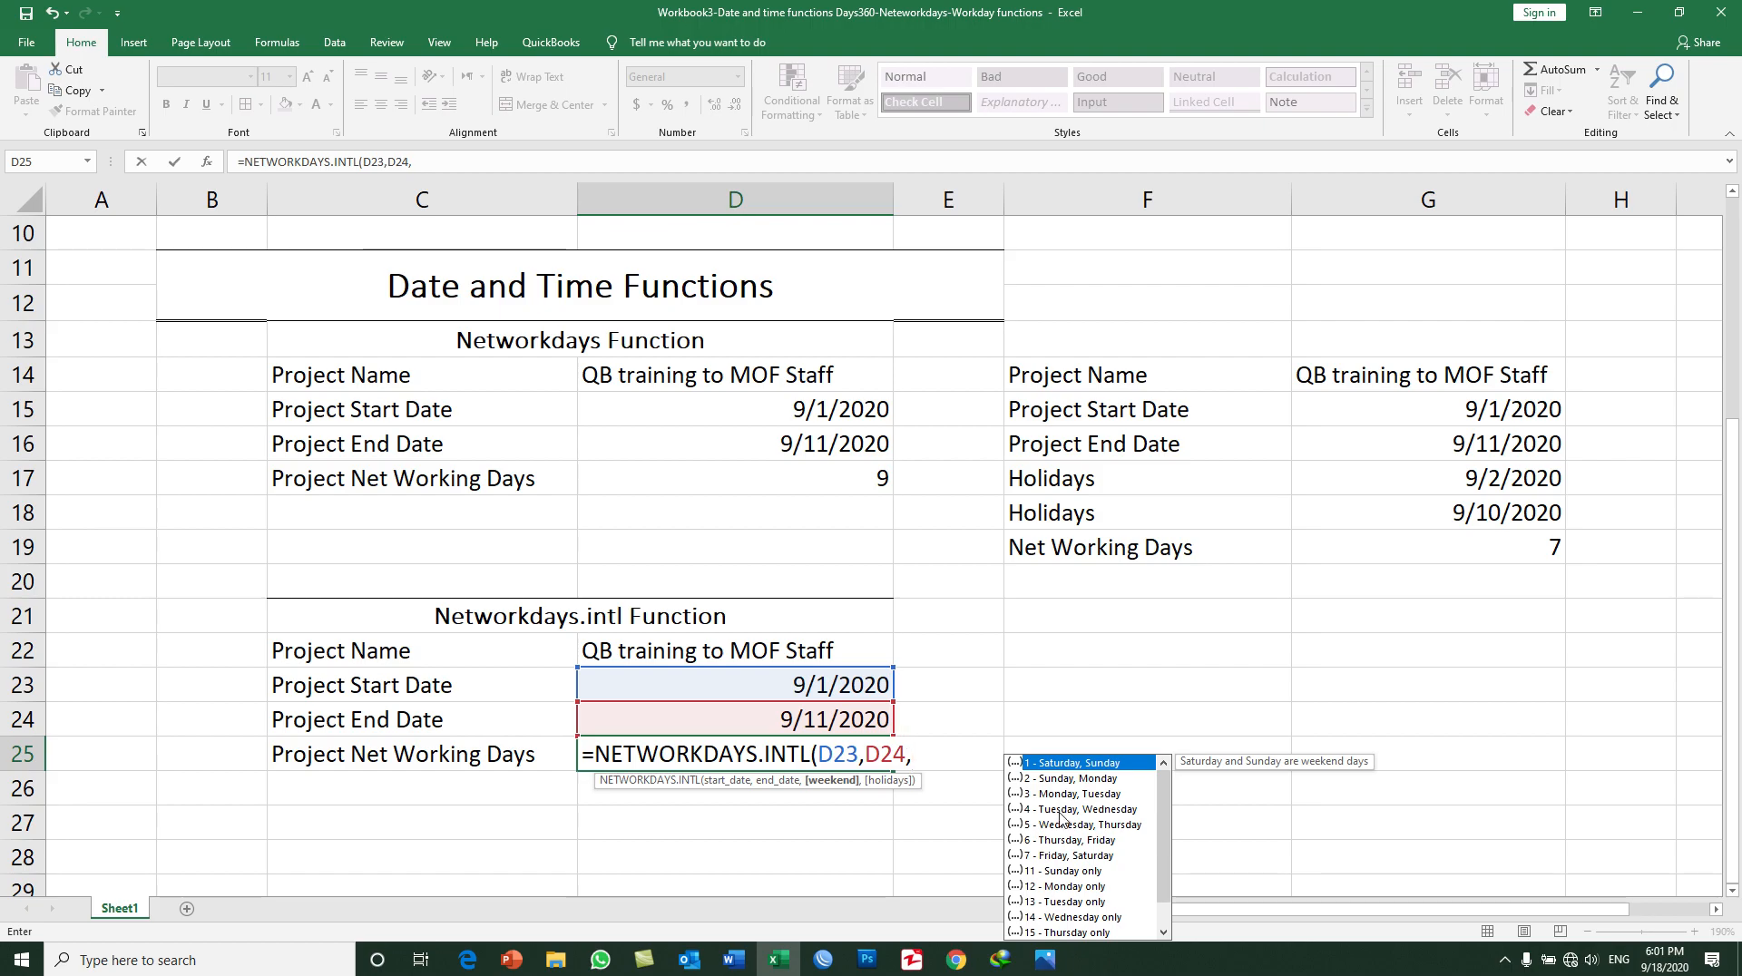
pyautogui.scroll(-1, 1080, 845)
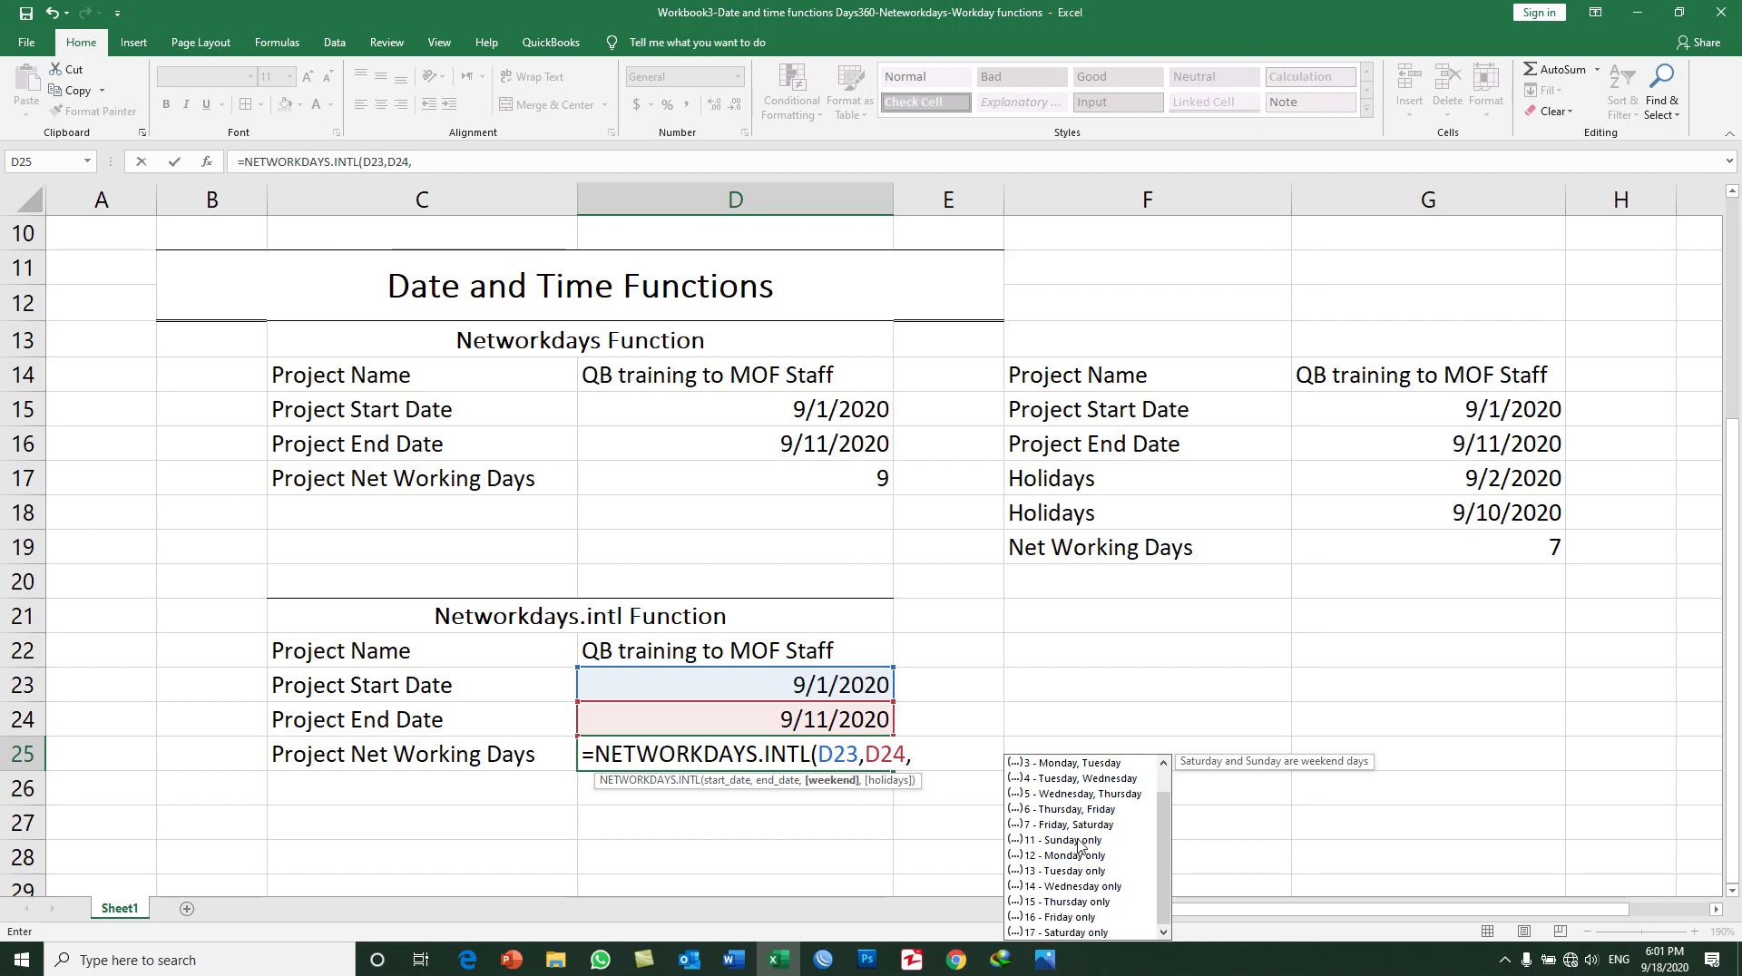
pyautogui.doubleClick(1078, 918)
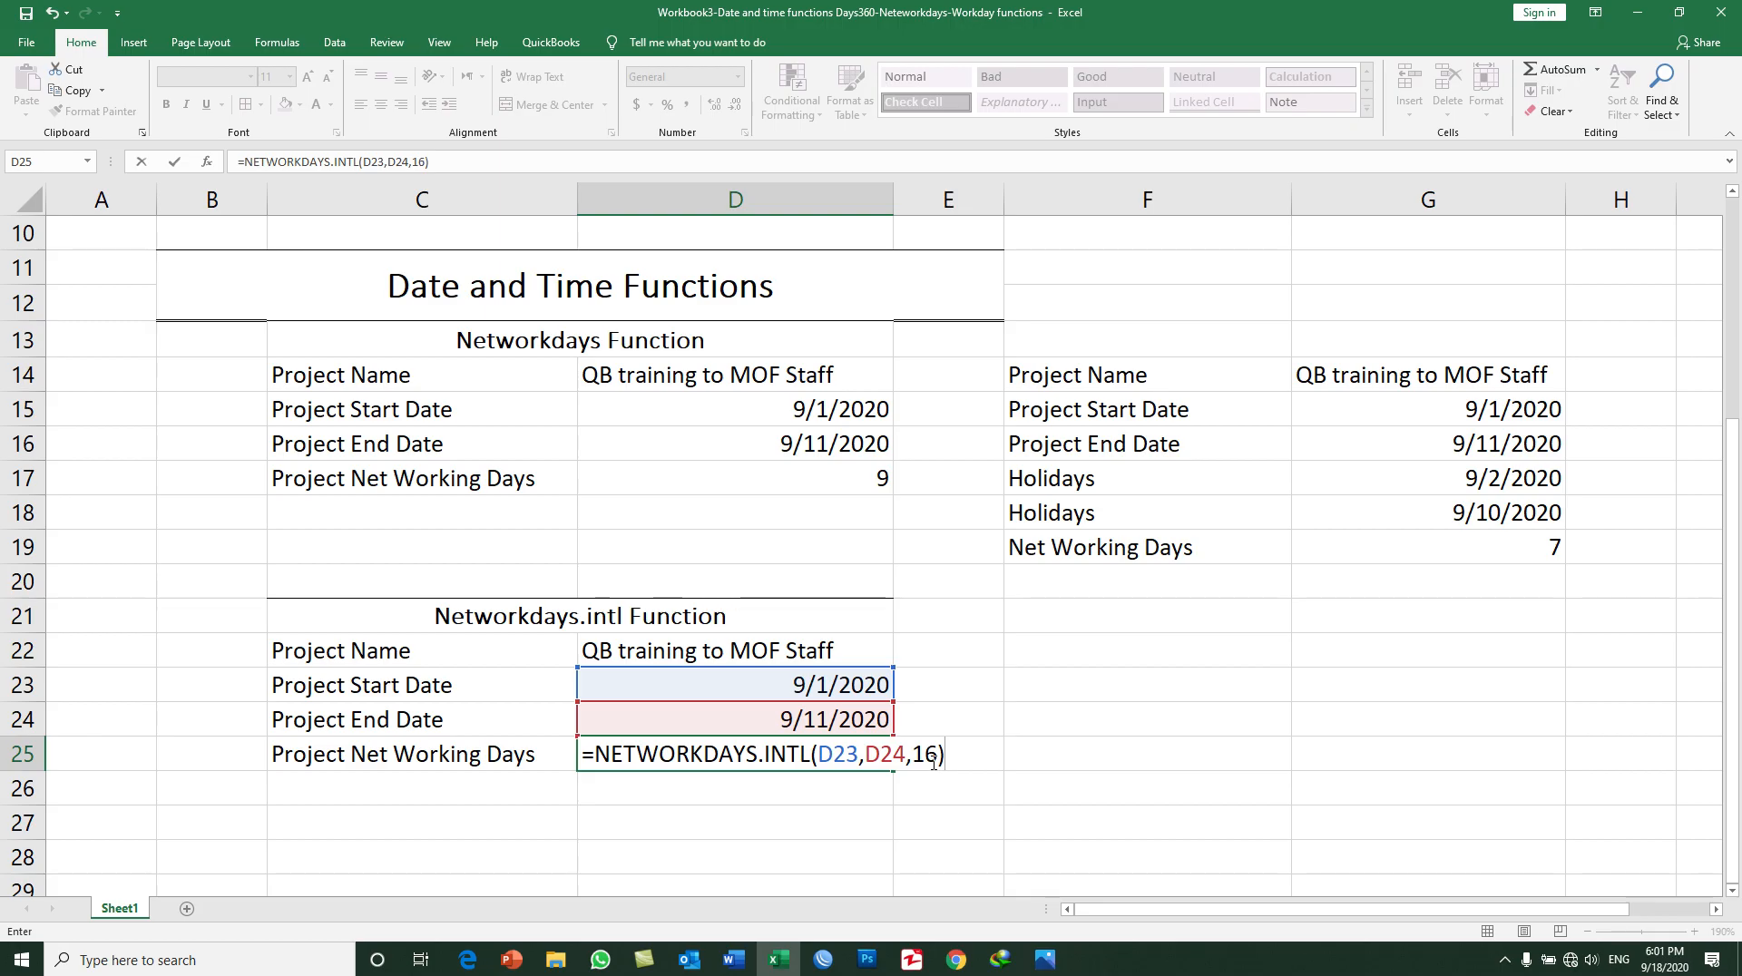
pyautogui.press('Return')
pyautogui.press('Up')
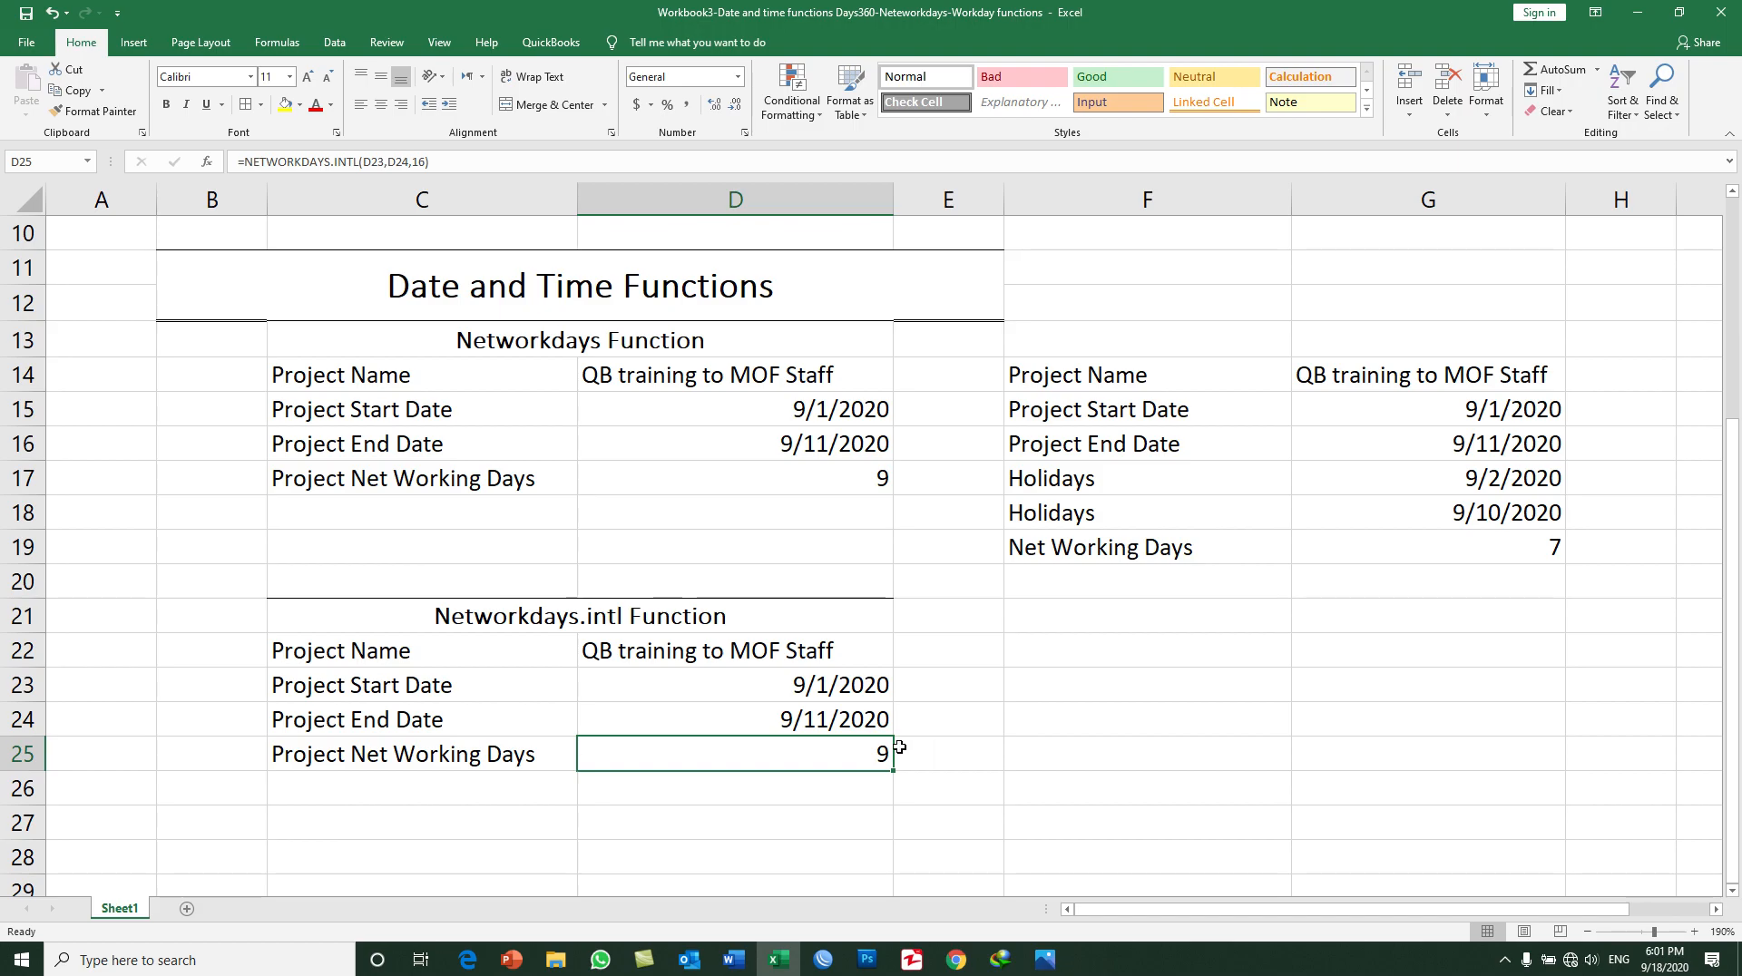
# Step: Reopen the D25 formula, clear its weekend argument and pick 16 - Friday only again
pyautogui.doubleClick(835, 751)
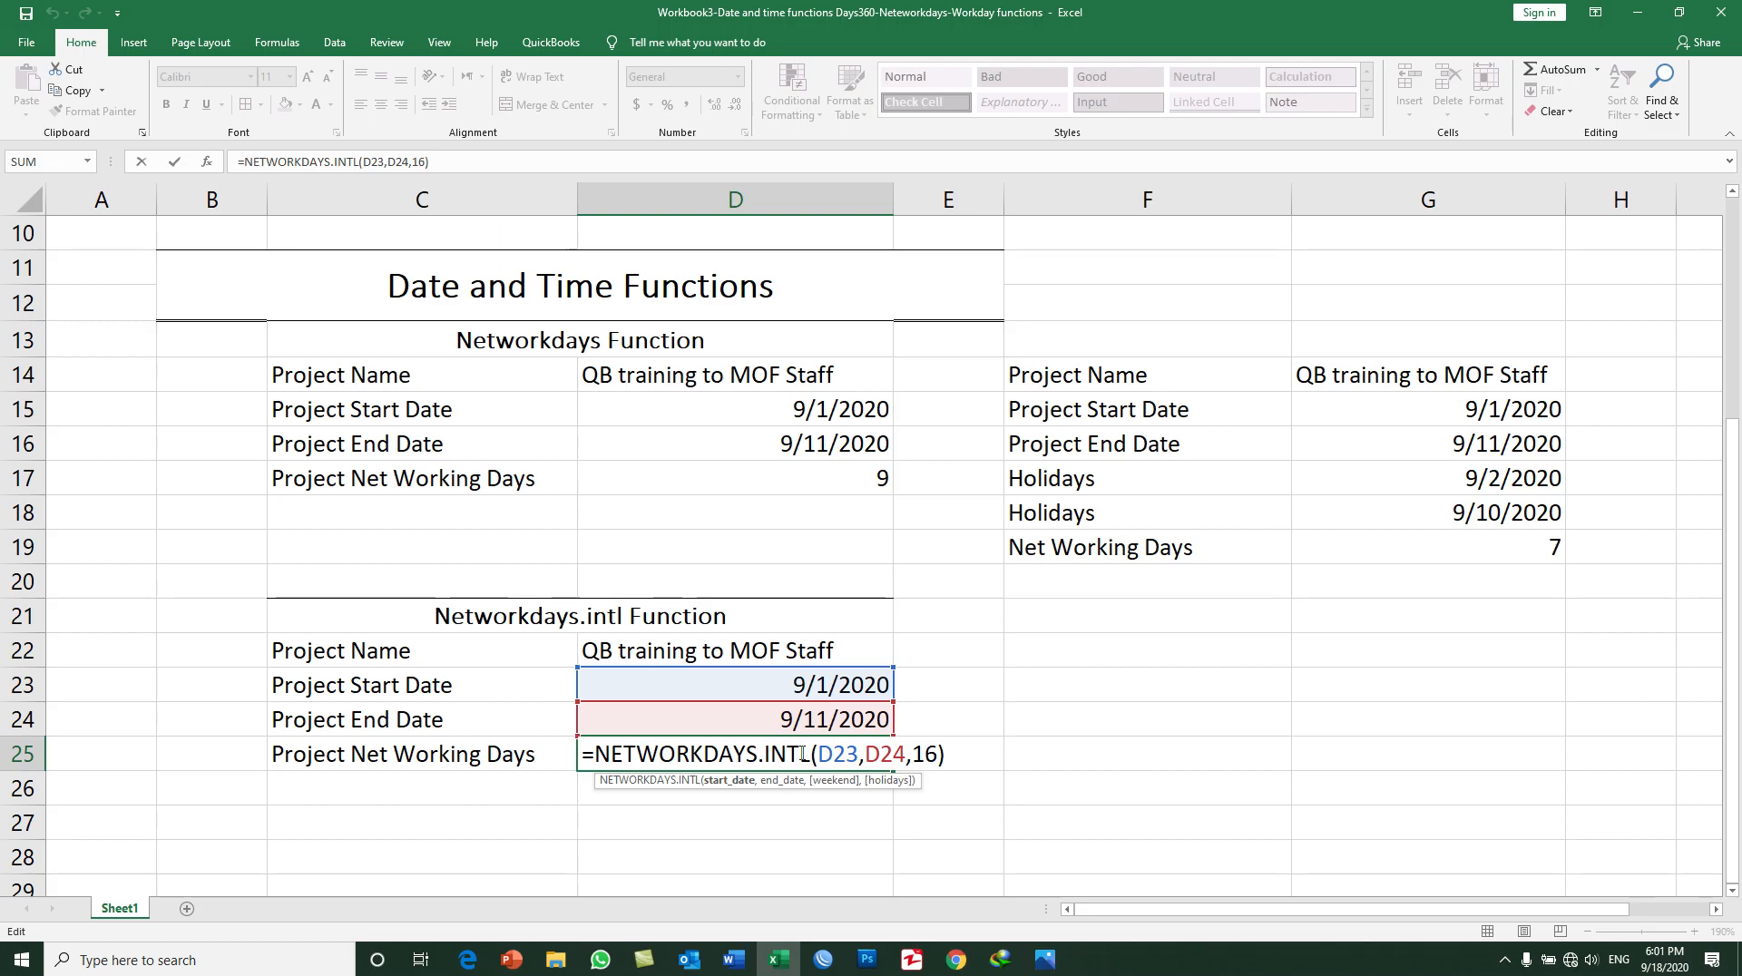
pyautogui.click(862, 753)
pyautogui.click(899, 752)
pyautogui.click(931, 753)
pyautogui.click(937, 752)
pyautogui.press('BackSpace')
pyautogui.press('BackSpace')
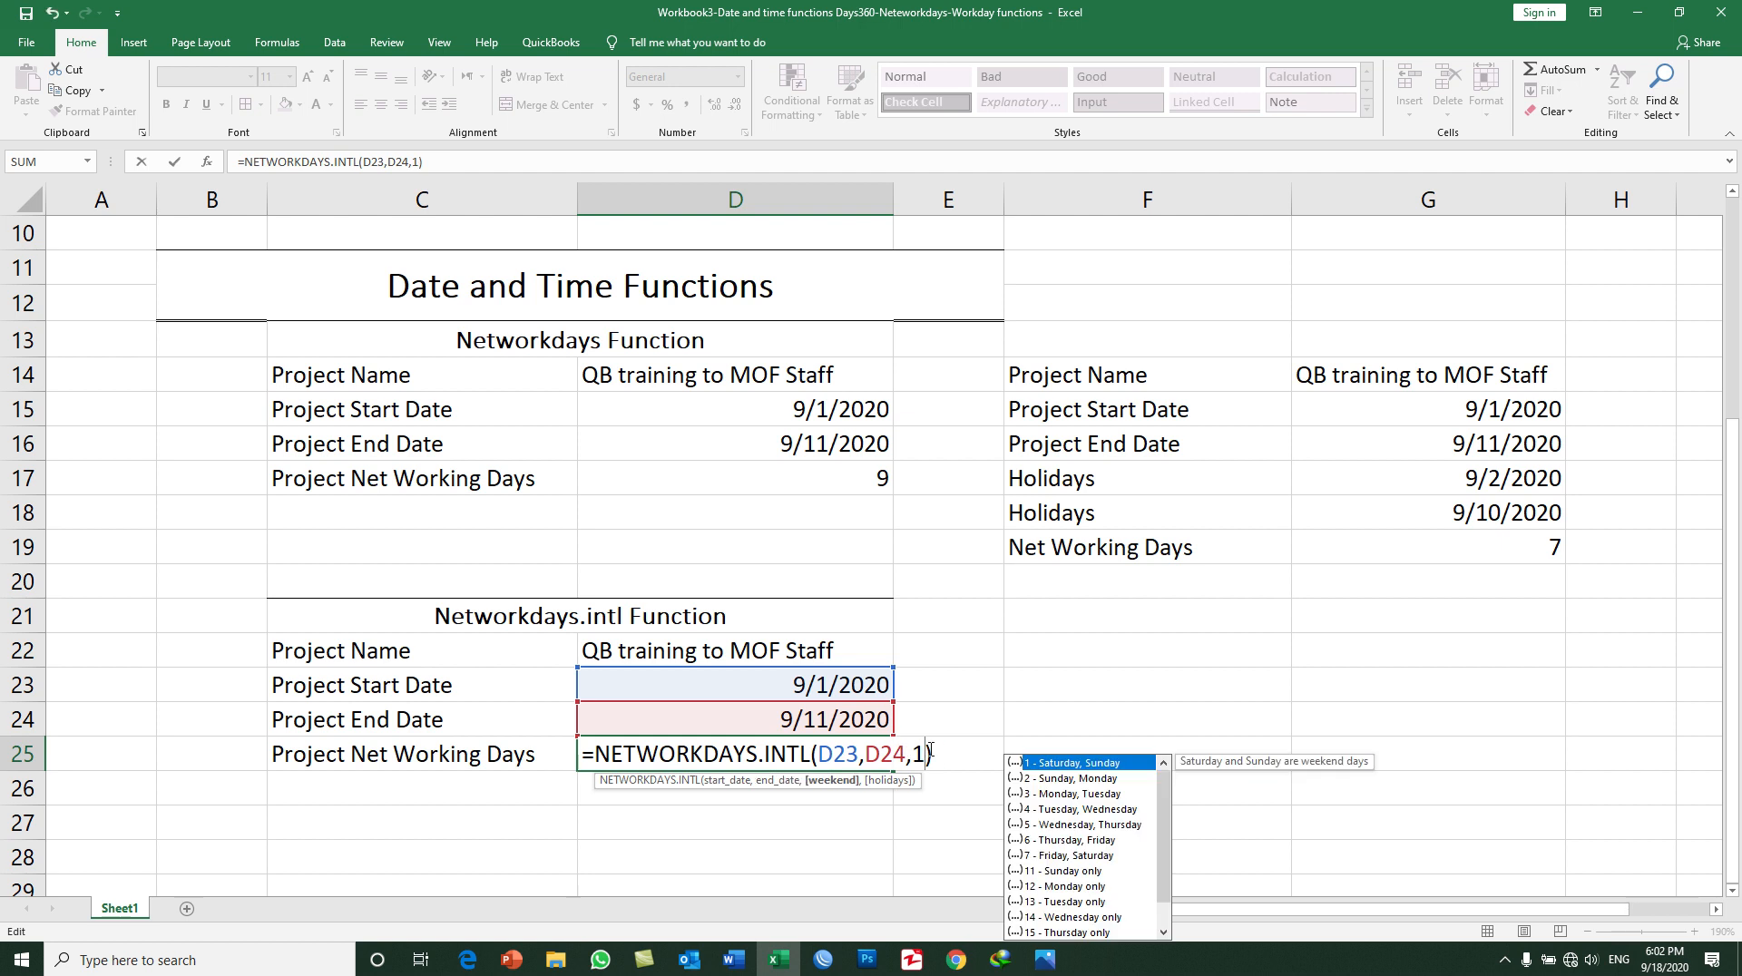
pyautogui.scroll(-1, 1090, 862)
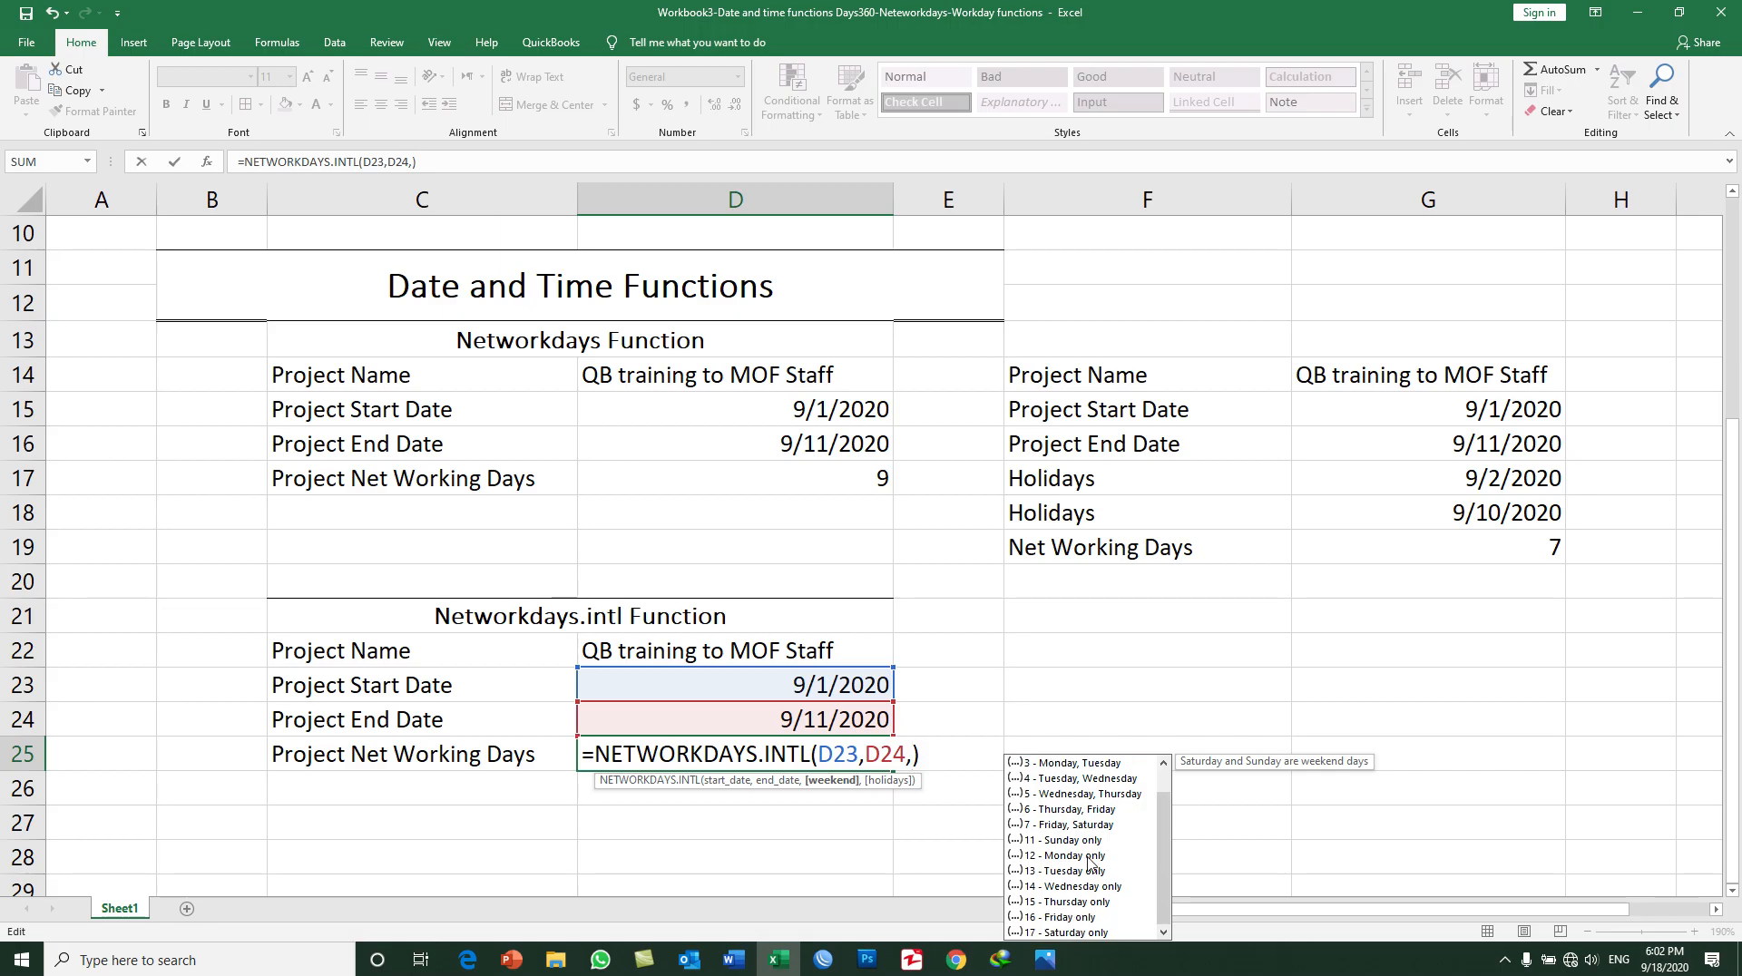
pyautogui.doubleClick(1080, 917)
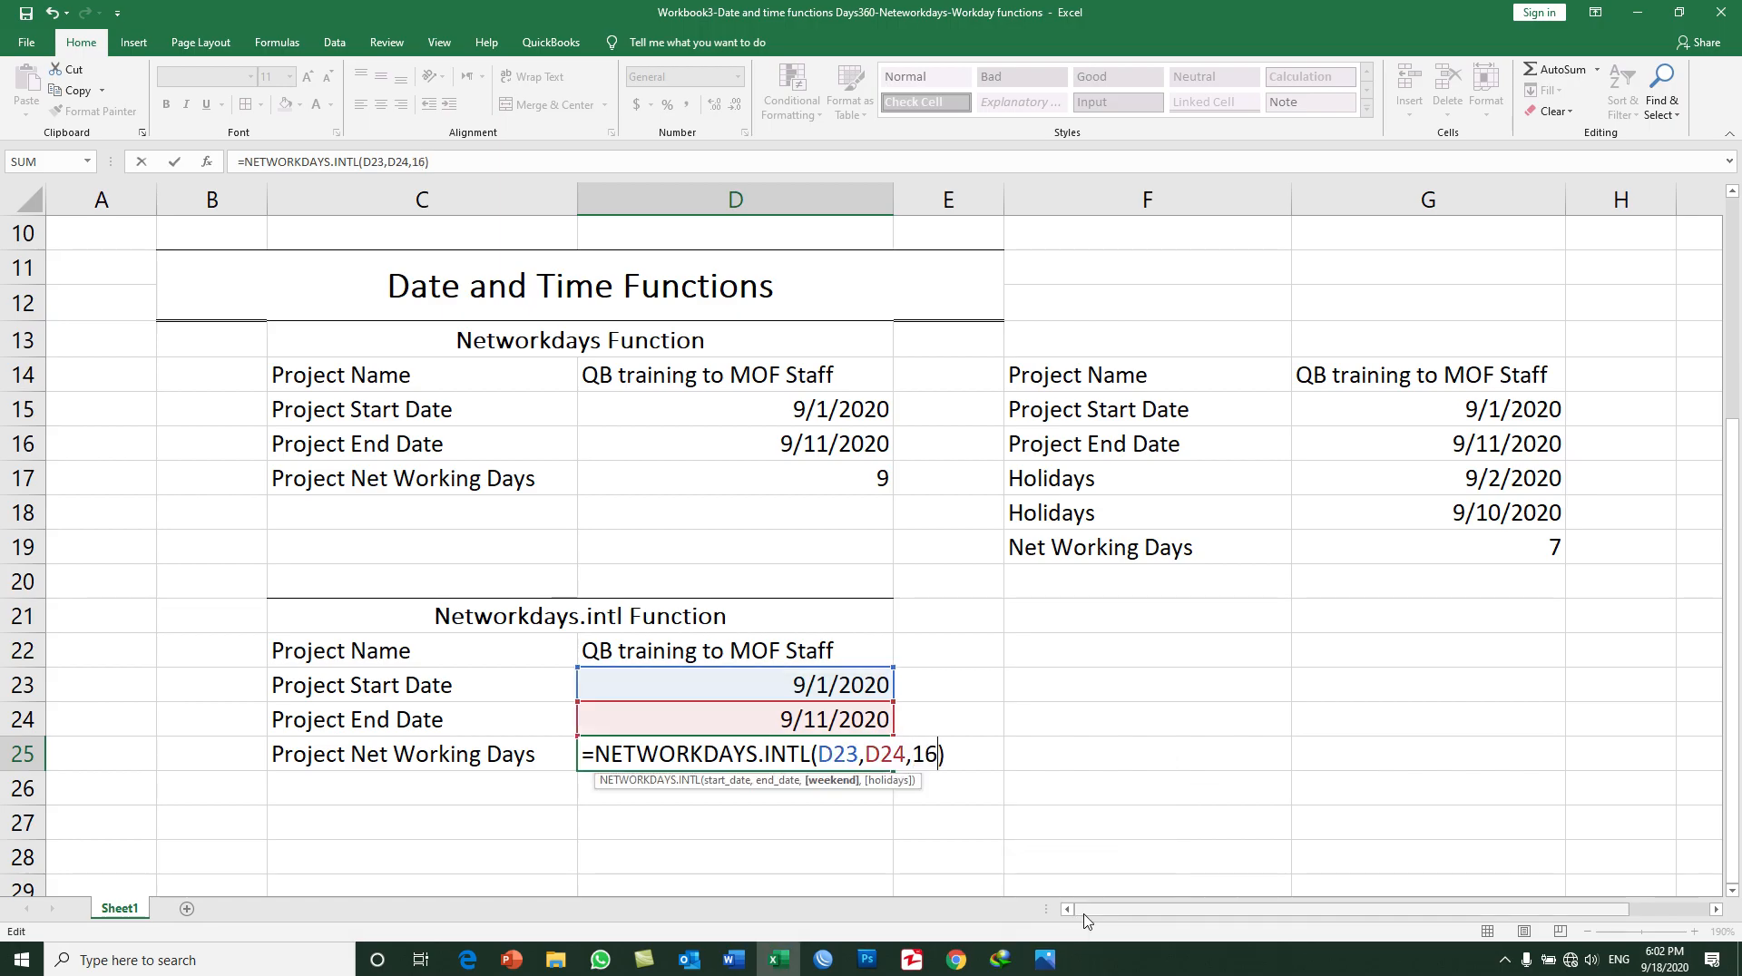
pyautogui.press('Return')
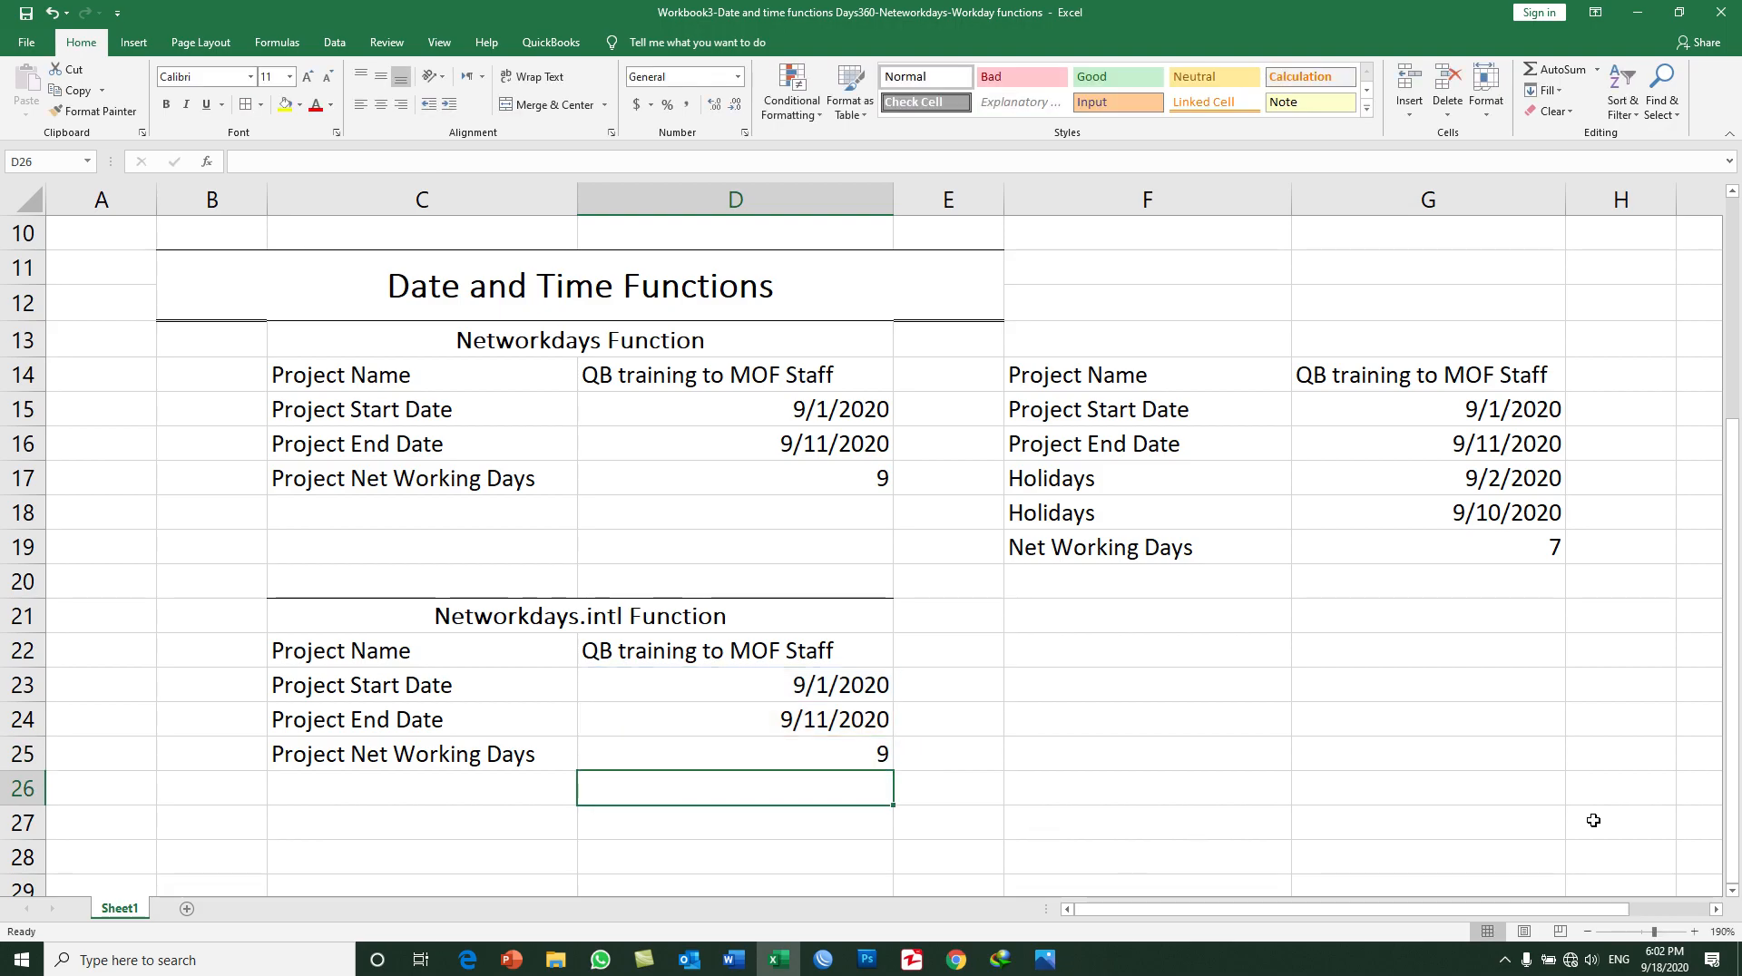
# Step: Check the project period in the system calendar and compare the dates and net working days of the Networkdays and Networkdays.intl tables
pyautogui.click(1666, 964)
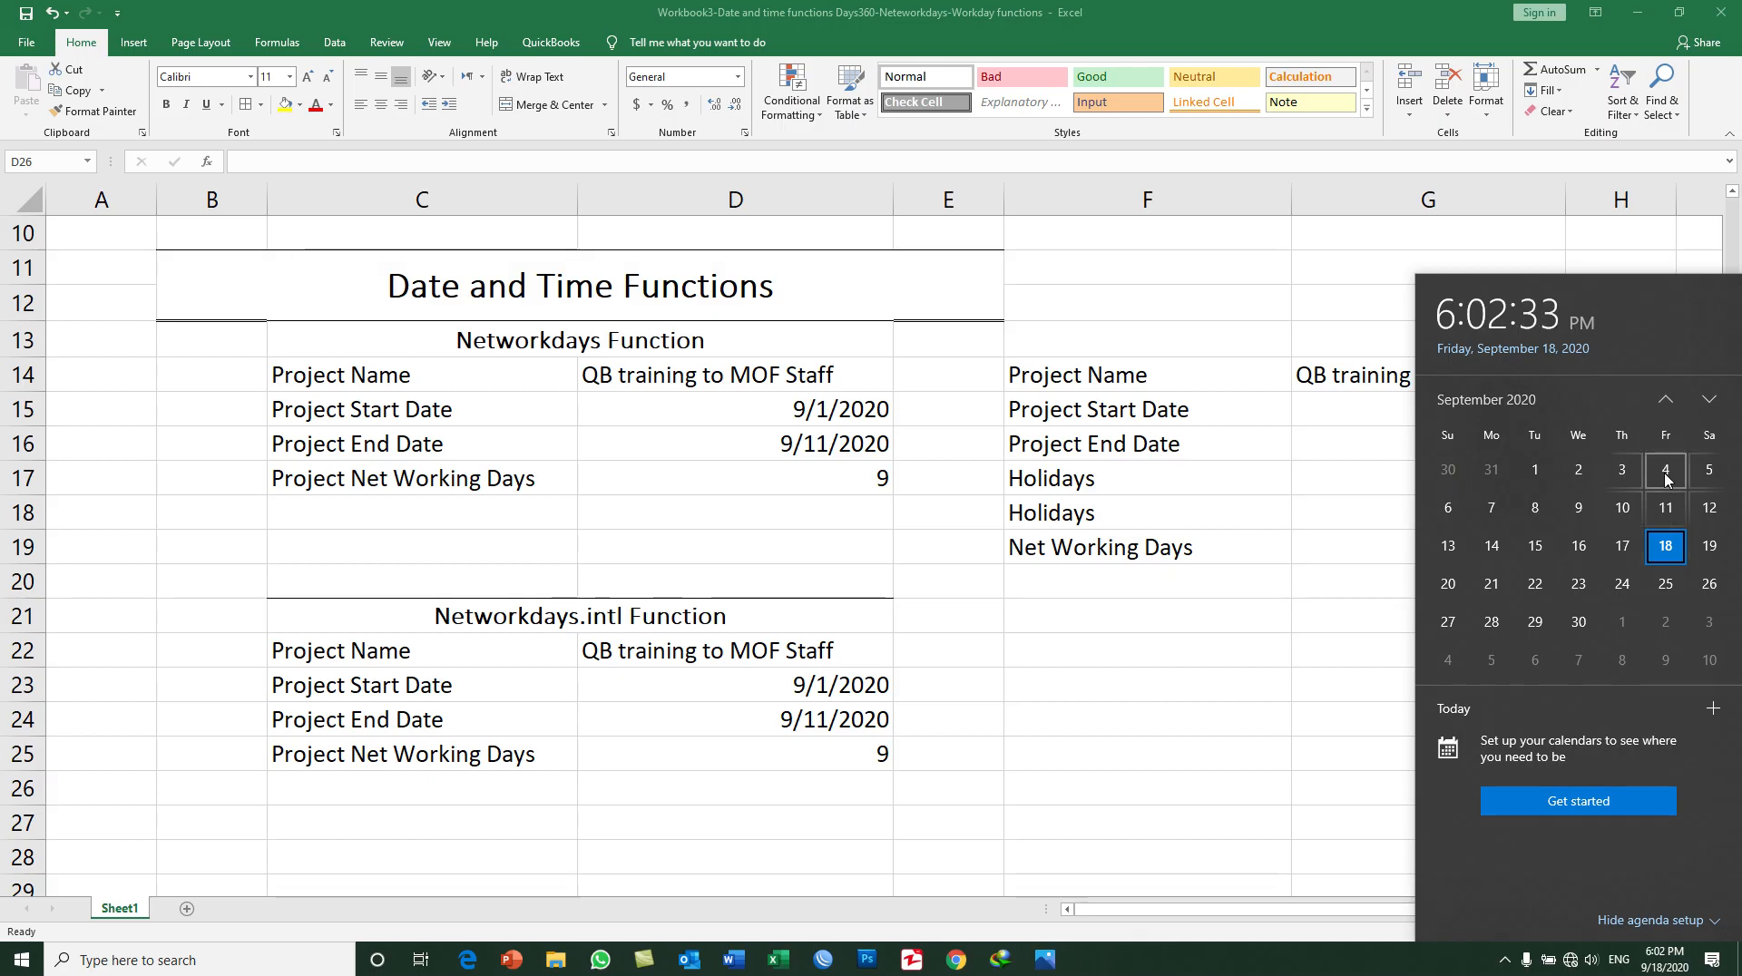
pyautogui.click(882, 488)
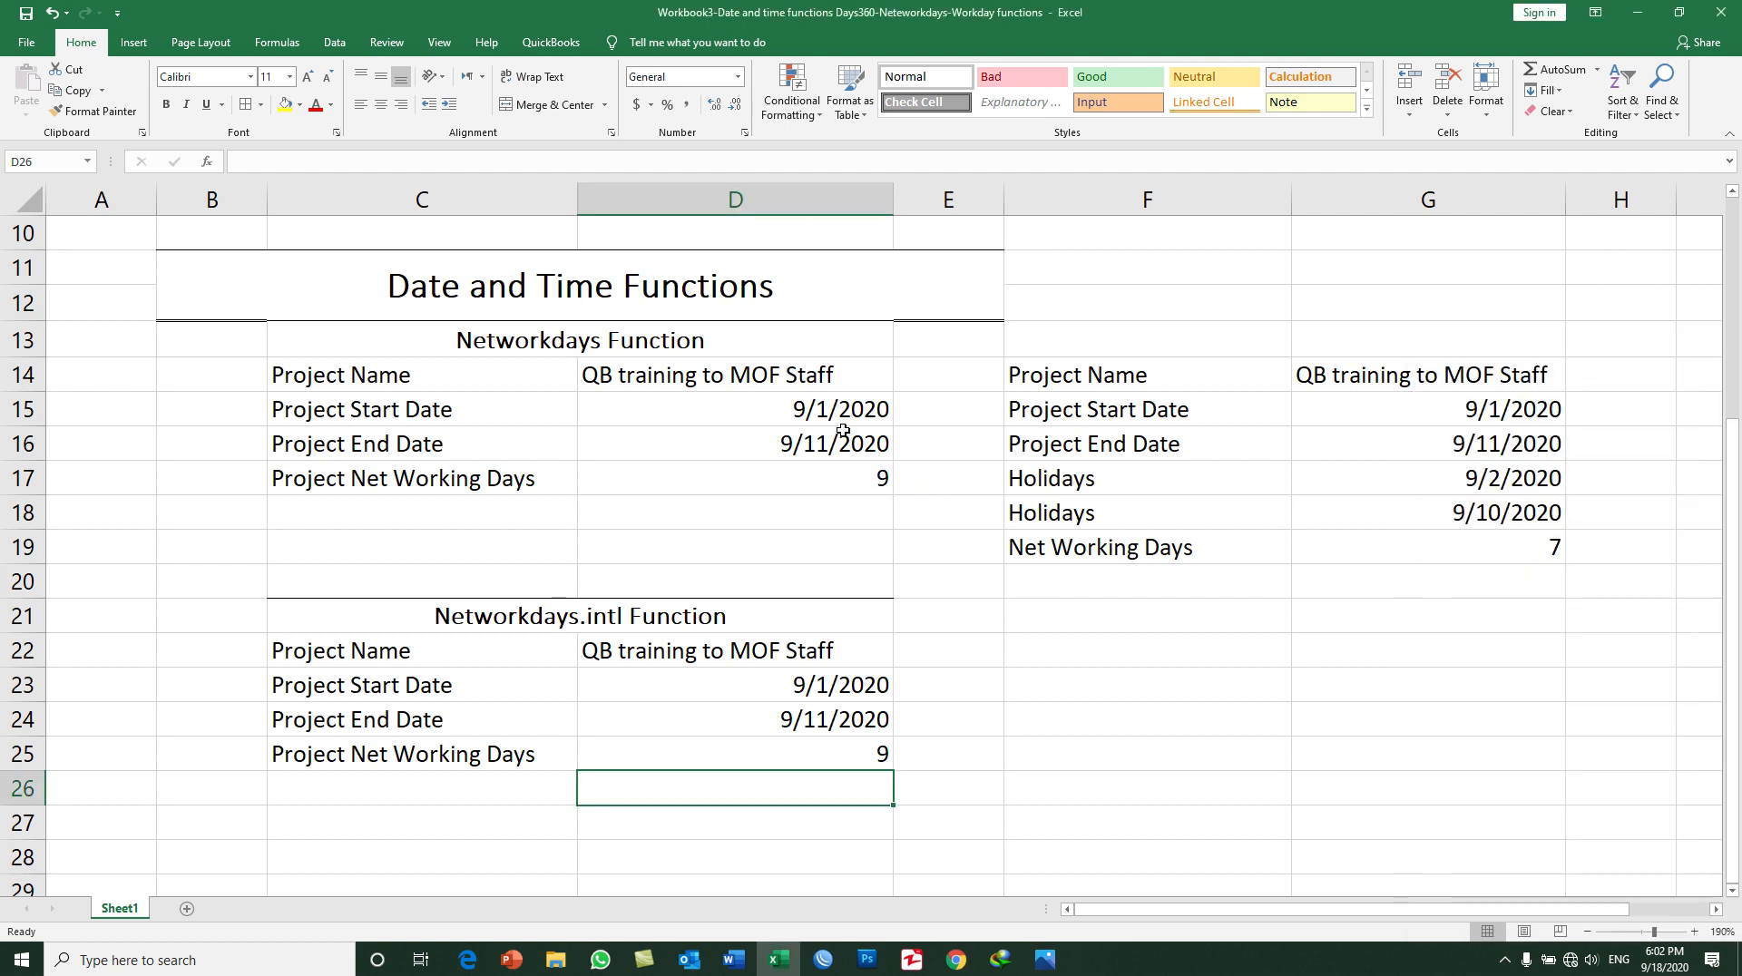
pyautogui.click(832, 685)
pyautogui.click(830, 721)
pyautogui.click(829, 753)
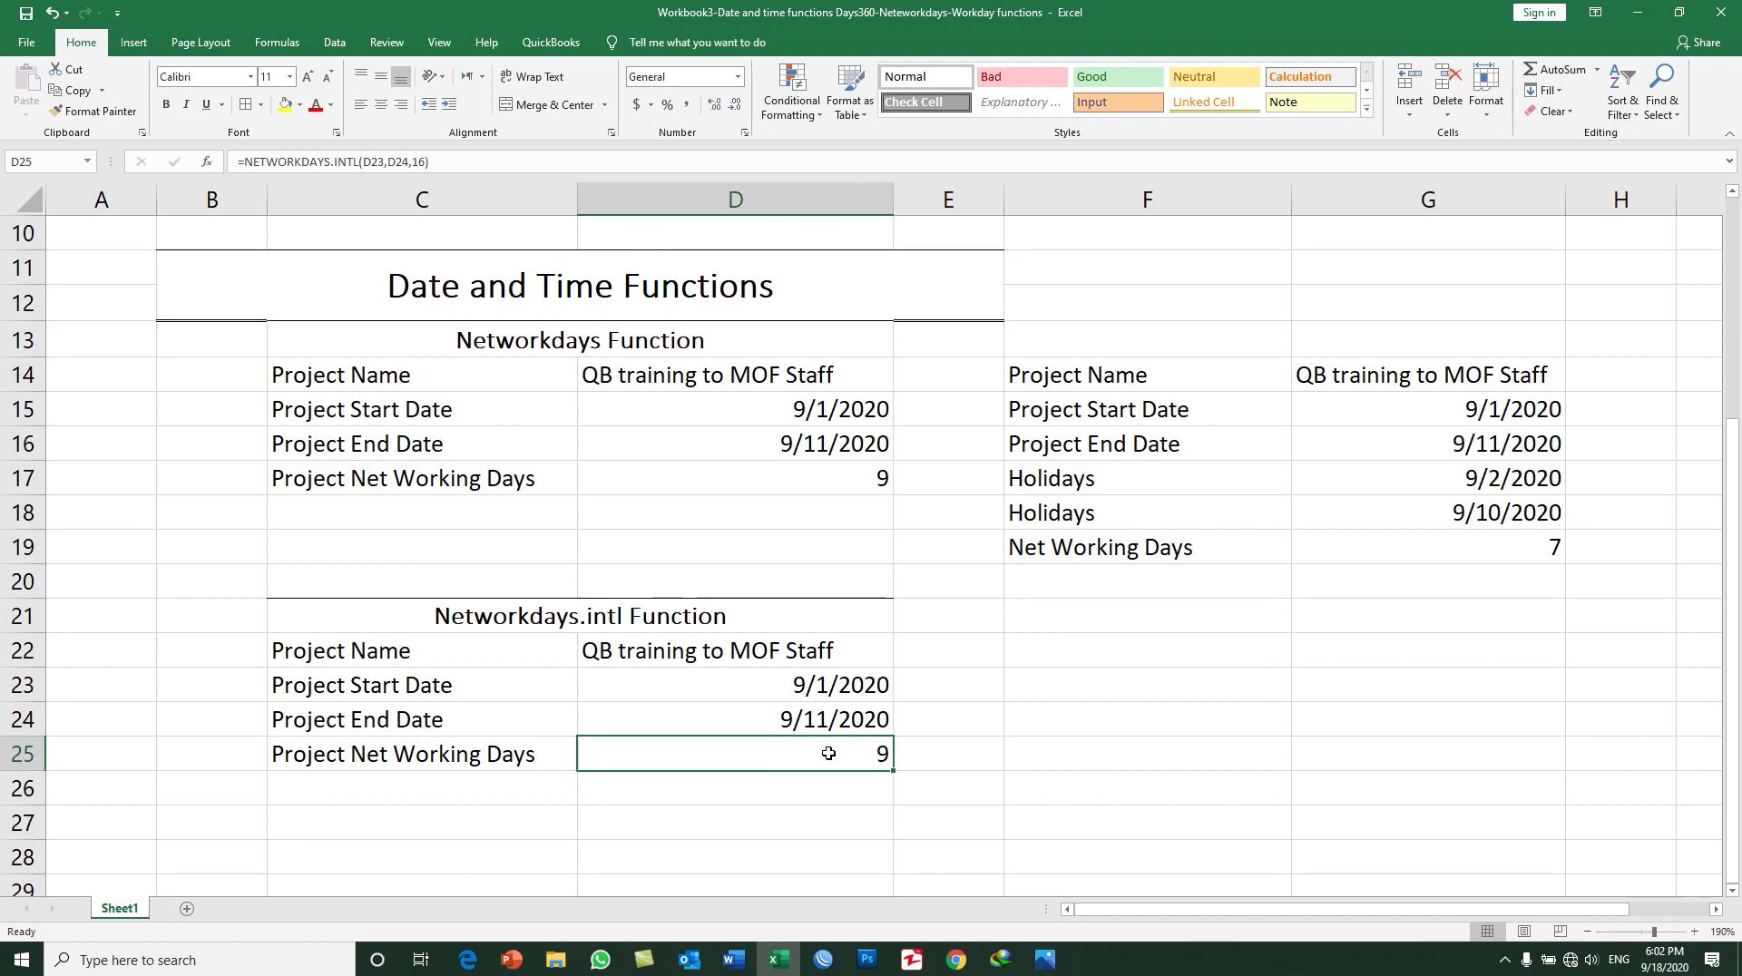
pyautogui.click(880, 478)
pyautogui.click(852, 752)
pyautogui.click(814, 442)
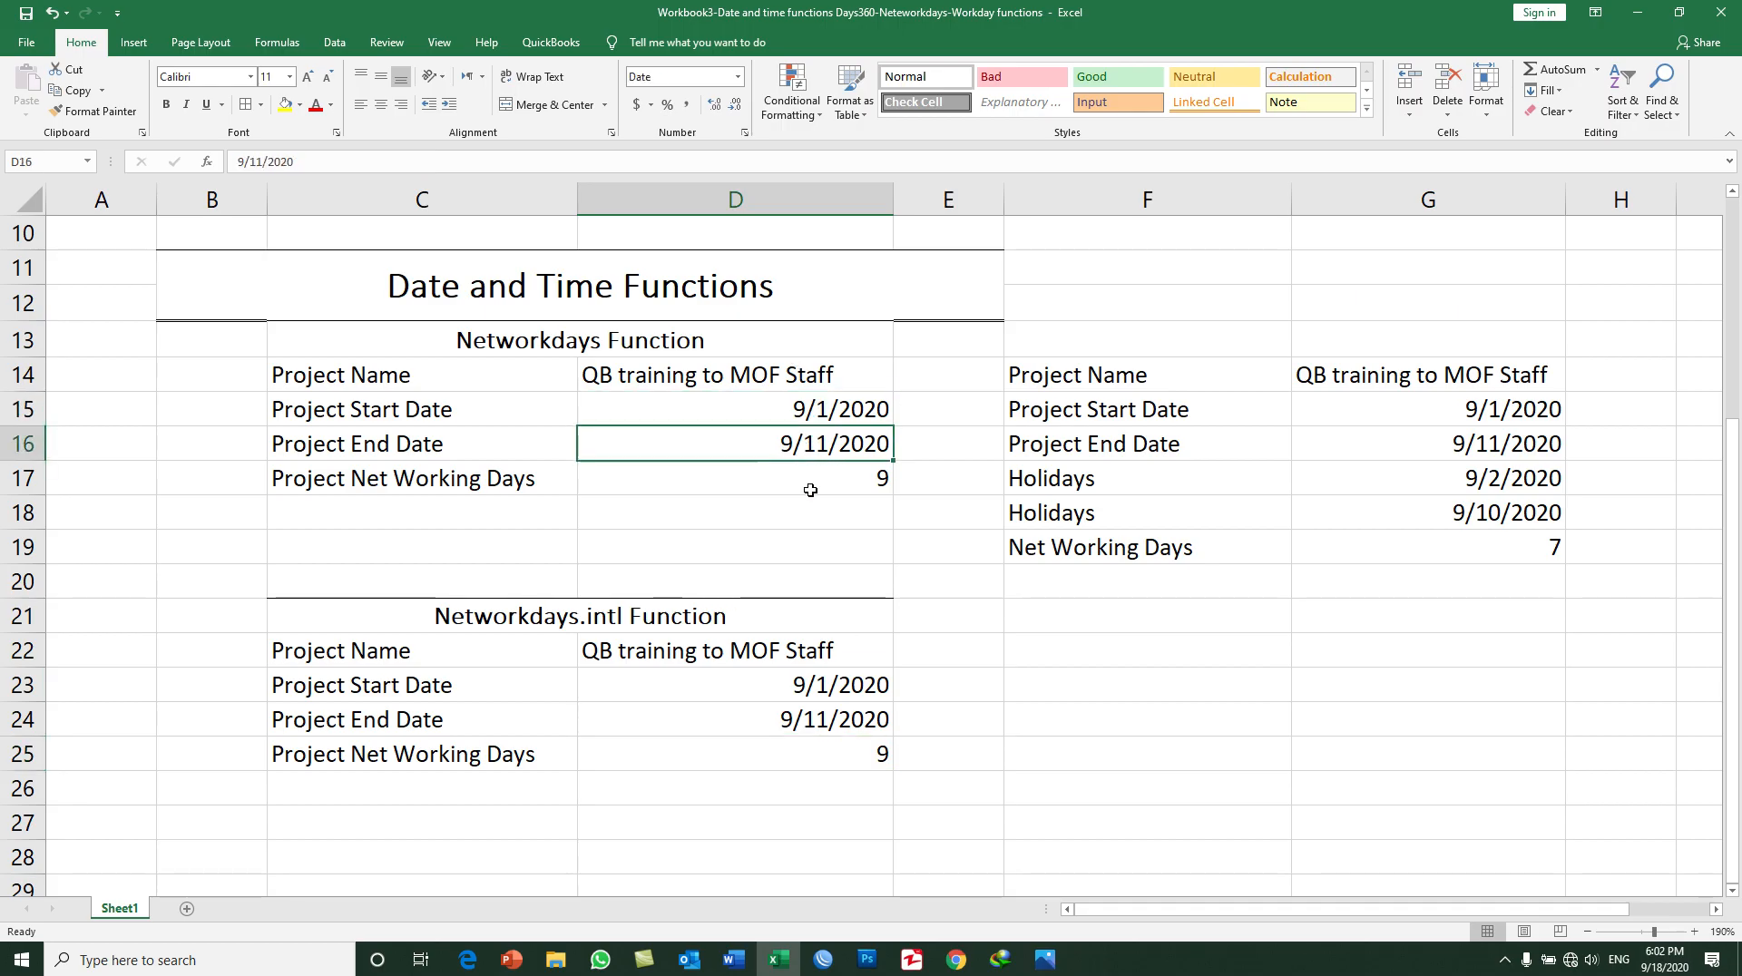
pyautogui.click(828, 678)
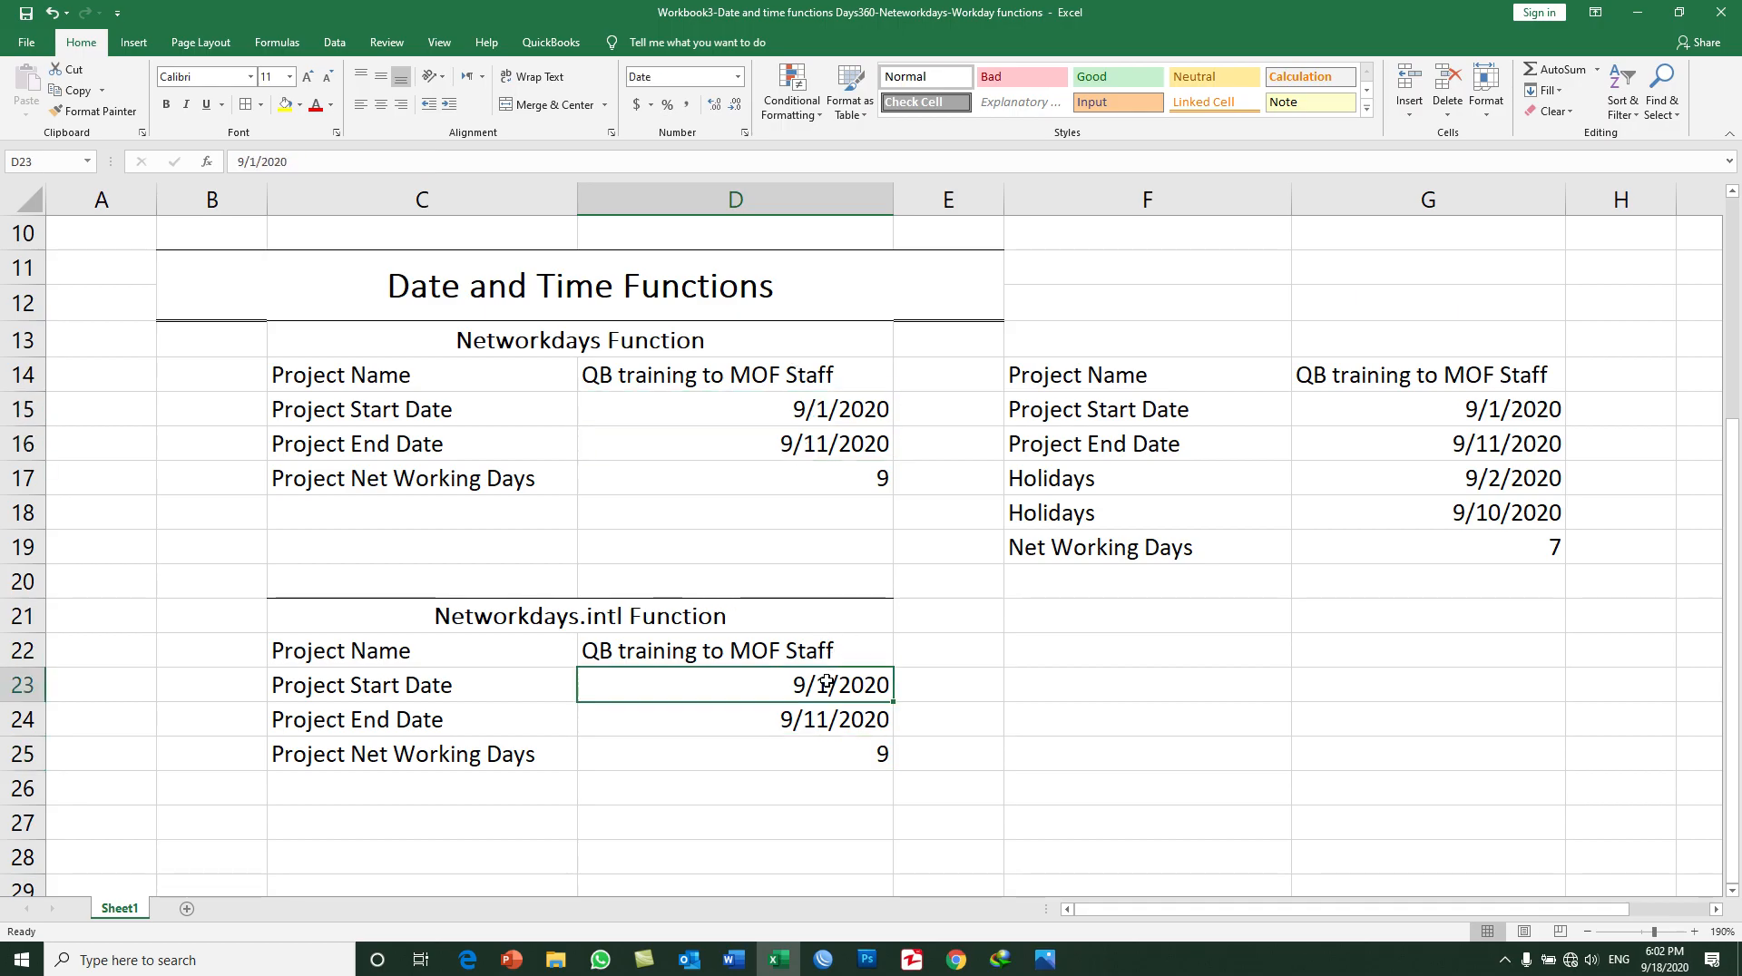
# Step: Change the project end date in D24 of the Networkdays.intl table to 9/10/2020
pyautogui.click(827, 724)
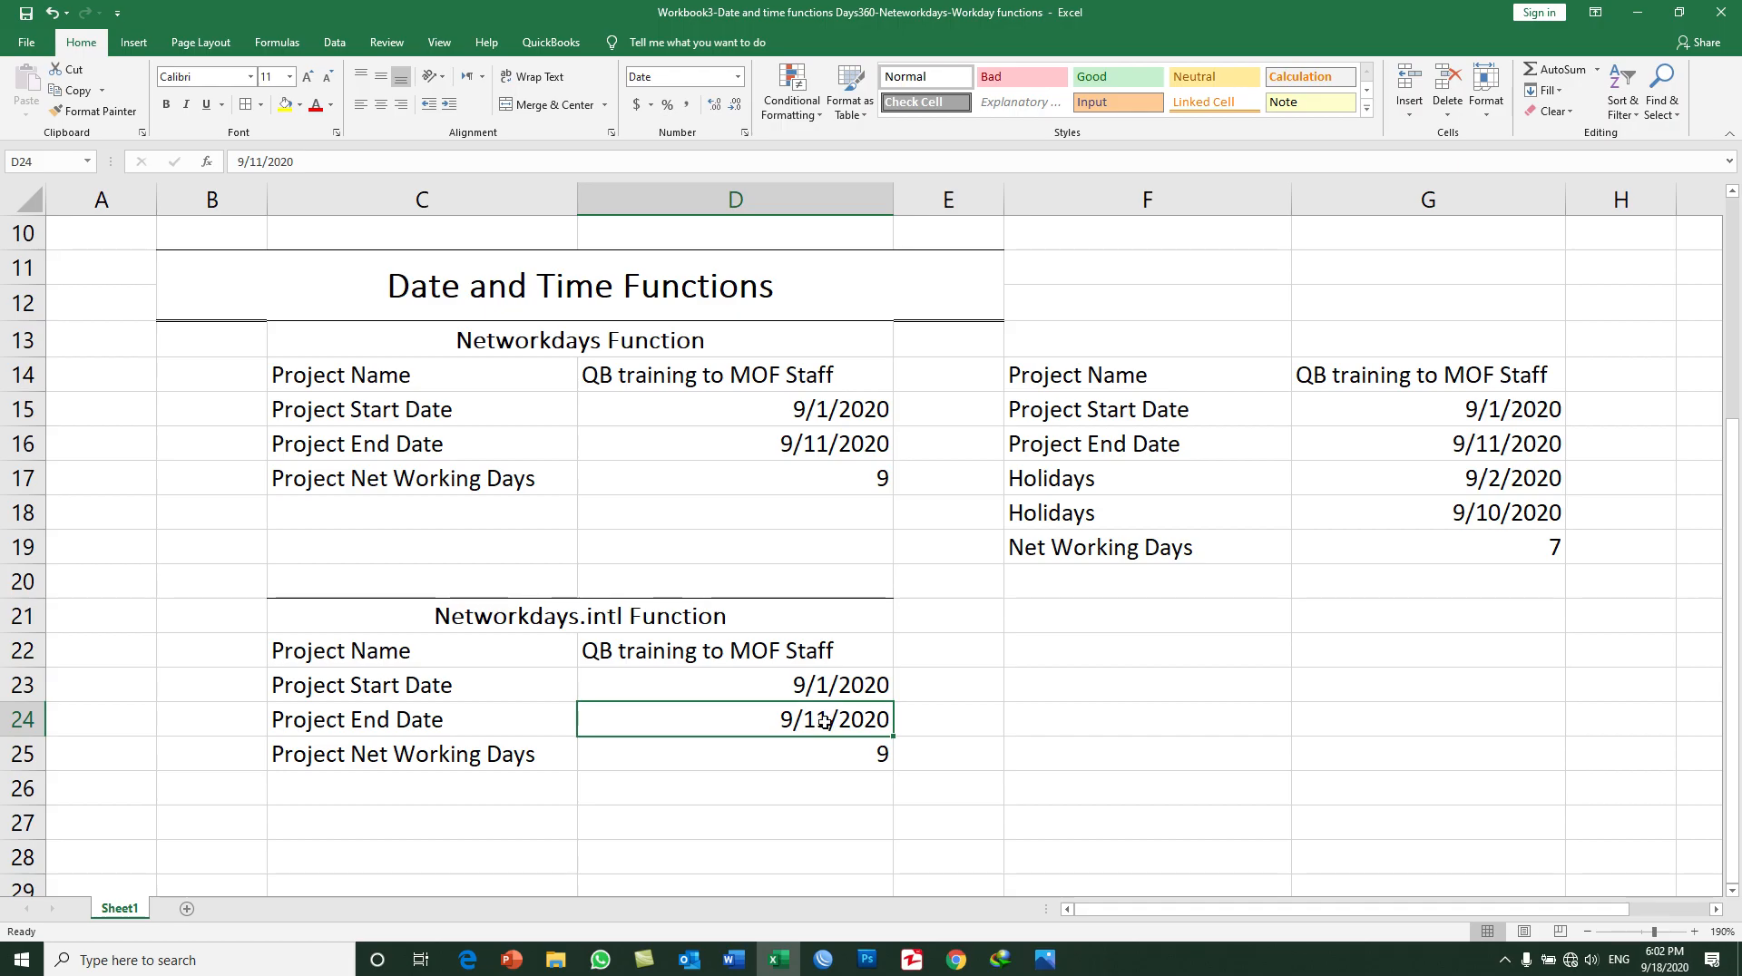
pyautogui.doubleClick(823, 721)
pyautogui.write('0')
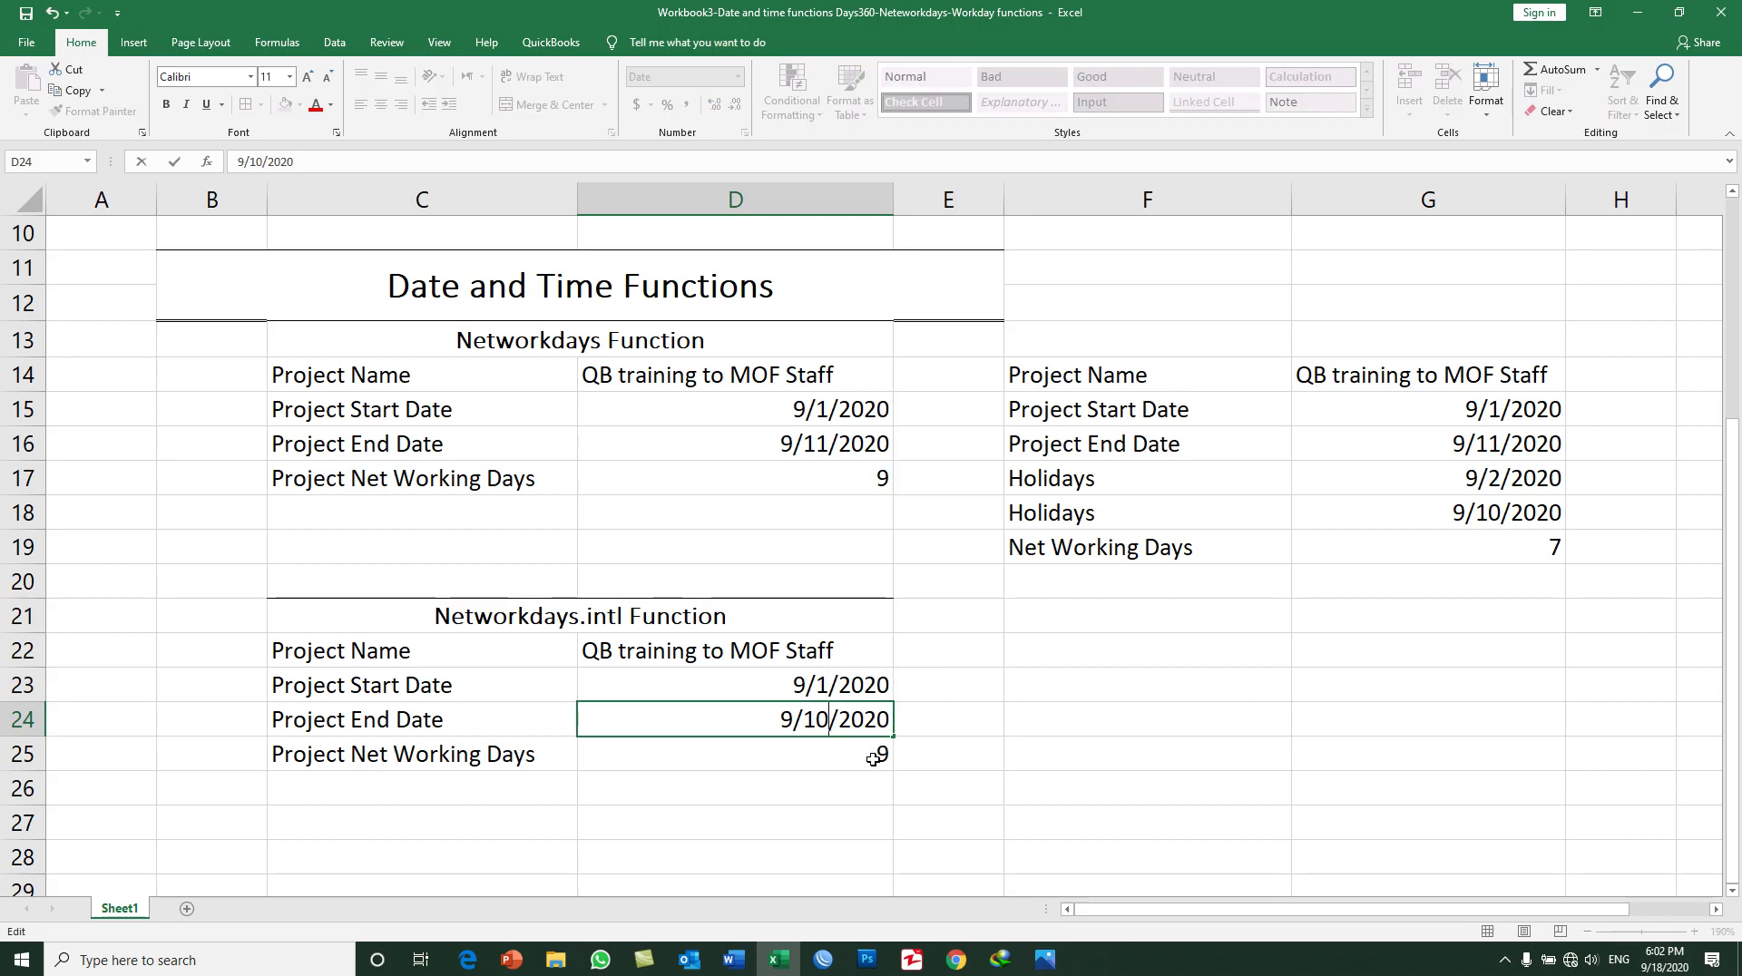
pyautogui.press('Return')
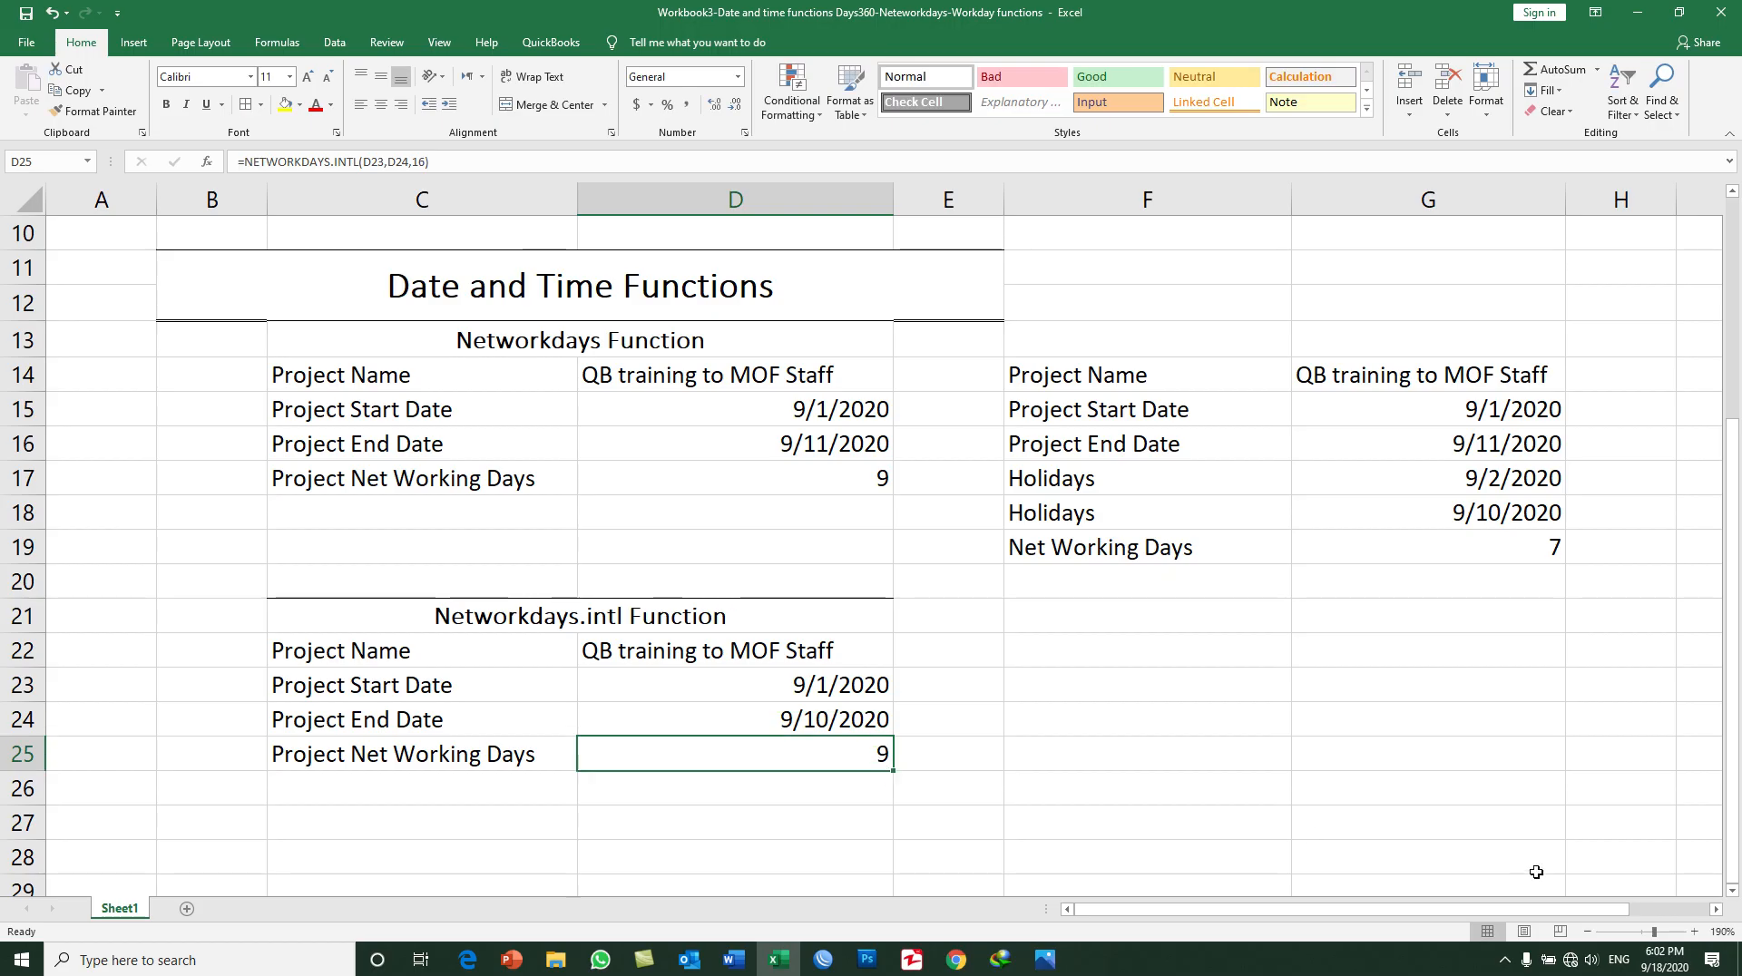
# Step: Check the Networkdays.intl project dates against the system calendar, view the lesson title on the desktop and return to the workbook
pyautogui.click(1664, 959)
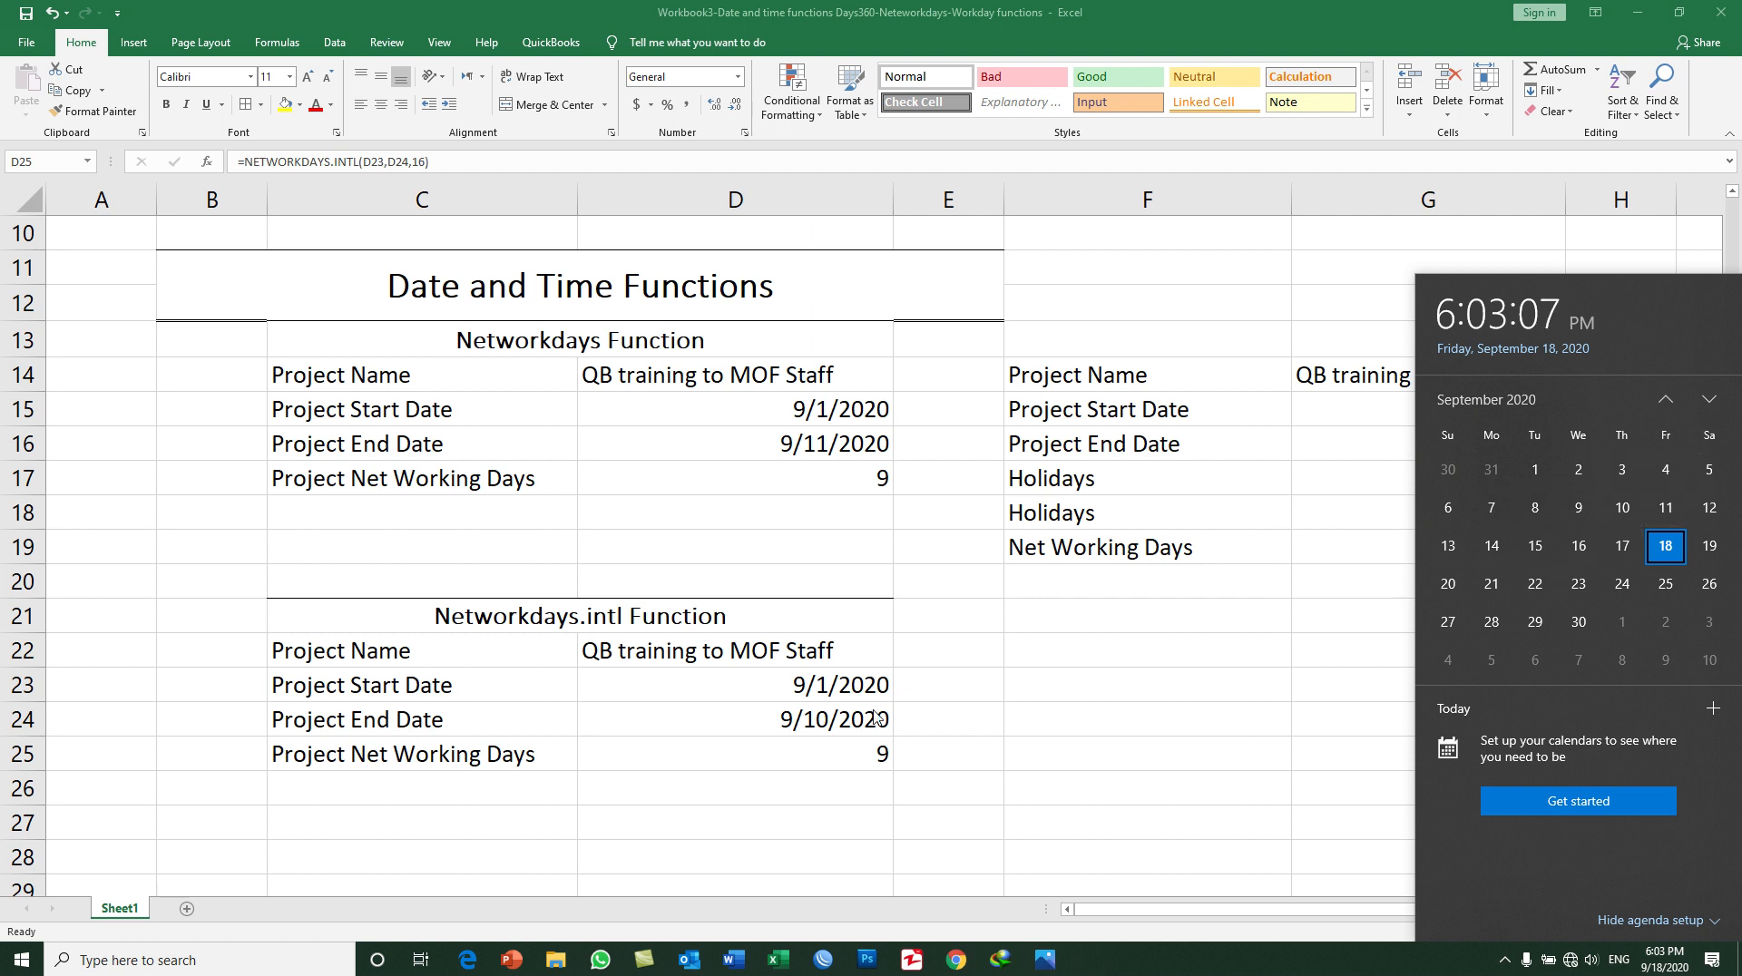
pyautogui.click(825, 744)
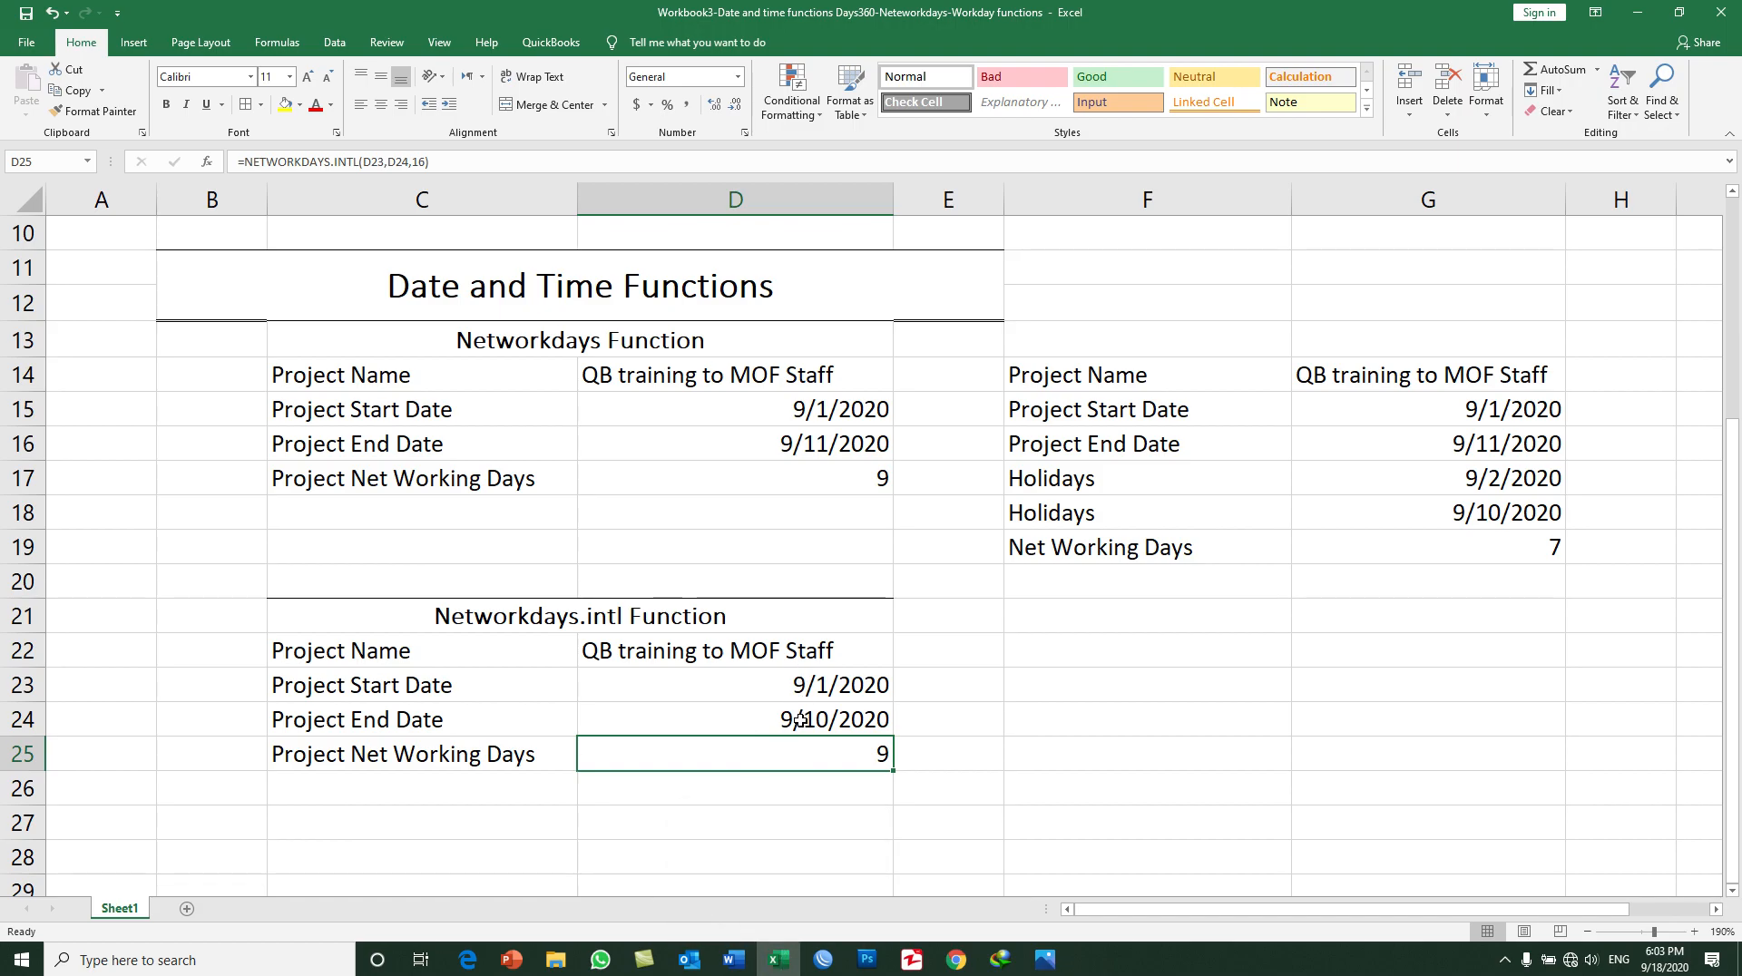
pyautogui.click(778, 960)
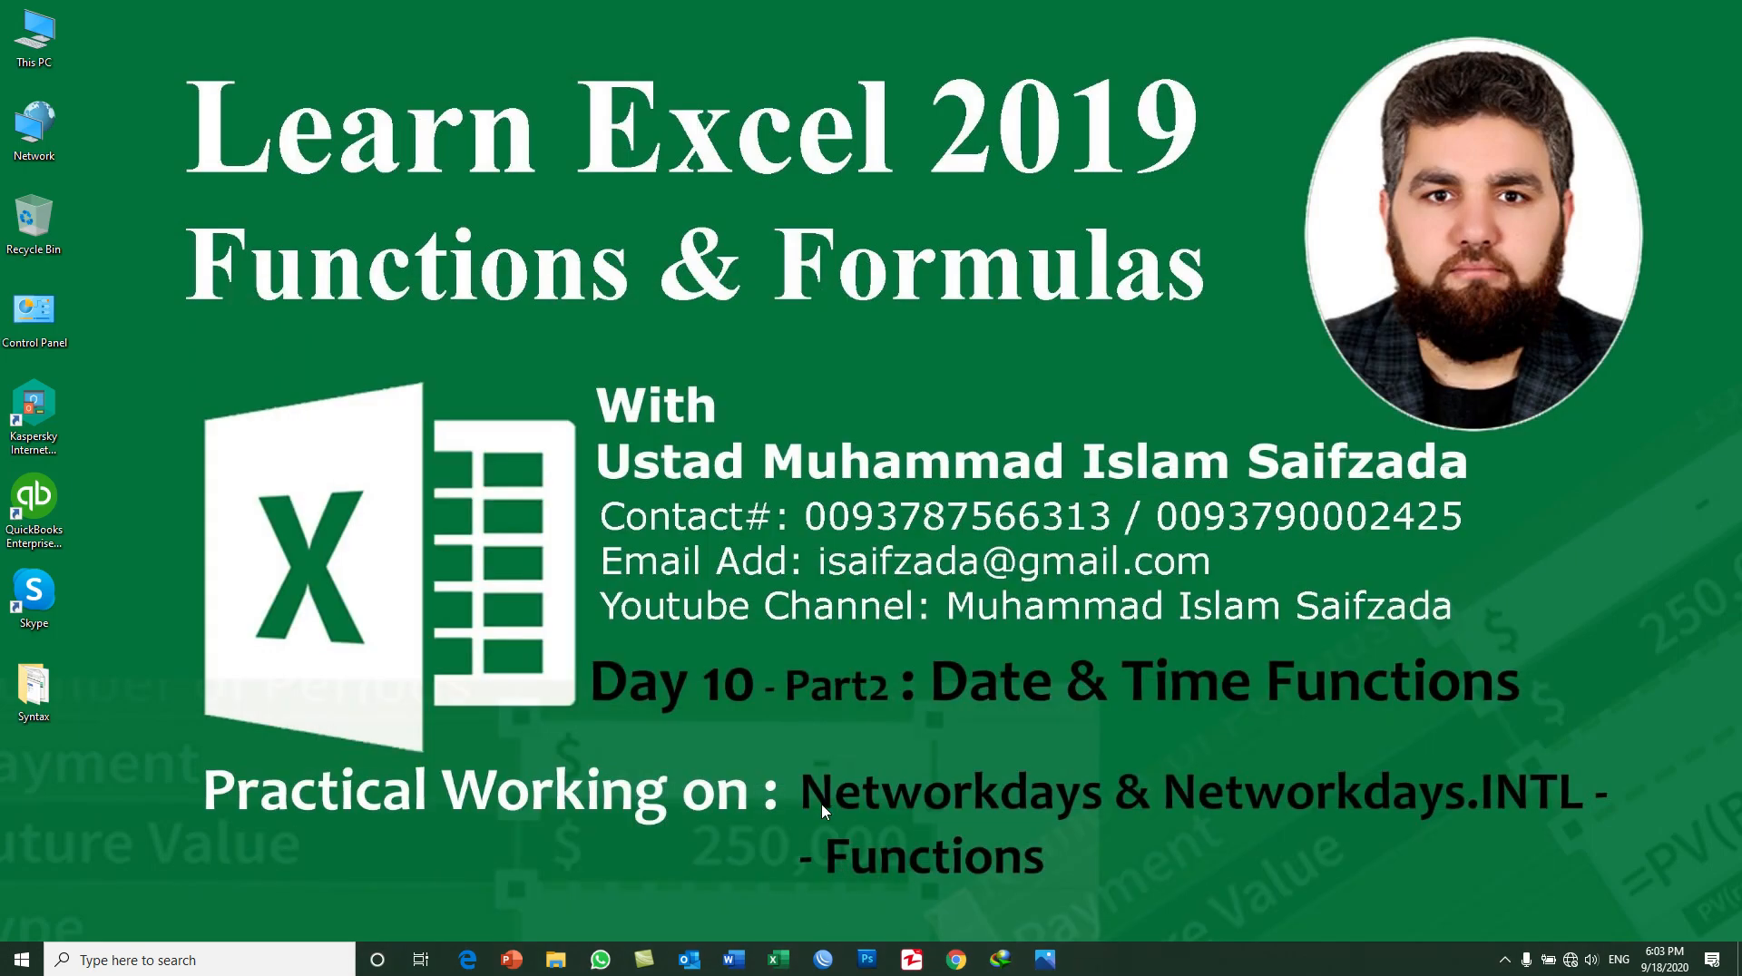
pyautogui.click(786, 960)
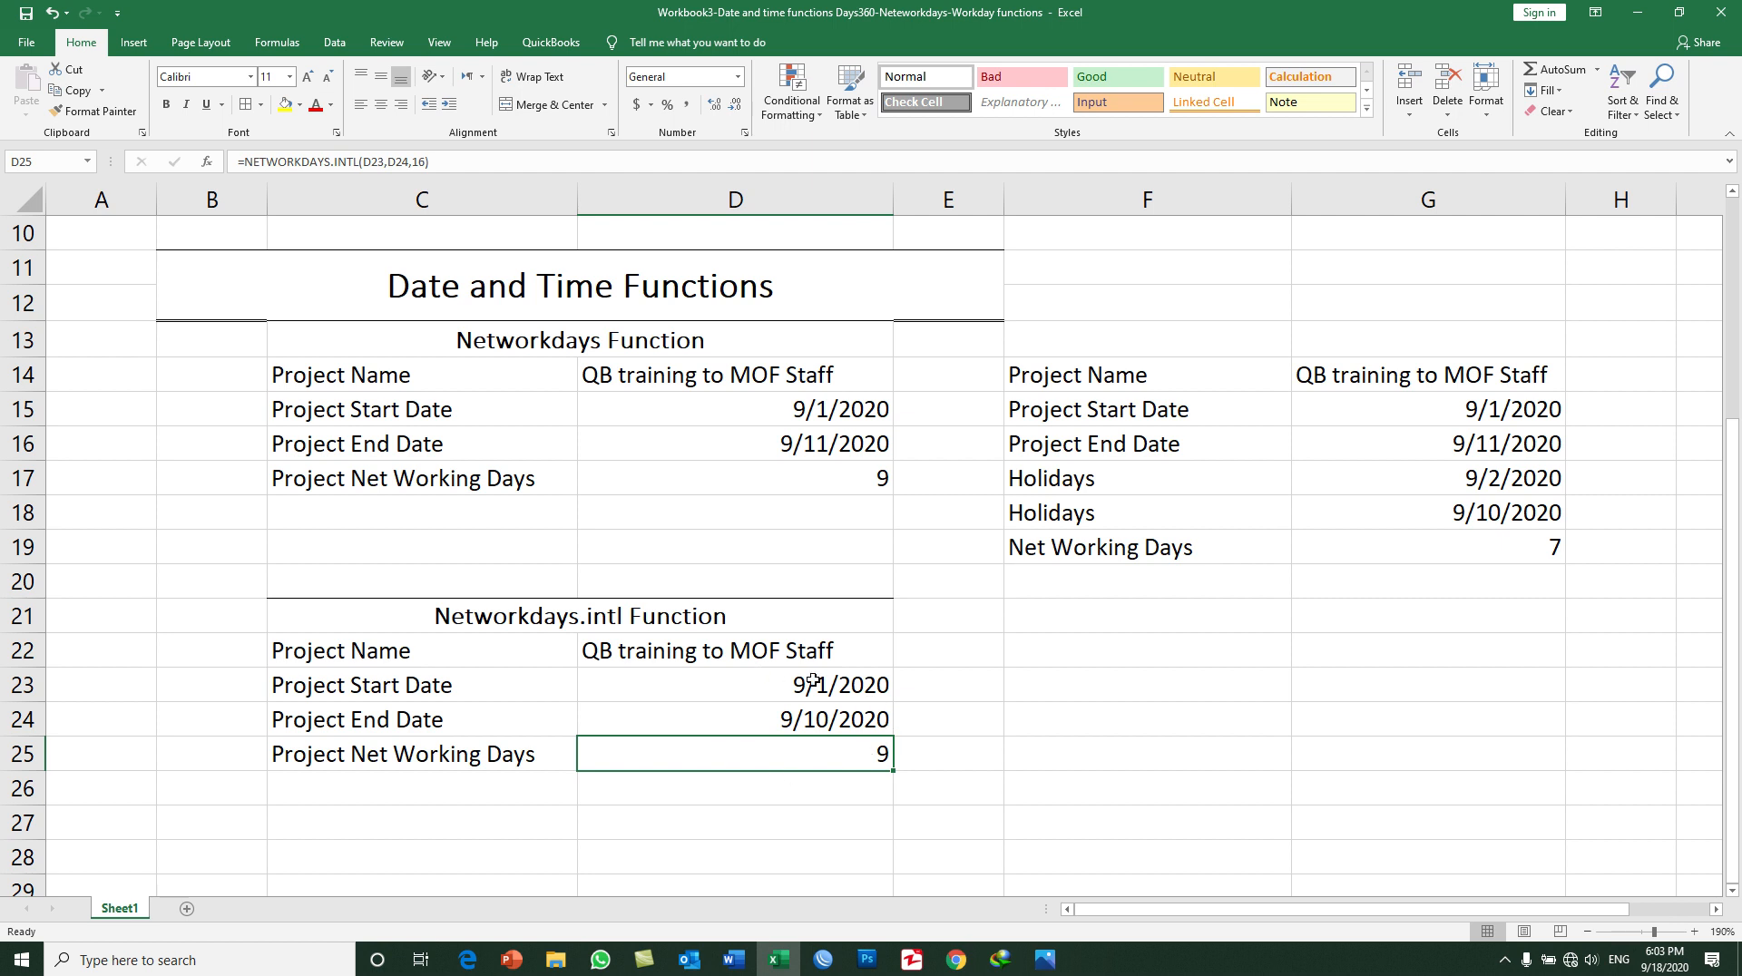
# Step: Copy the Networkdays.intl Function table in C21:D25 and paste it beside the original, starting at F21
pyautogui.moveTo(428, 627); pyautogui.dragTo(633, 746)
pyautogui.hotkey('ctrl', 'c')
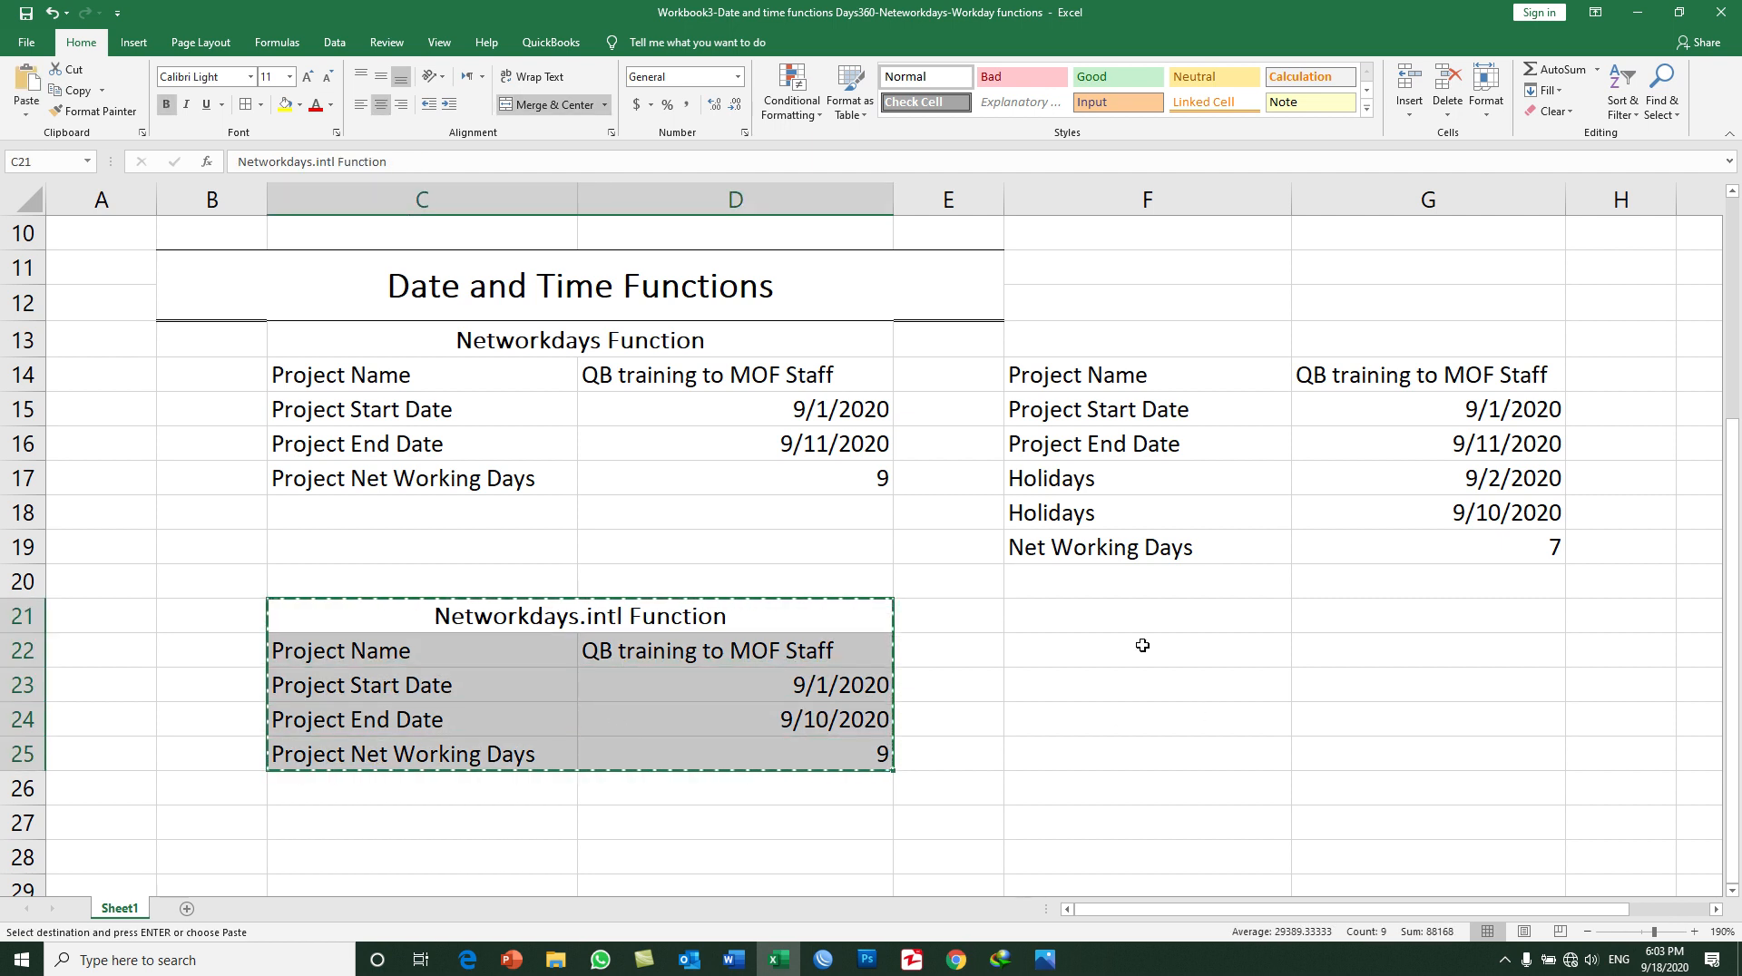
pyautogui.click(1093, 611)
pyautogui.hotkey('ctrl', 'v')
# Step: Change the project end date in G24 of the copied table to 9/5/2020 and check the period in the system calendar
pyautogui.click(1143, 709)
pyautogui.doubleClick(1482, 718)
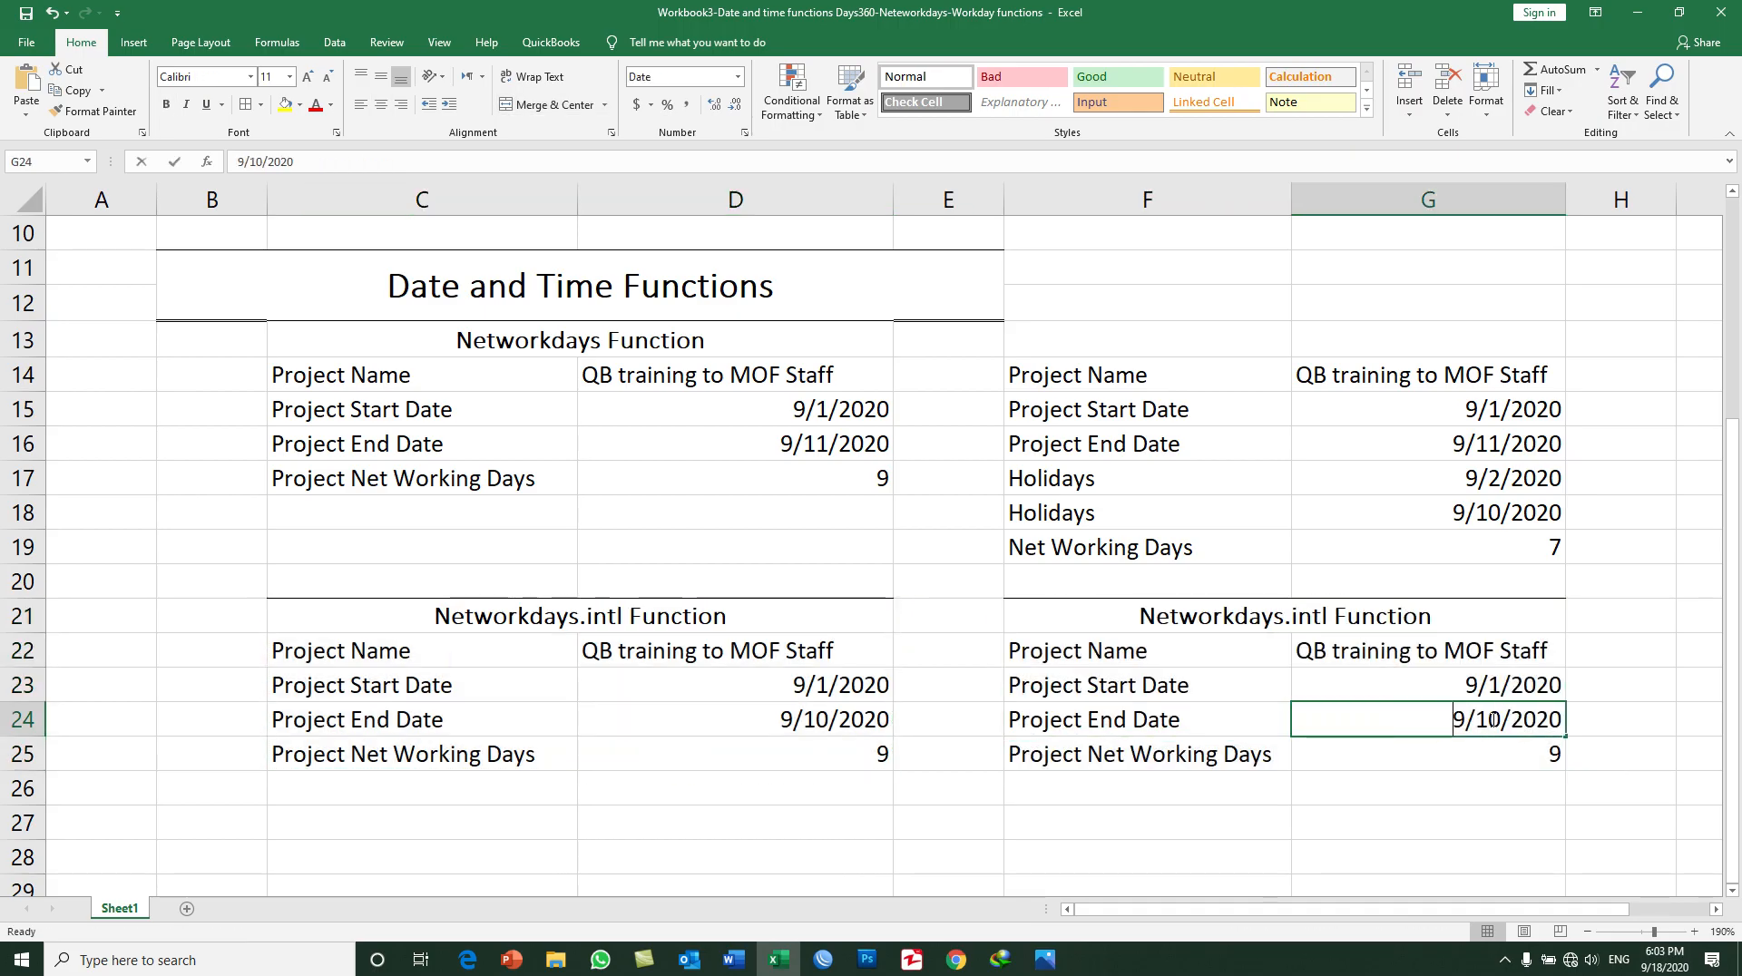
pyautogui.doubleClick(1482, 718)
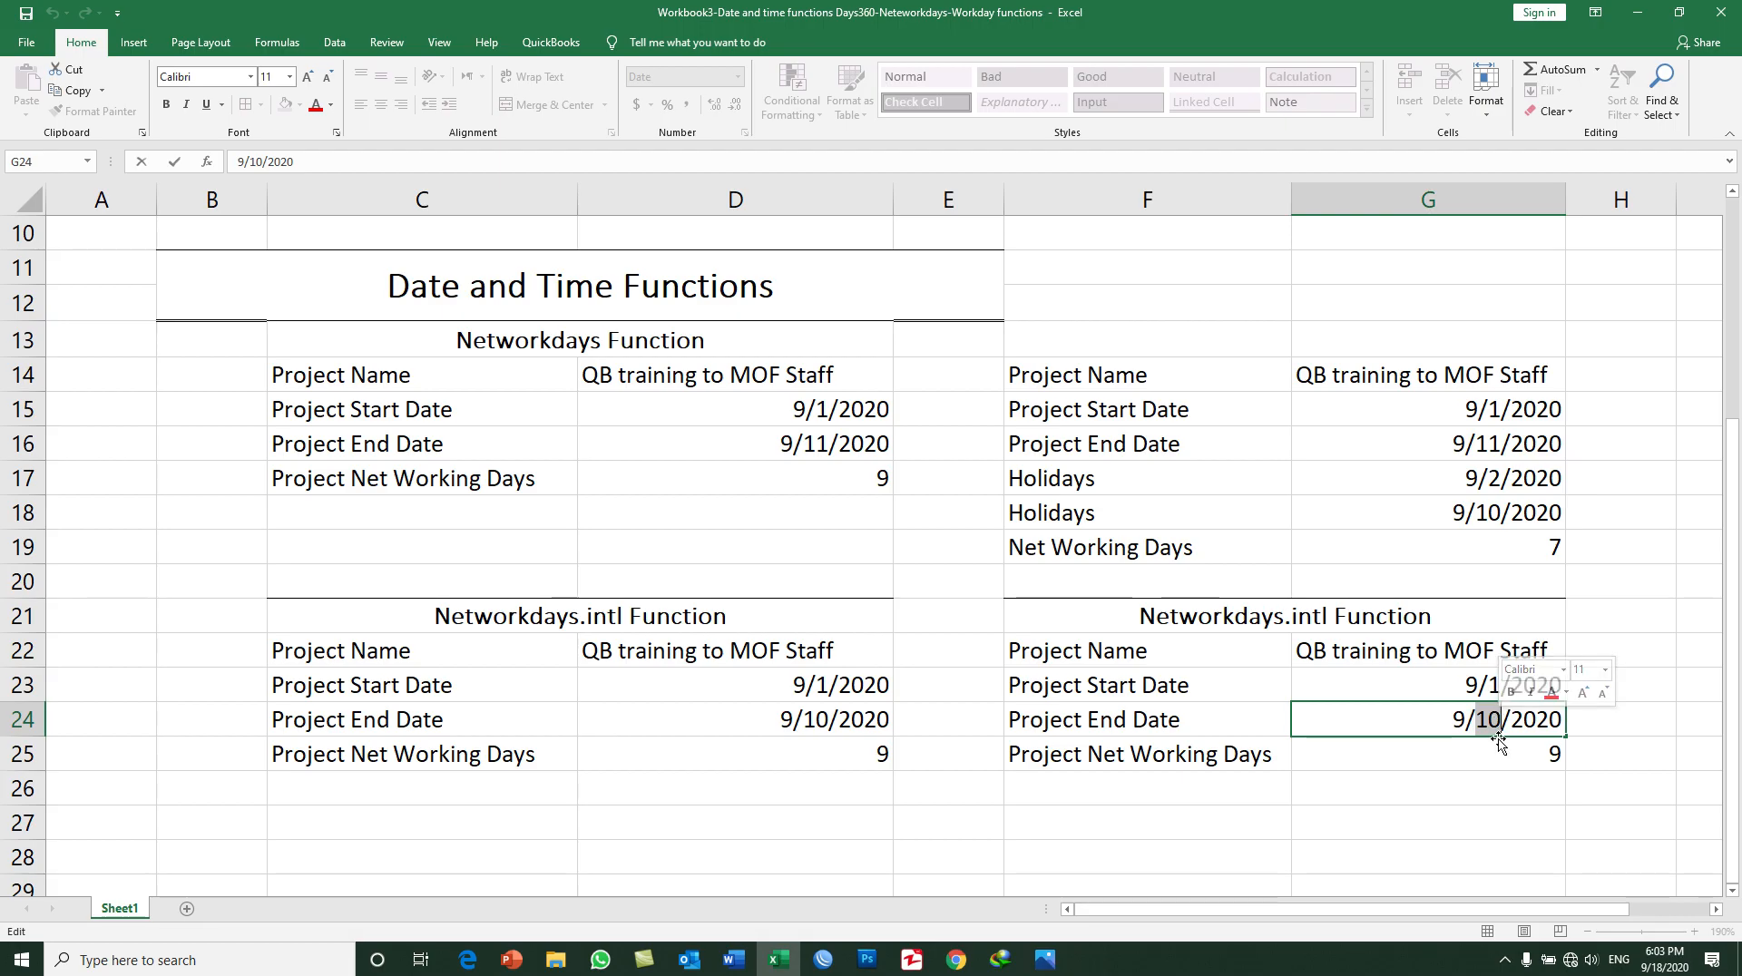
pyautogui.write('5')
pyautogui.press('Return')
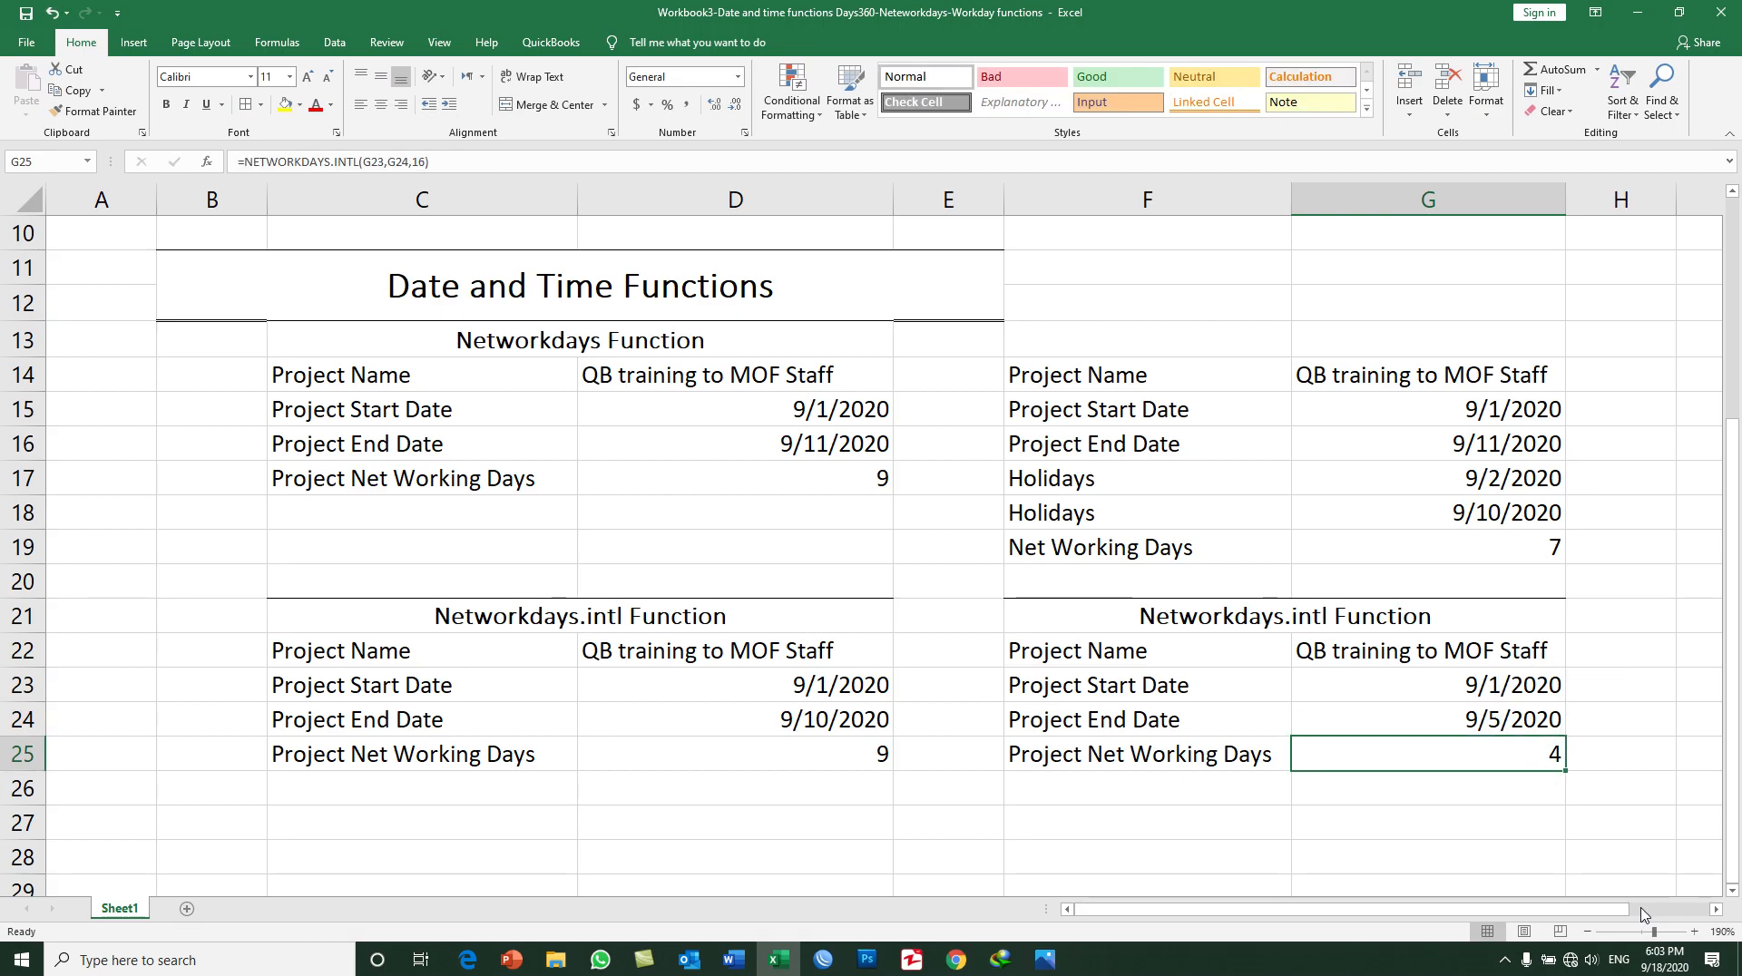
pyautogui.click(1668, 961)
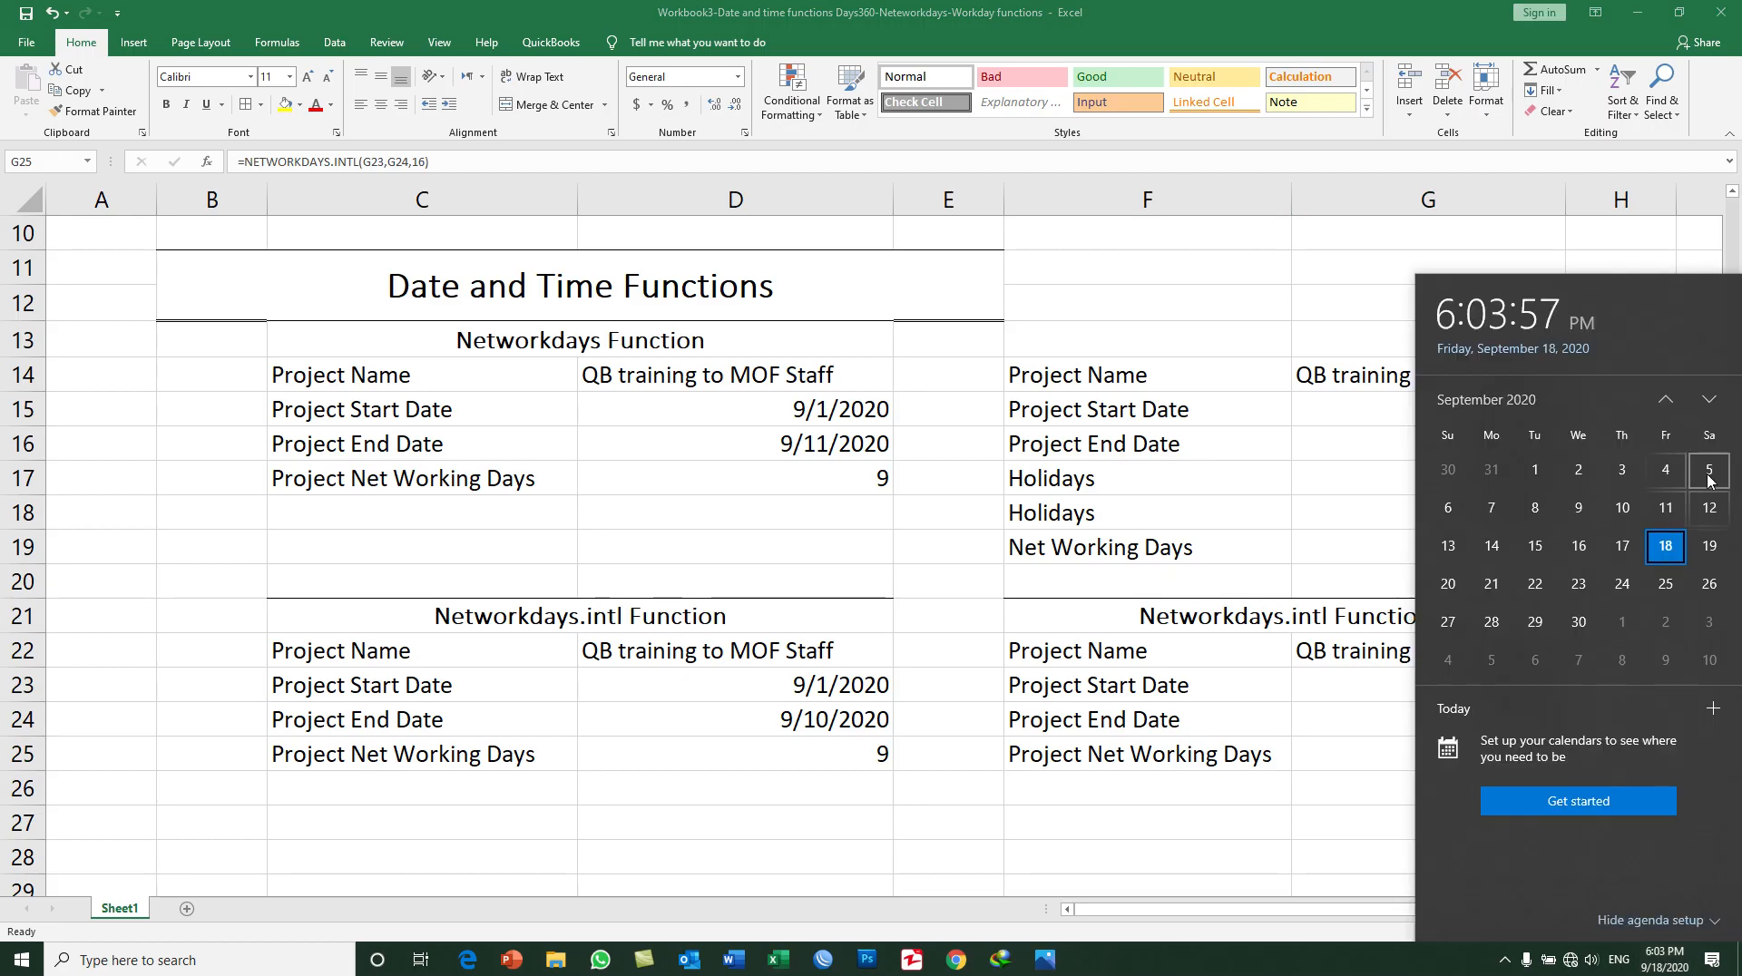
pyautogui.click(1250, 565)
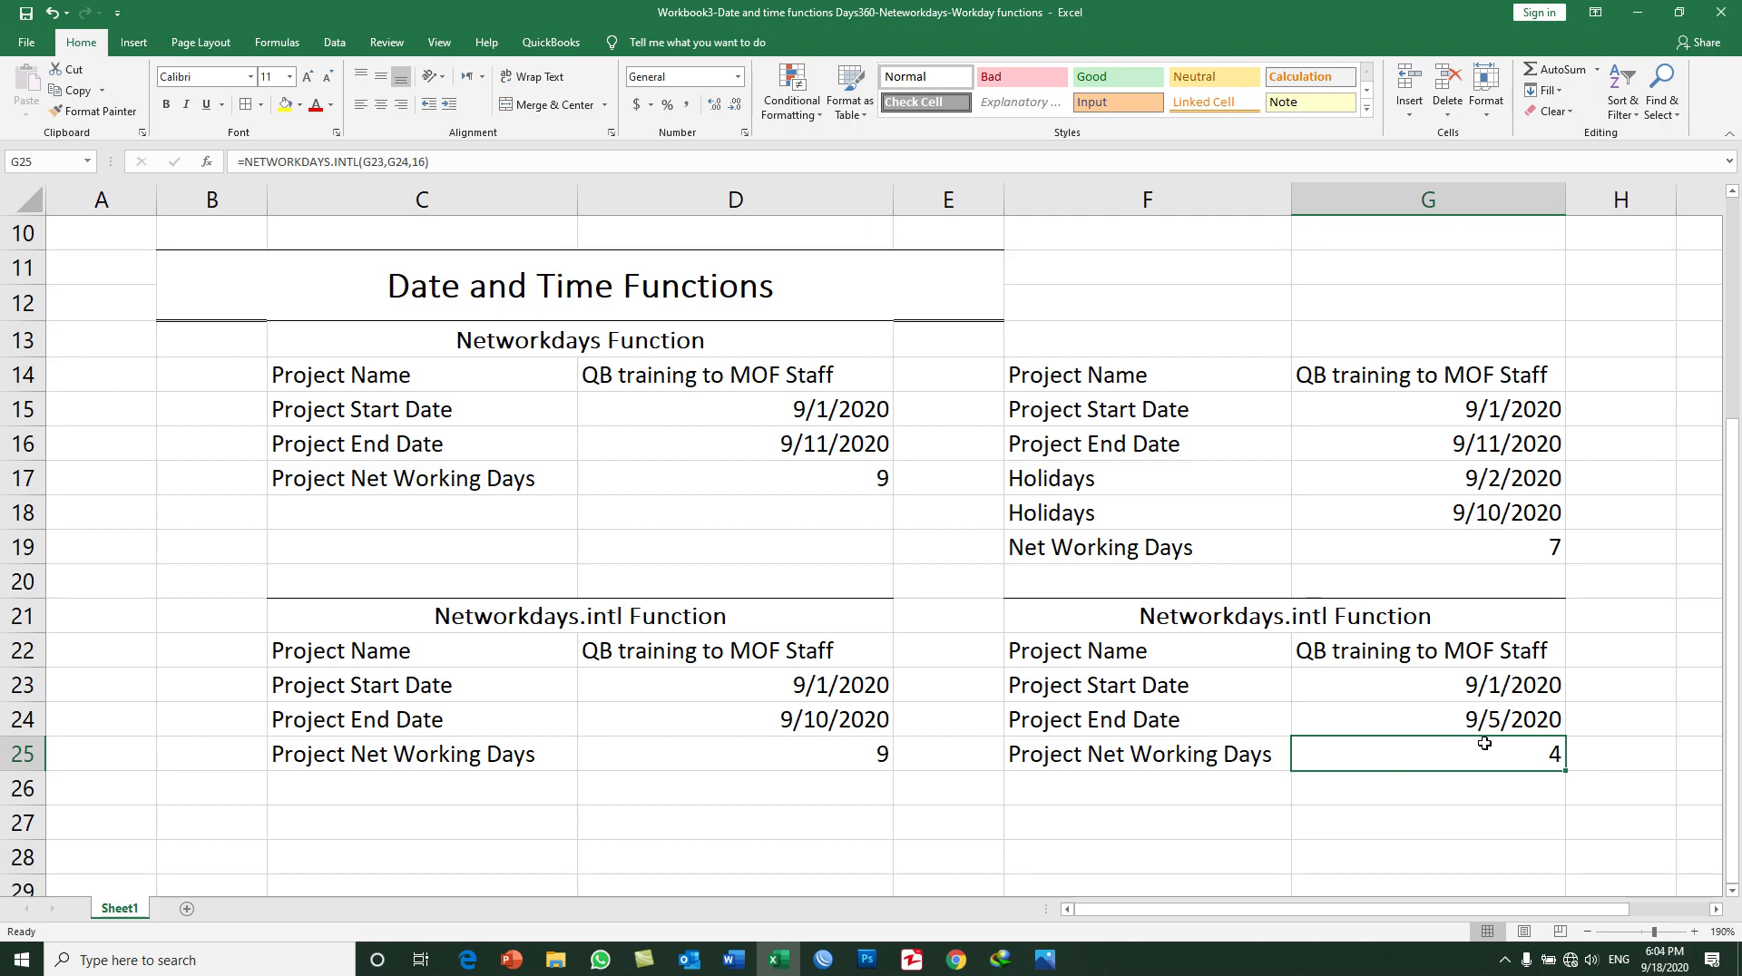
# Step: Clear the copied formula in G25 and move the Project Net Working Days label from F25 down to F26
pyautogui.press('Delete')
pyautogui.click(1234, 753)
pyautogui.press('Delete')
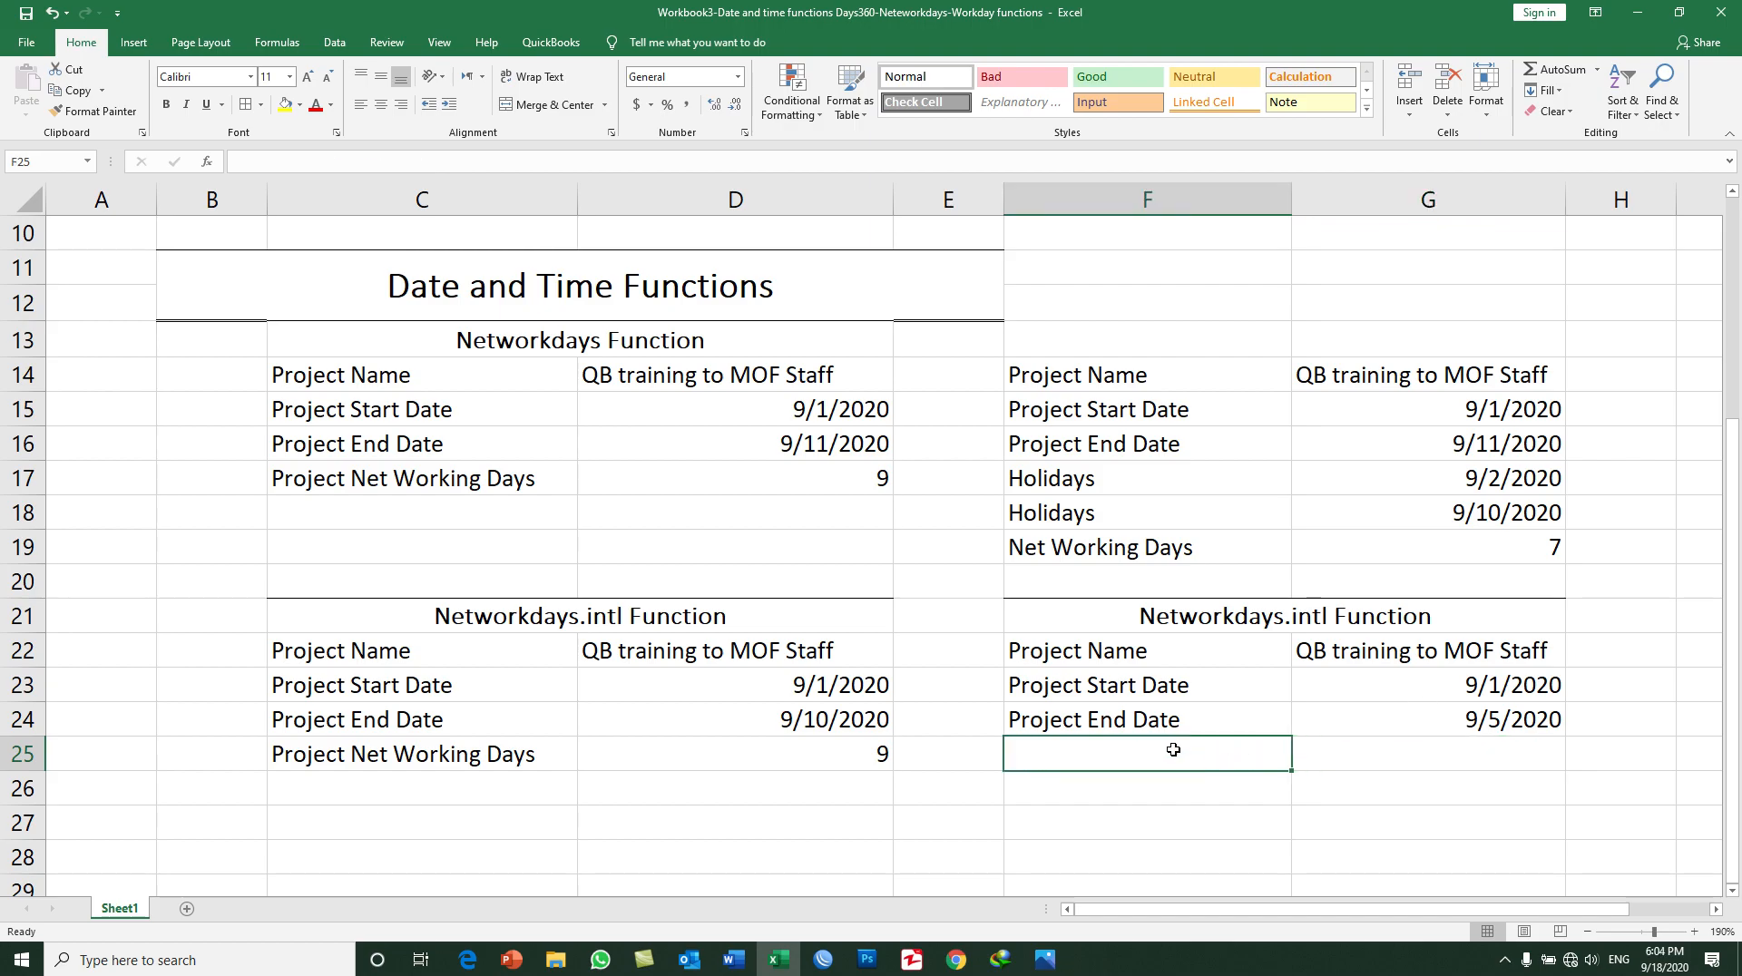
pyautogui.hotkey('ctrl', 'z')
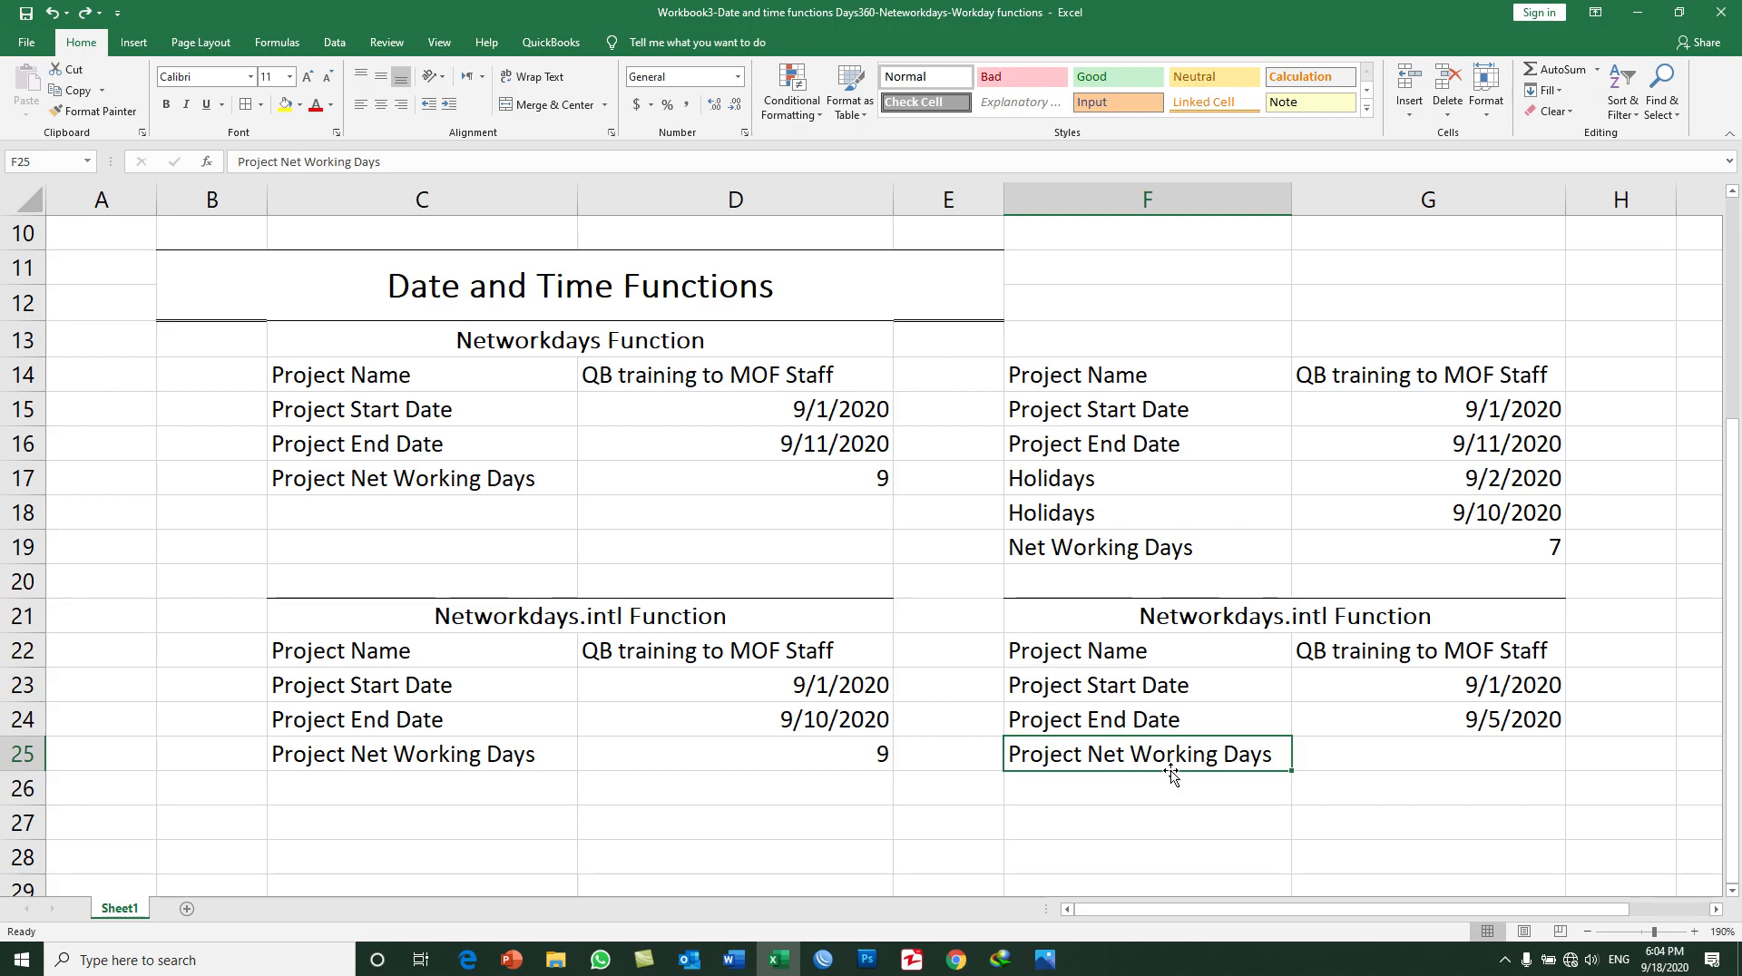
pyautogui.moveTo(1170, 776); pyautogui.dragTo(1172, 811)
# Step: Enter the label Holidays in F25 and the holiday date 9/6/2020 in G25
pyautogui.click(1134, 751)
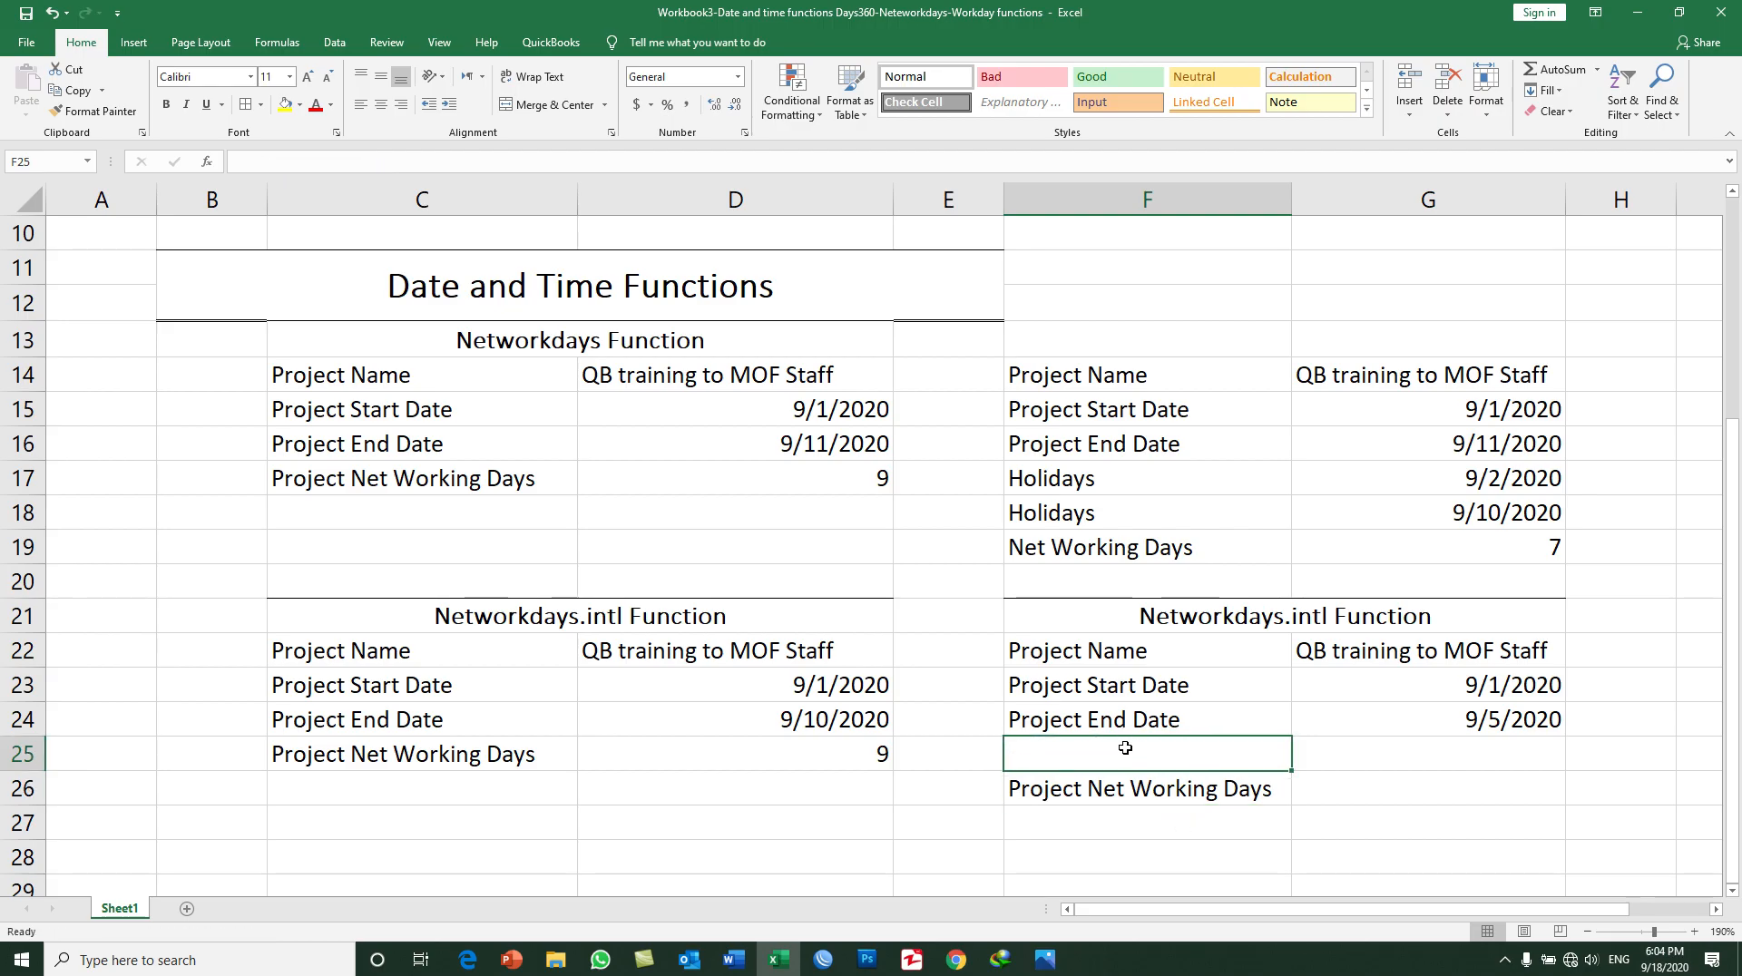
pyautogui.write('Ho')
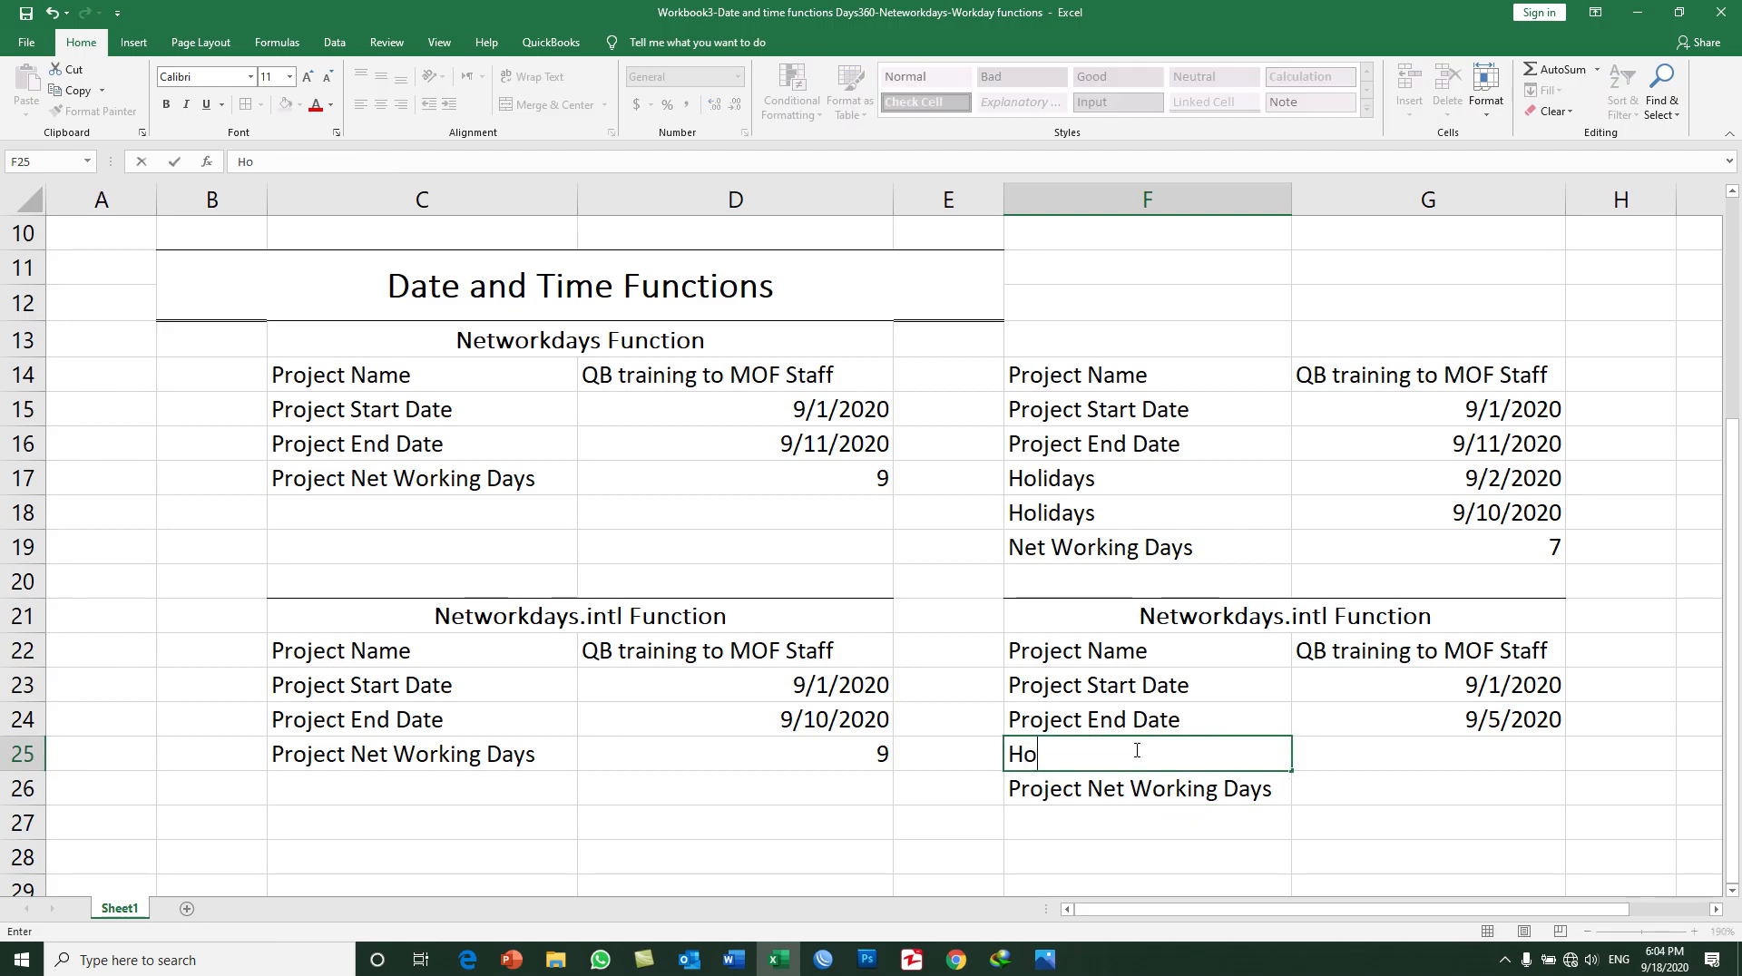
pyautogui.write('lidays')
pyautogui.press('Return')
pyautogui.press('Right')
pyautogui.press('Up')
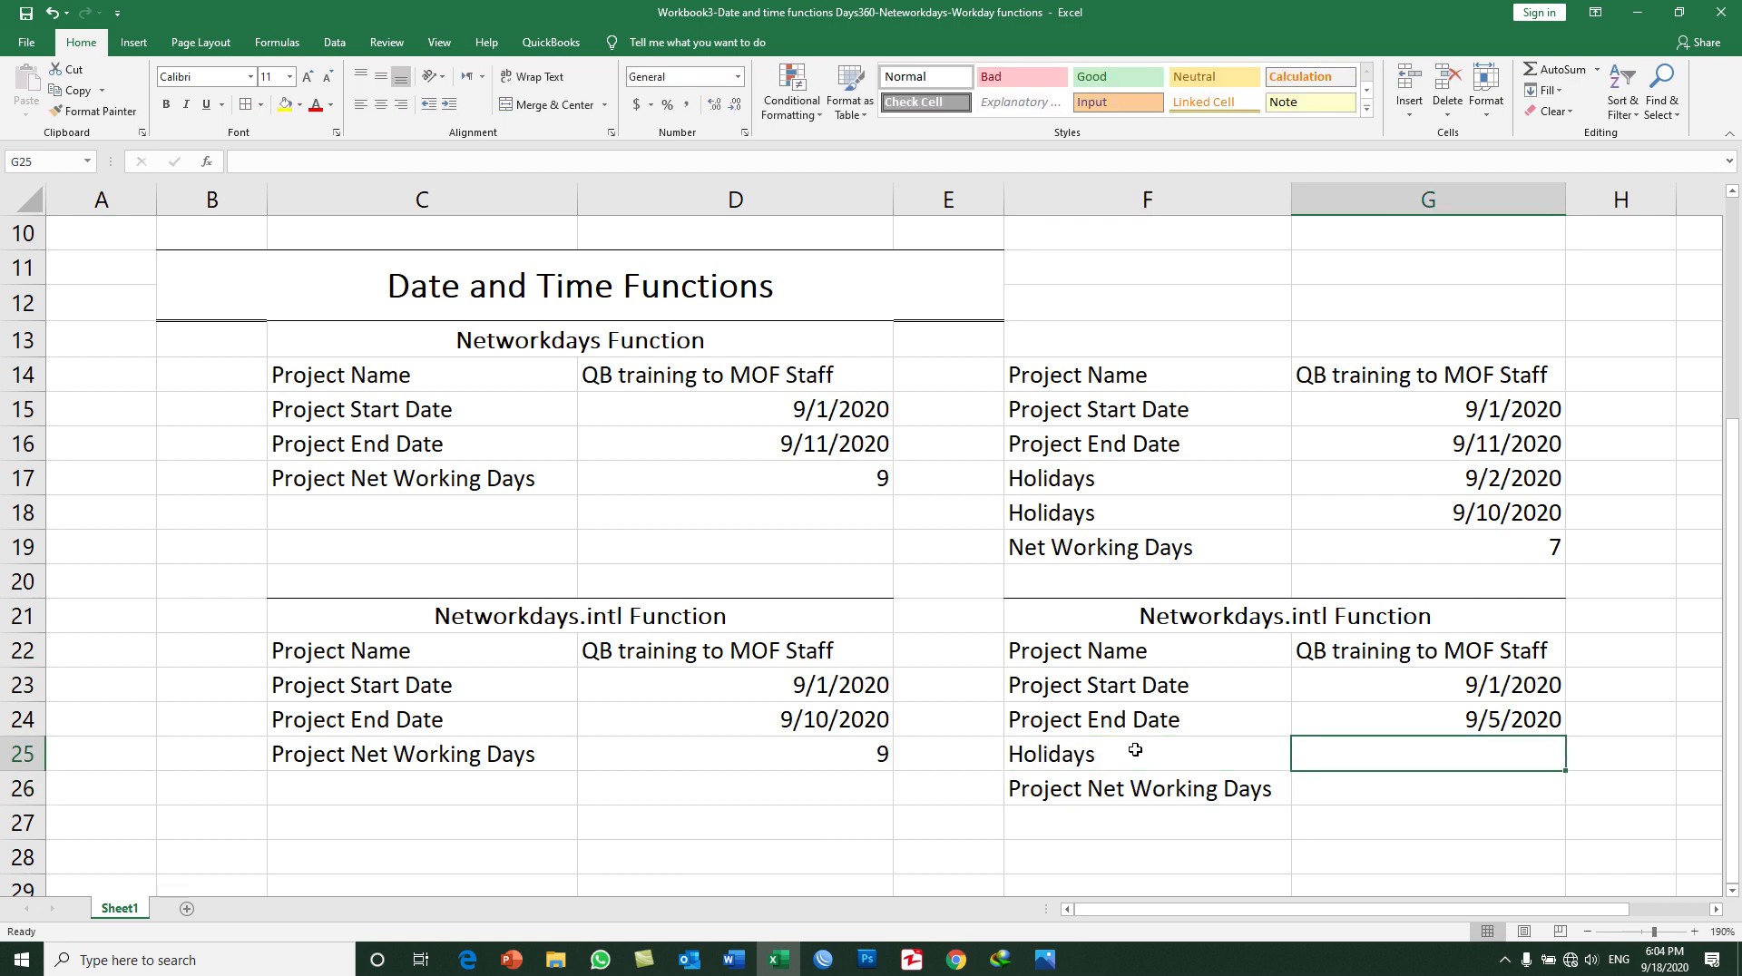
pyautogui.write('9/6/2020')
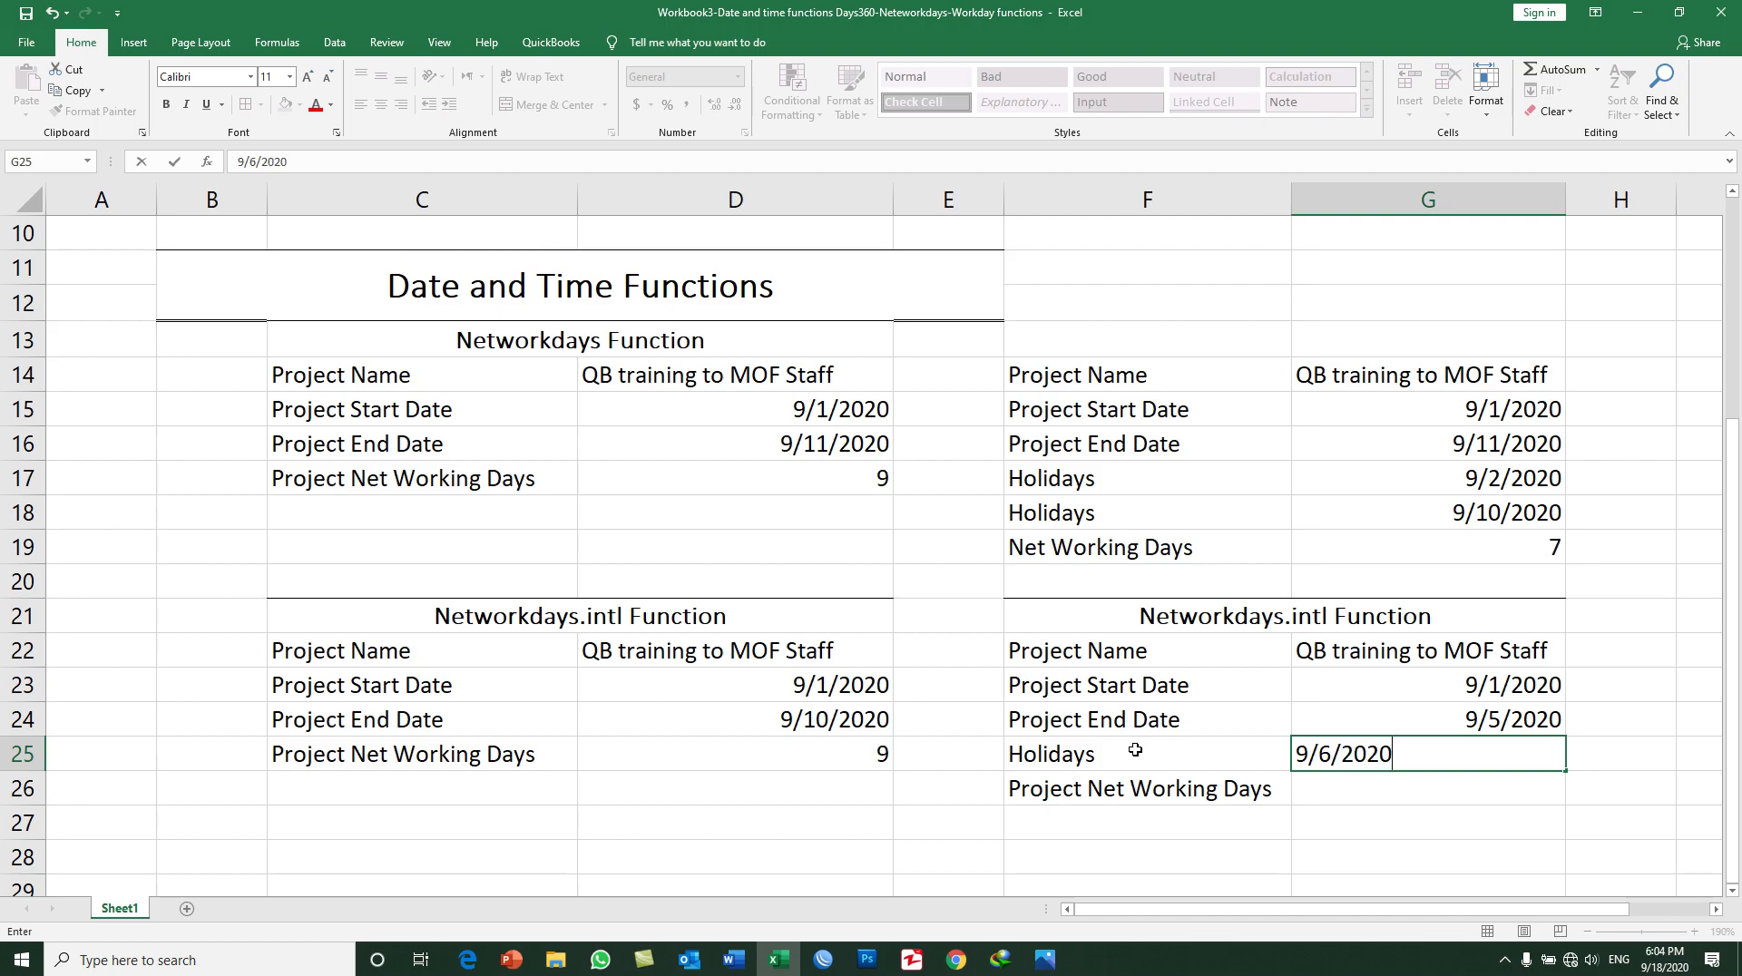
pyautogui.press('Return')
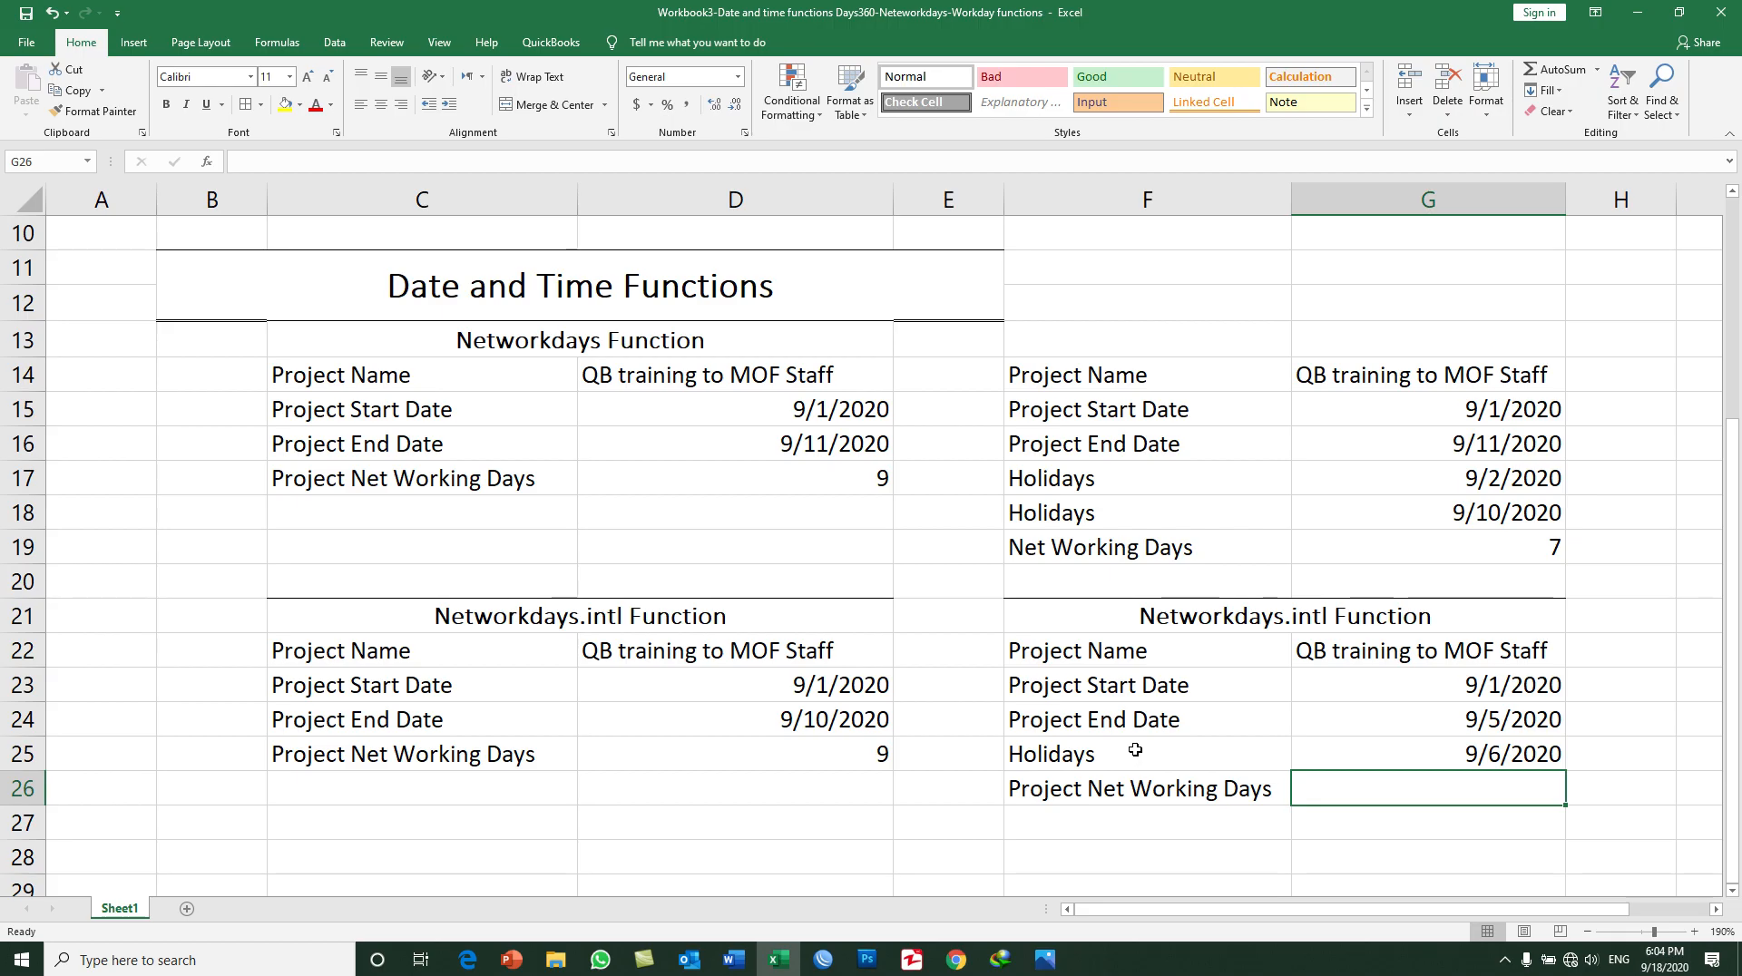
# Step: Start a NETWORKDAYS.INTL formula in G26 with G23 as the start date and G24 as the end date
pyautogui.write('=net')
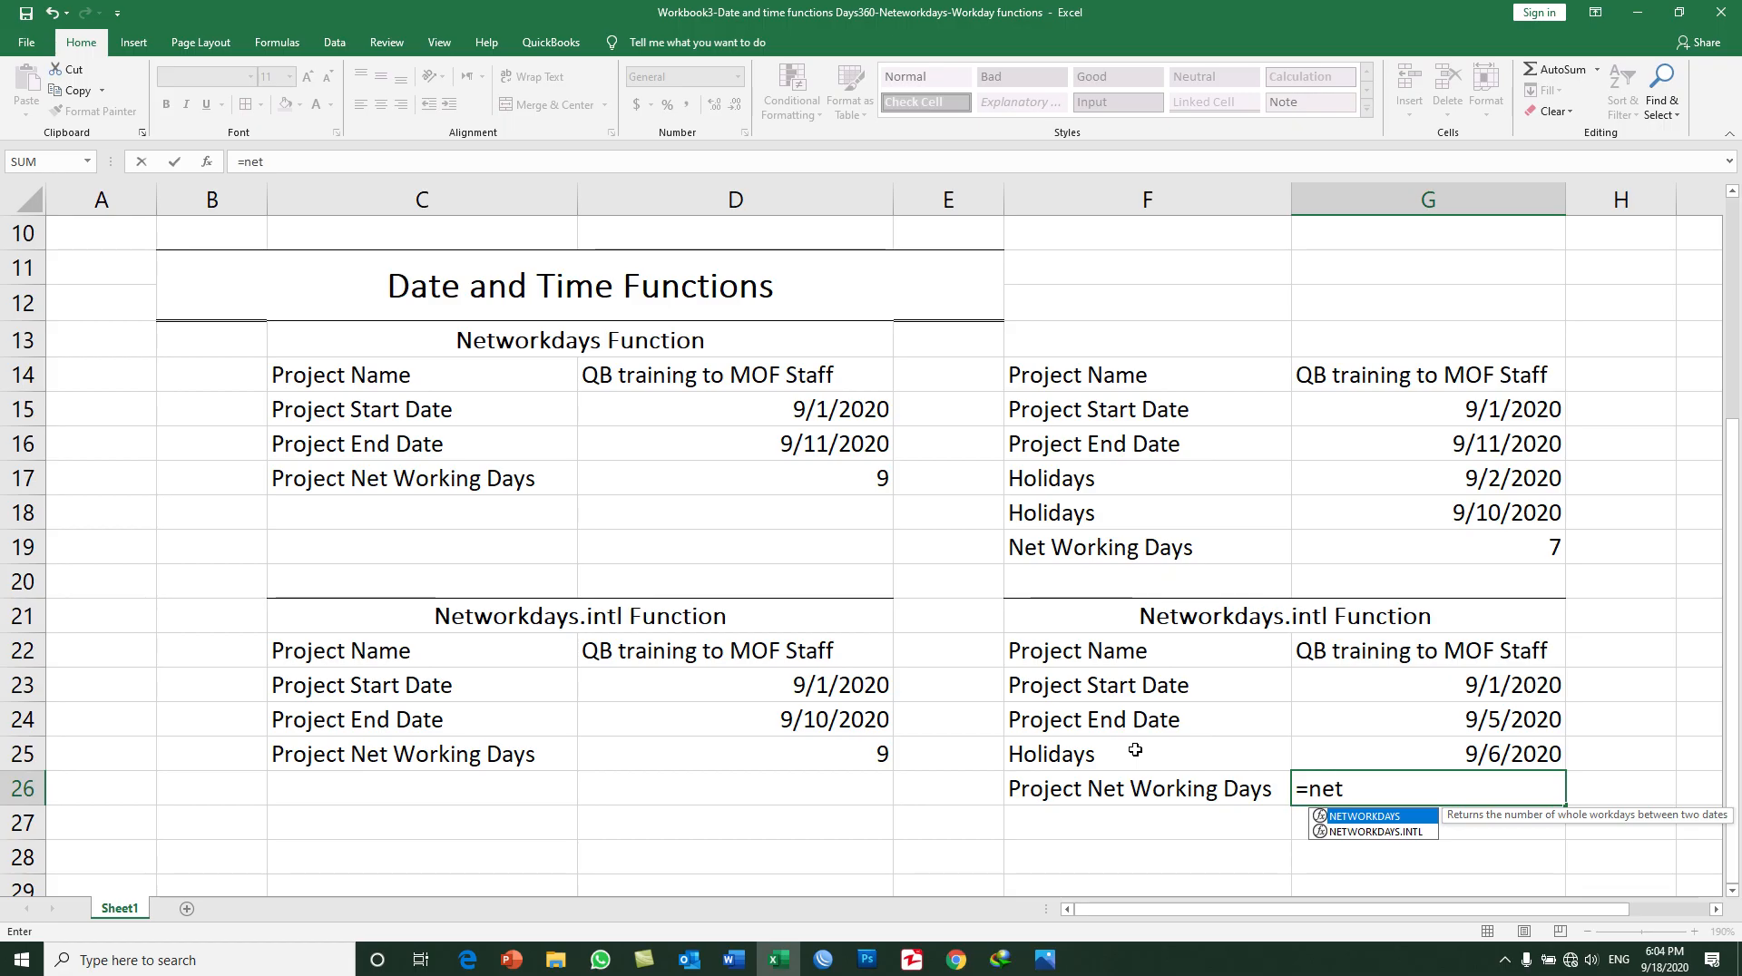
pyautogui.press('Down')
pyautogui.press('Tab')
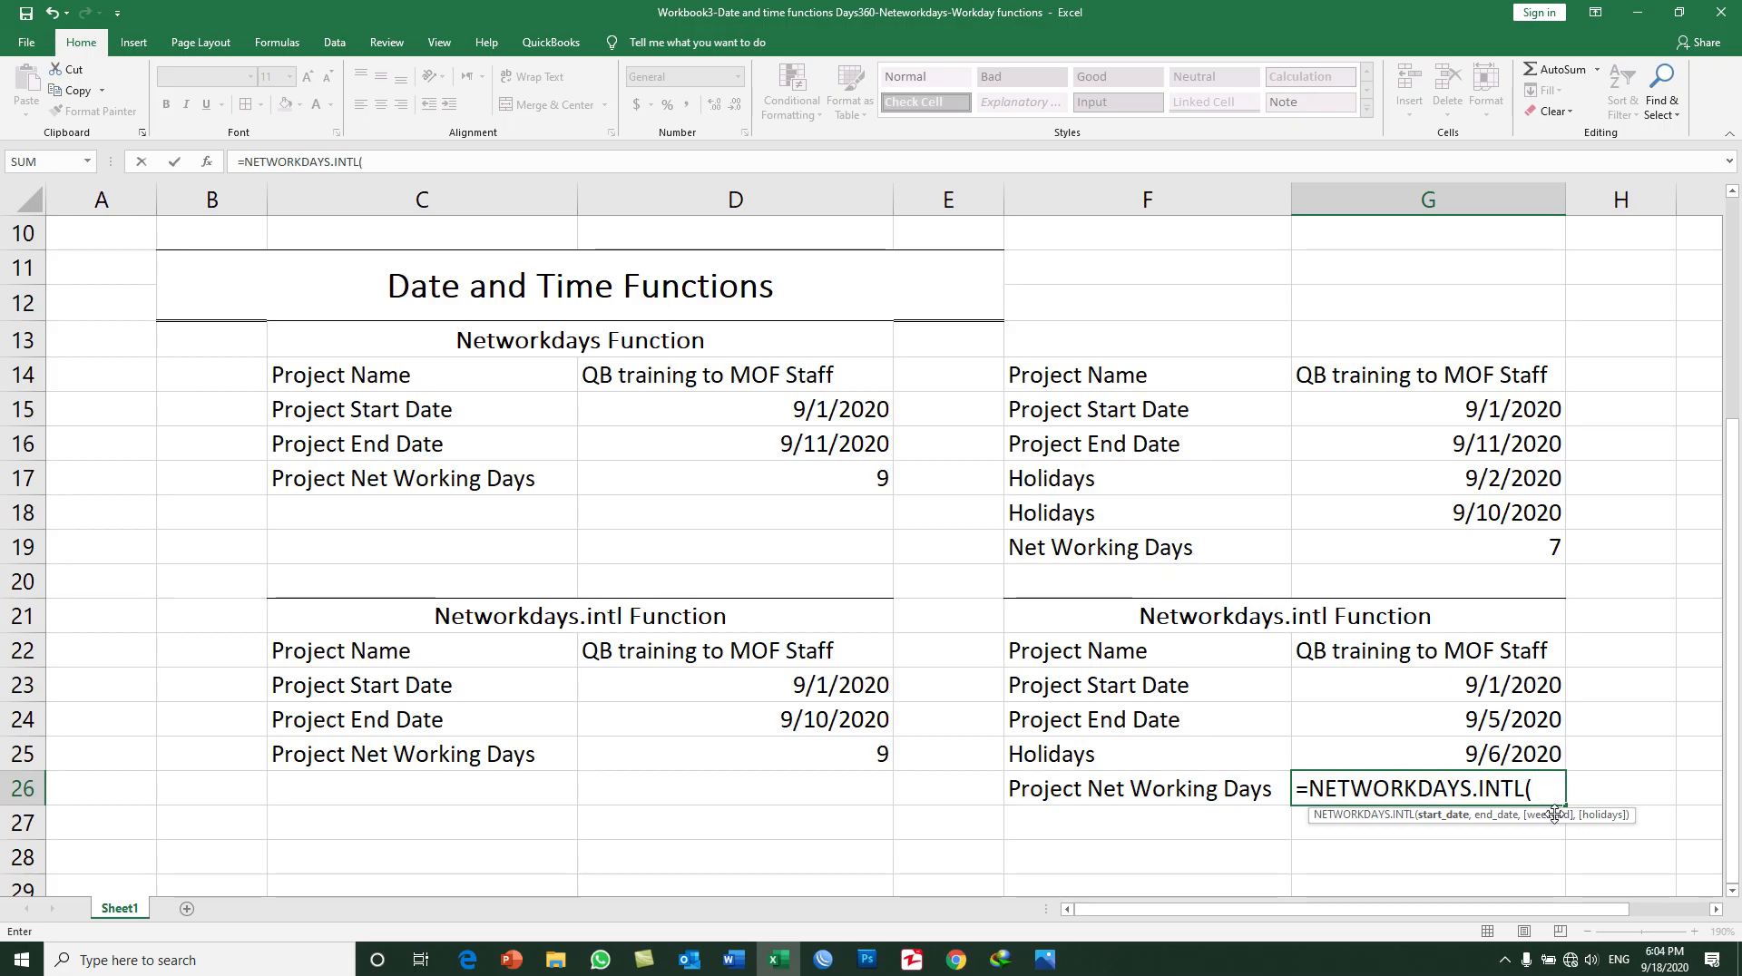
pyautogui.click(1468, 694)
pyautogui.write(',')
pyautogui.click(1461, 716)
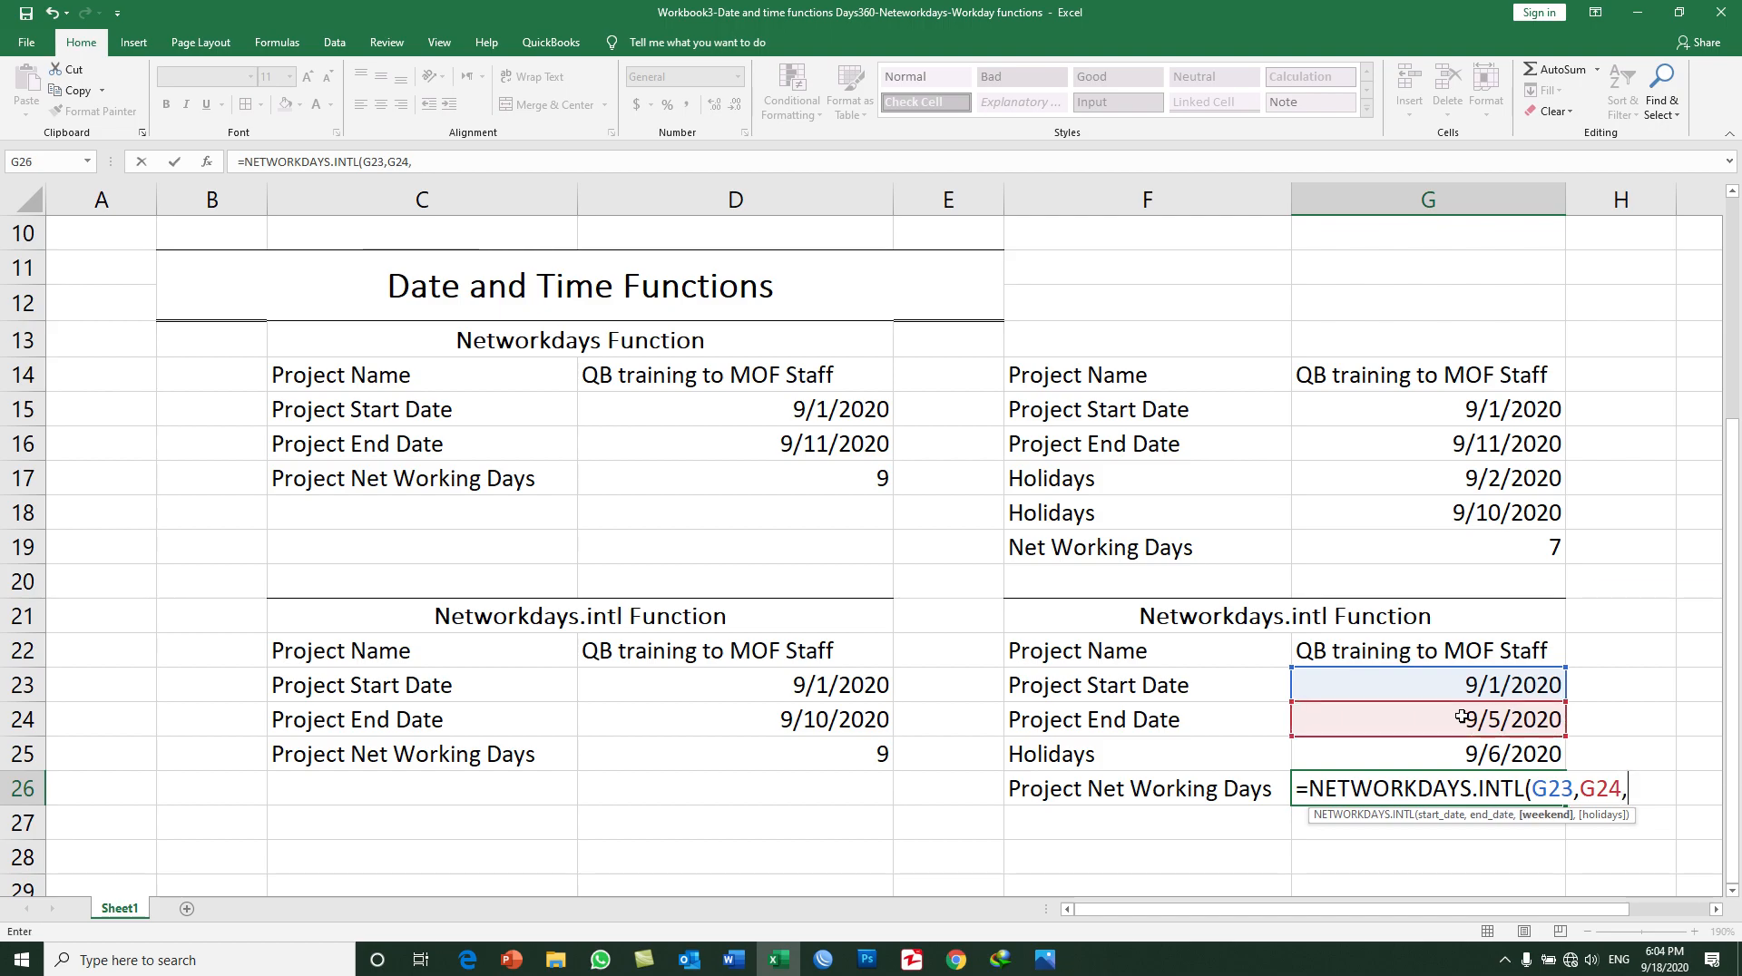
# Step: Complete the G26 formula with 16 - Friday only as the weekend argument and G25 as the holidays argument
pyautogui.write(',')
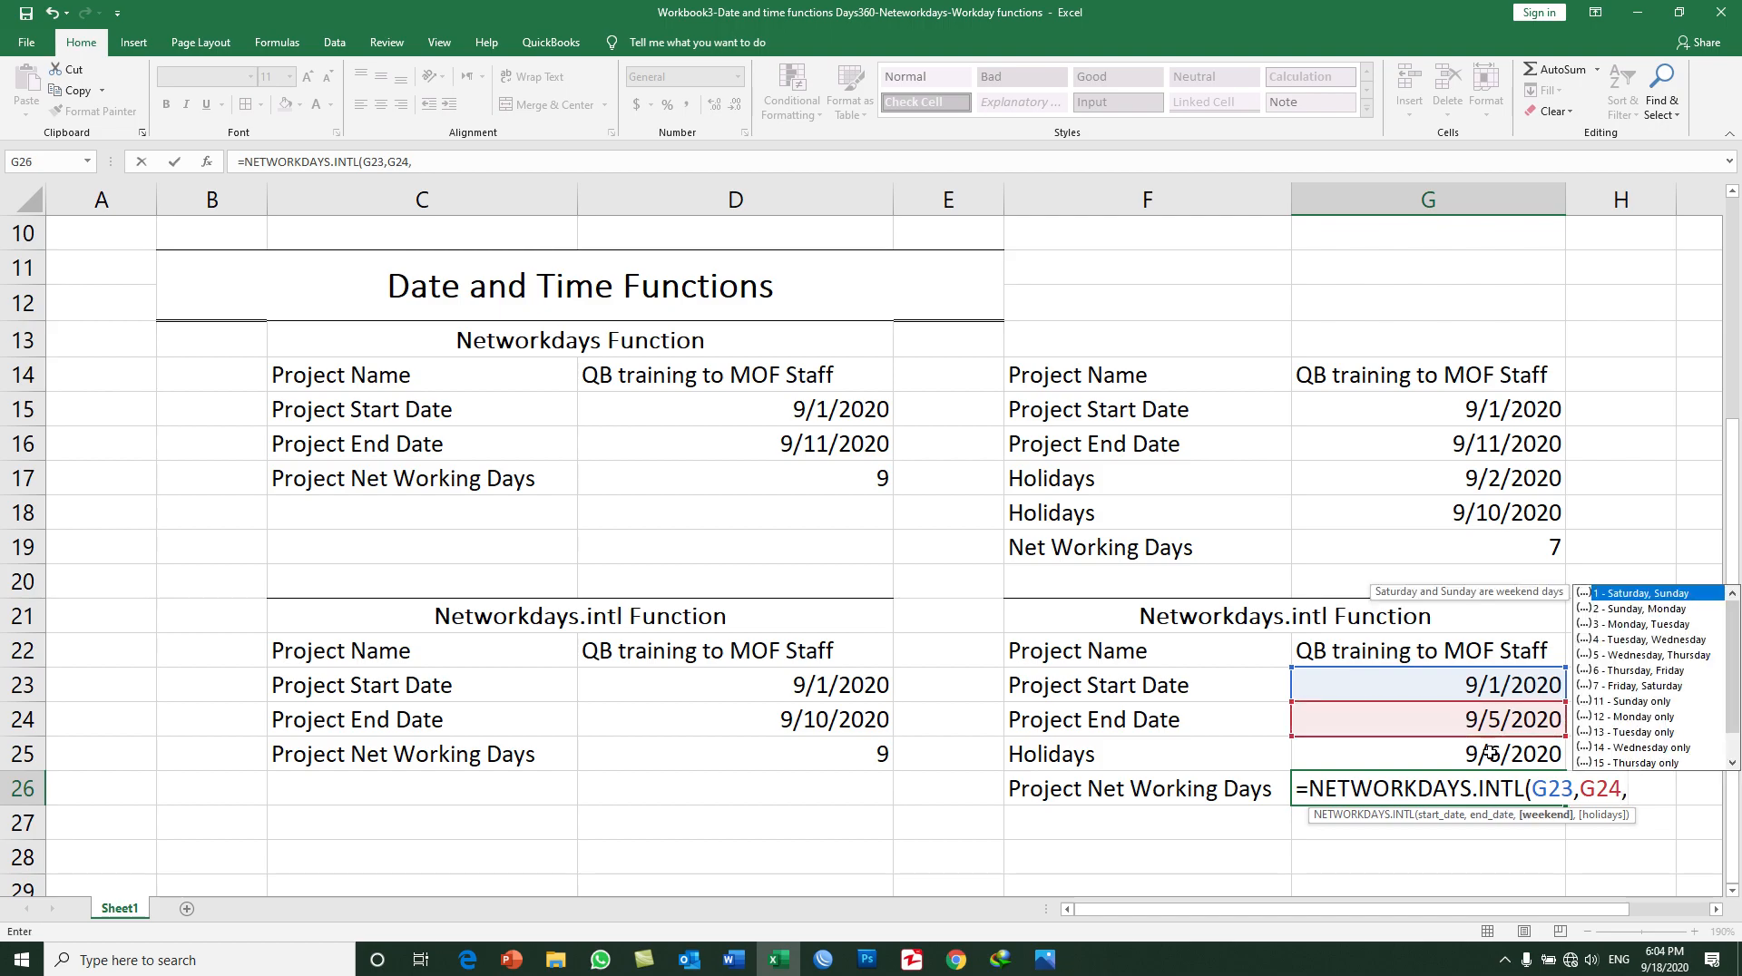
pyautogui.scroll(-1, 1661, 703)
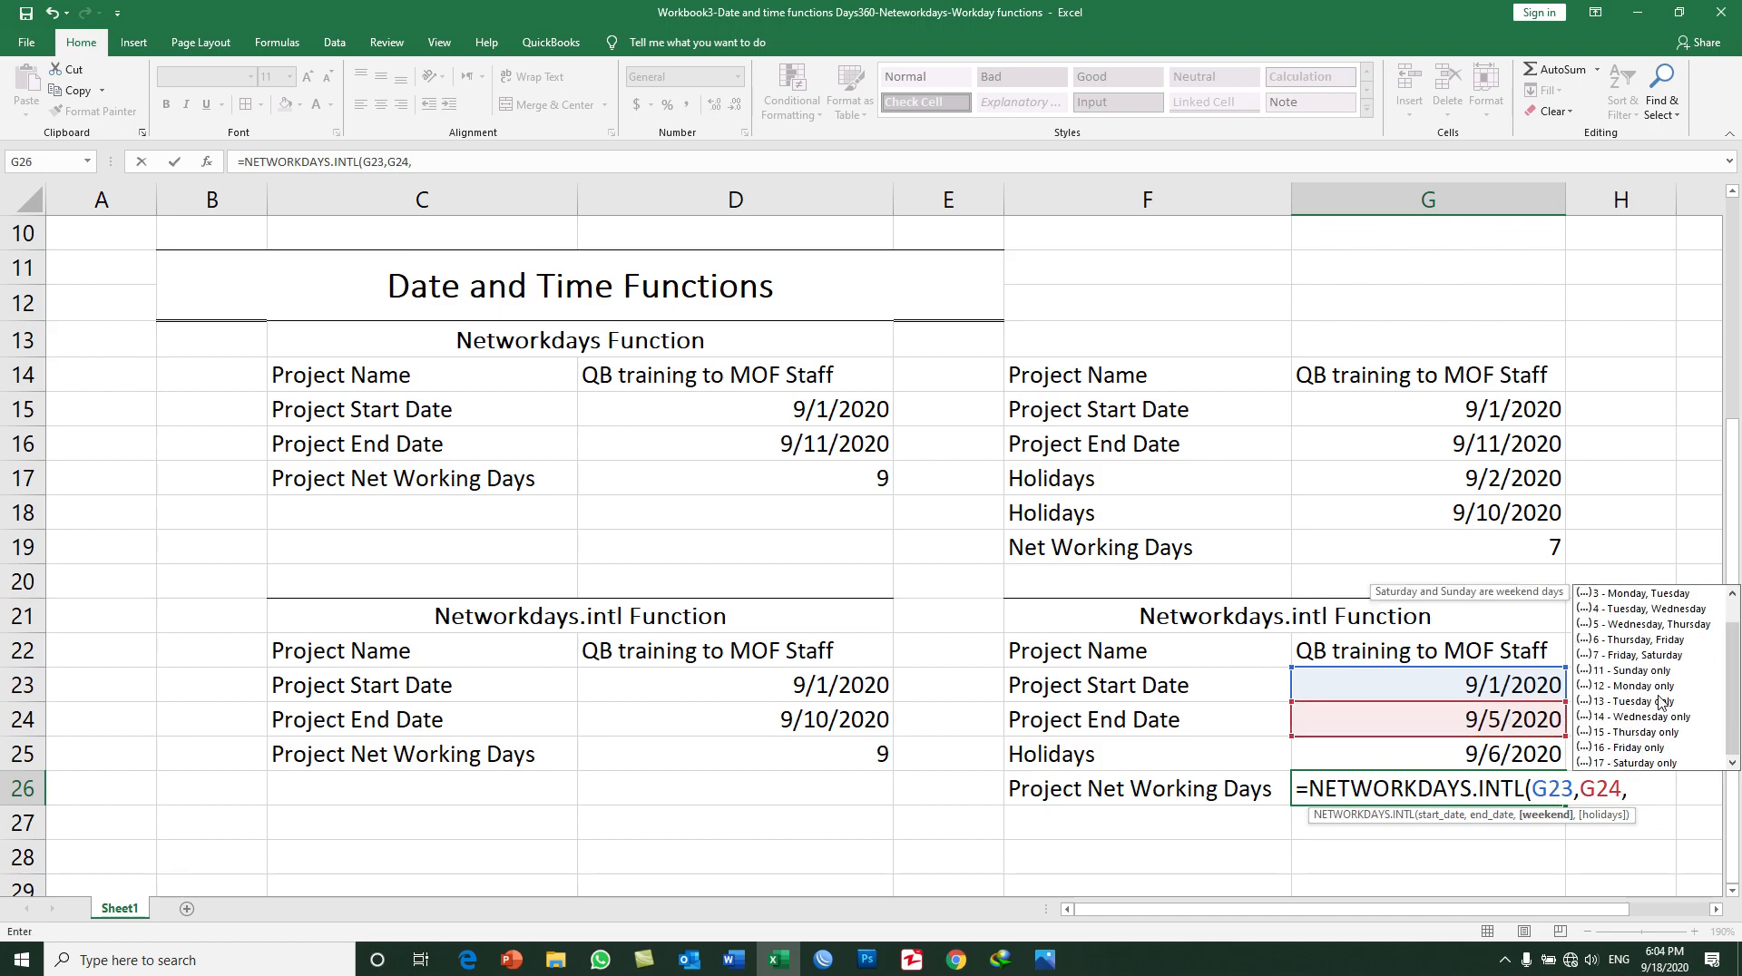
pyautogui.doubleClick(1631, 749)
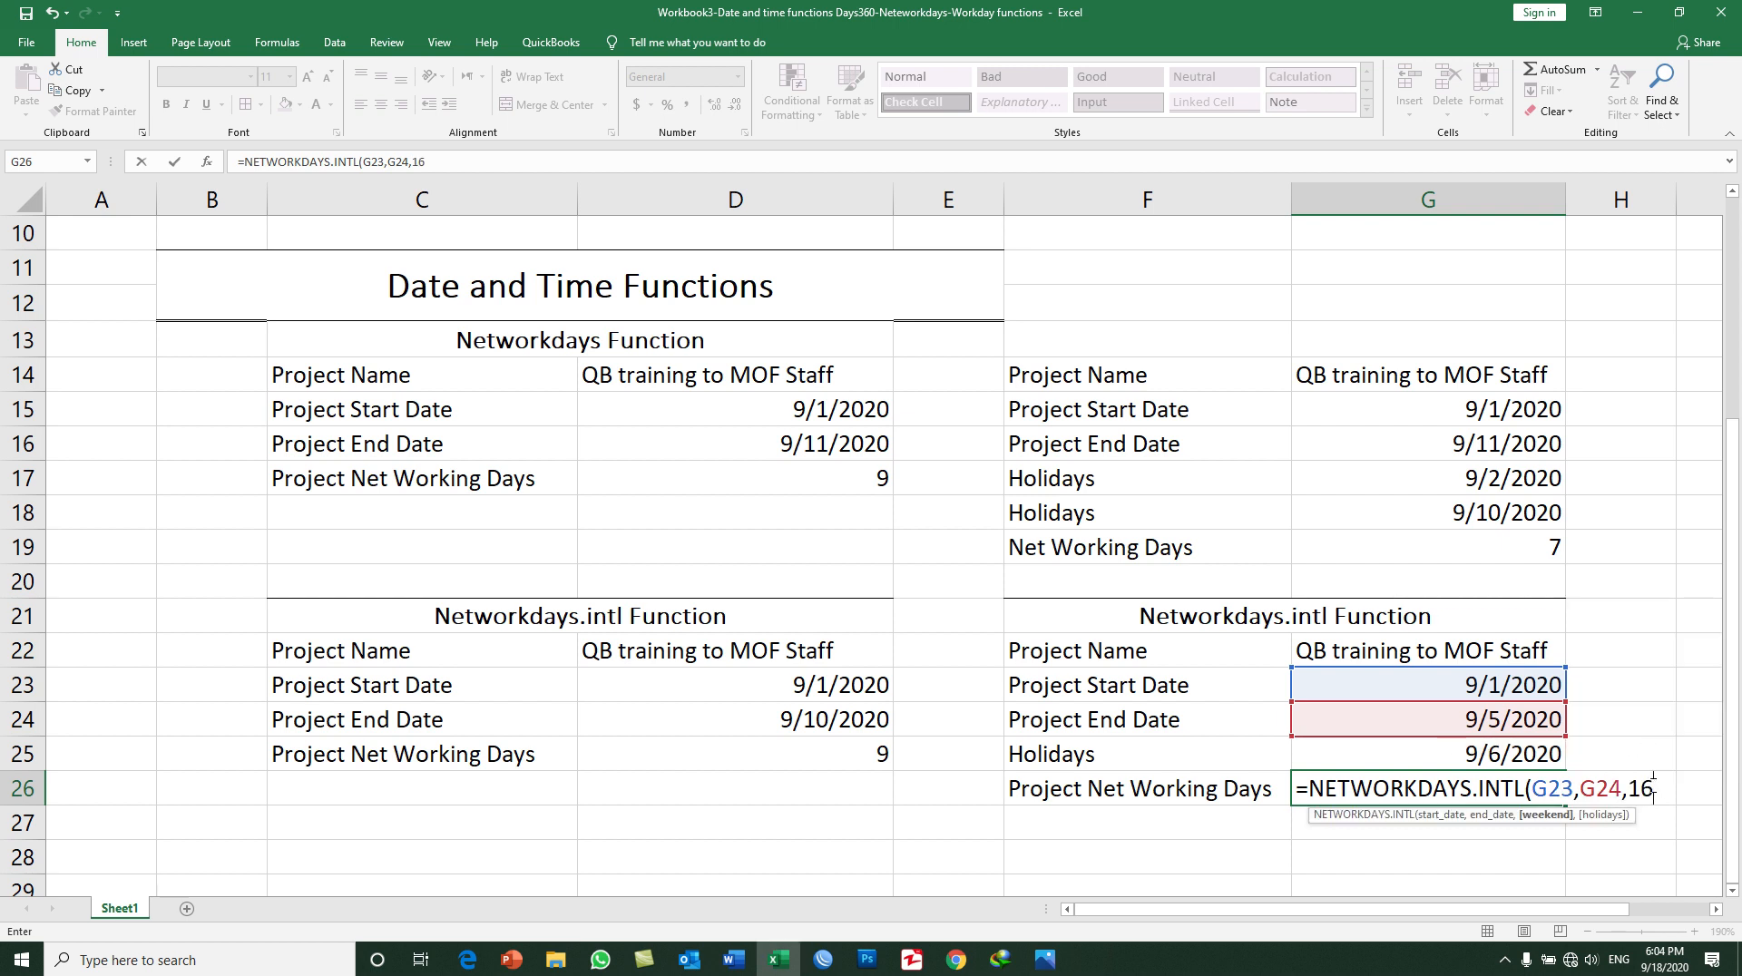
pyautogui.write(',')
pyautogui.click(1529, 752)
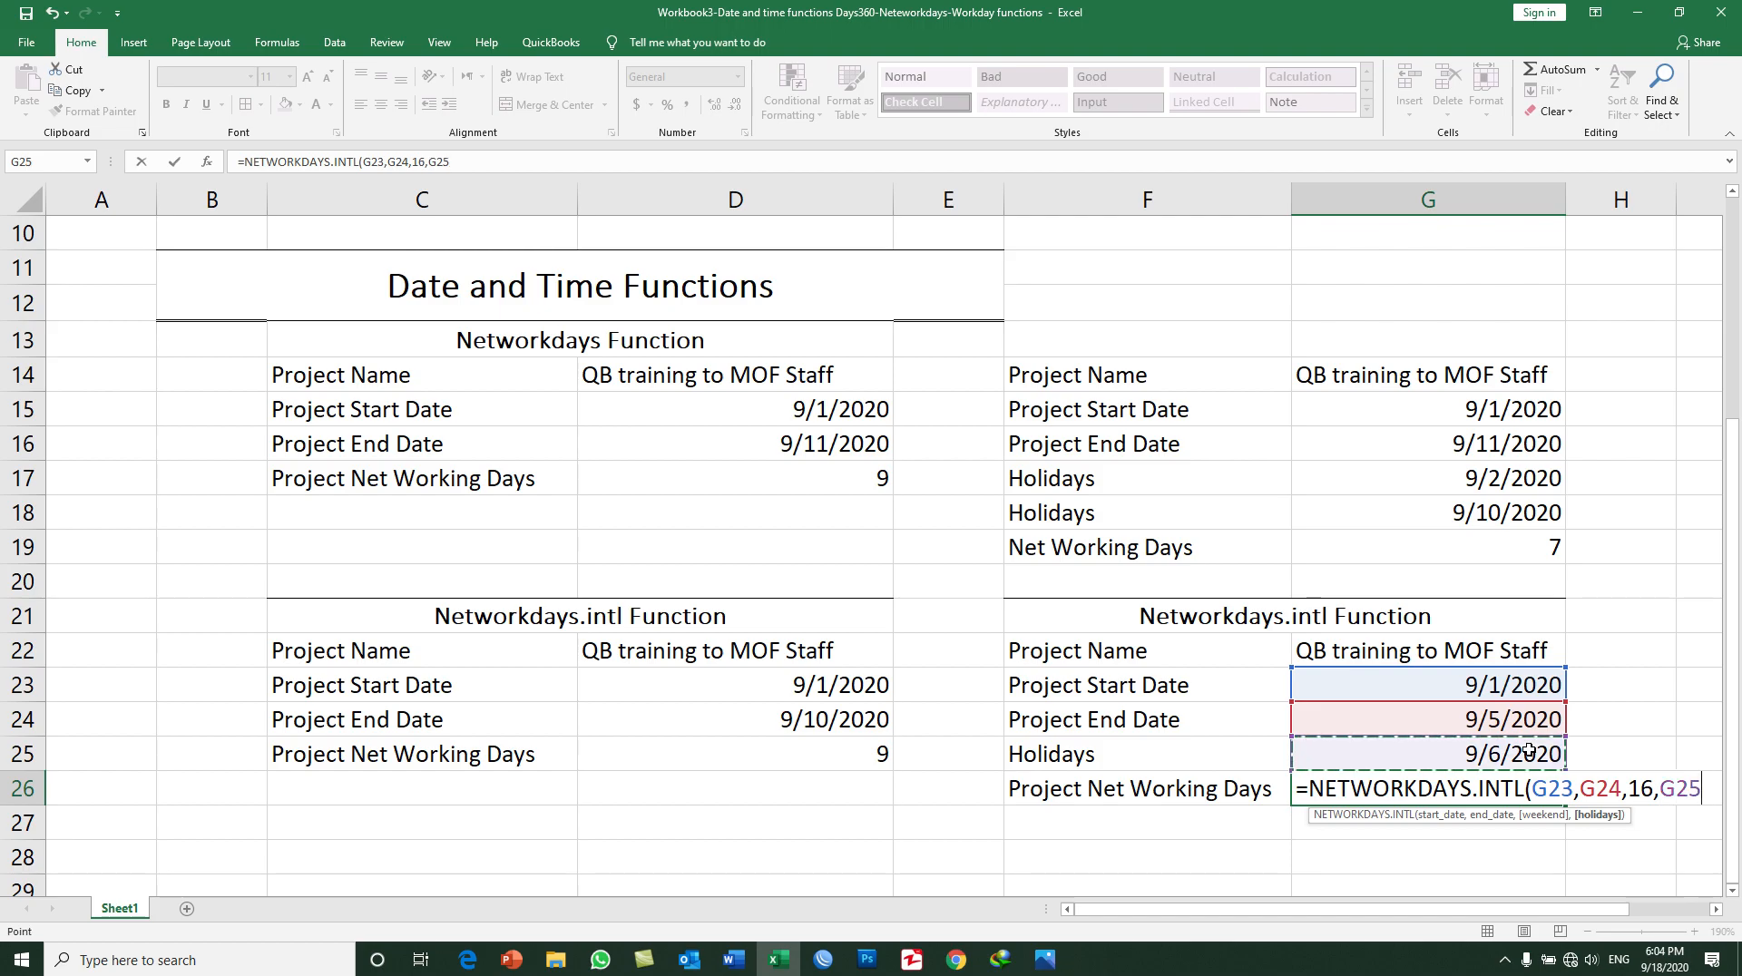
pyautogui.write(')')
pyautogui.press('Return')
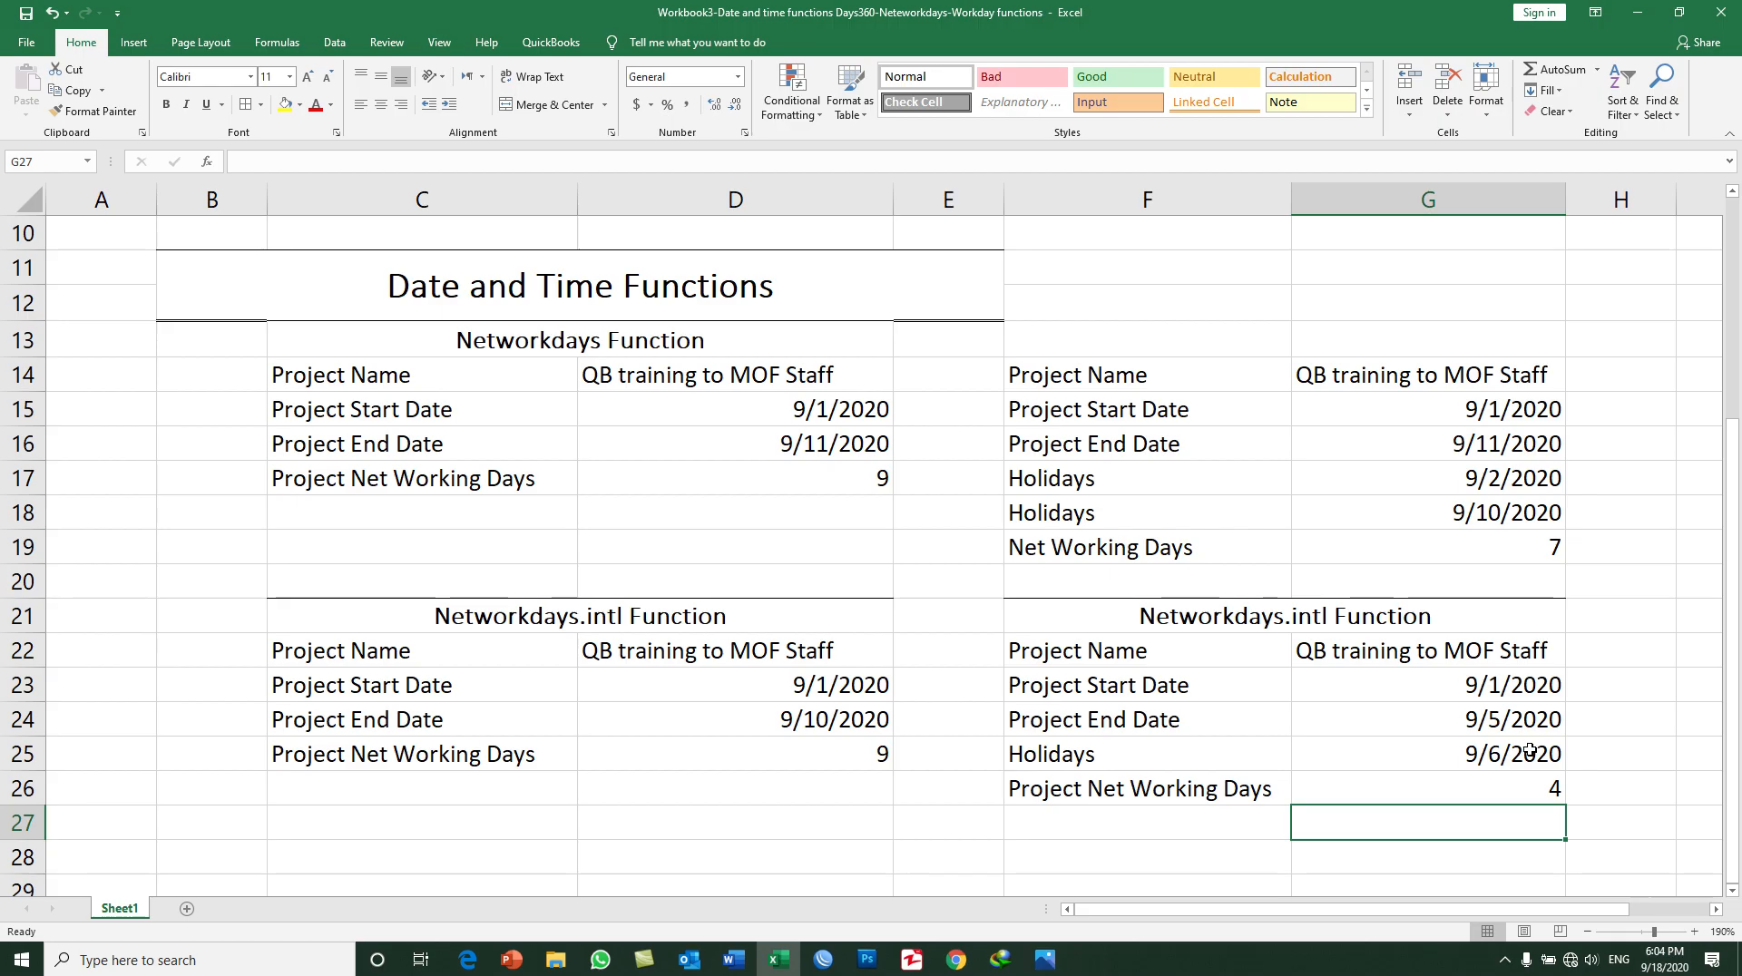
# Step: Compare the copied table's project dates, holiday and net working days against the system calendar
pyautogui.click(1514, 685)
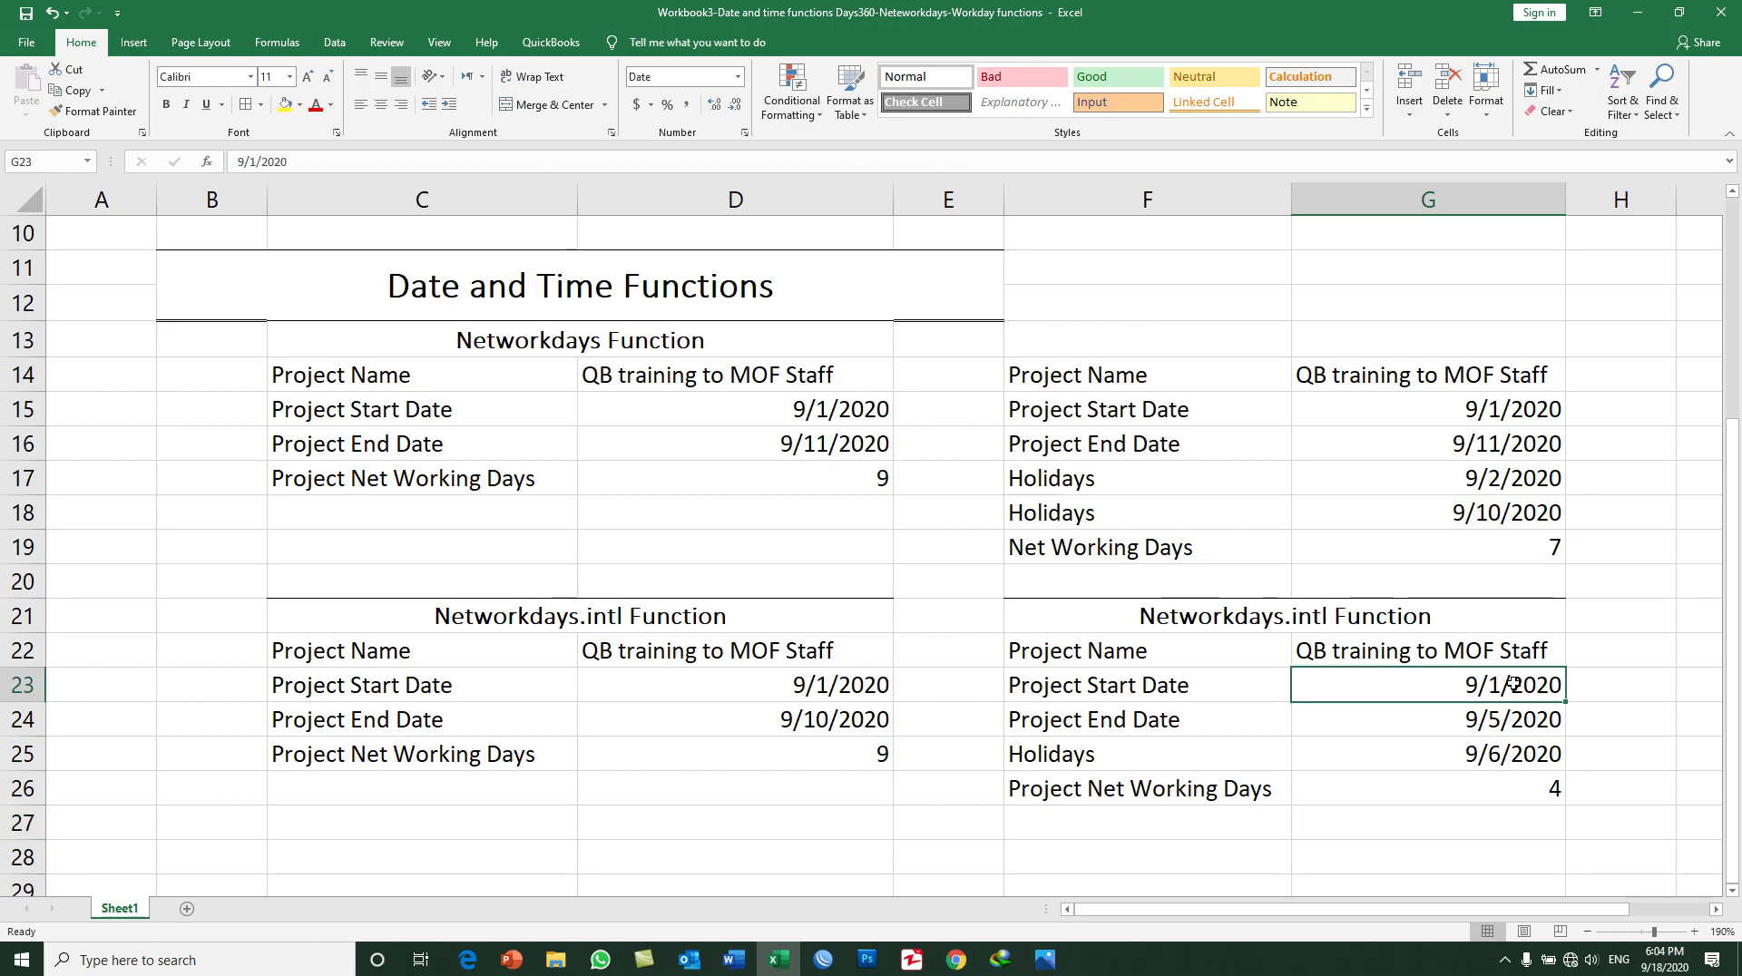
pyautogui.click(1505, 759)
pyautogui.click(1520, 786)
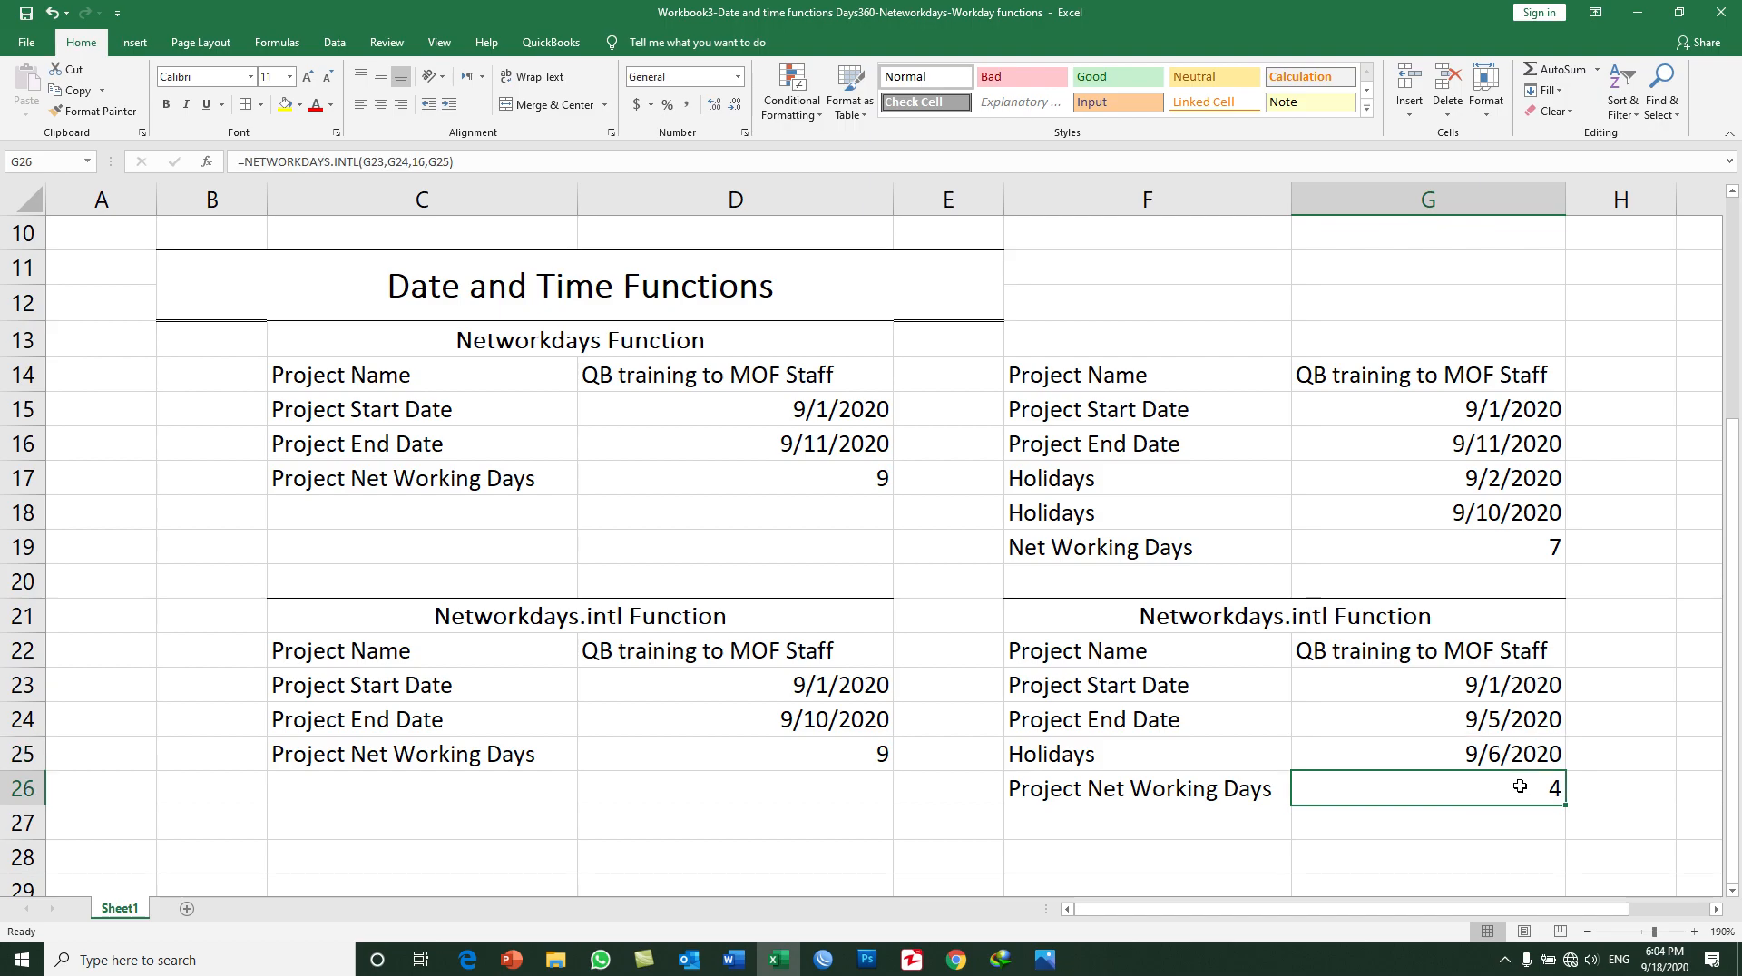
pyautogui.click(1664, 959)
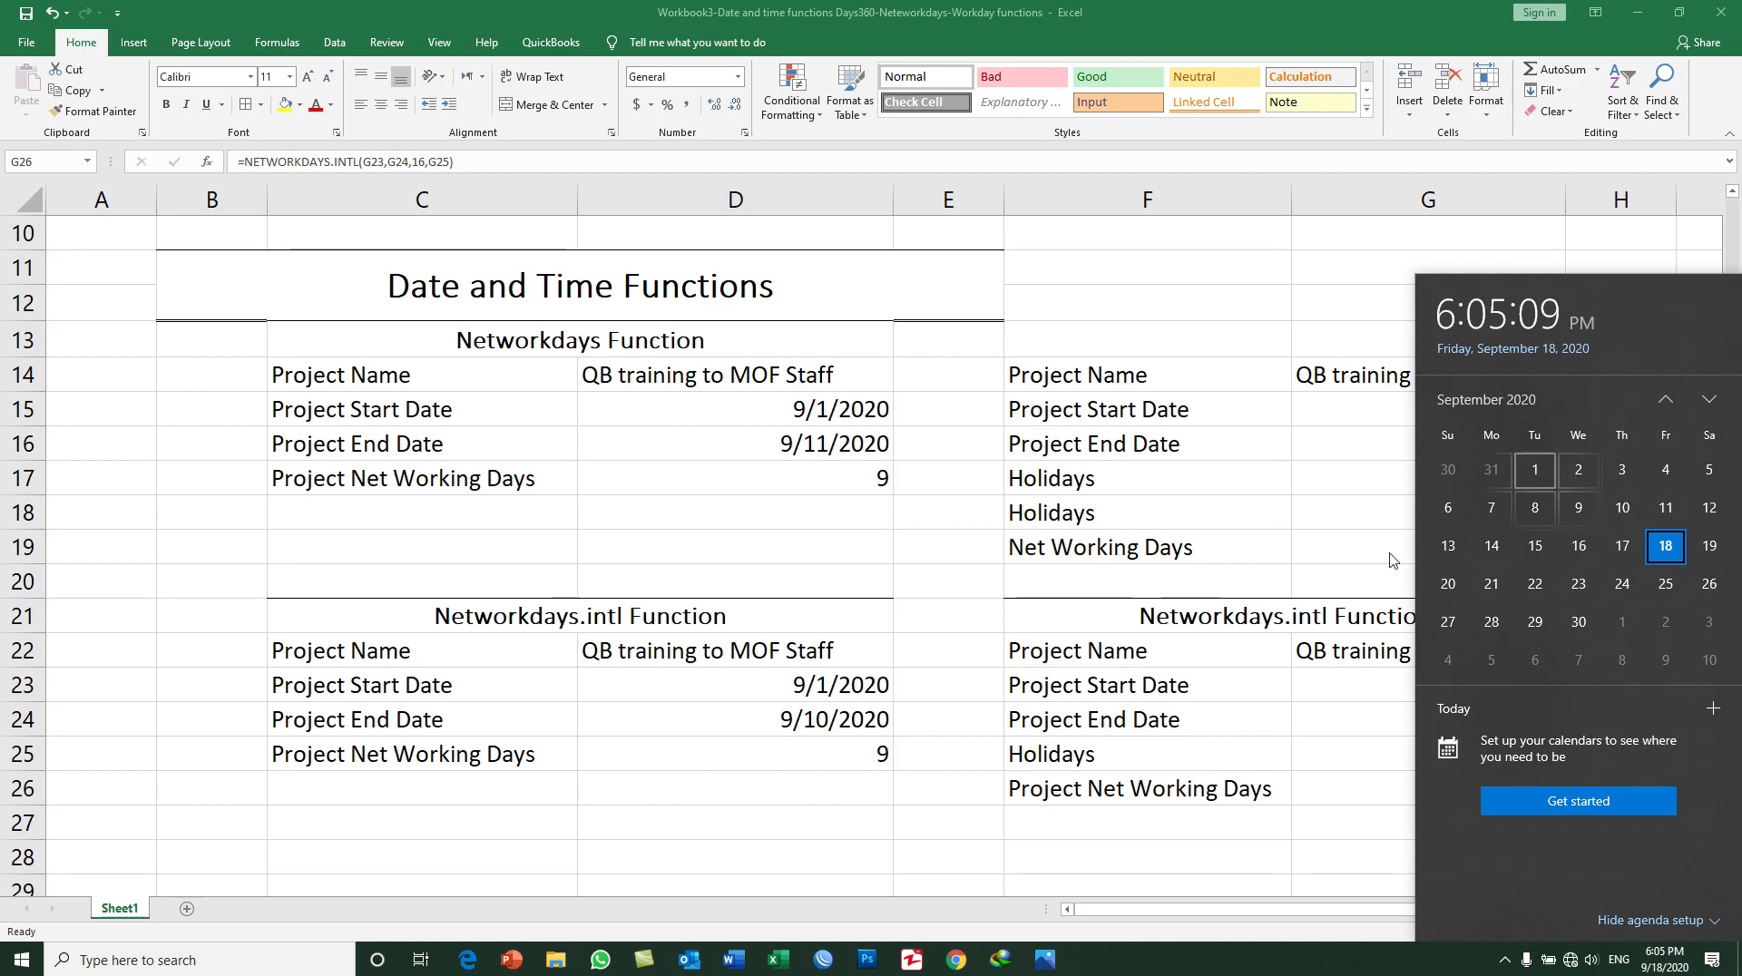
pyautogui.click(1339, 590)
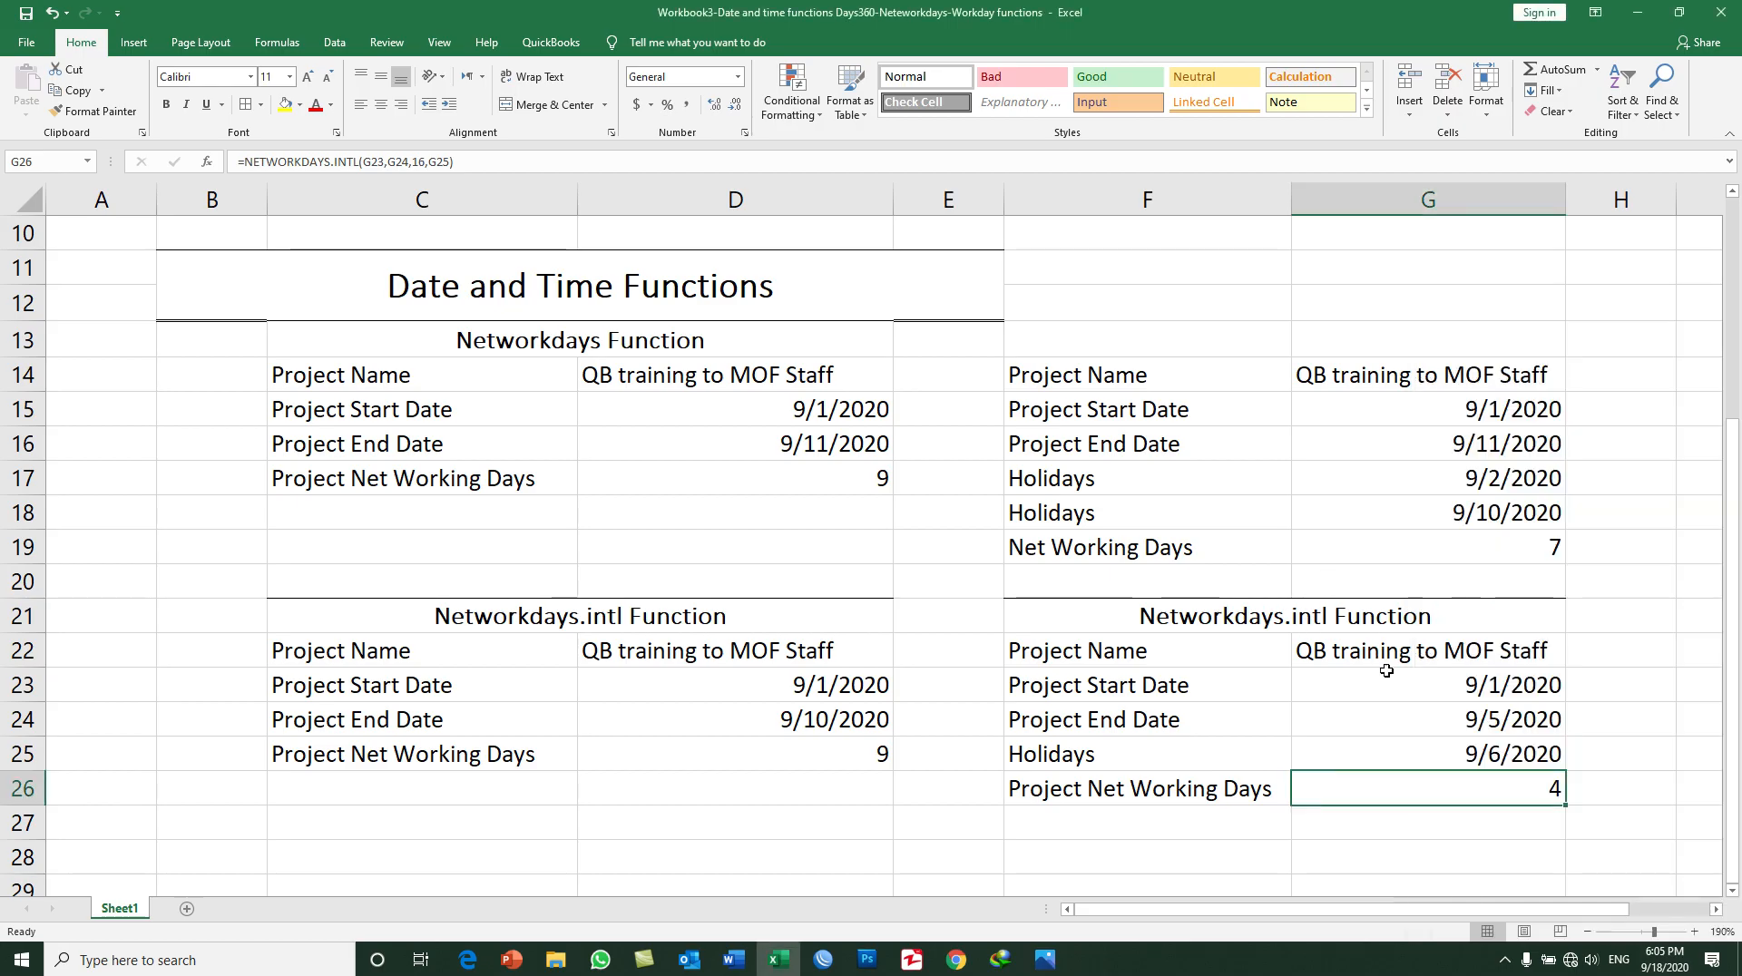
pyautogui.click(1493, 751)
pyautogui.click(1664, 959)
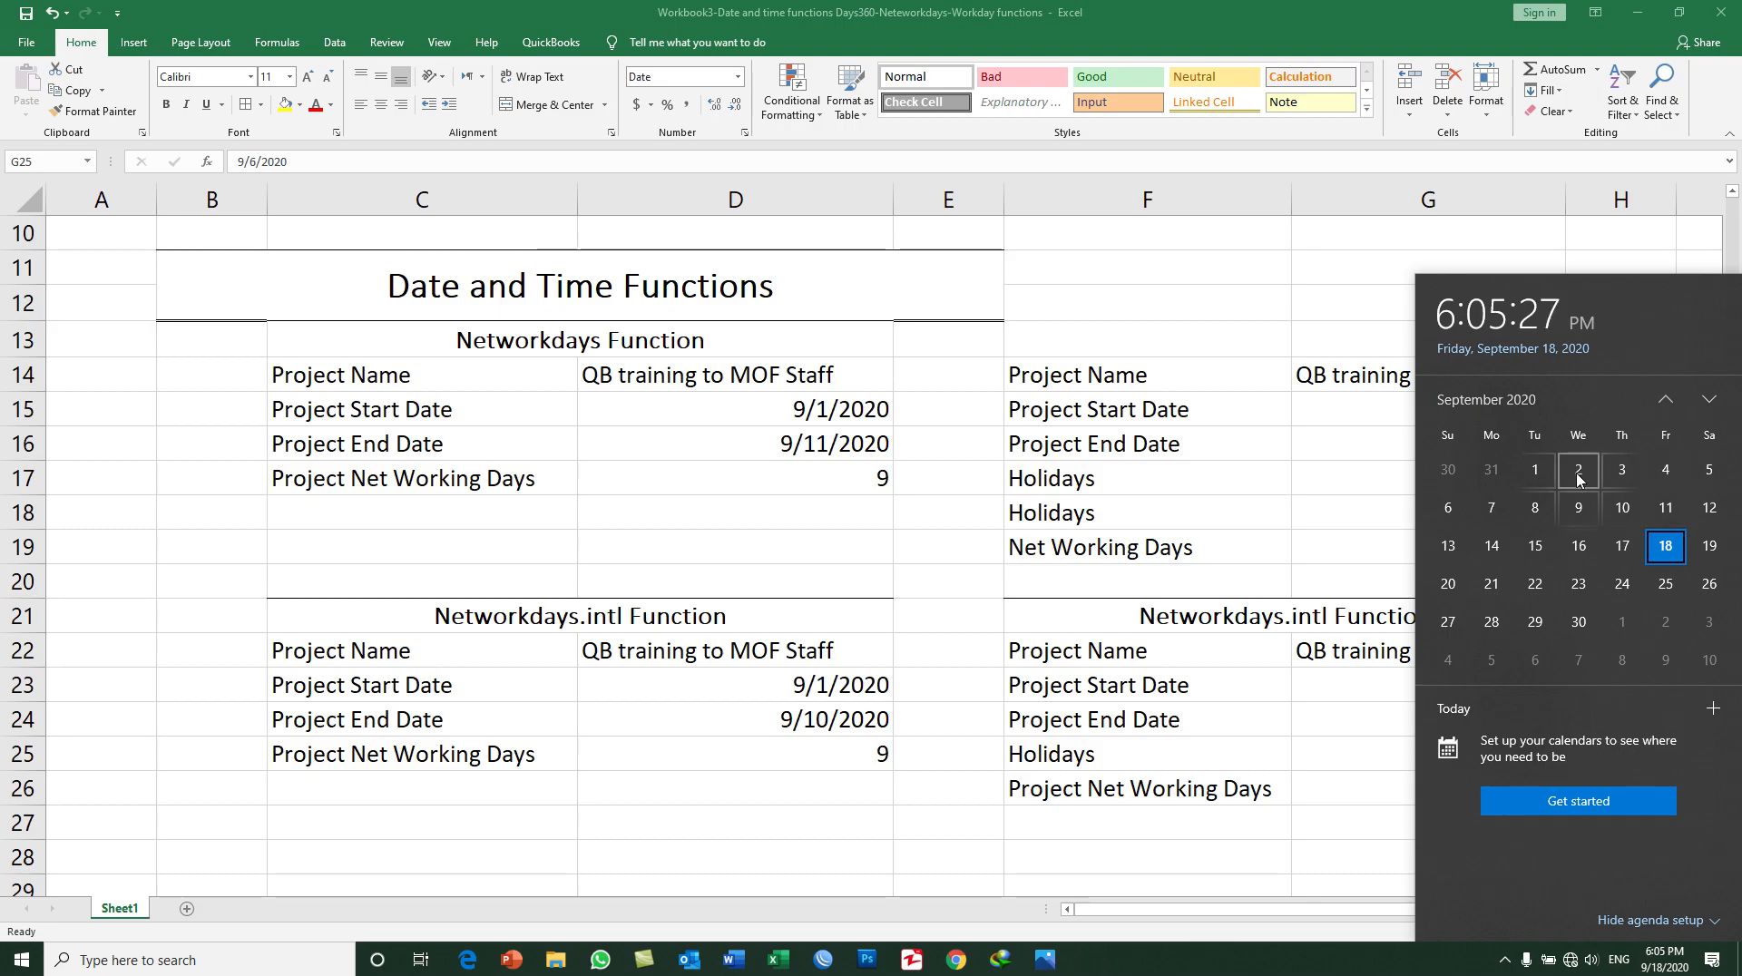
pyautogui.click(1388, 519)
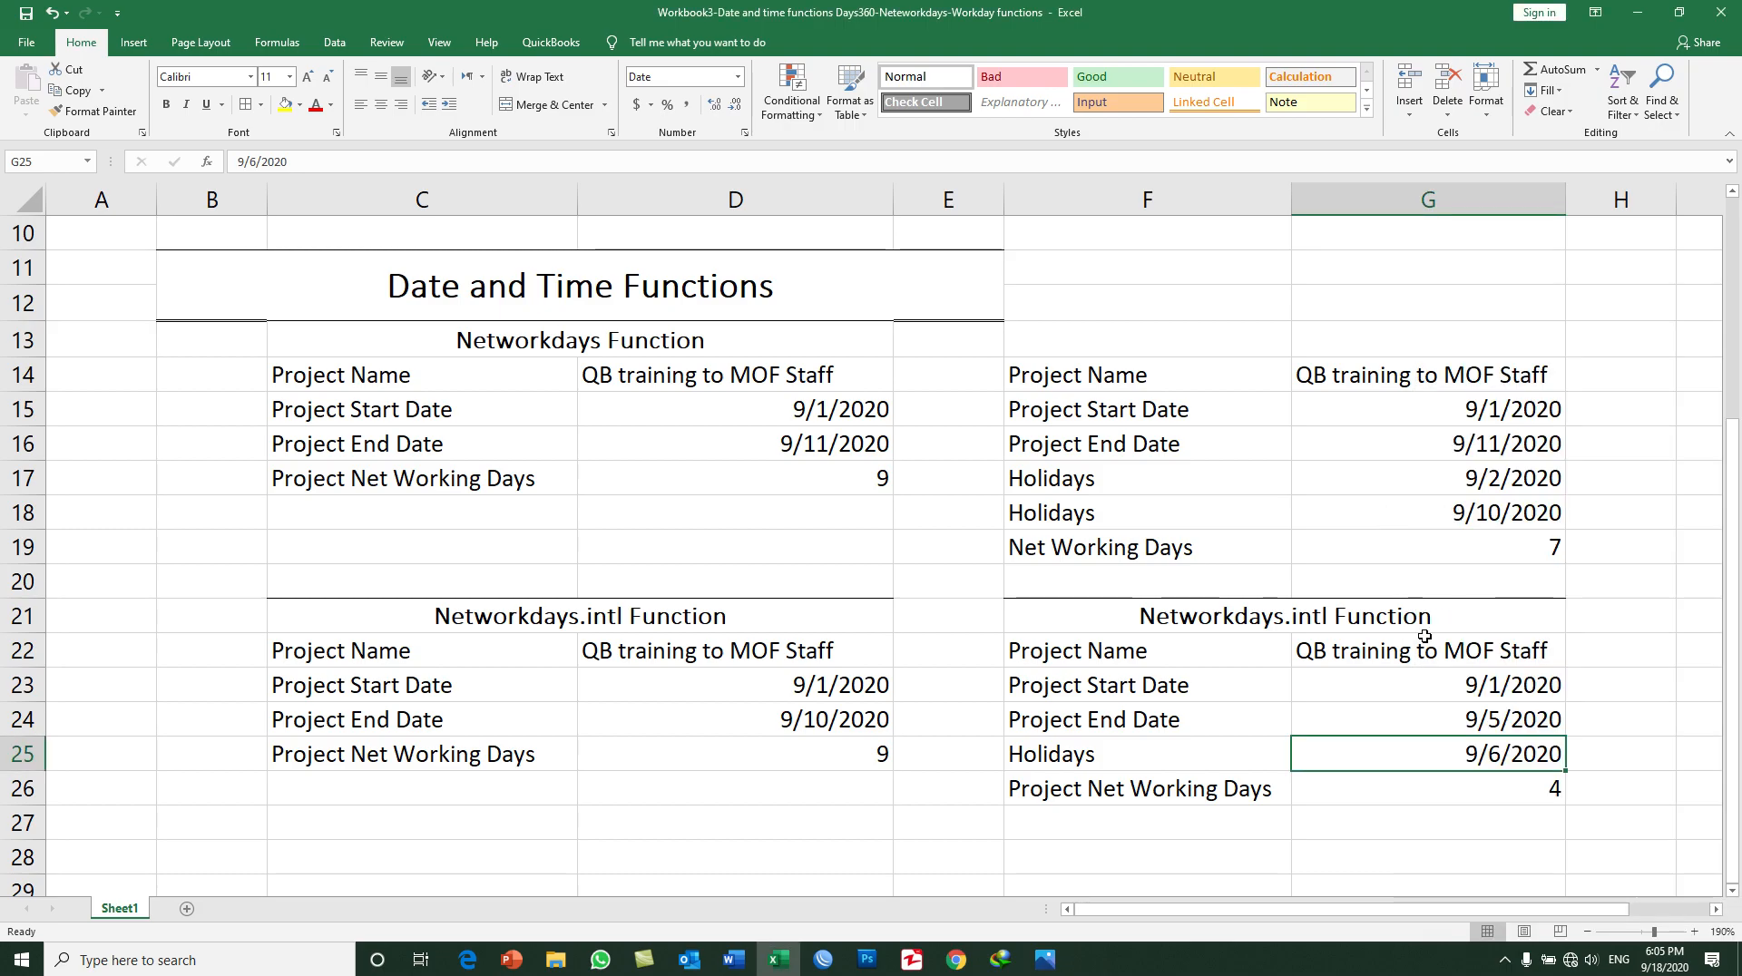
# Step: Change the holiday date in G25 to 9/2/2020
pyautogui.doubleClick(1489, 754)
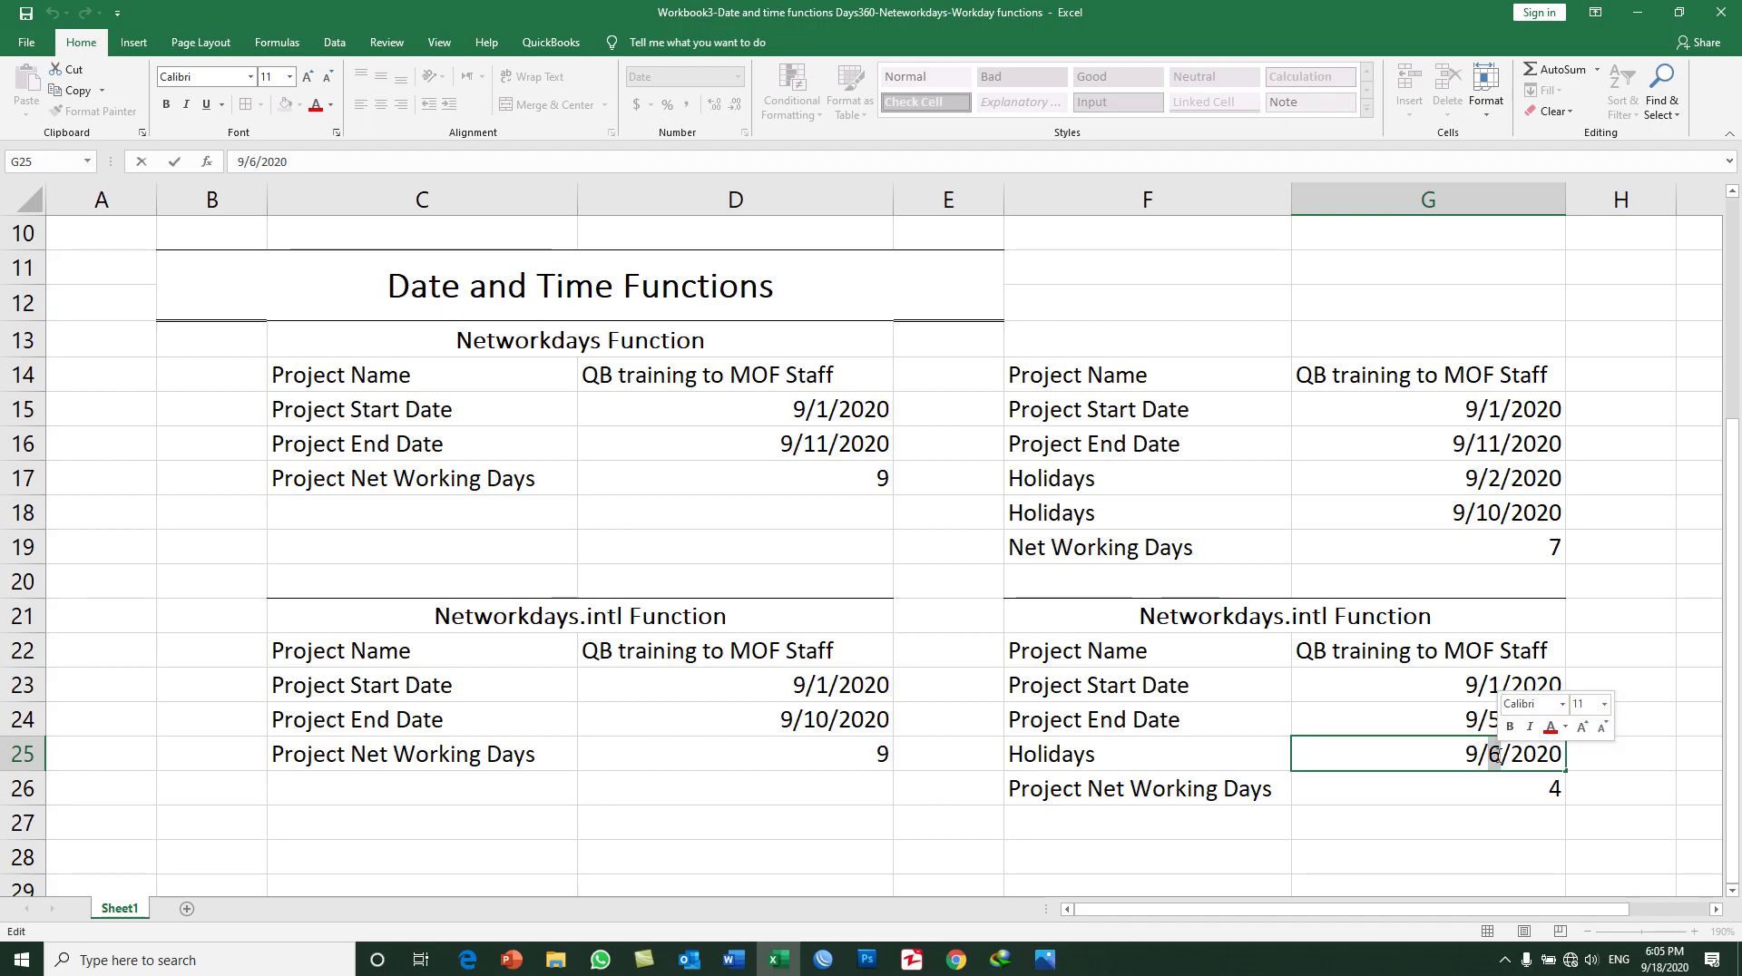
pyautogui.write('2')
pyautogui.press('Return')
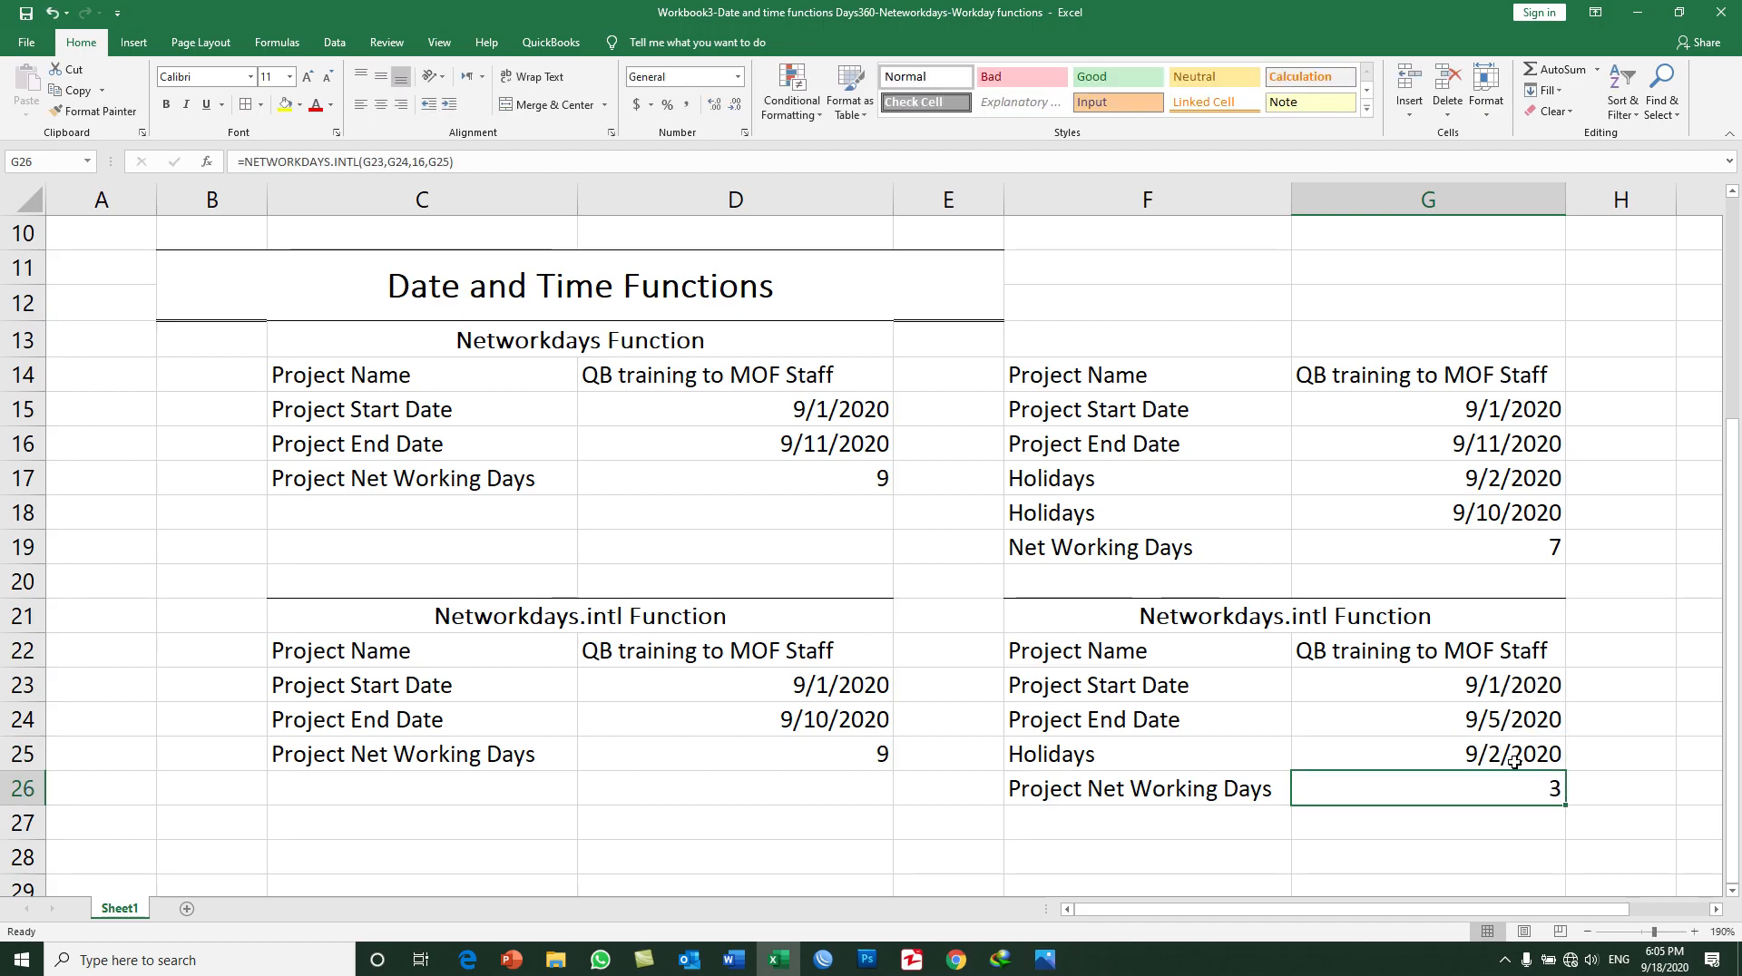
# Step: Review the start date, end date, holiday and net working days in G23:G26 of the copied Networkdays.intl table
pyautogui.click(1467, 683)
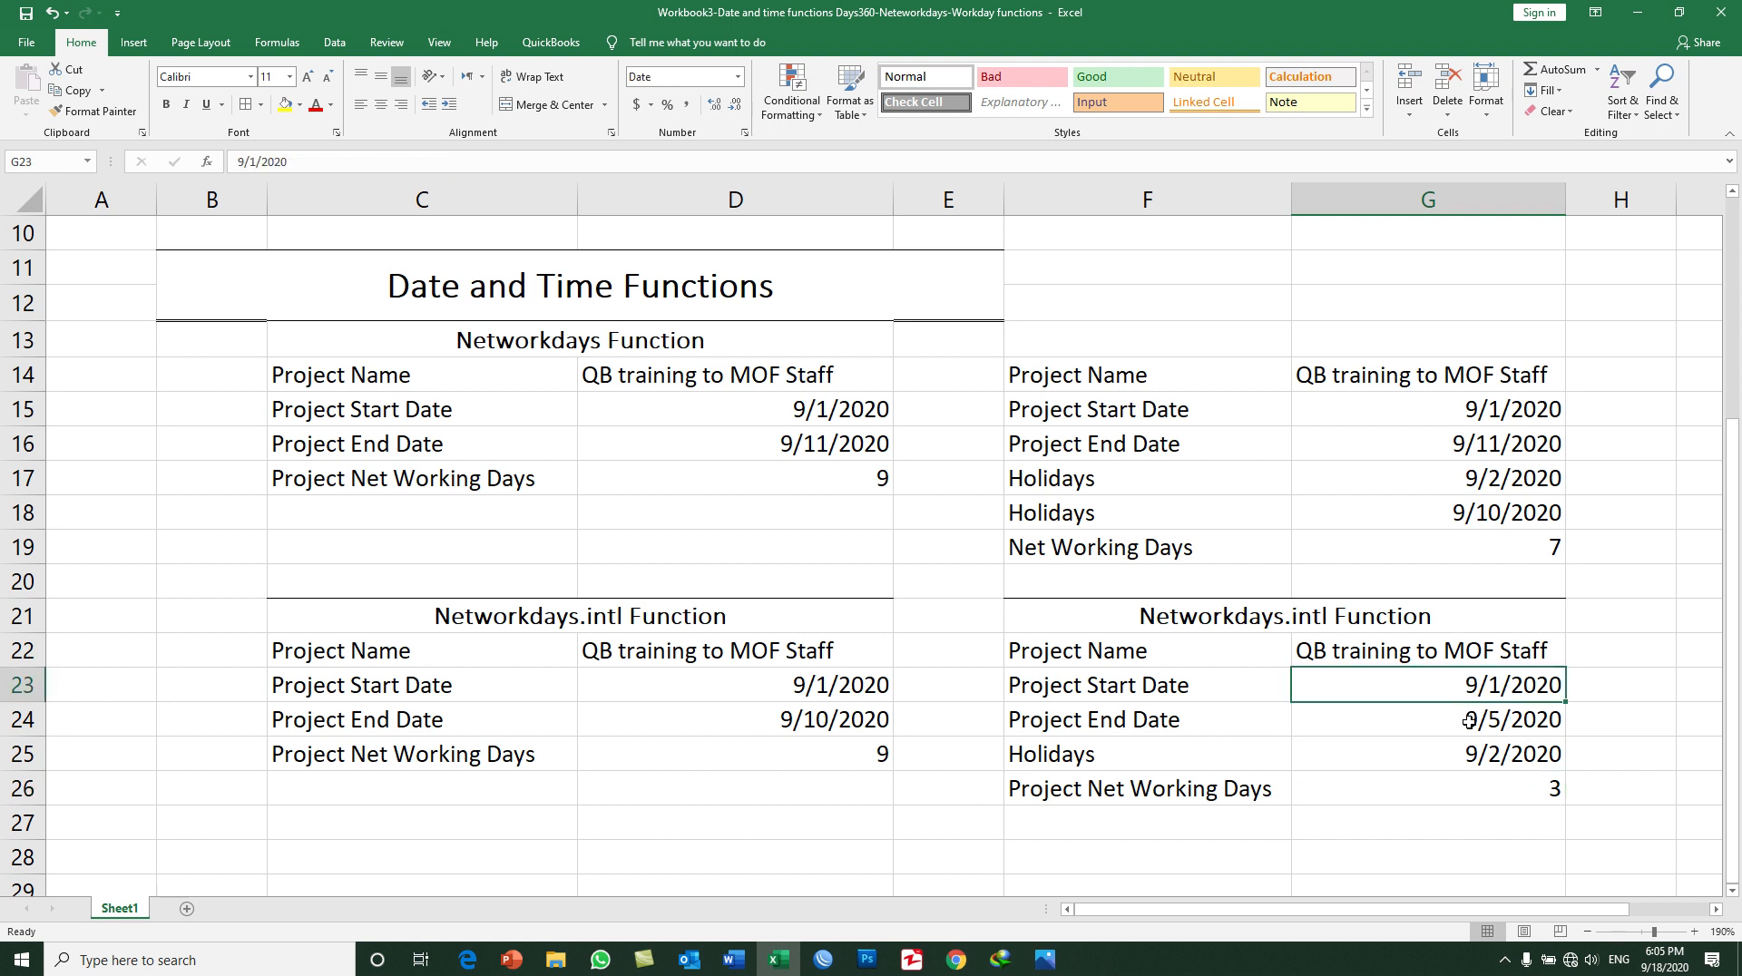
pyautogui.click(1463, 723)
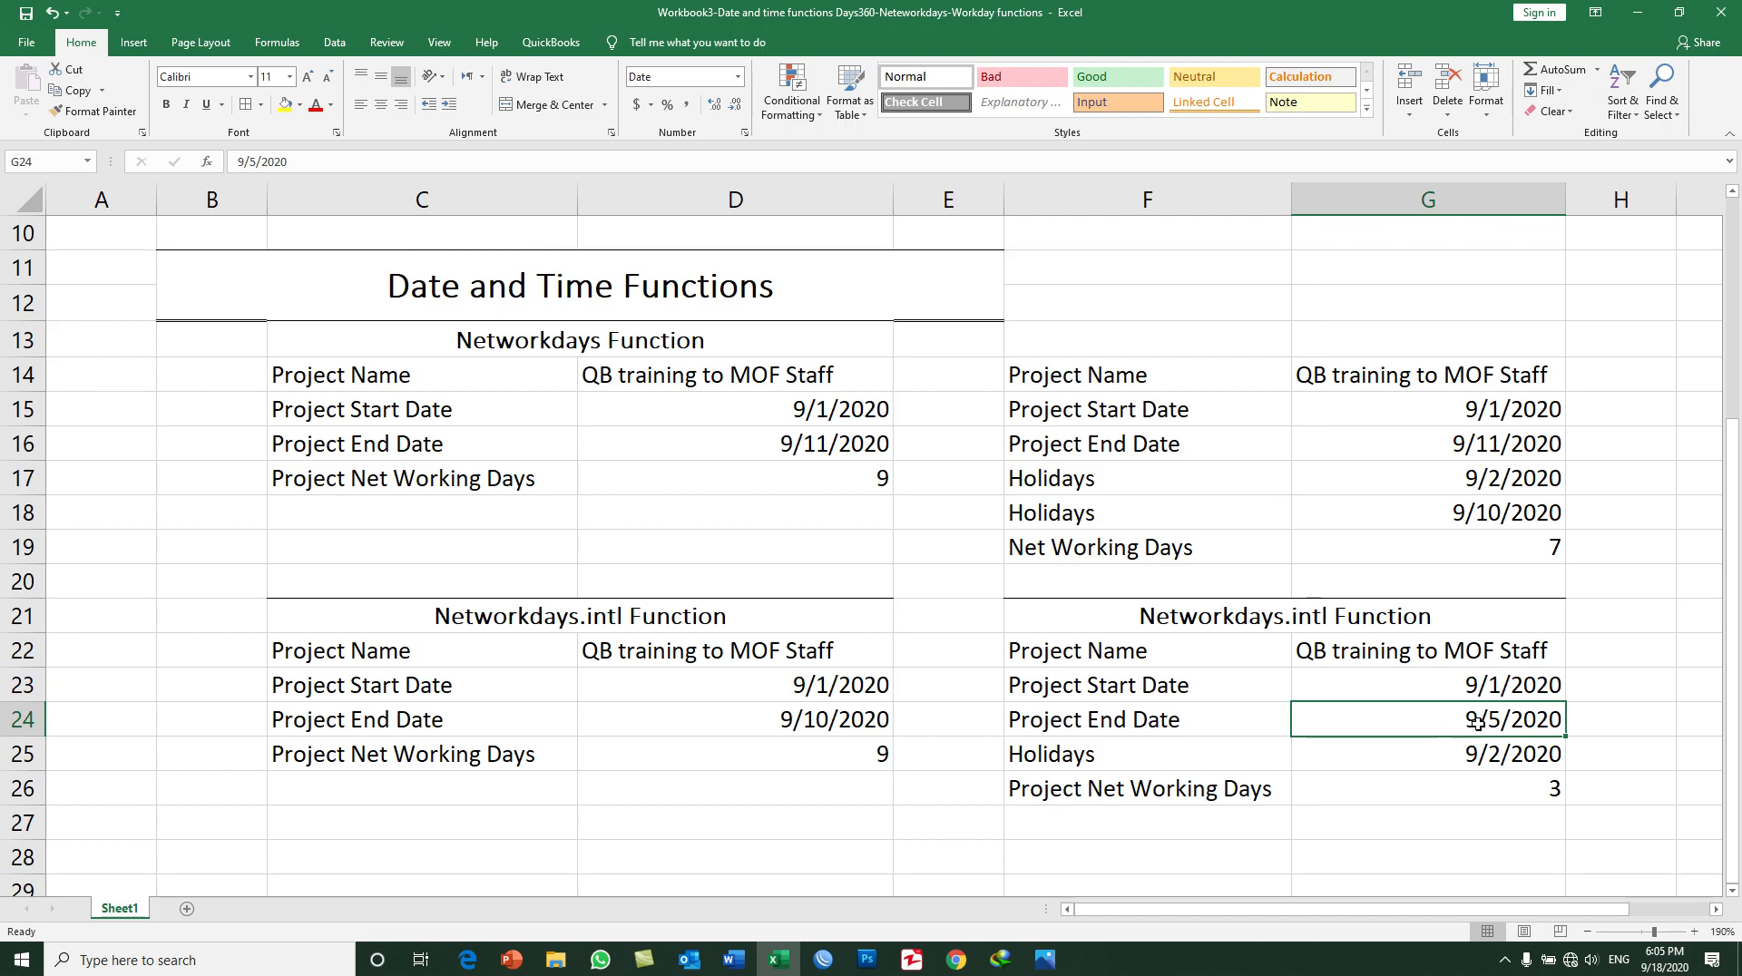
pyautogui.click(1489, 756)
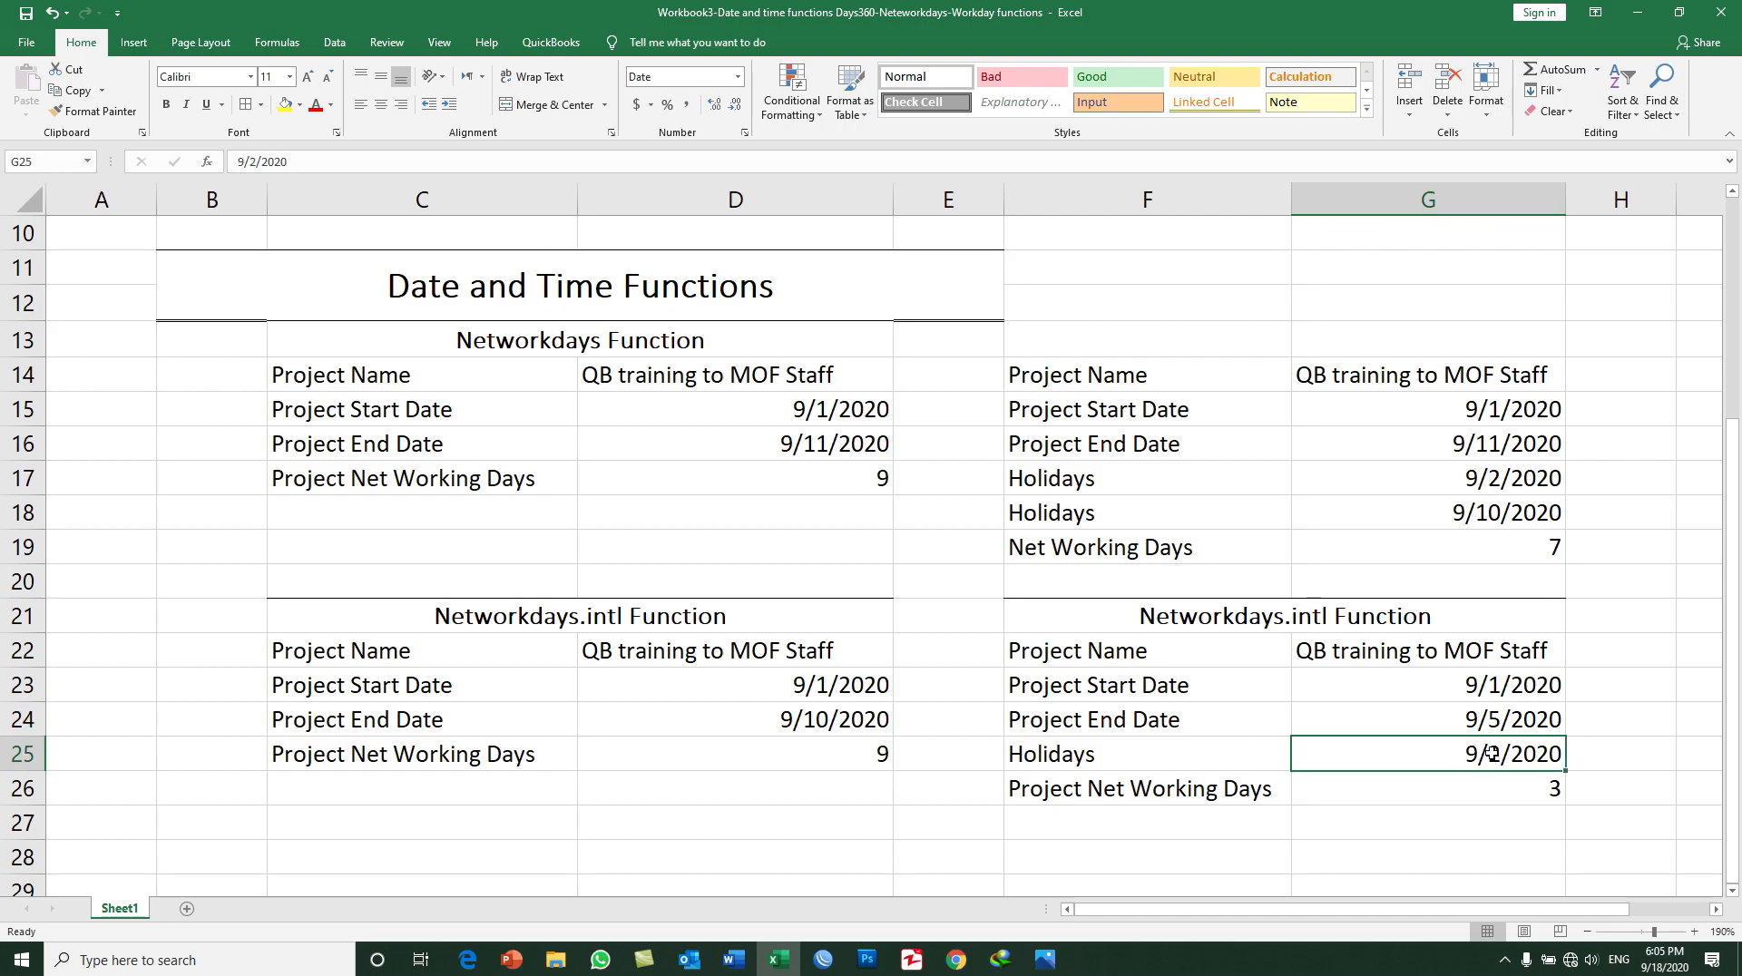
pyautogui.click(1486, 682)
pyautogui.click(1495, 719)
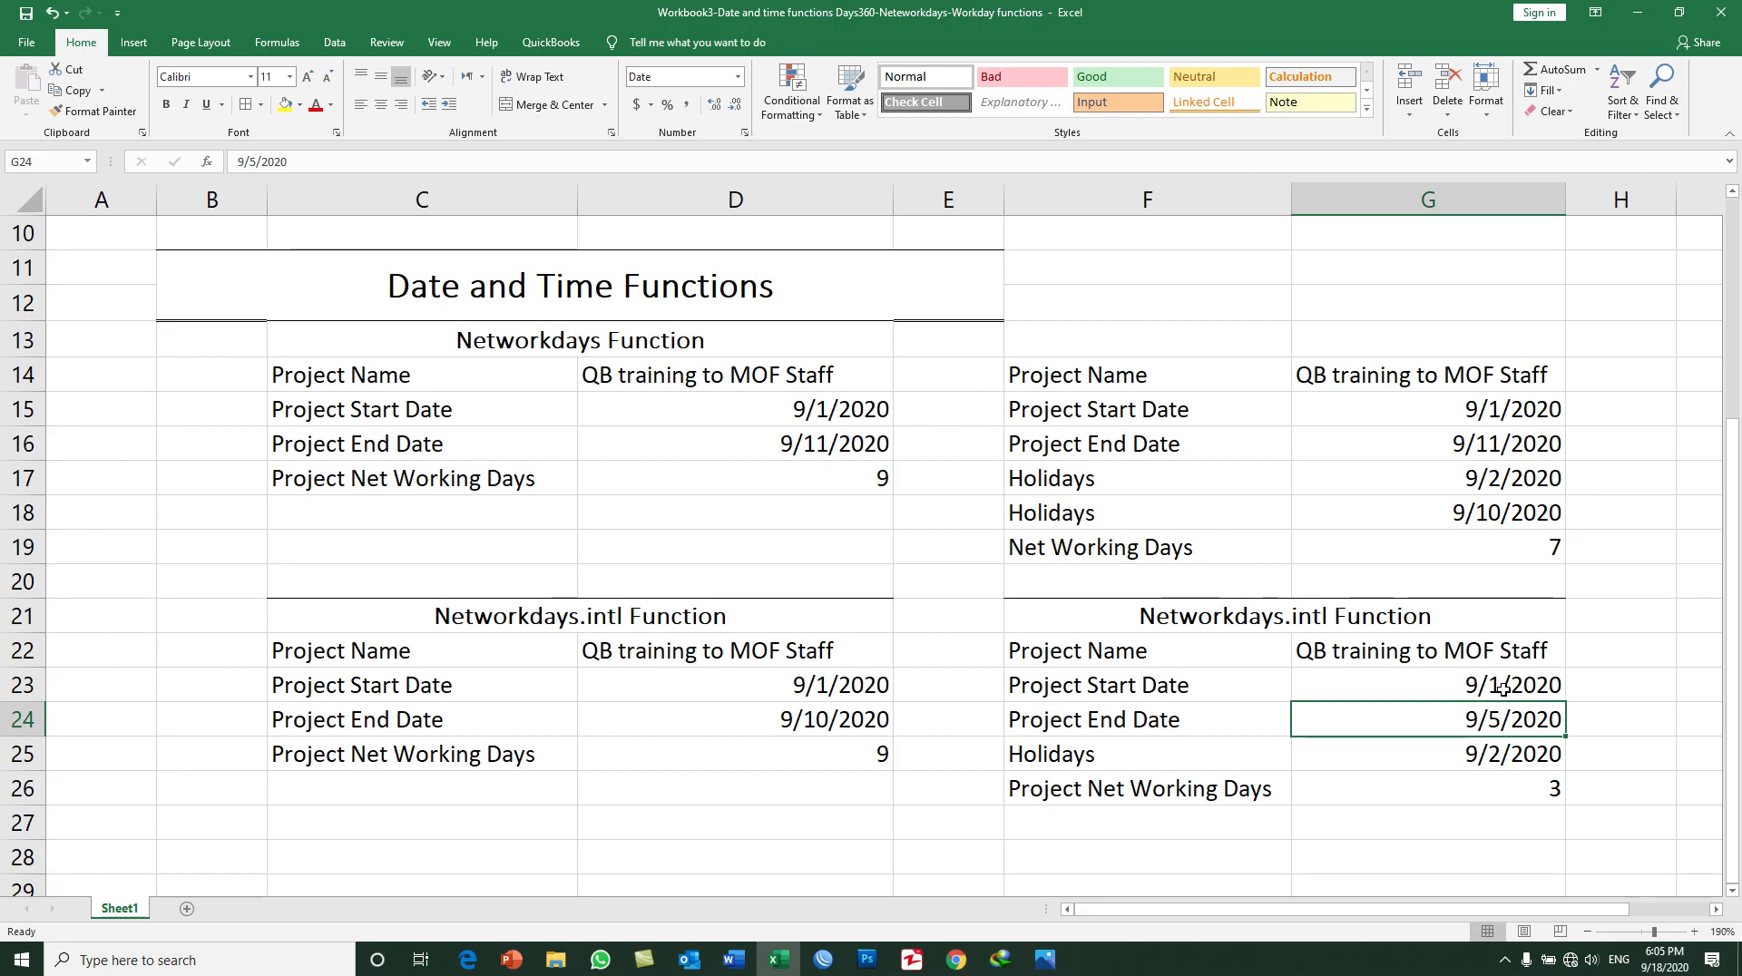
pyautogui.click(1508, 751)
pyautogui.click(1502, 800)
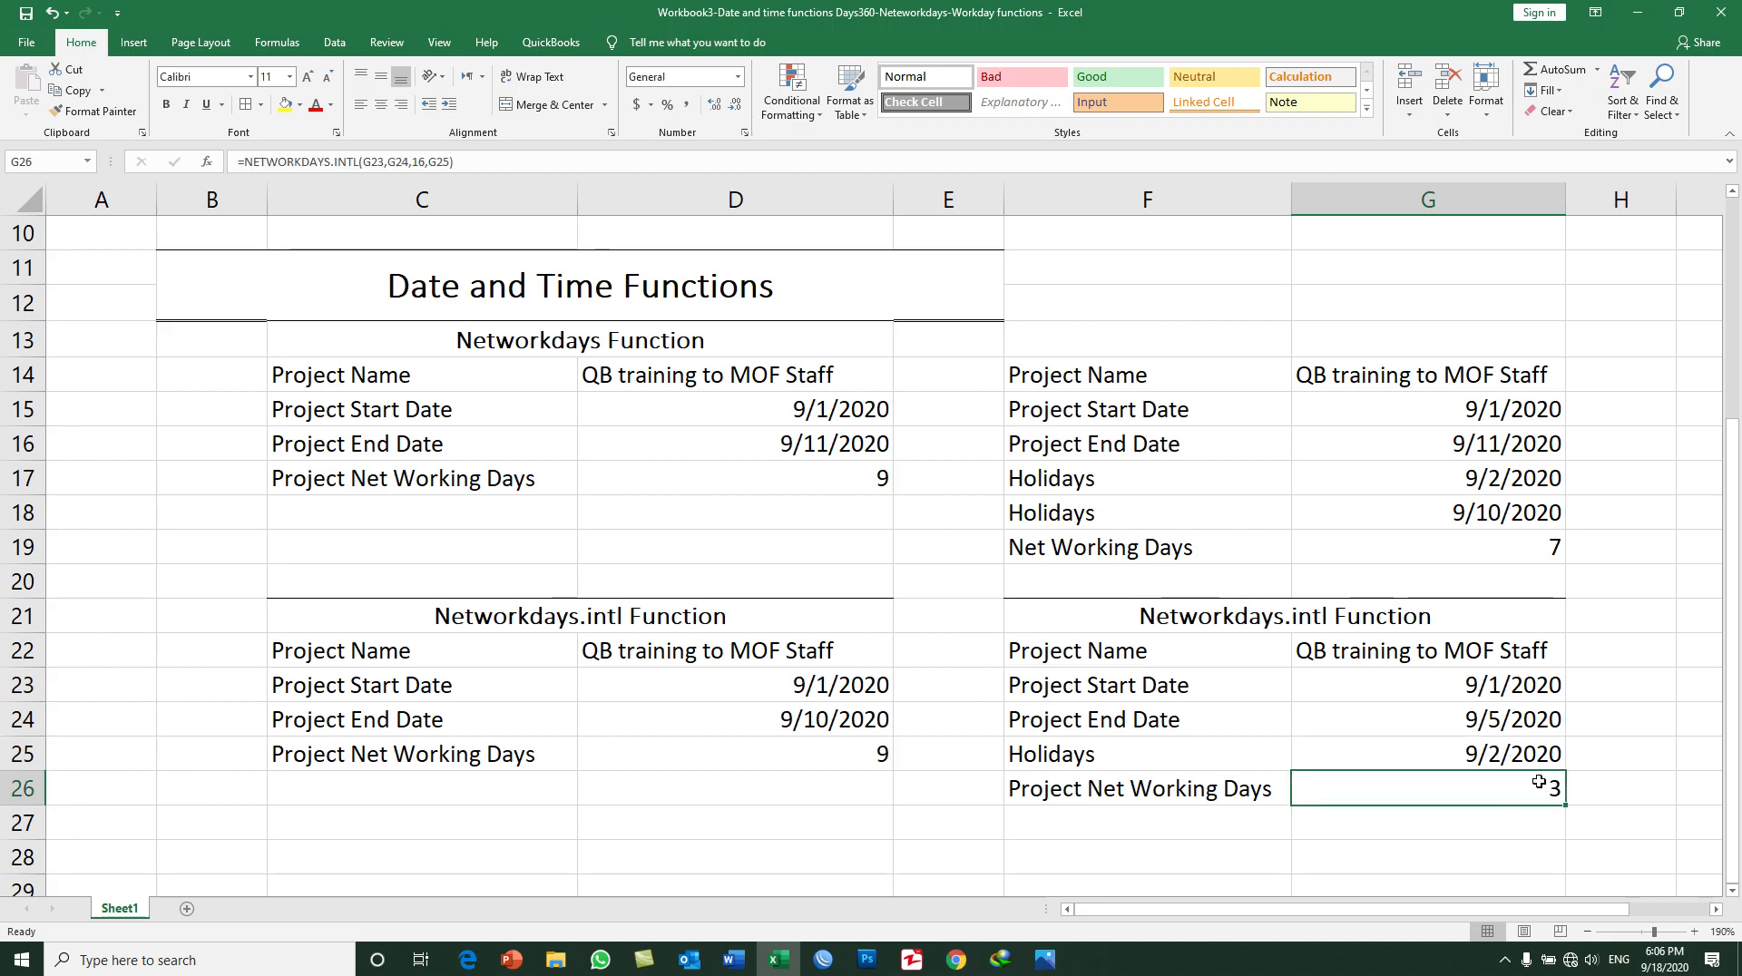
pyautogui.click(1490, 682)
pyautogui.click(1491, 719)
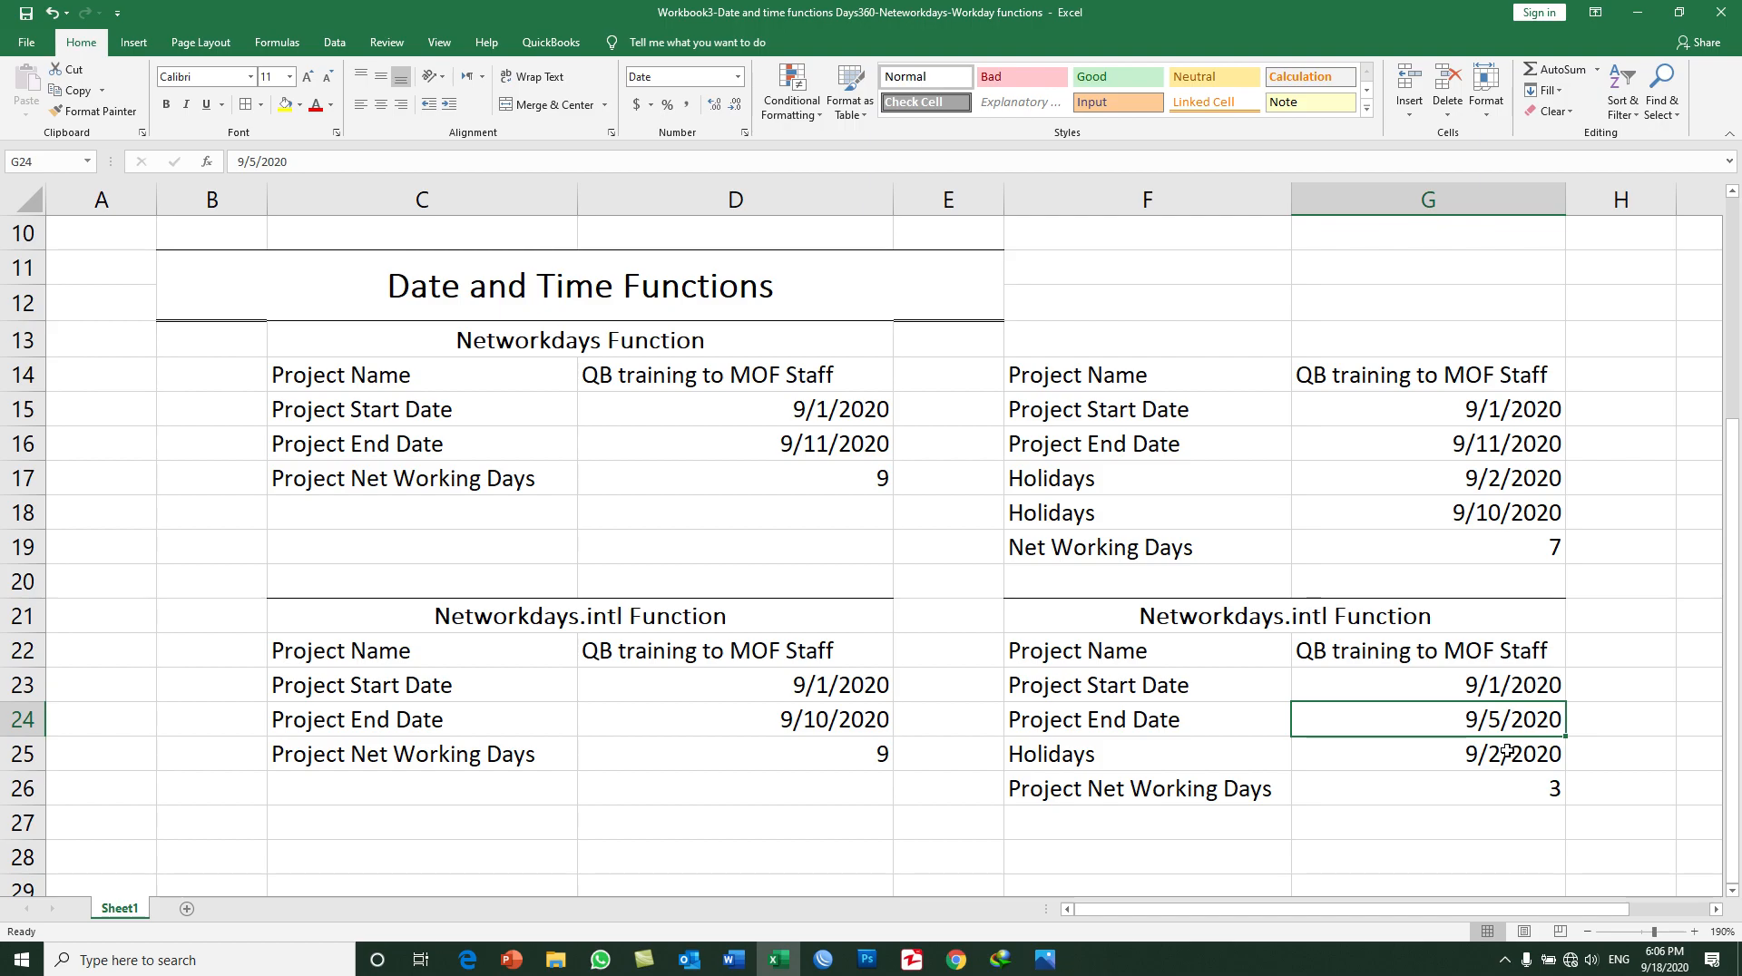
pyautogui.click(1476, 755)
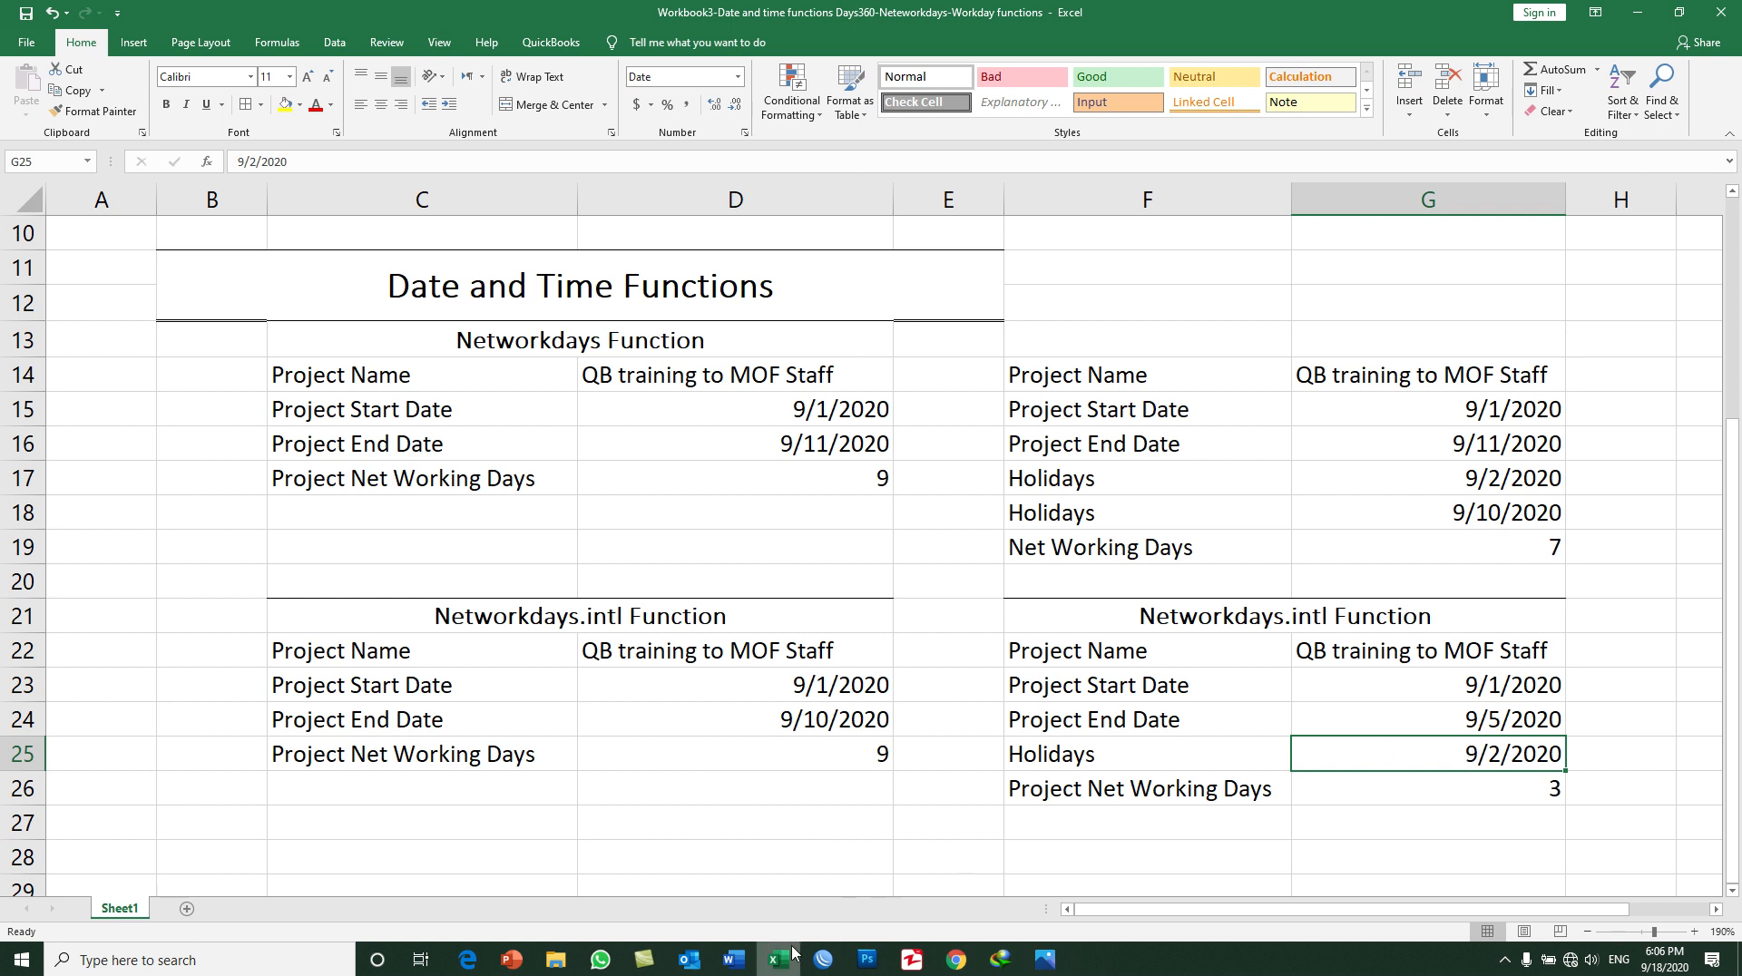
# Step: Minimize the workbook to view the lesson title on the desktop
pyautogui.moveTo(785, 963)
pyautogui.moveTo(524, 550); pyautogui.dragTo(626, 566)
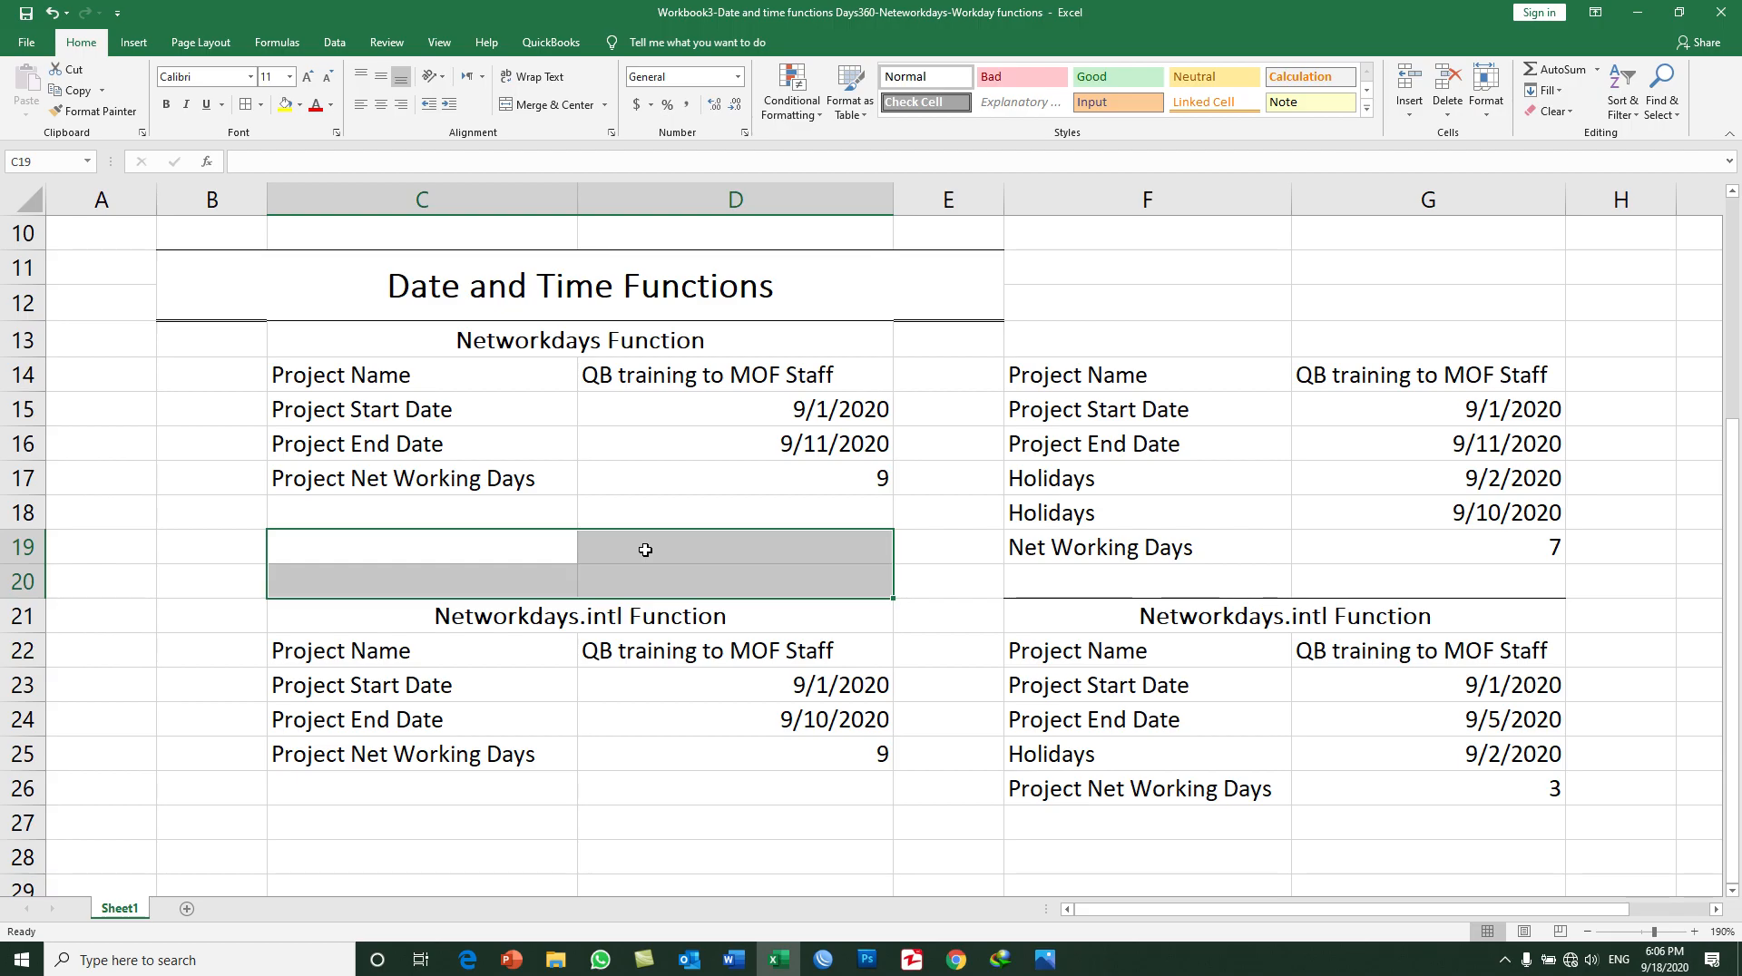
pyautogui.moveTo(781, 969)
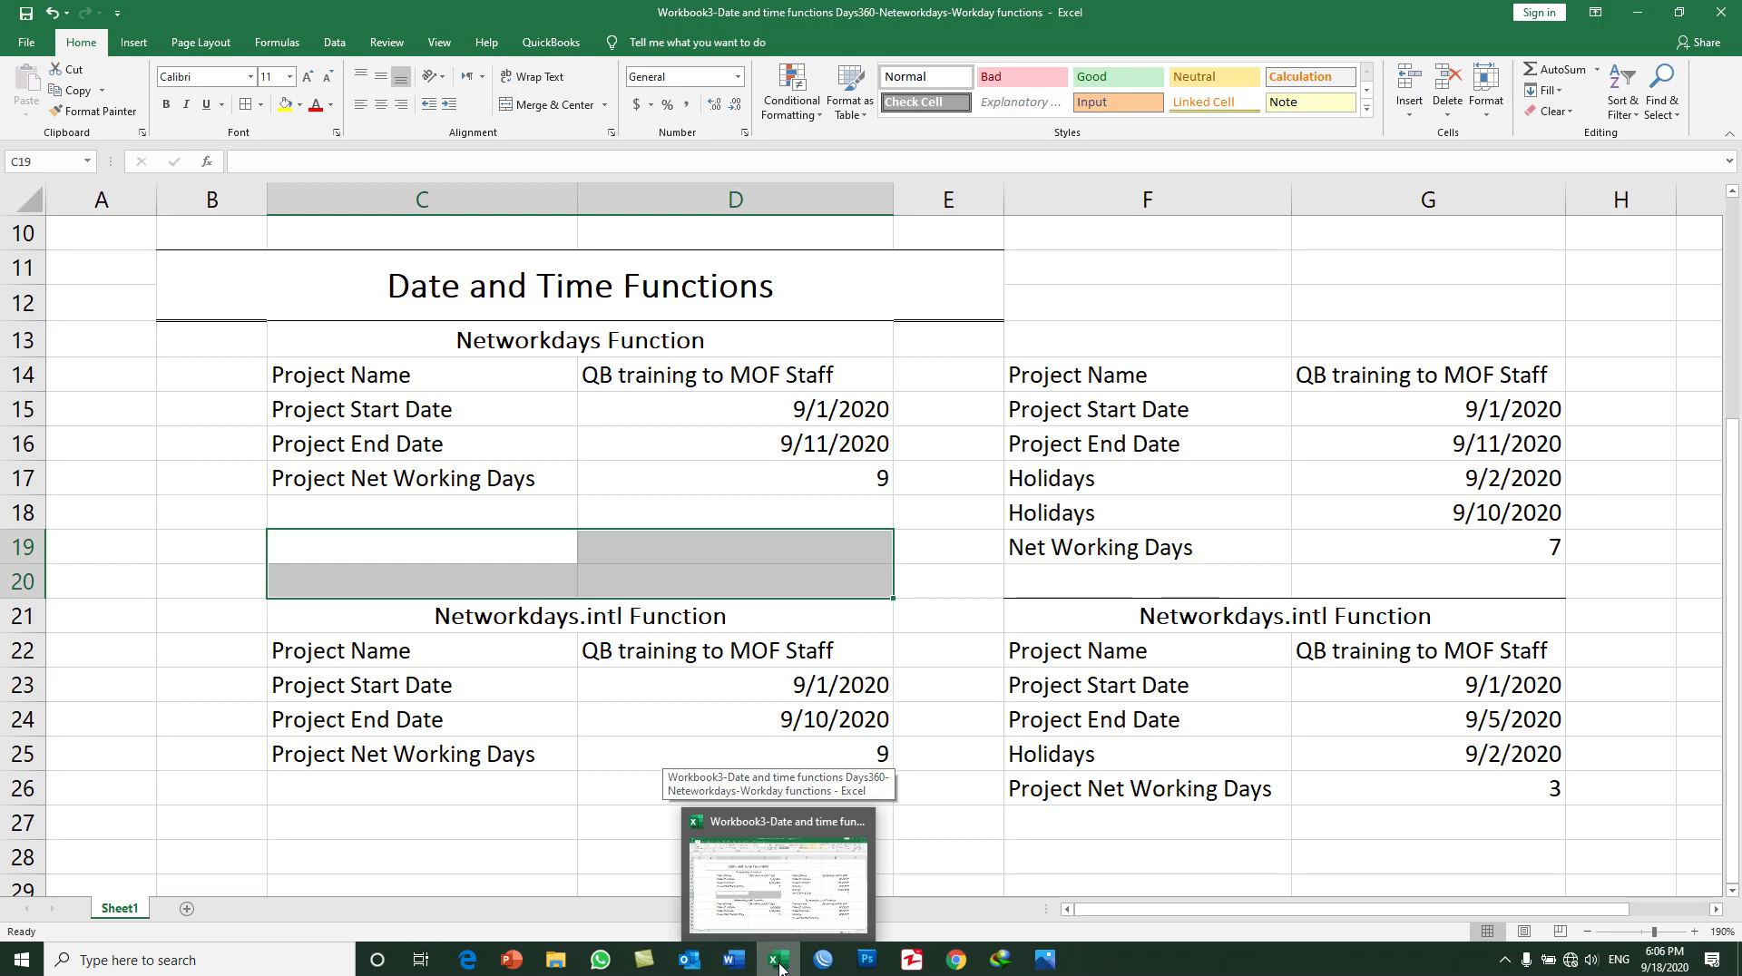
pyautogui.click(781, 968)
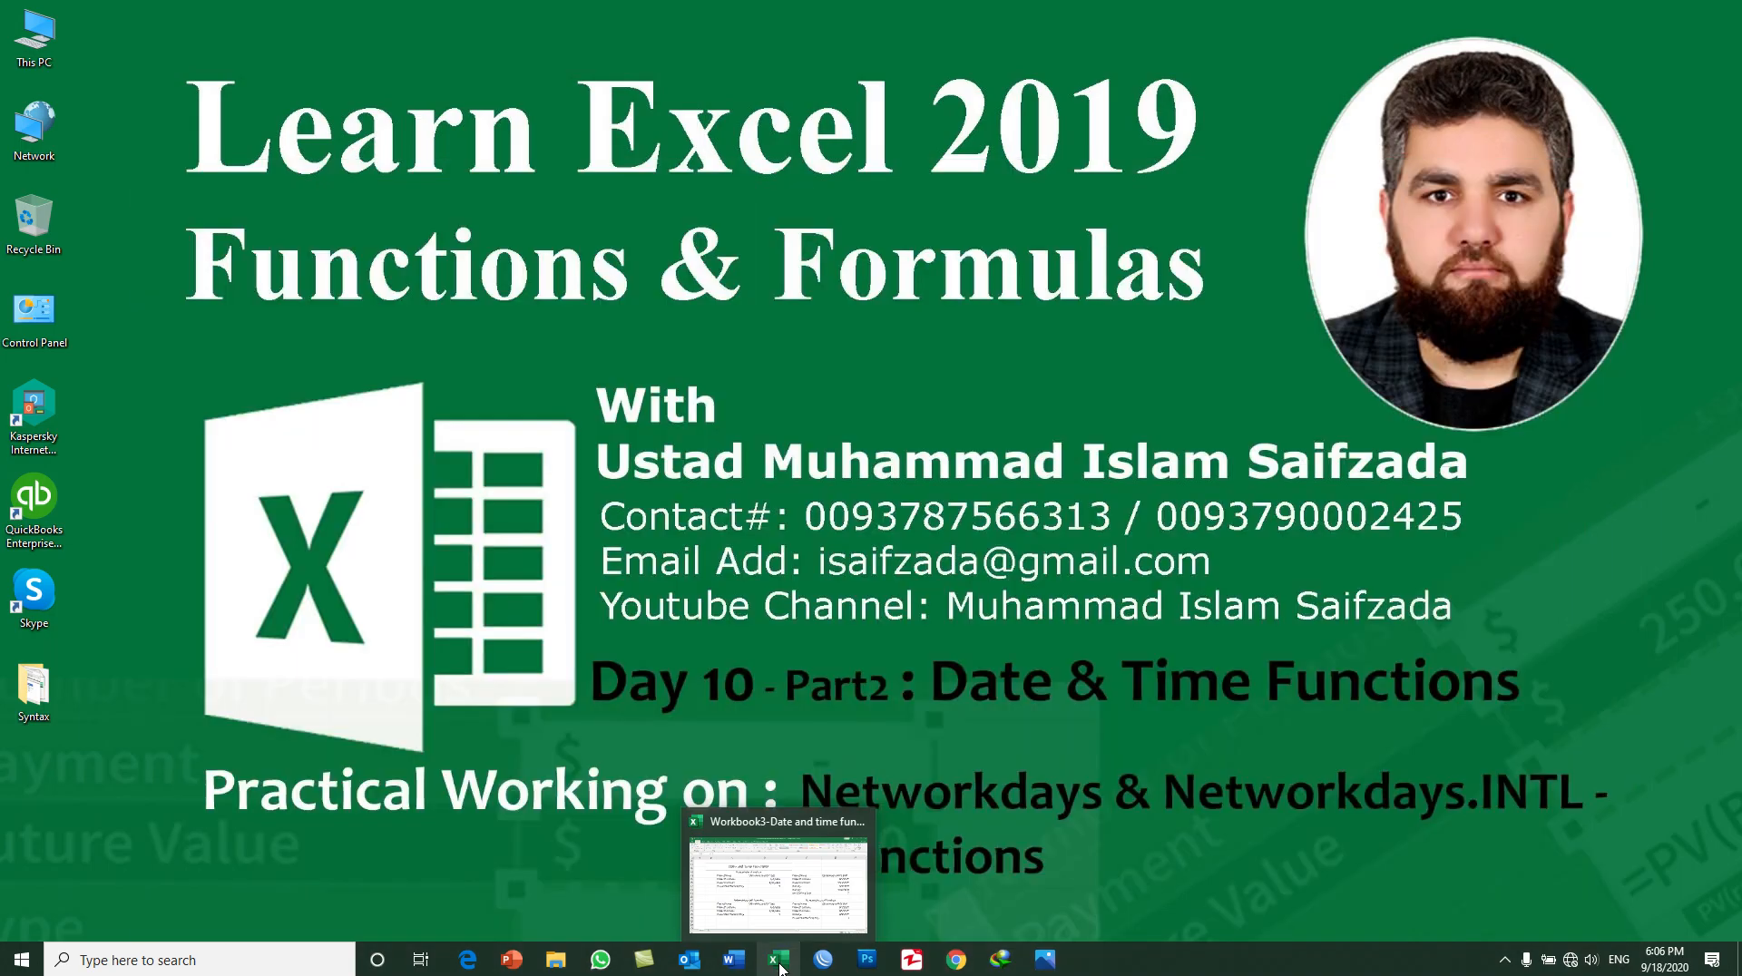